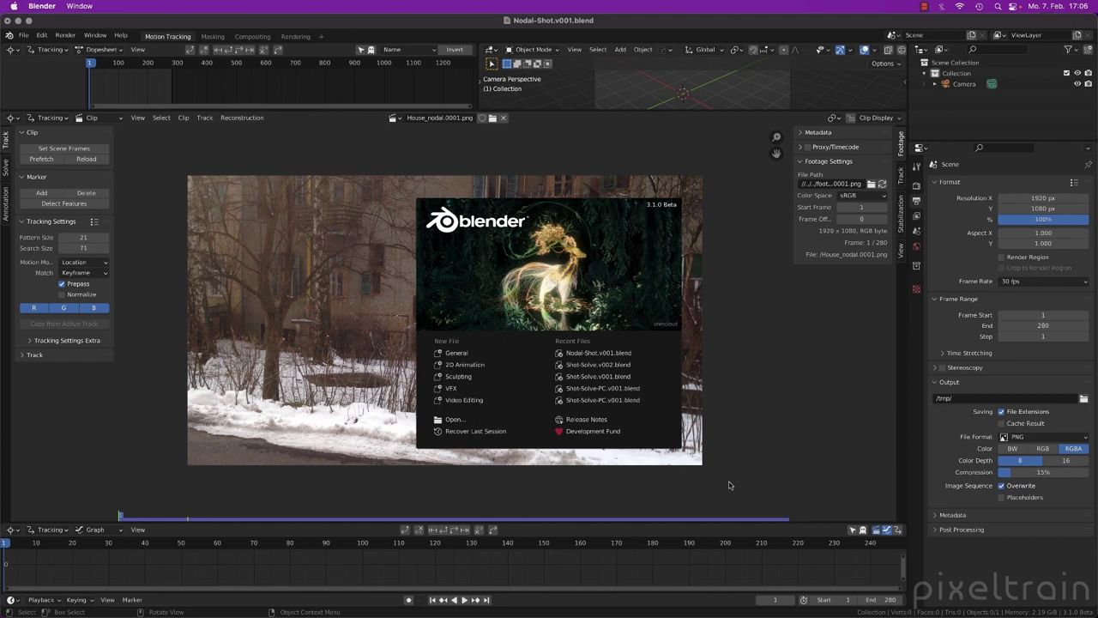
Step: Scrub and play through the house footage to examine its camera movement between the snowy garden and the roofline
left_click(729, 485)
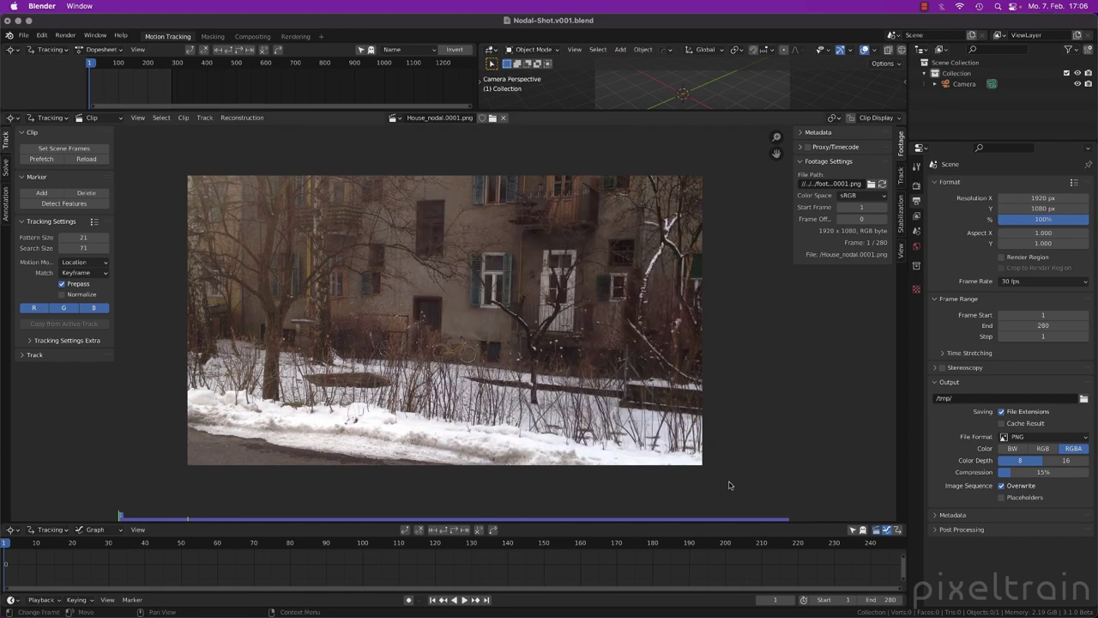
left_click(148, 517)
left_click_drag(147, 517, 696, 518)
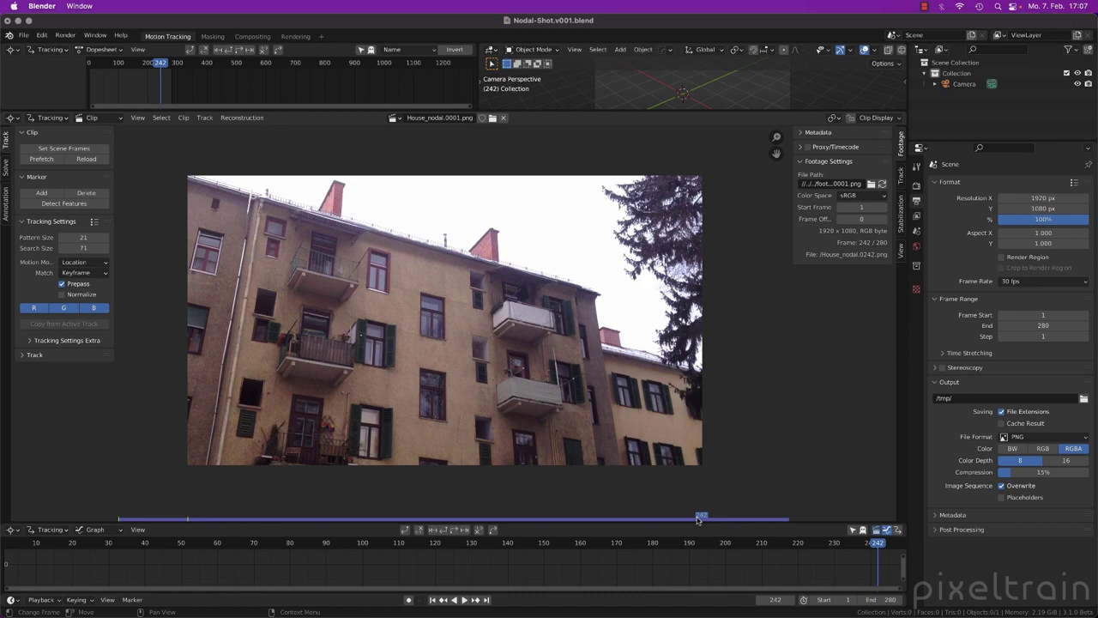
left_click_drag(697, 519, 668, 518)
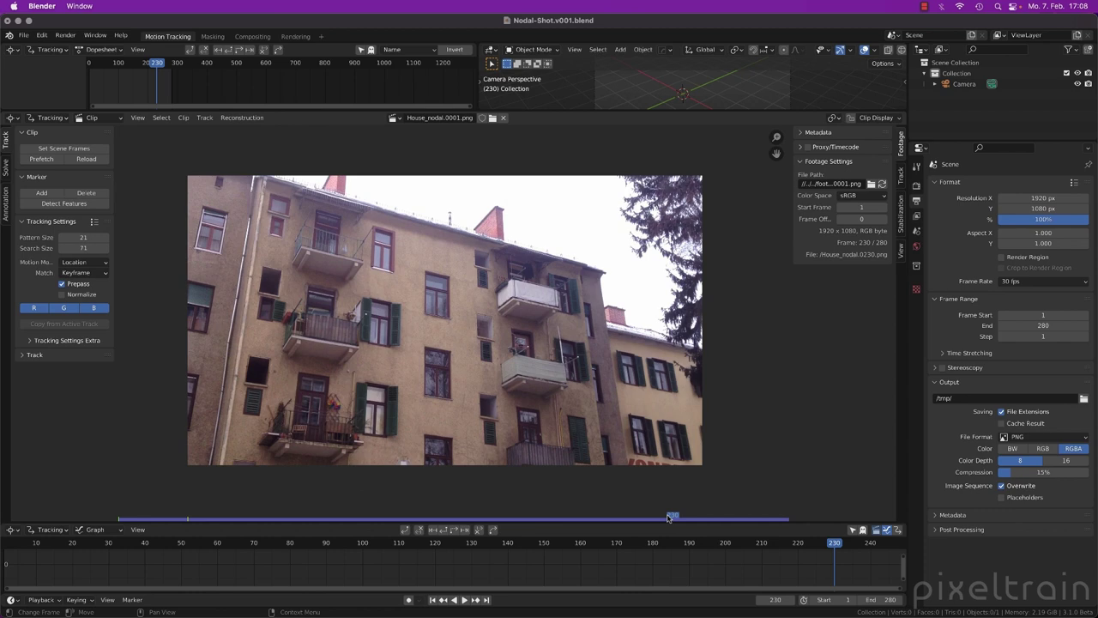
key("space")
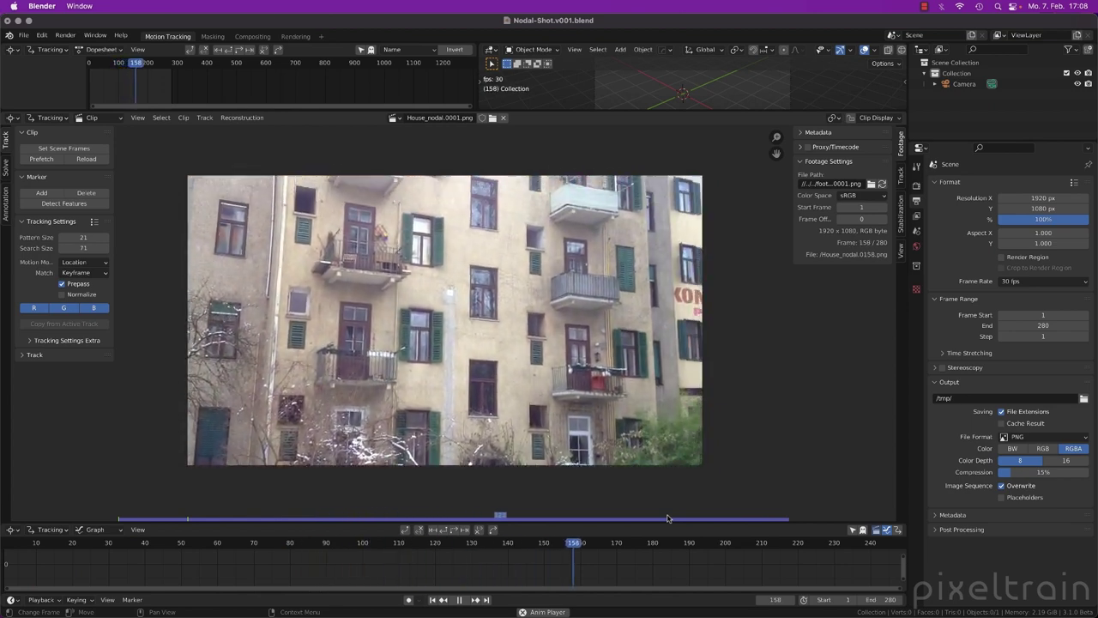
key("space")
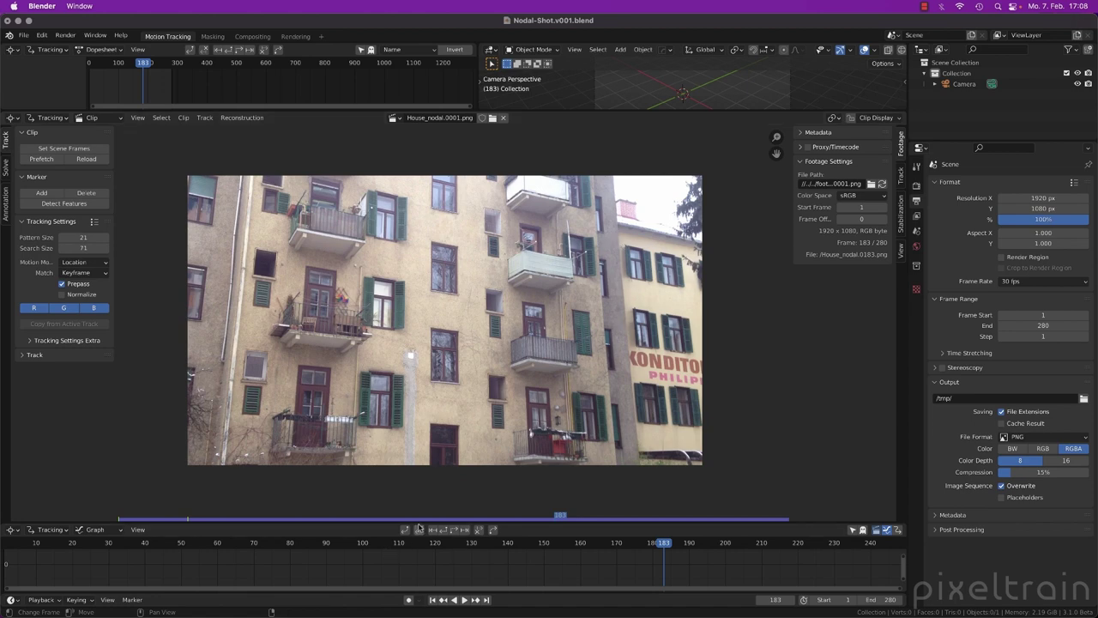
left_click_drag(418, 515, 649, 524)
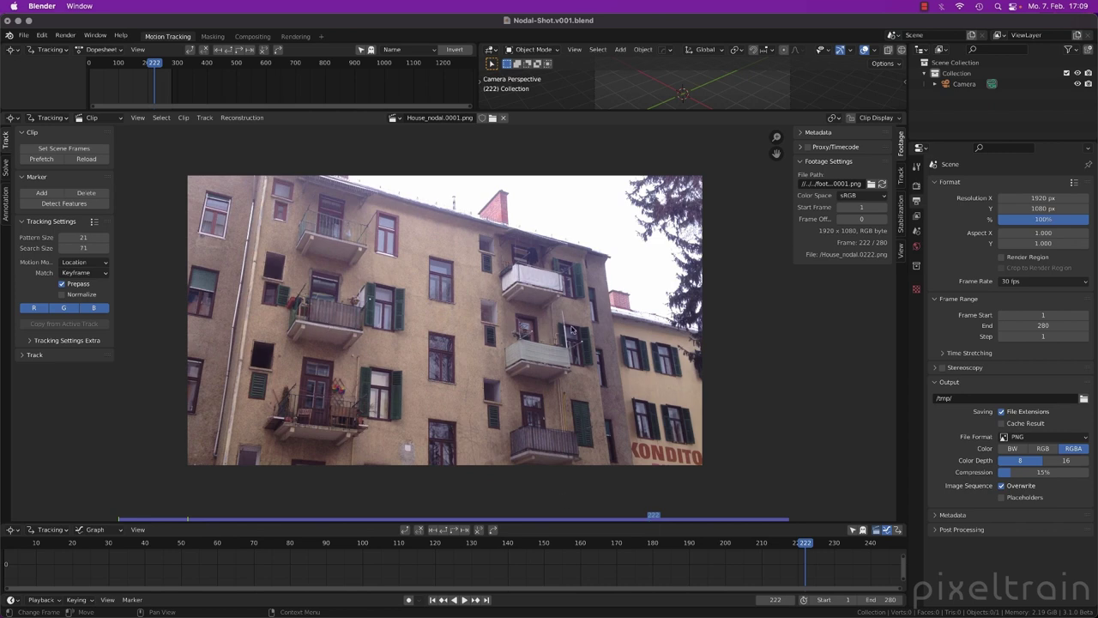
left_click_drag(175, 520, 151, 520)
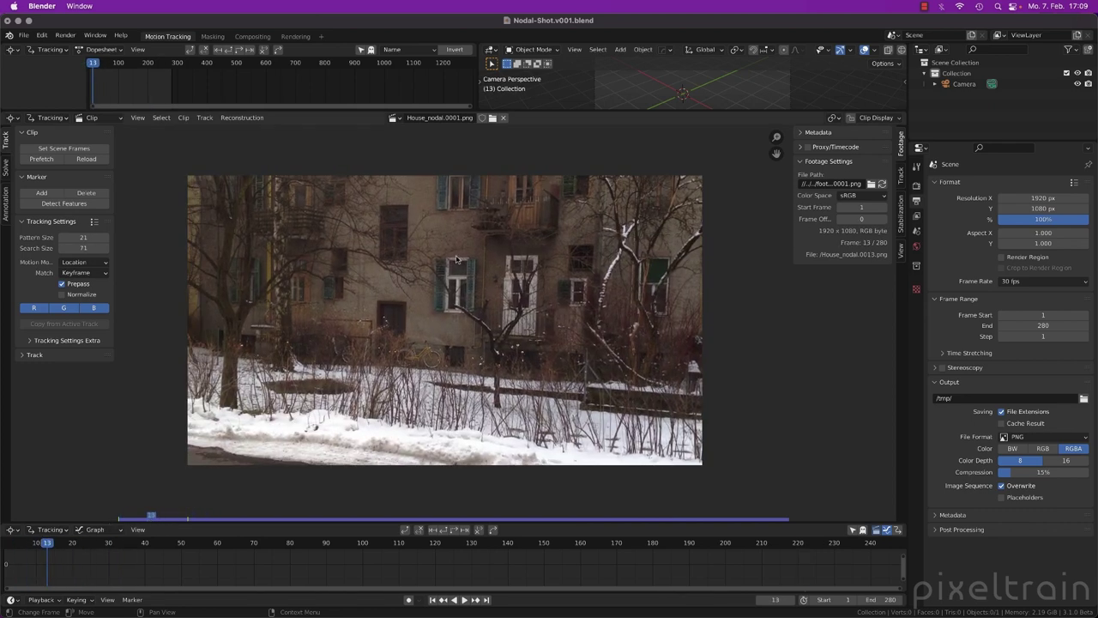
left_click_drag(195, 520, 592, 518)
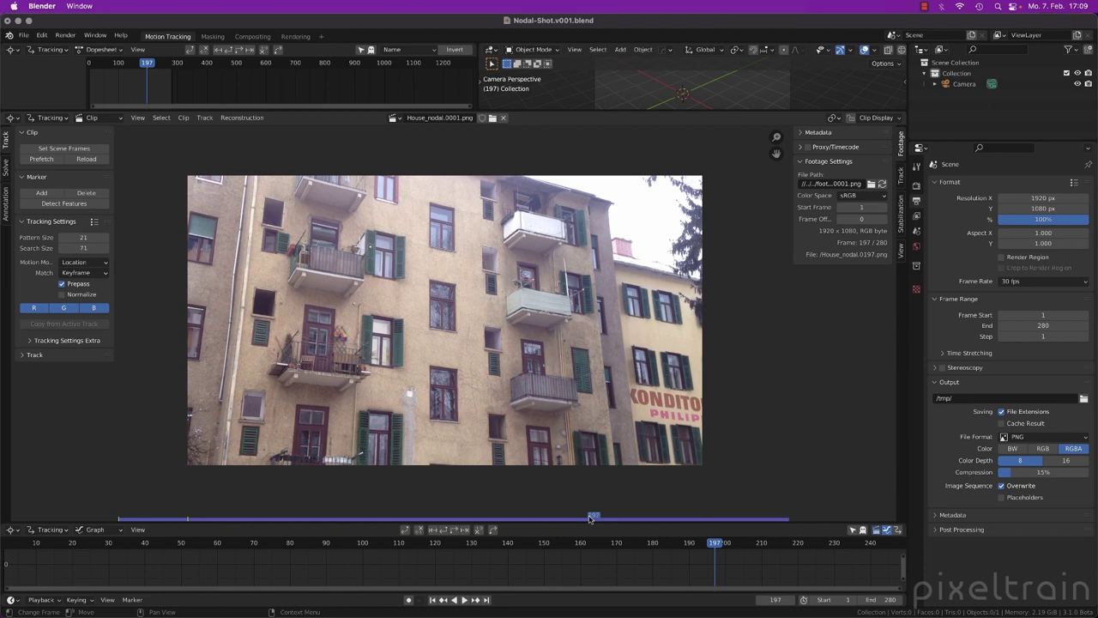
Step: Return to frame 1, set the tracking motion model to Affine and enable Normalize
key("shift+Left")
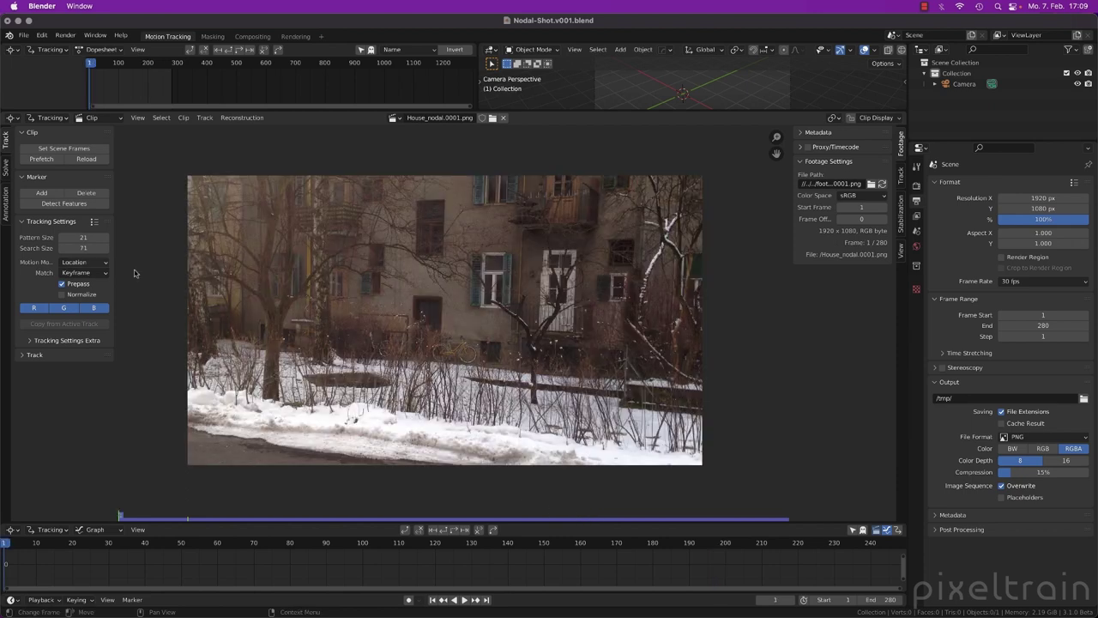
left_click(22, 221)
left_click(22, 221)
left_click(96, 263)
left_click(90, 287)
Step: Set the extra tracking settings to a correlation of 0.9 and a margin of 5 px
left_click(53, 344)
left_click(69, 370)
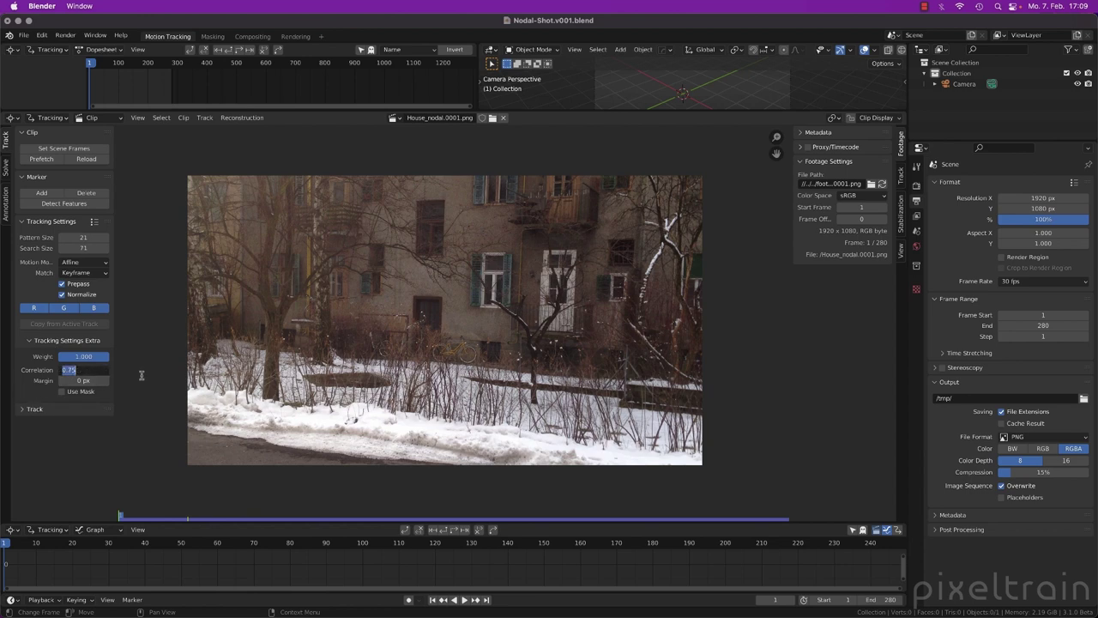
type("0.9")
key("Return")
left_click(86, 381)
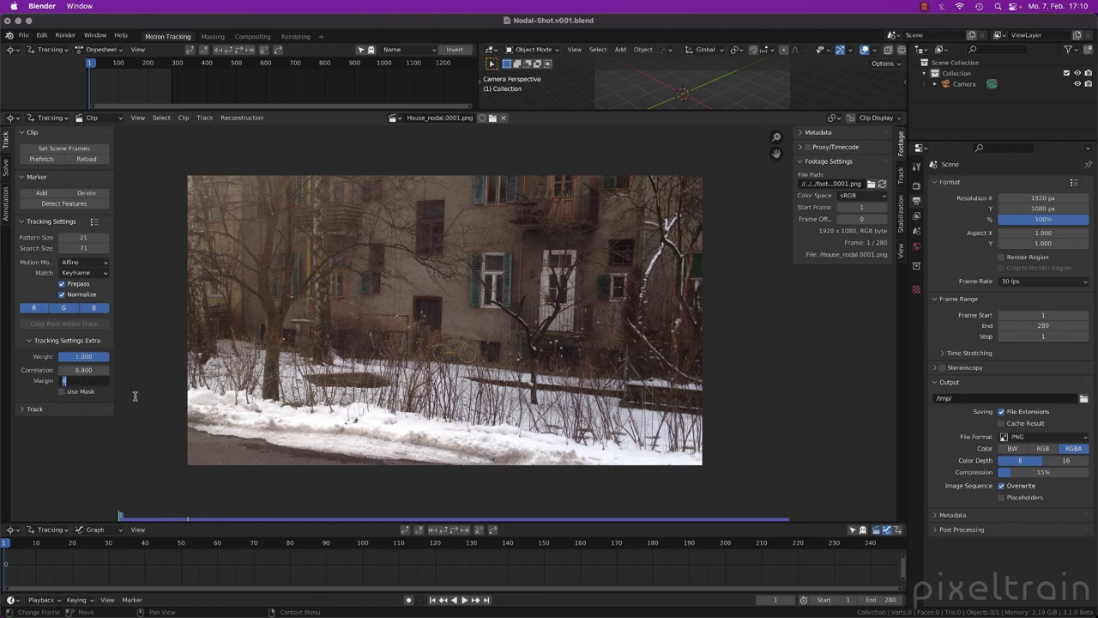
type("5")
key("Return")
Step: Detect features on frame 1 and track the resulting markers forward through the clip
left_click(68, 206)
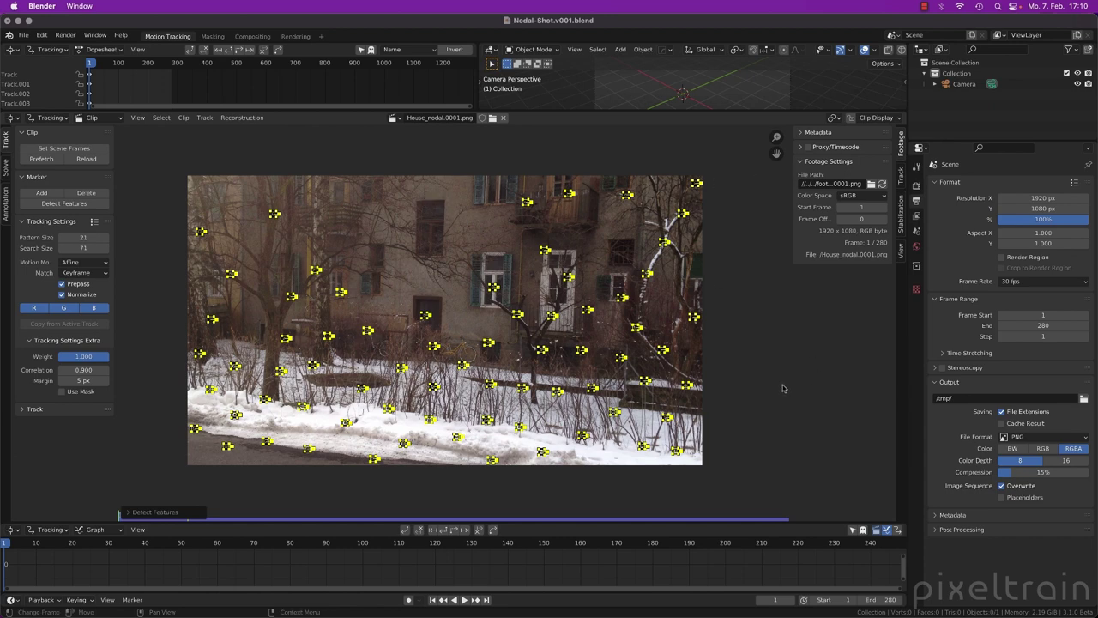
key("ctrl+t")
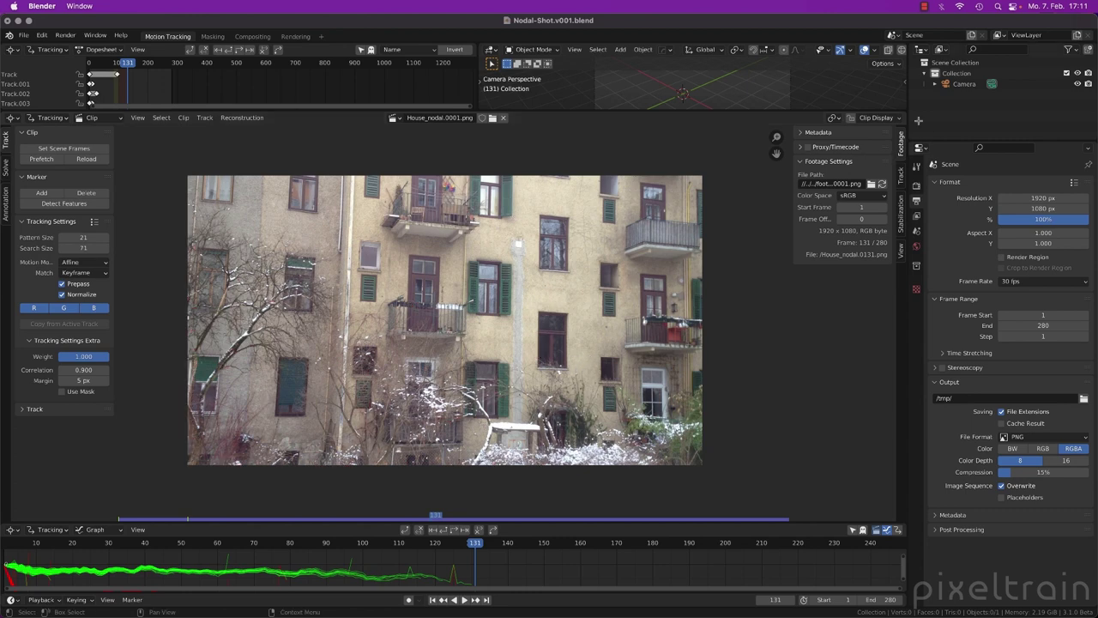
left_click(893, 120)
mouse_move(472, 542)
left_mouse_down()
mouse_move(80, 549)
mouse_move(469, 556)
left_mouse_up()
Step: Go to the last frame, 280, detect features there and track the new markers backwards
key("shift+Right")
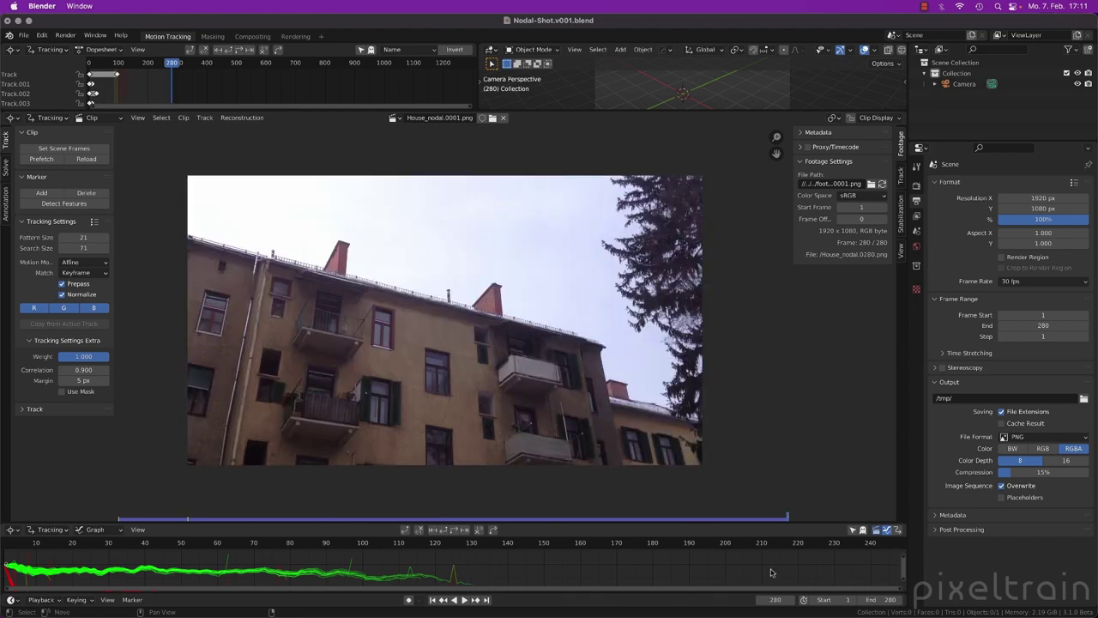
scroll(772, 572, "down", 1)
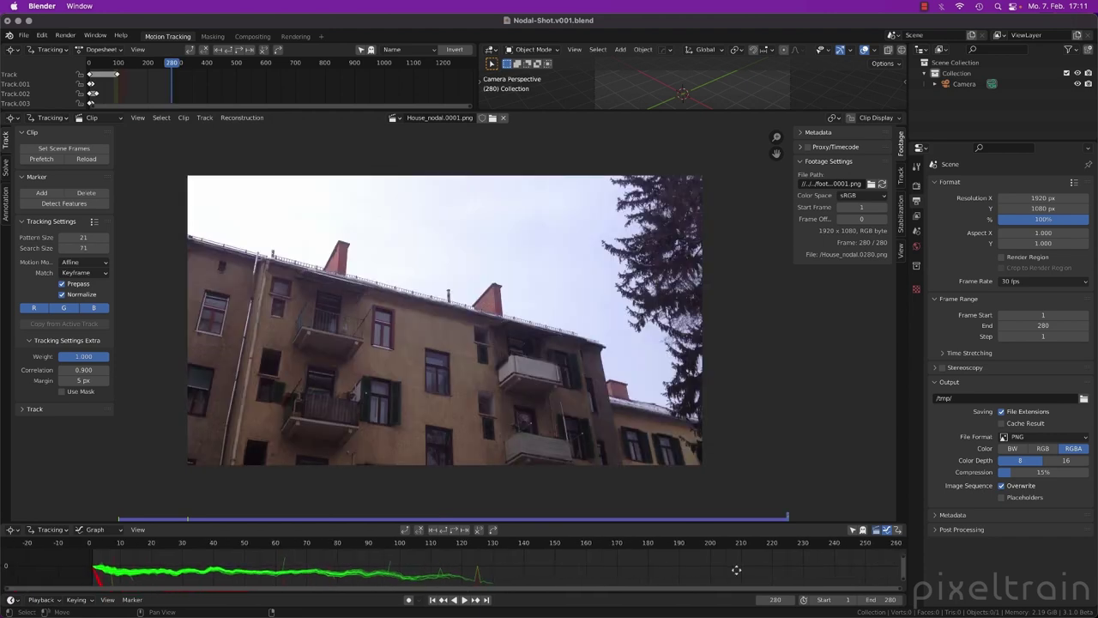
key("Home")
middle_click_drag(672, 569, 675, 573)
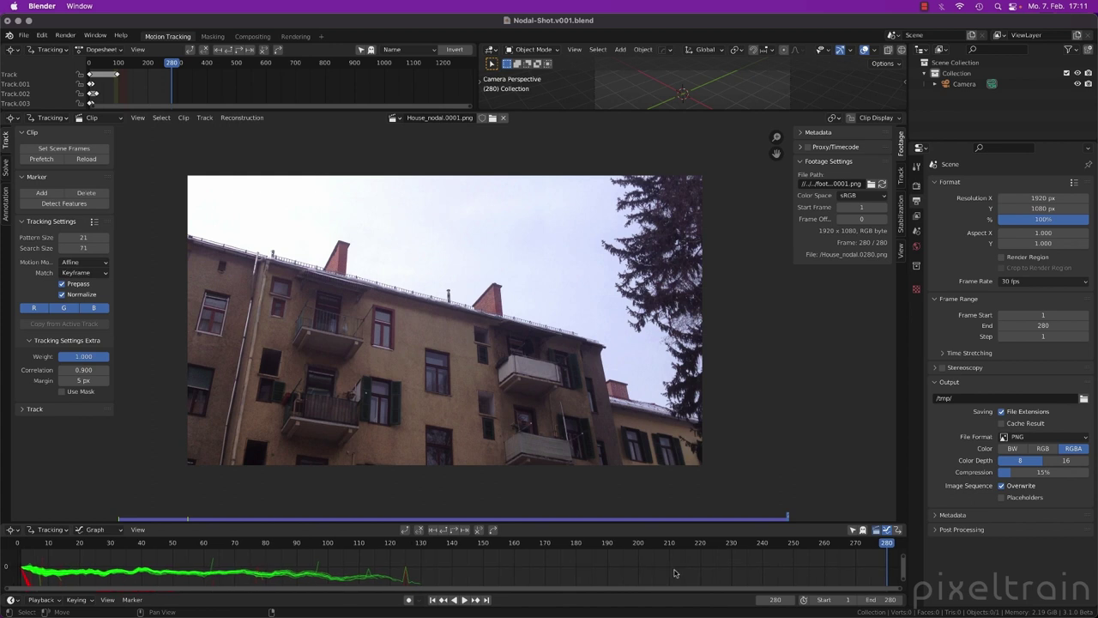
left_click(68, 204)
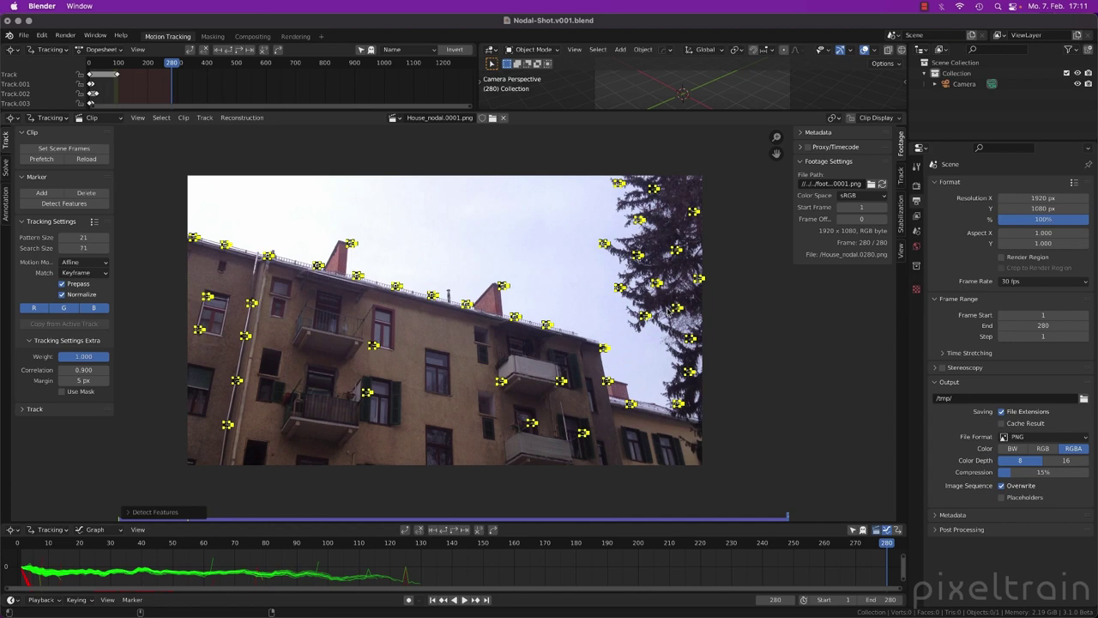
key("shift+ctrl+t")
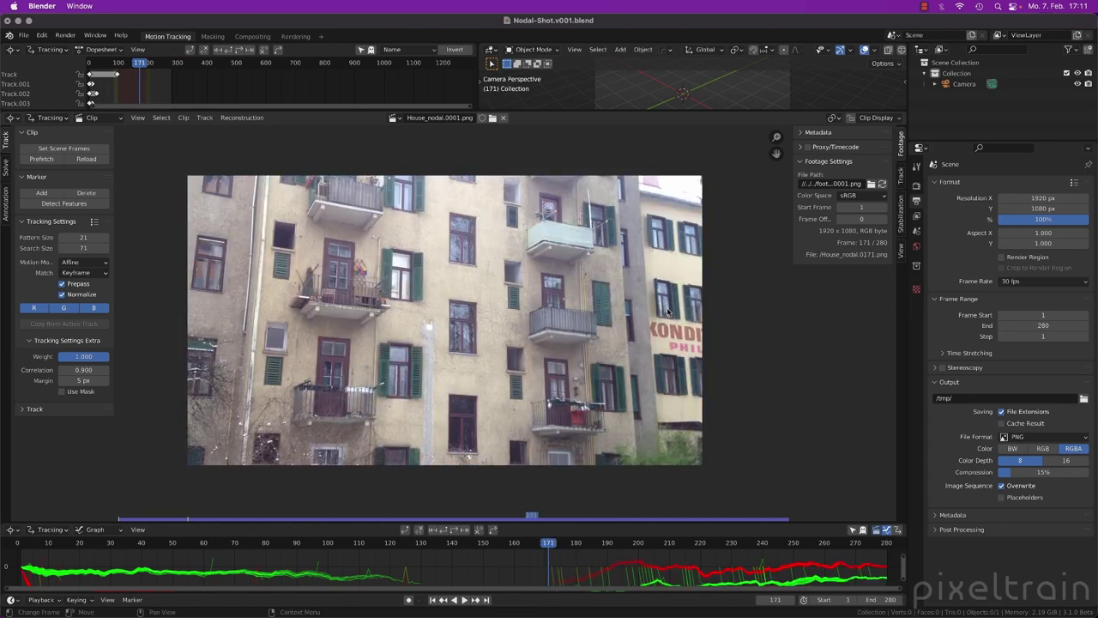
Step: Detect features on frame 150 and delete the unwanted marker near the middle of the facade
left_click_drag(514, 551, 483, 552)
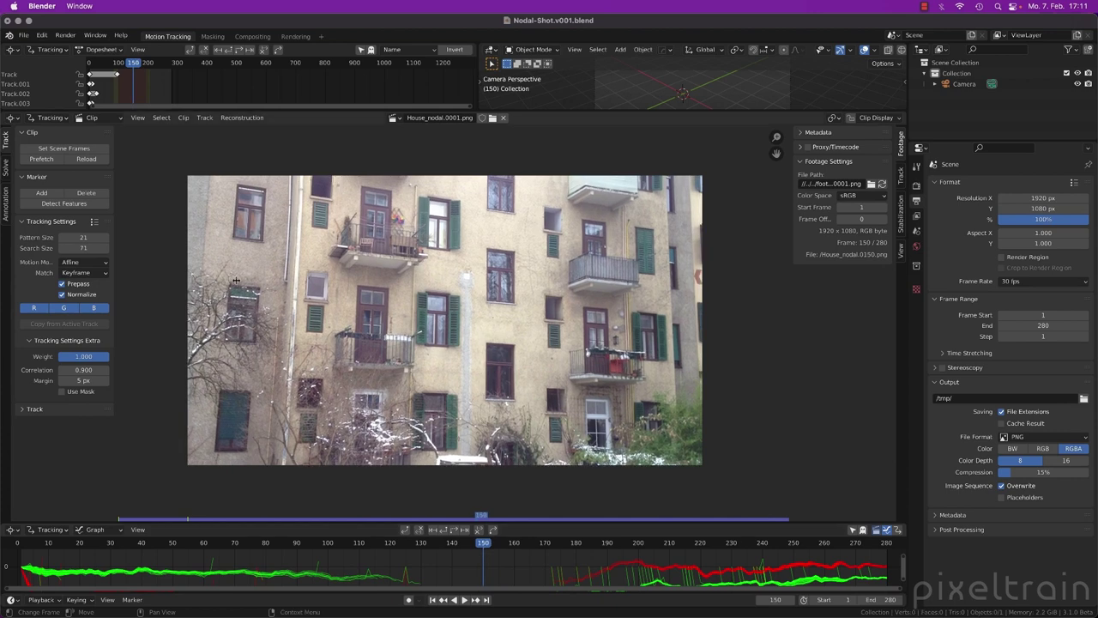
left_click(64, 203)
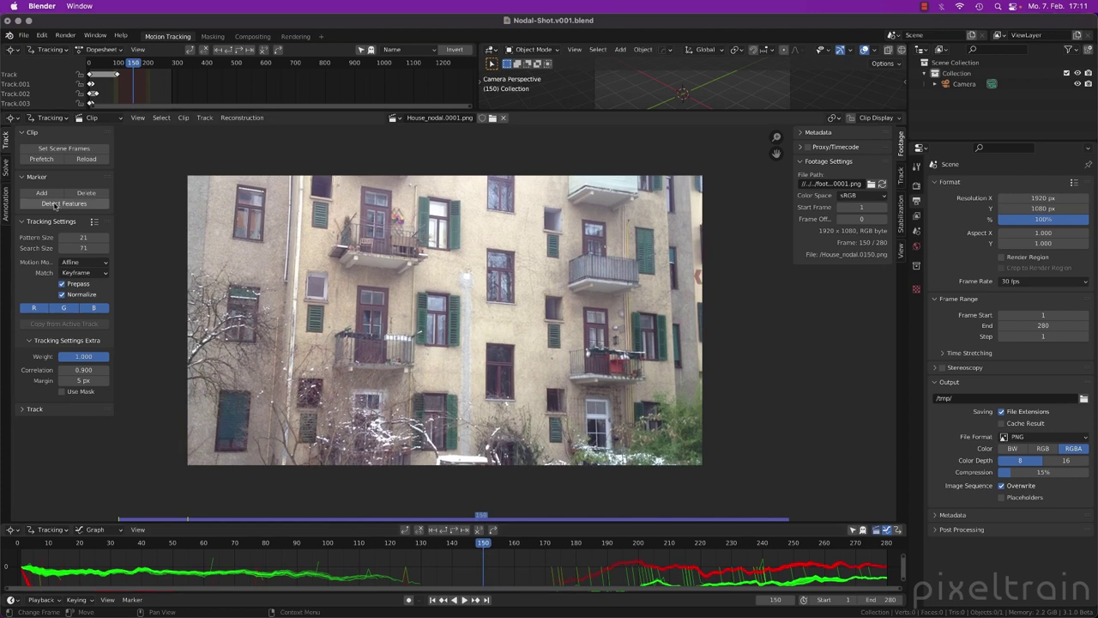
left_click(504, 292)
key("x")
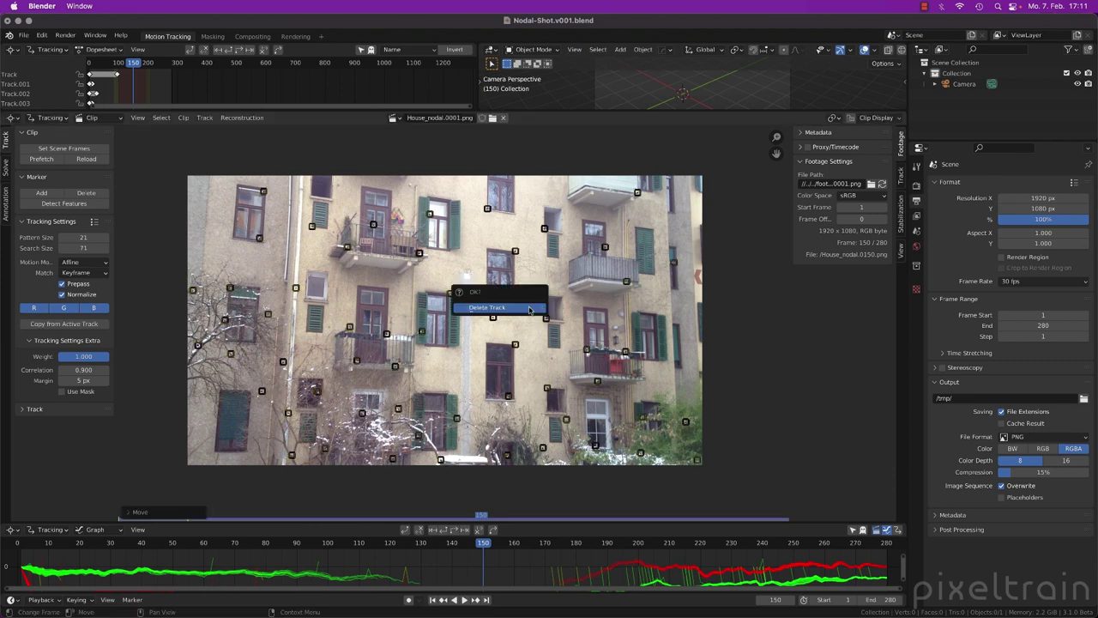
left_click(525, 308)
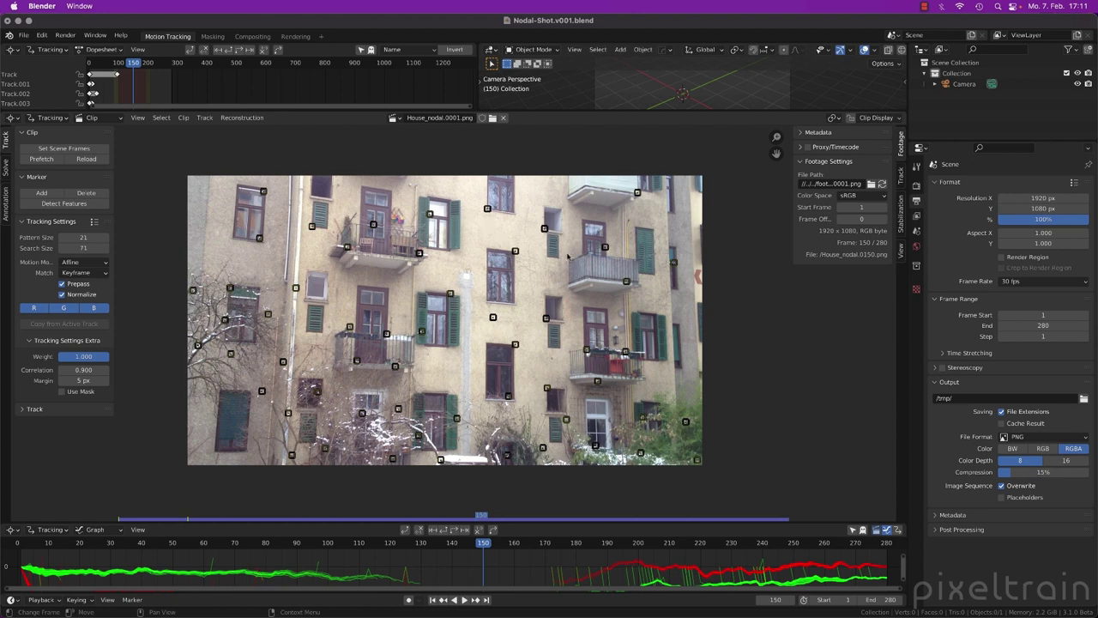
Step: Select all markers on frame 150 and track them forward, and also backwards from the same frame
key("a")
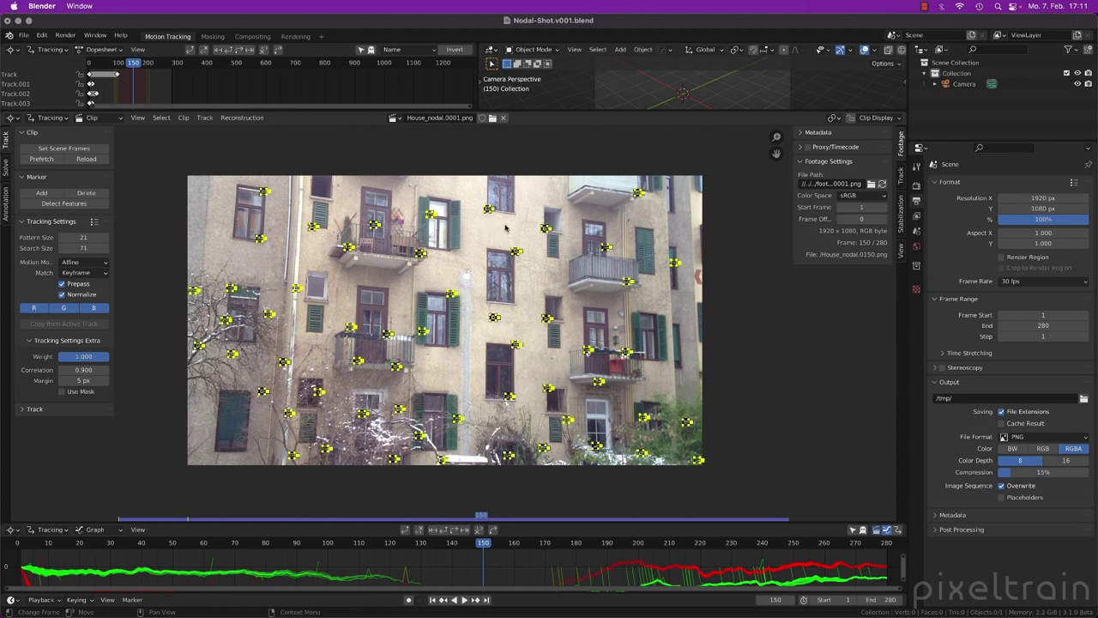
key("ctrl+t")
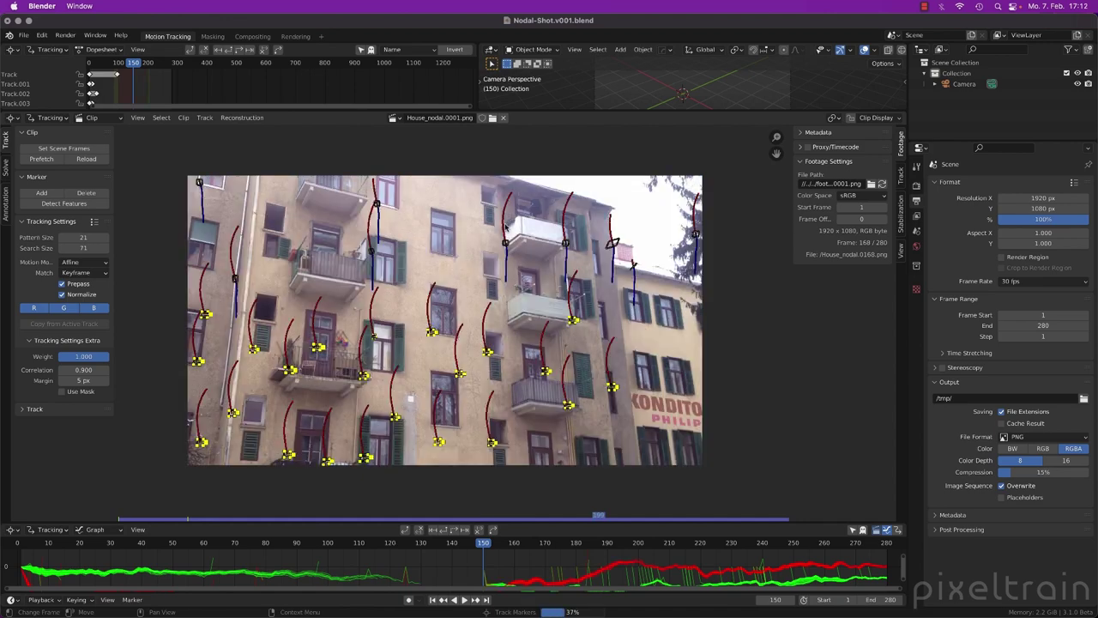
left_click(484, 543)
key("shift+ctrl+t")
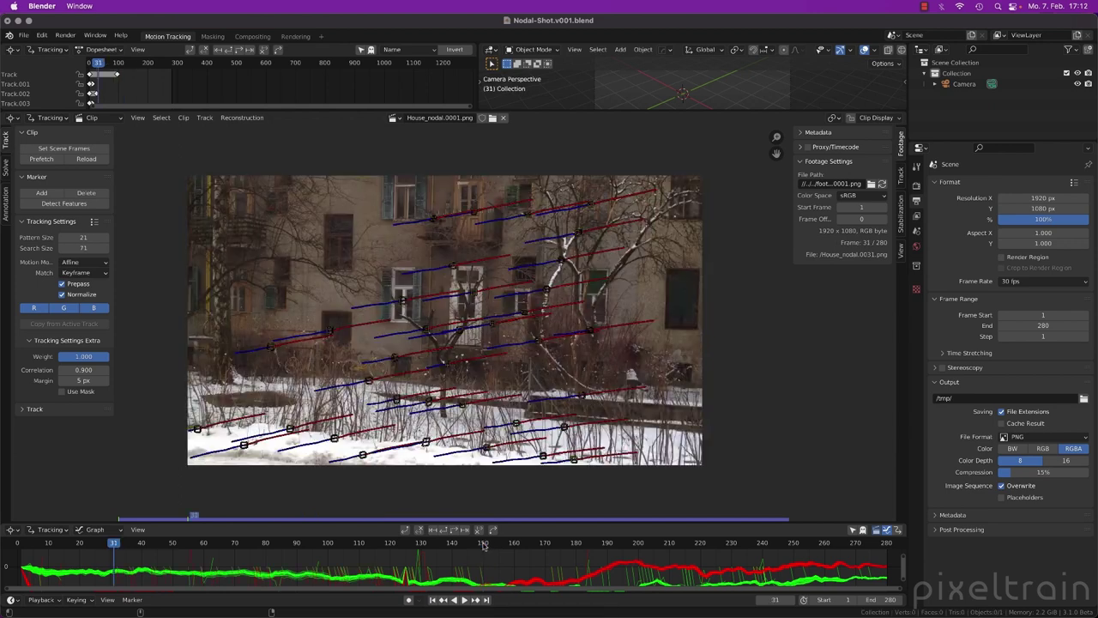
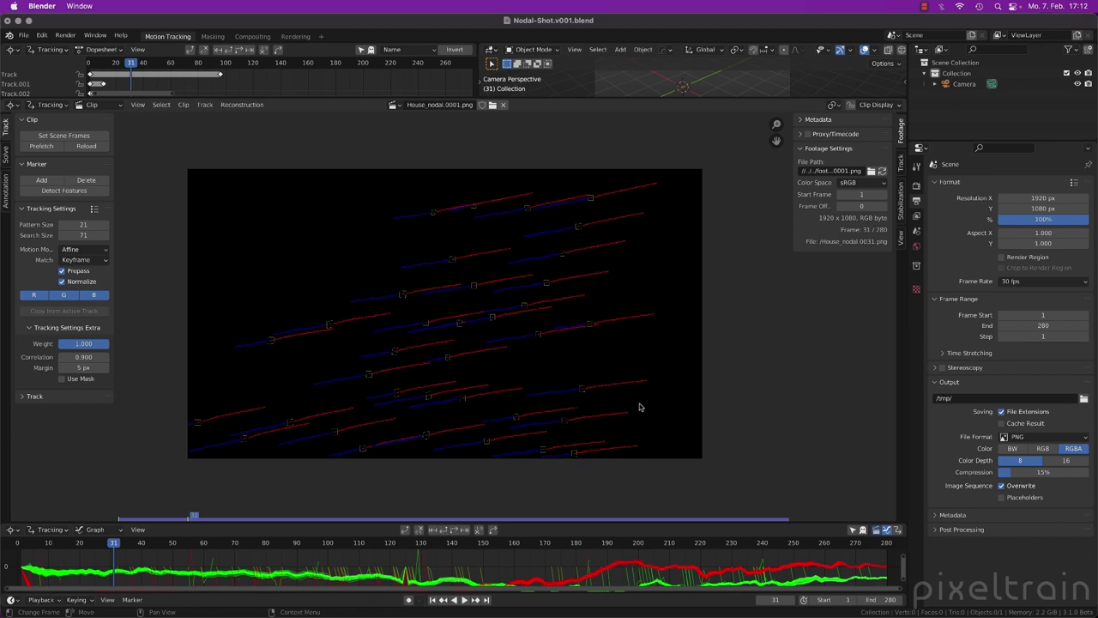
Step: Examine the marker paths over the early frames with the footage hidden, looking for tracks that deviate from the common motion
left_click(898, 105)
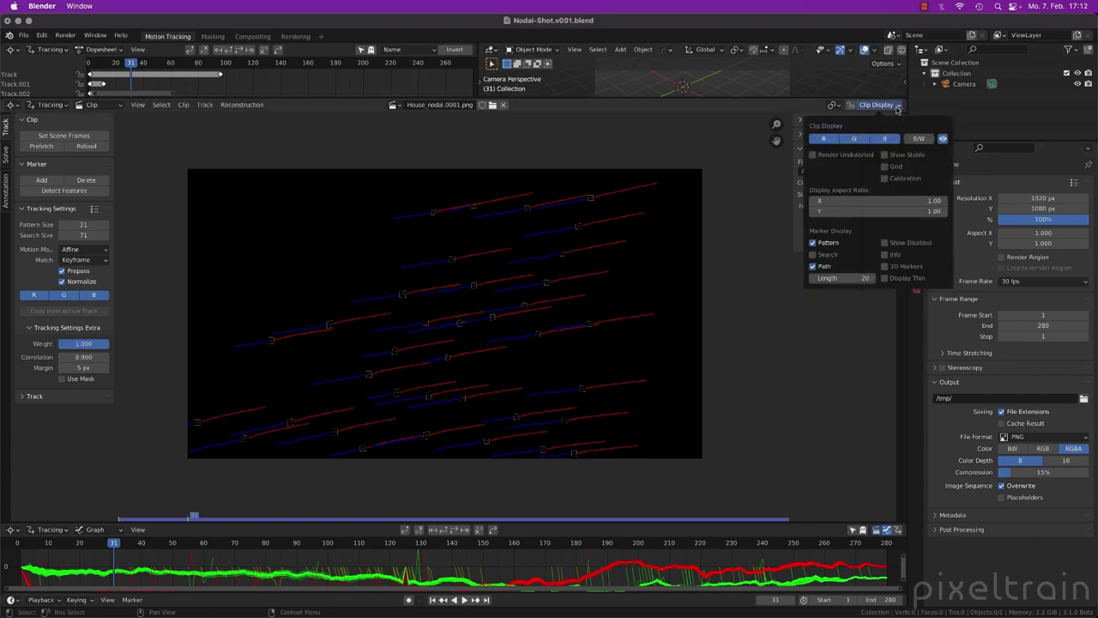
left_click(943, 139)
left_click(943, 138)
left_click_drag(24, 546, 49, 545)
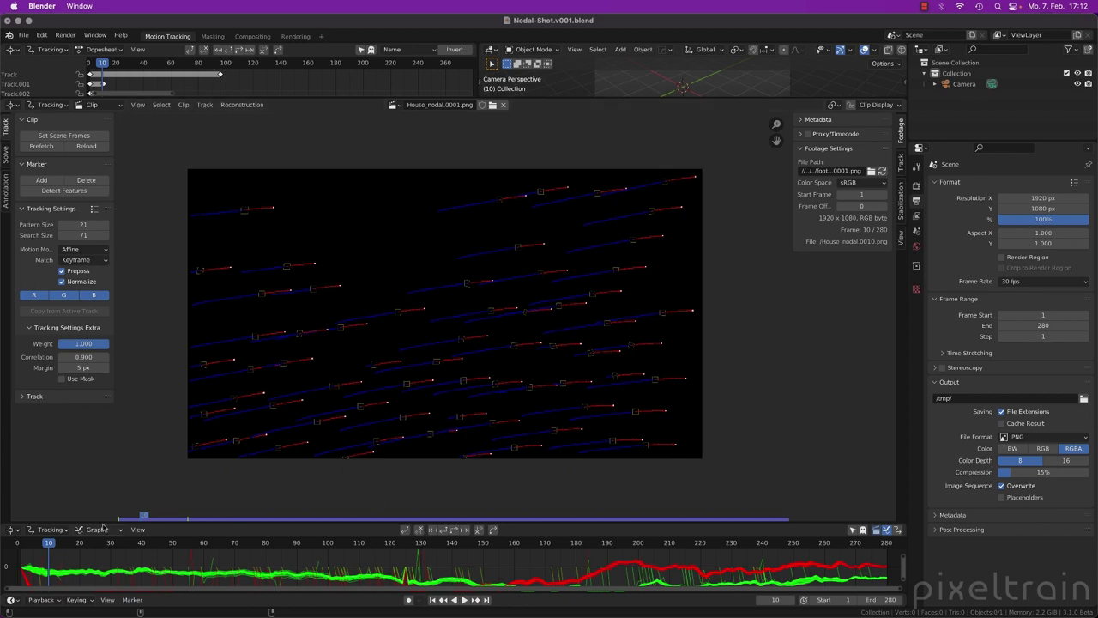
left_click_drag(33, 543, 150, 540)
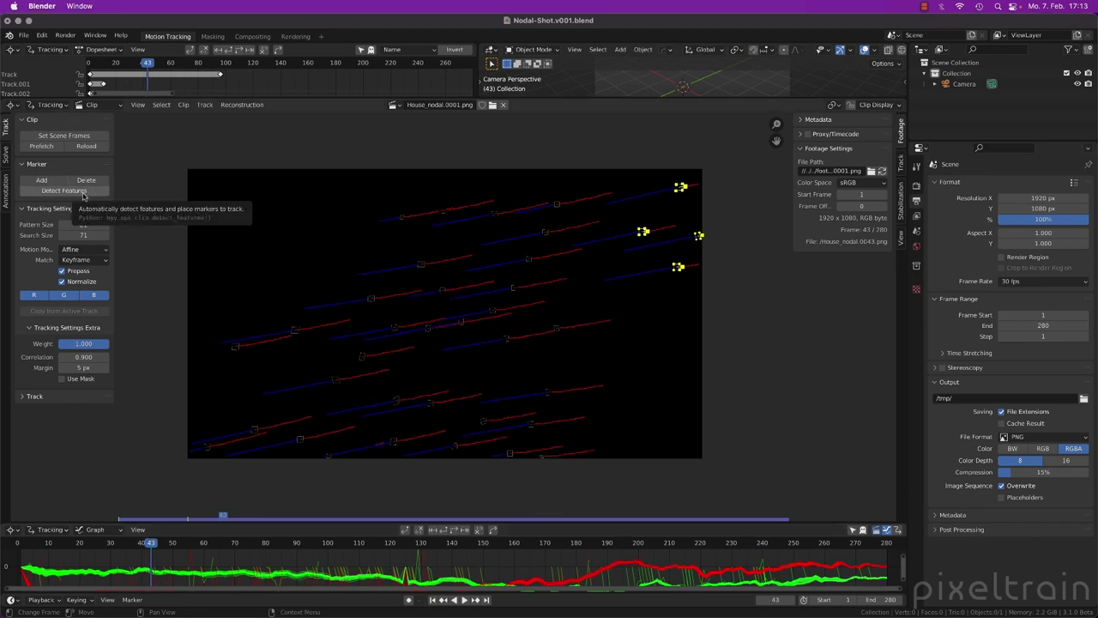
left_click_drag(150, 542, 276, 533)
Step: Save the tracking project under its existing file name
key("super+s")
left_click(782, 326)
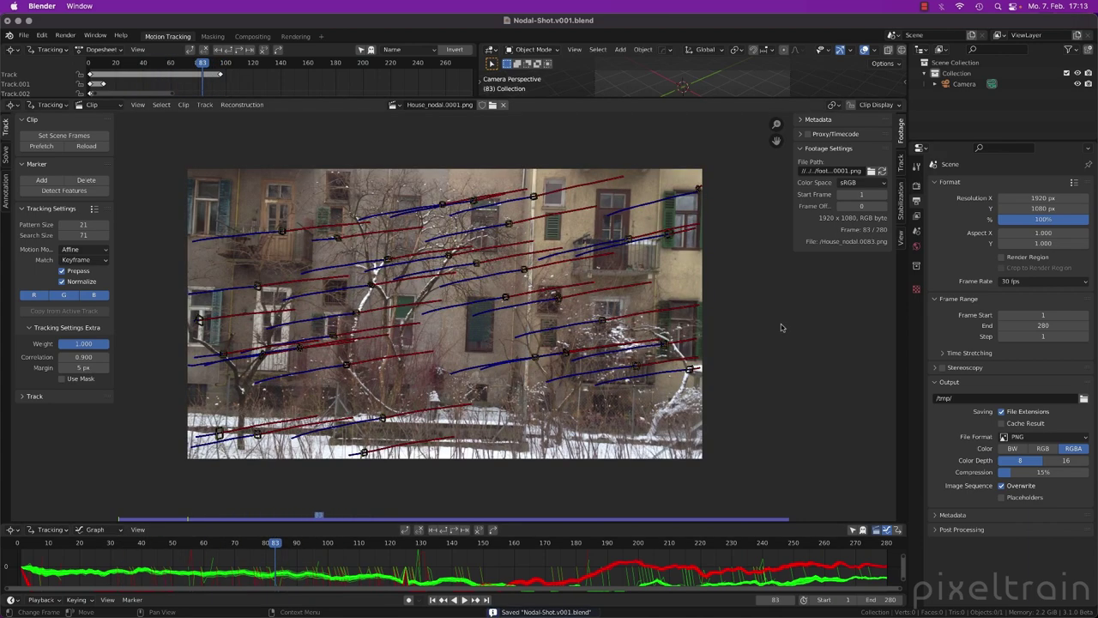
Step: Set the tracking camera's sensor width to 36 in preparation for the camera solve
left_click(6, 153)
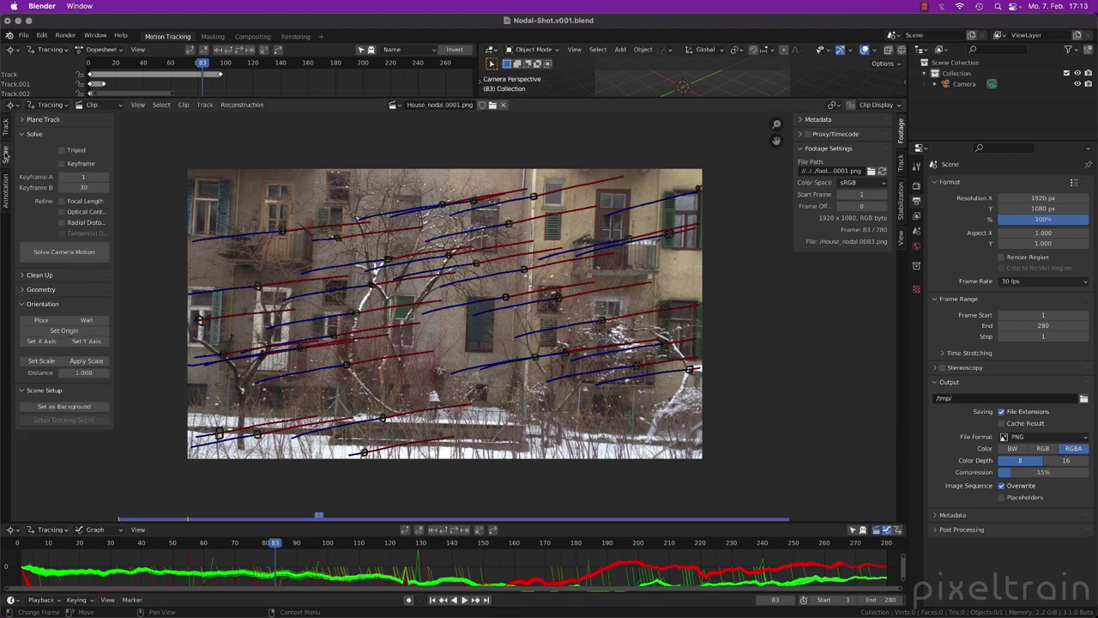
left_click(902, 162)
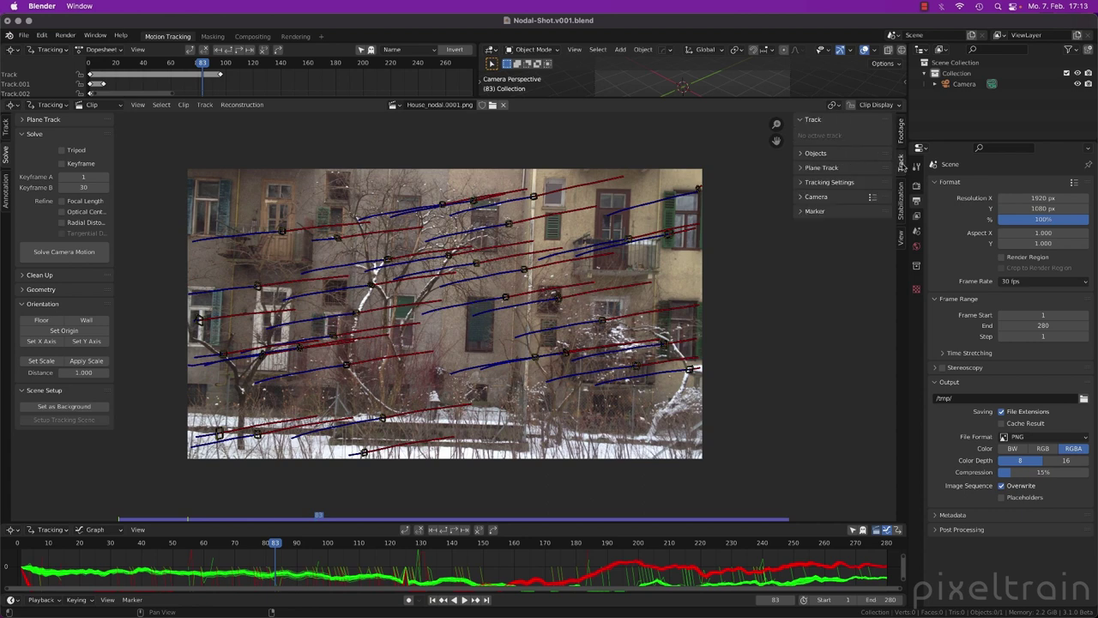
left_click(816, 197)
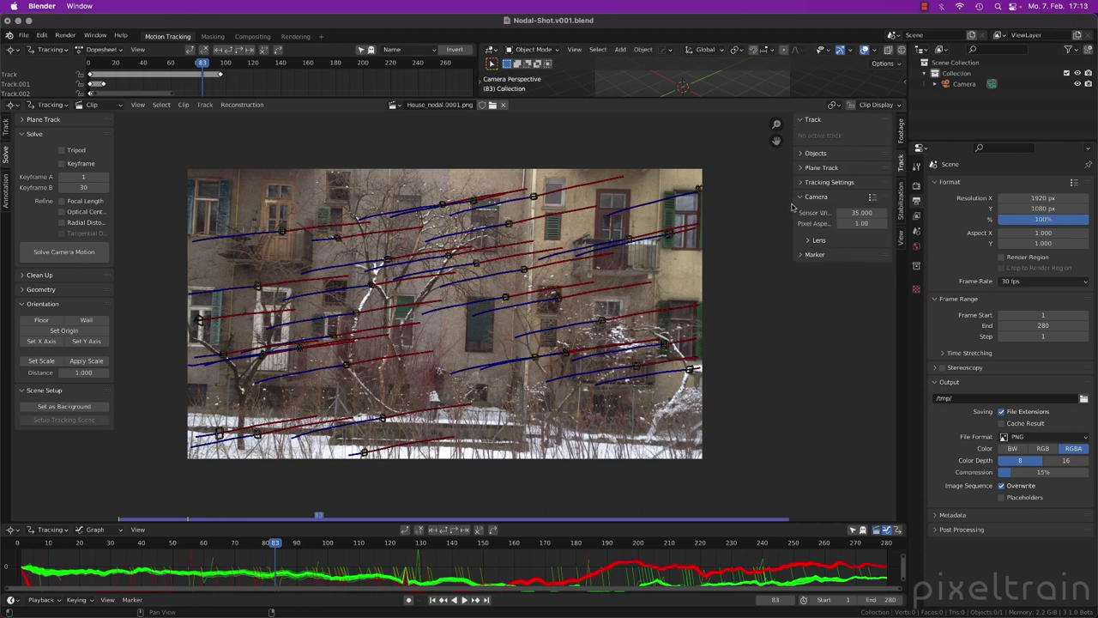
left_click_drag(790, 207, 770, 209)
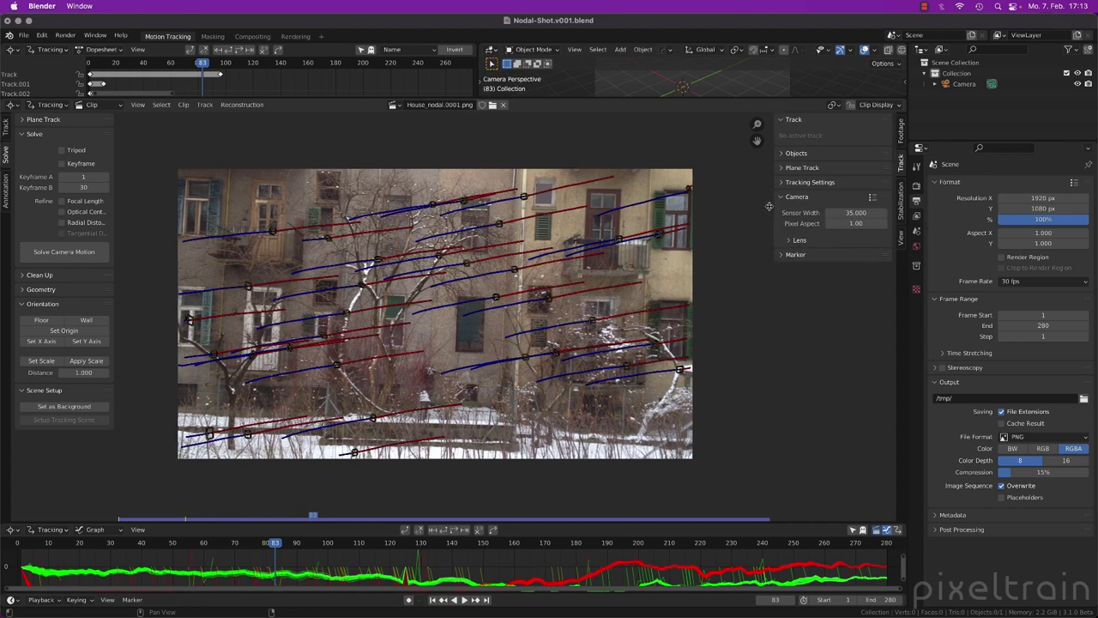
left_click(851, 211)
type("36")
key("Return")
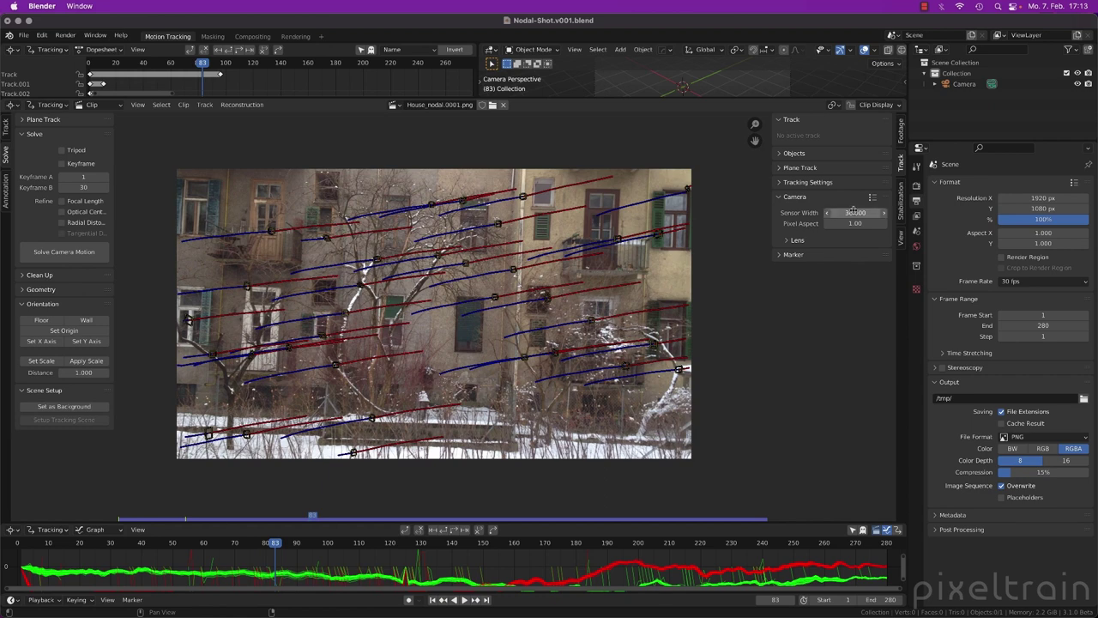
Step: Reveal the tracking camera's lens settings and run a first camera motion solve
left_click(872, 198)
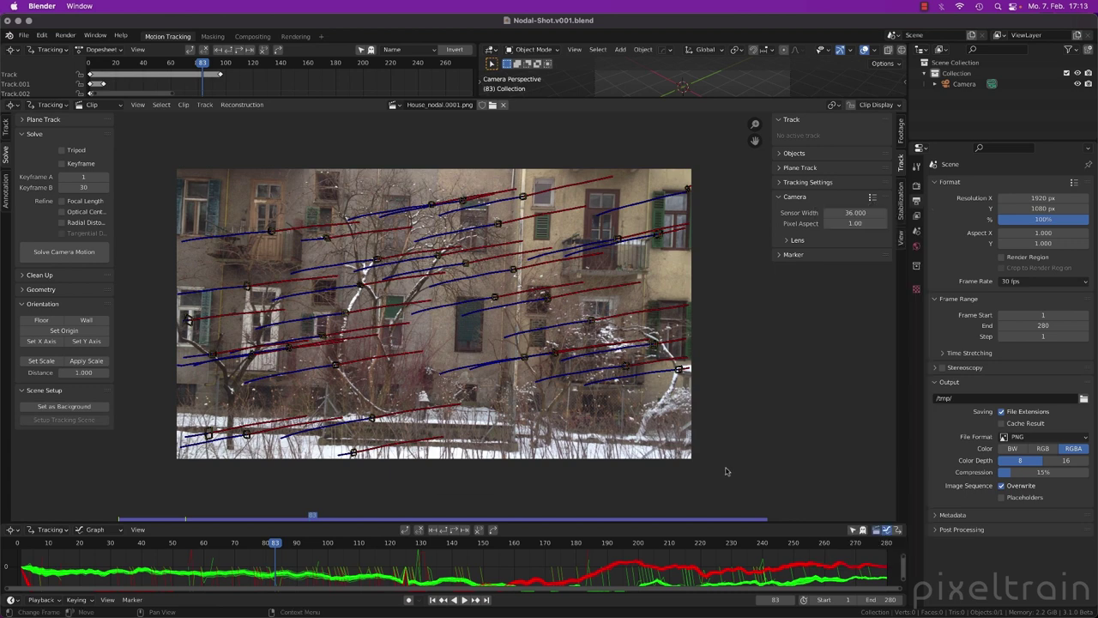
left_click(790, 241)
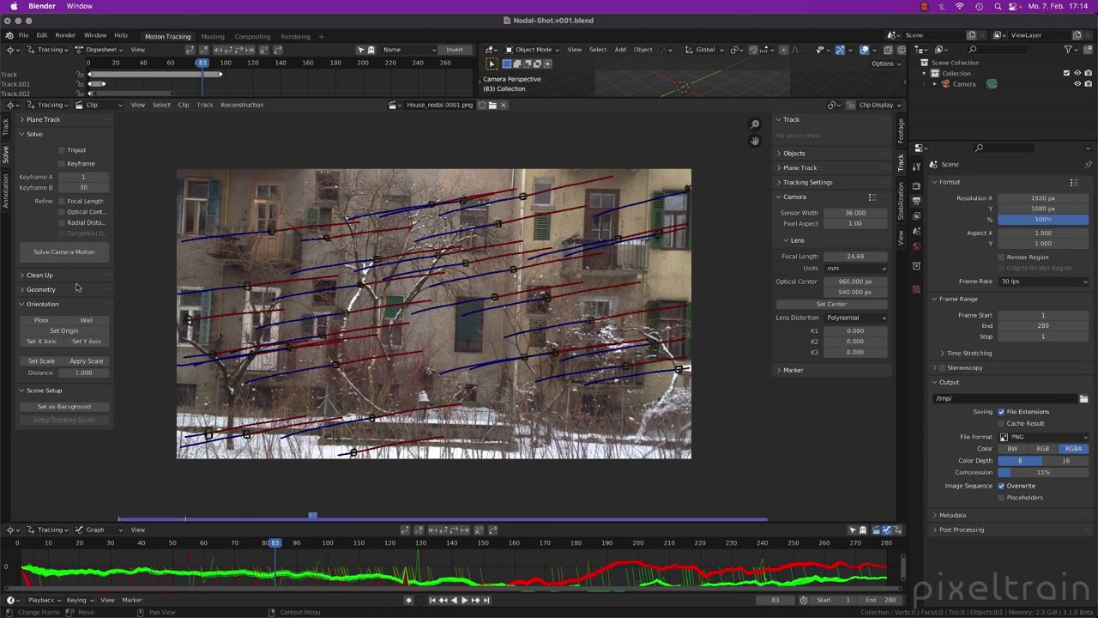
left_click(64, 253)
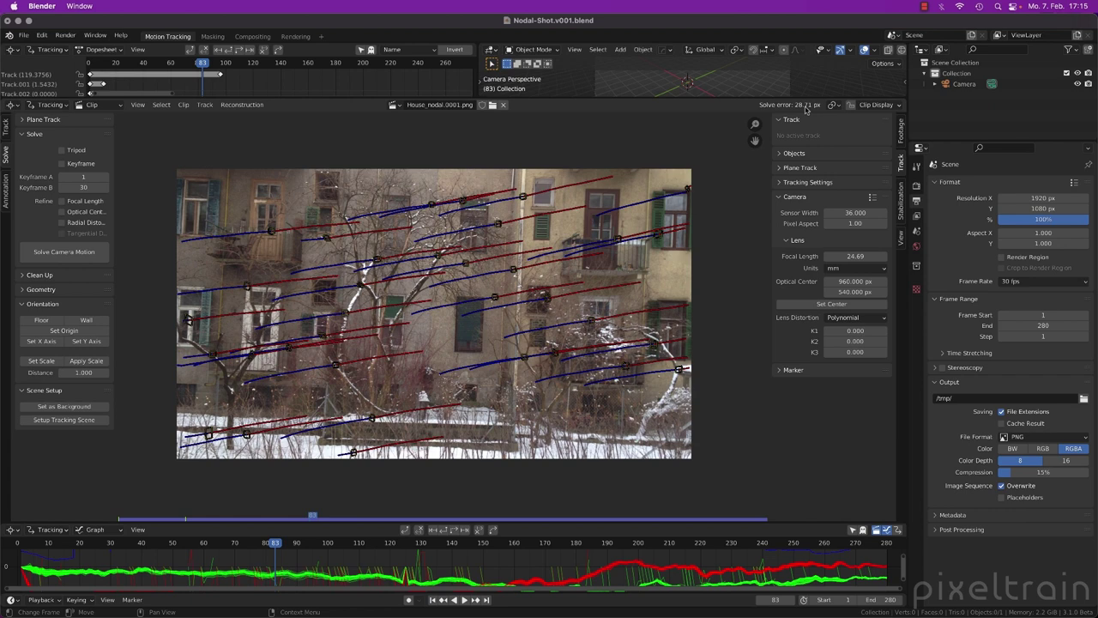
Step: Turn on automatic keyframe selection for the solver and solve the camera motion again
left_click_drag(571, 521, 571, 490)
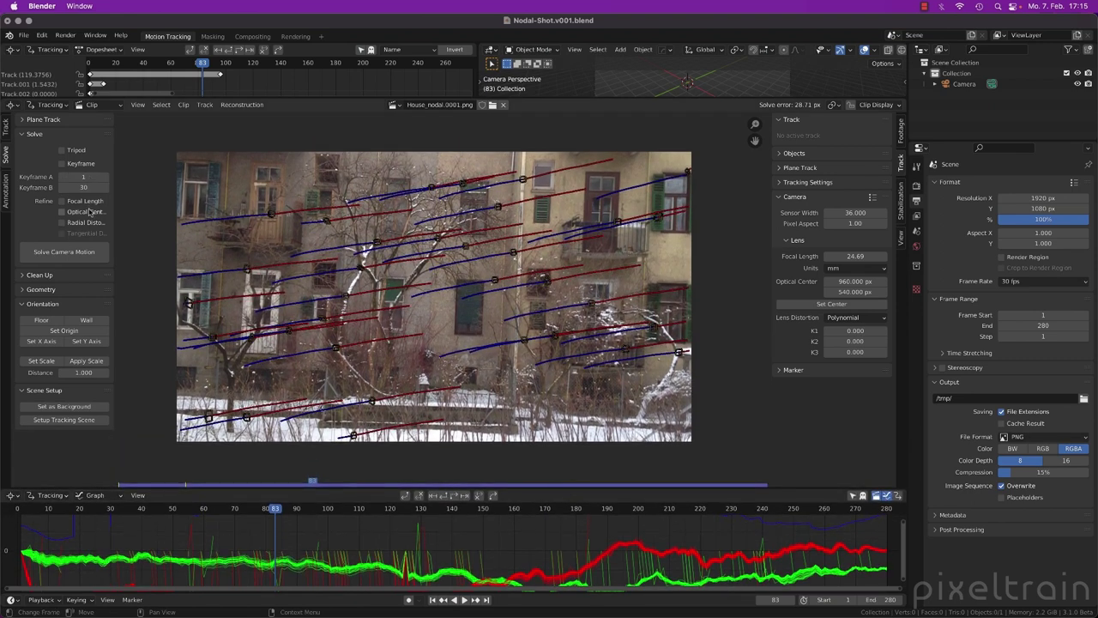
left_click(61, 164)
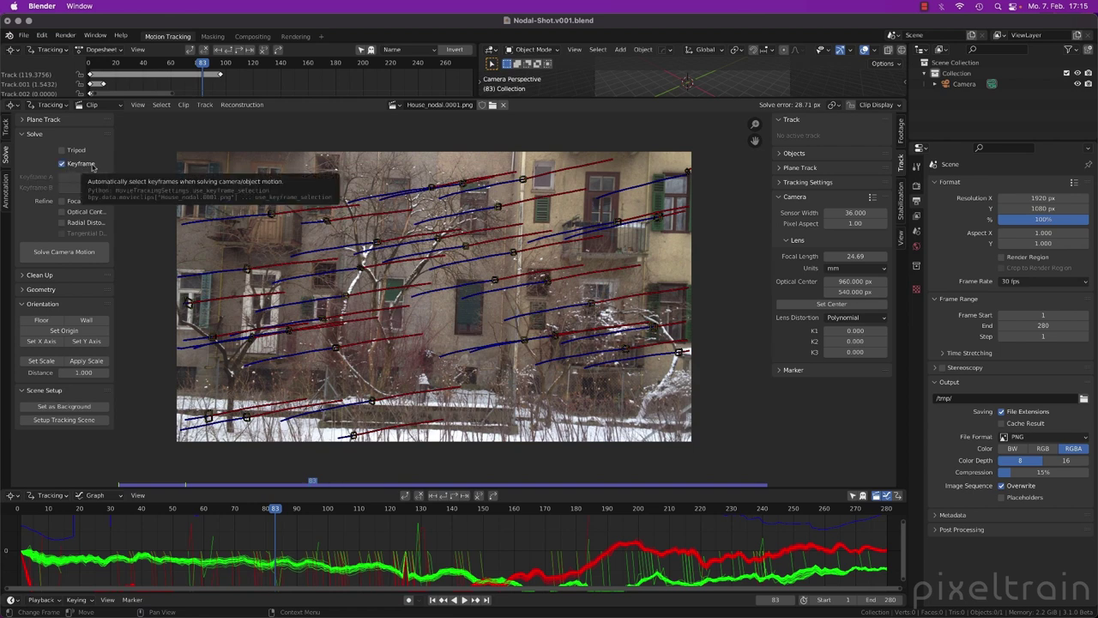
left_click(92, 256)
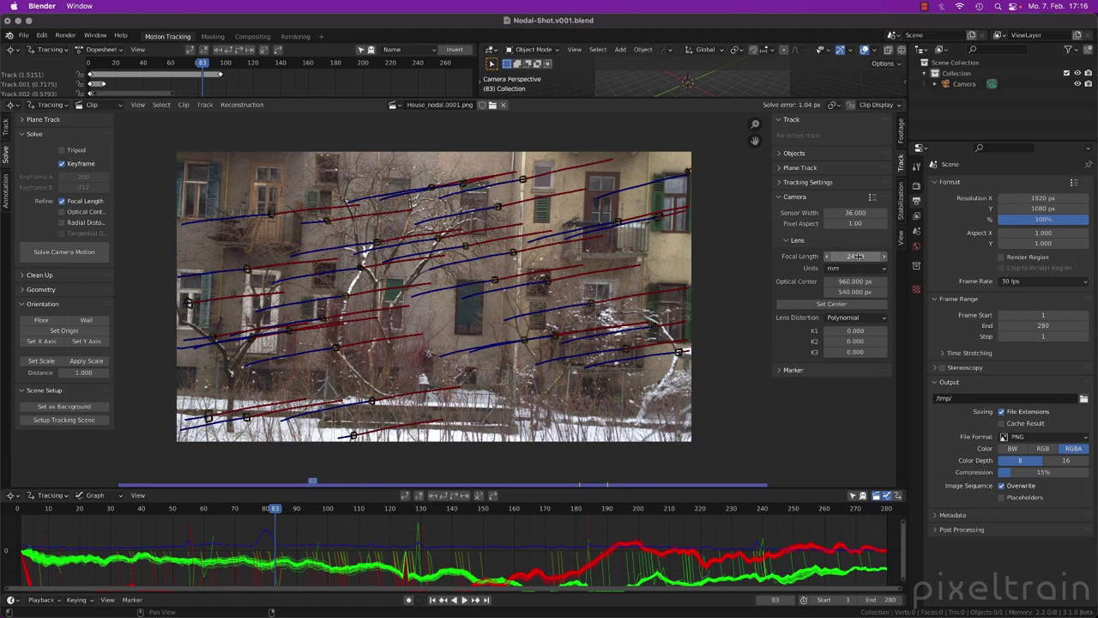
Step: Solve the camera motion with focal length refinement, and solve it again refining only the radial distortion
left_click(62, 252)
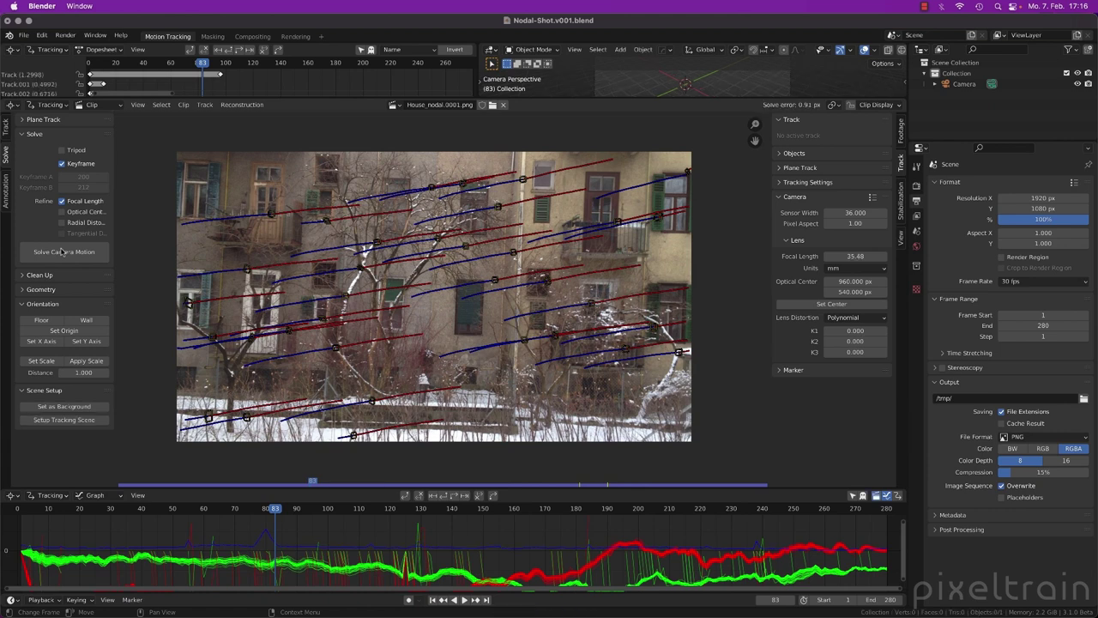
left_click(62, 251)
left_click(62, 201)
left_click(62, 222)
left_click(72, 253)
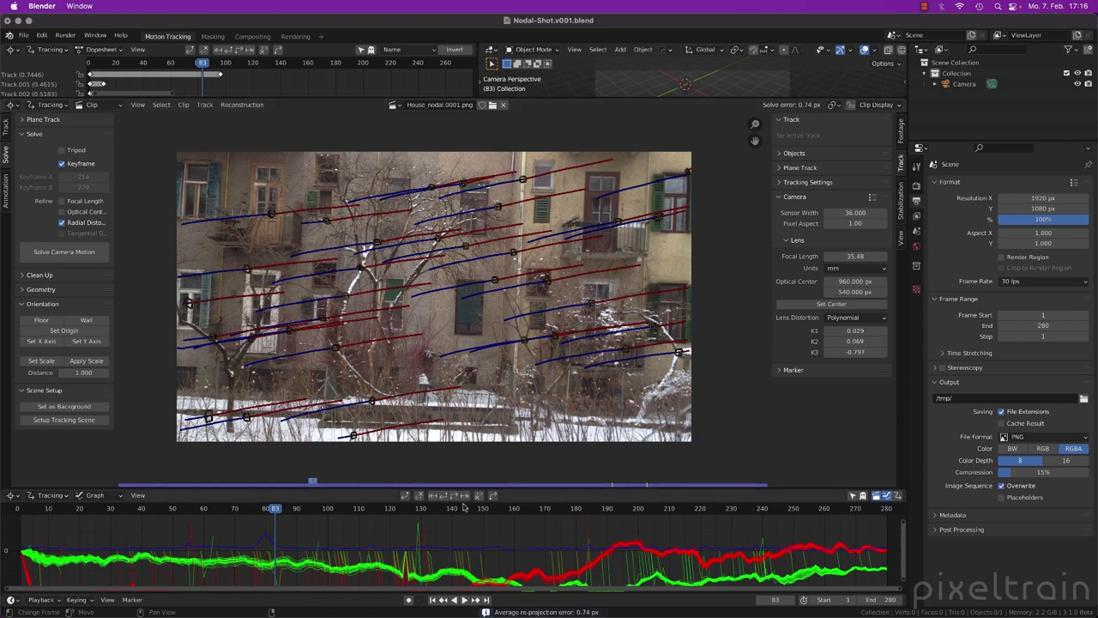
Step: Enlarge the tracking graph, select the track whose curve spikes near frame 240 and go to that frame
left_click_drag(531, 488, 531, 373)
scroll(429, 462, "down", 2)
scroll(429, 462, "down", 2)
middle_click_drag(437, 479, 365, 424)
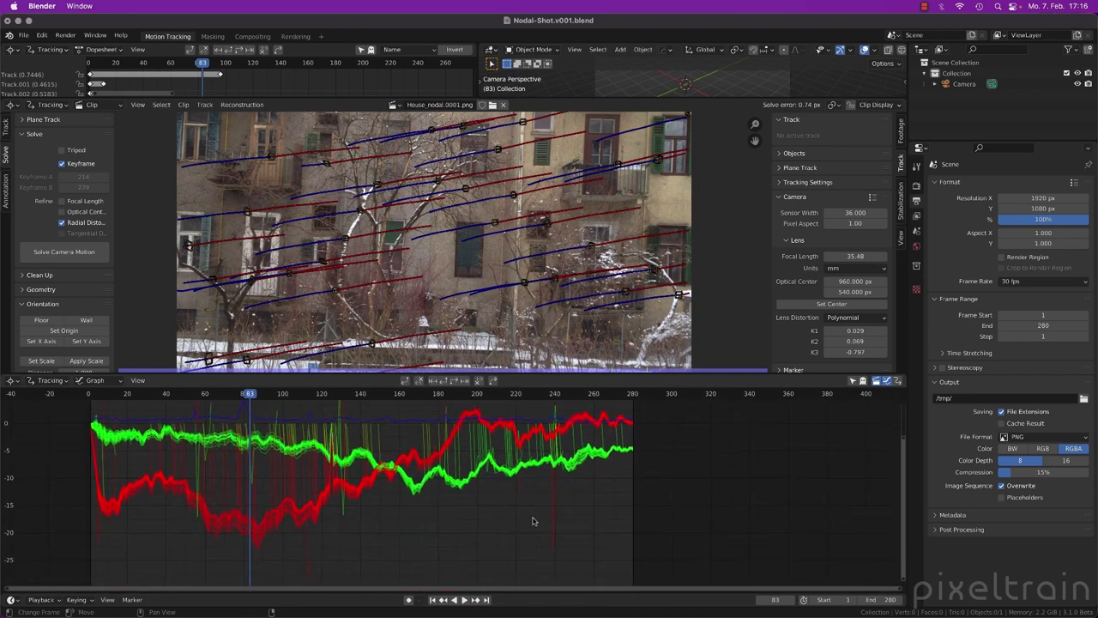
scroll(532, 521, "up", 1)
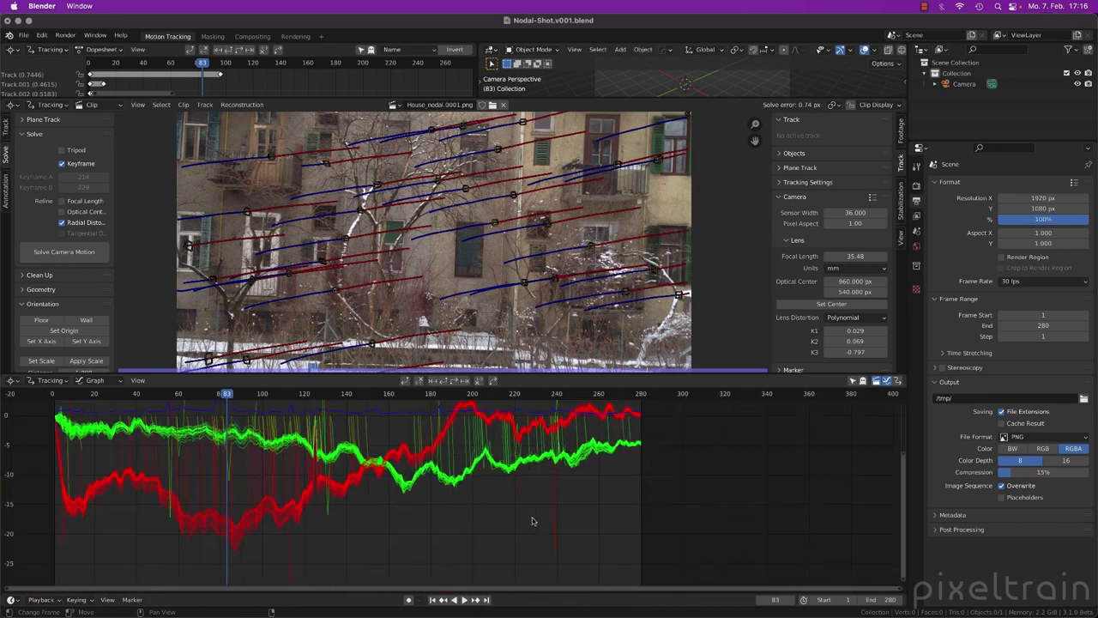
left_click(556, 493)
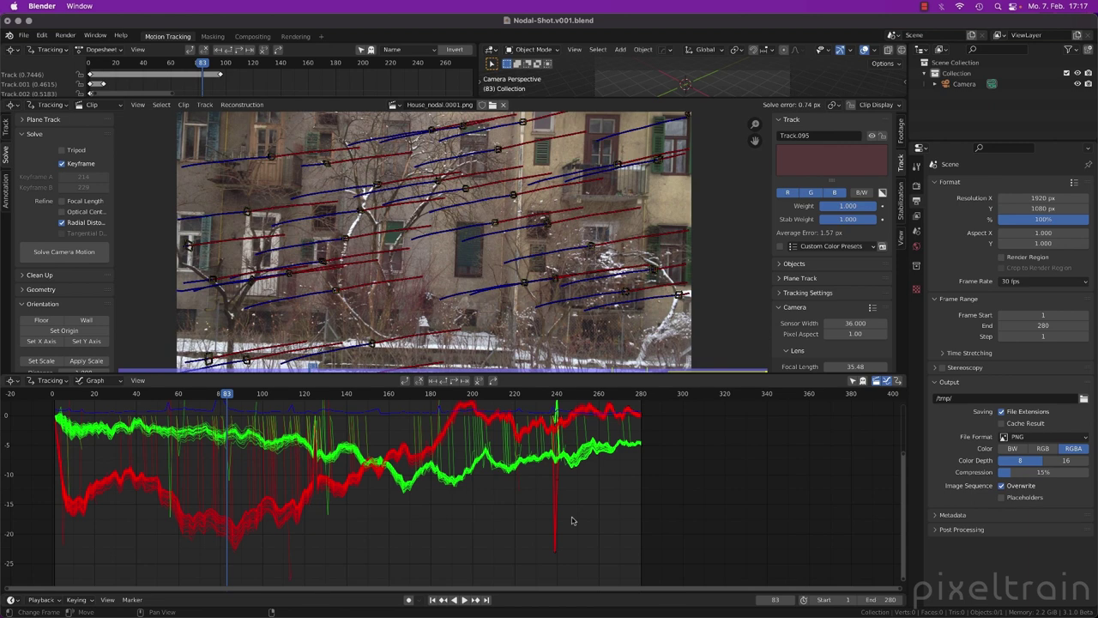
left_click(556, 394)
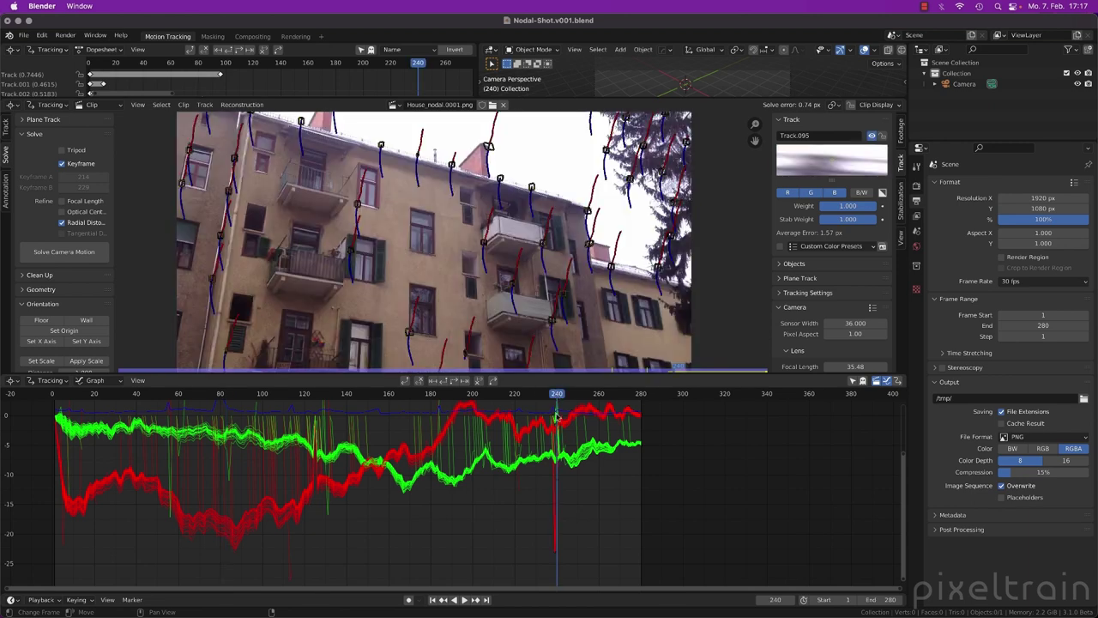
Step: Check the selected track's marker at the roof edge around frame 240 in an enlarged preview and delete the track
mouse_move(831, 182)
left_mouse_down()
mouse_move(831, 310)
mouse_move(830, 262)
left_mouse_up()
left_click_drag(556, 394, 558, 395)
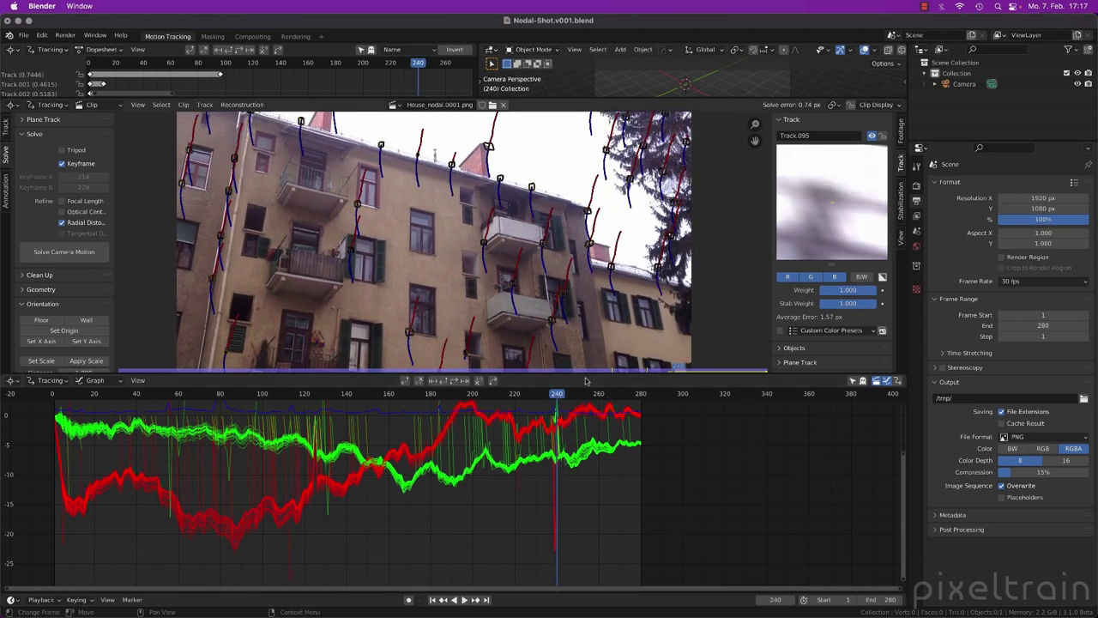
left_click(871, 137)
left_click(872, 136)
left_click(872, 137)
left_click(871, 137)
middle_click_drag(323, 181, 358, 216)
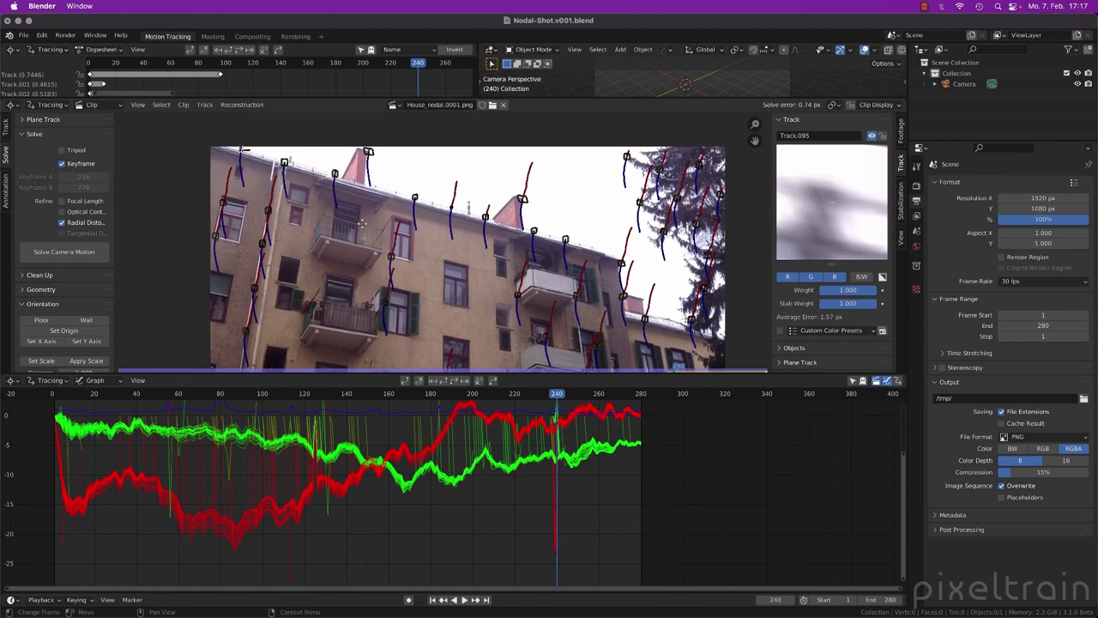
scroll(358, 217, "up", 5)
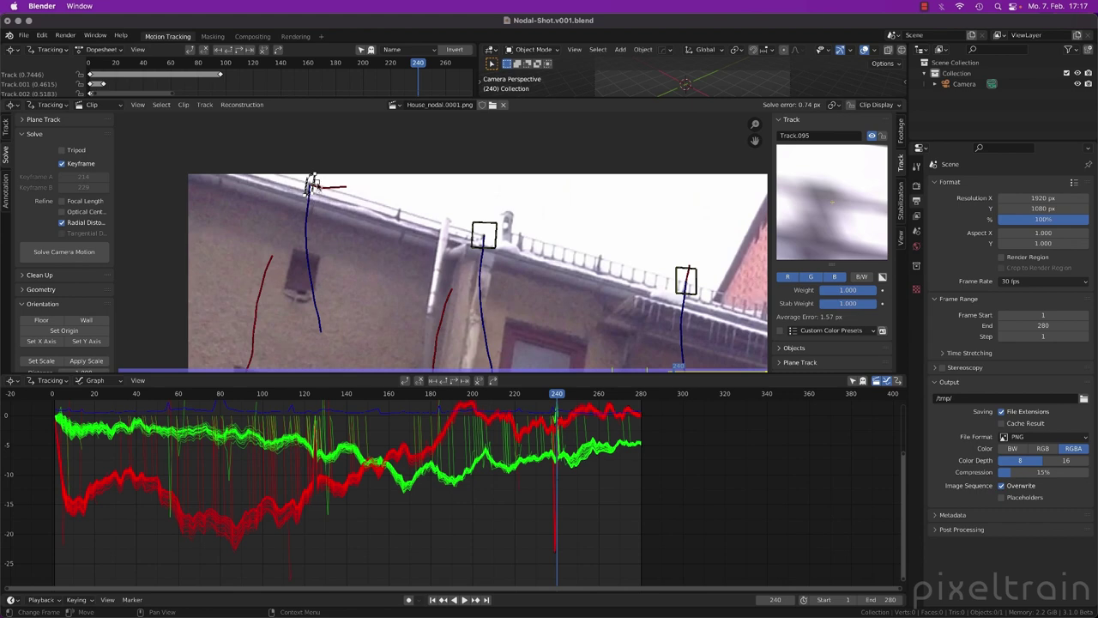
mouse_move(558, 397)
left_mouse_down()
mouse_move(540, 396)
mouse_move(556, 396)
left_mouse_up()
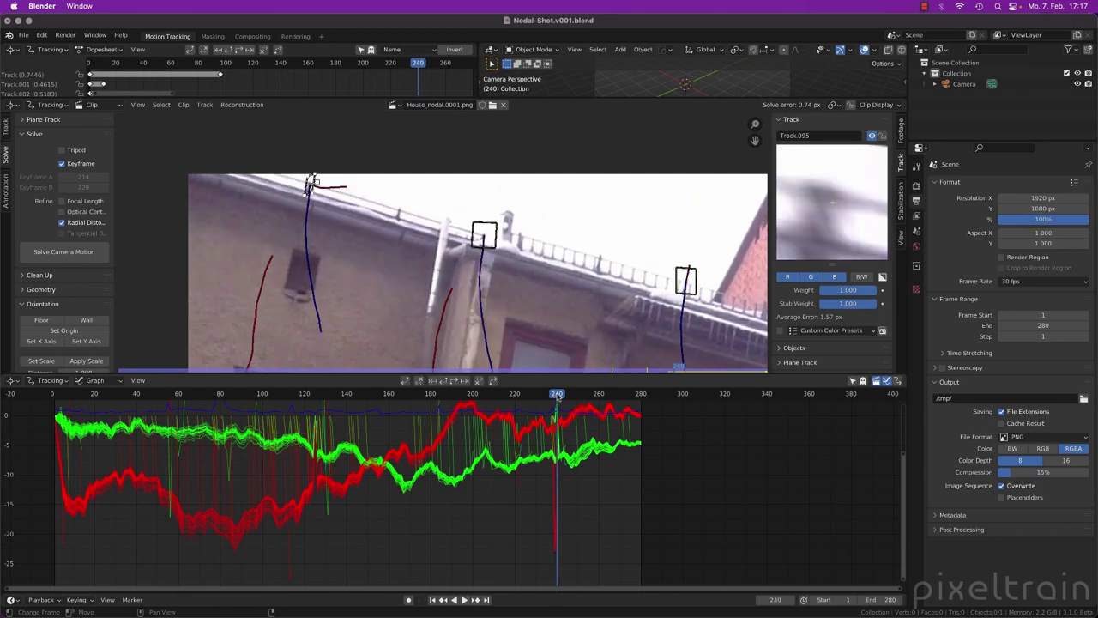
key("x")
left_click(556, 549)
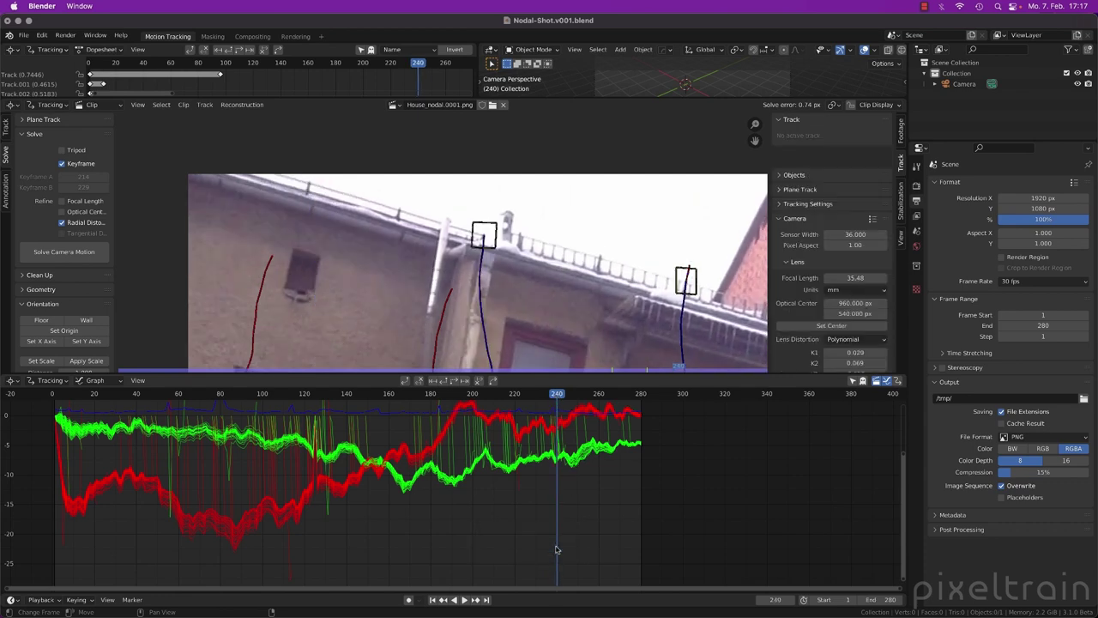
Step: Select the track whose curve spikes near frame 131, check its marker over frames 129 to 131 and delete it
middle_click_drag(444, 527, 517, 541)
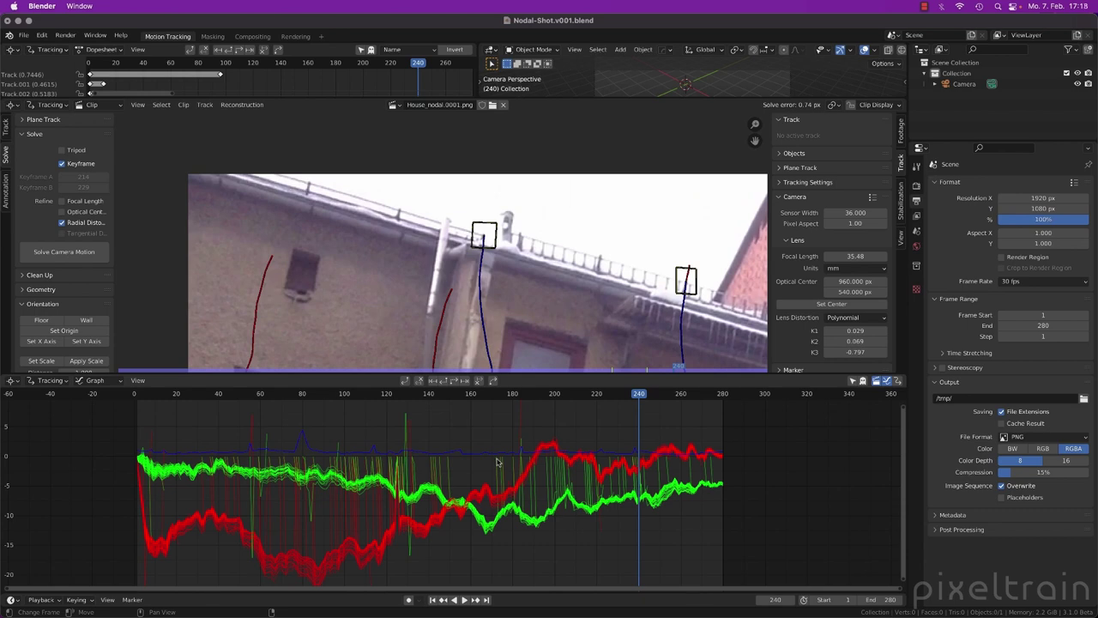
left_click(410, 438)
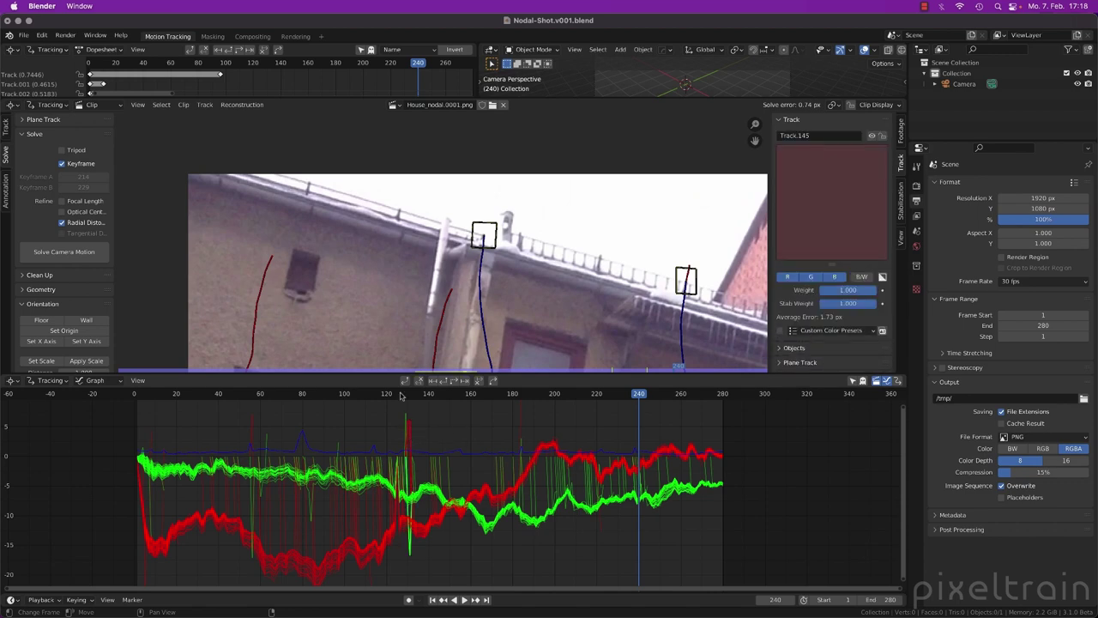
left_click(410, 395)
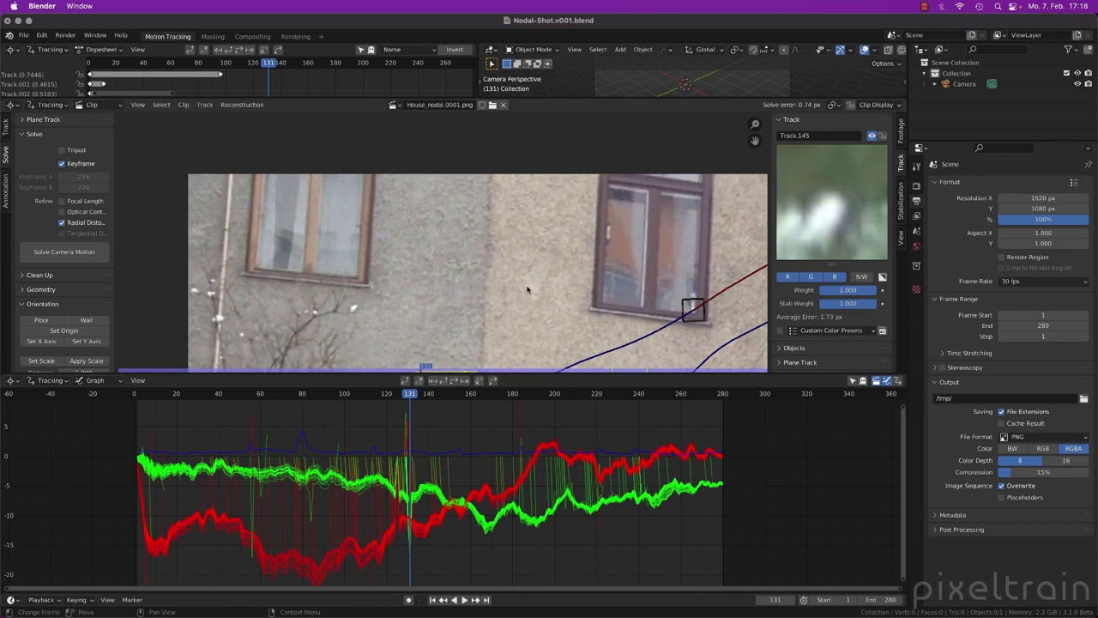
left_click(410, 396)
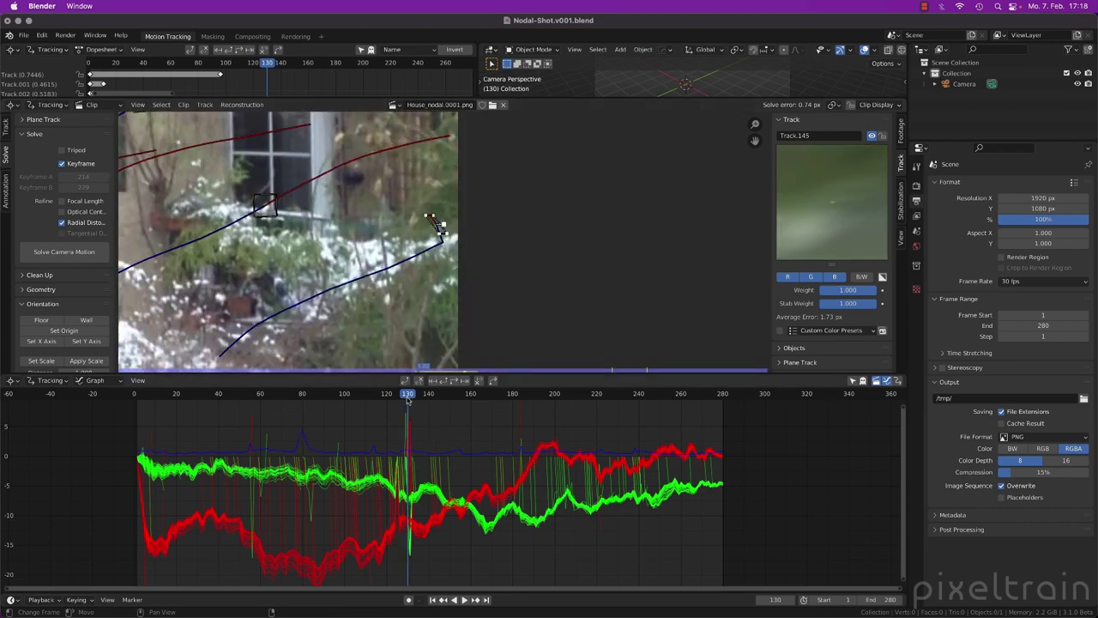
left_click(407, 399)
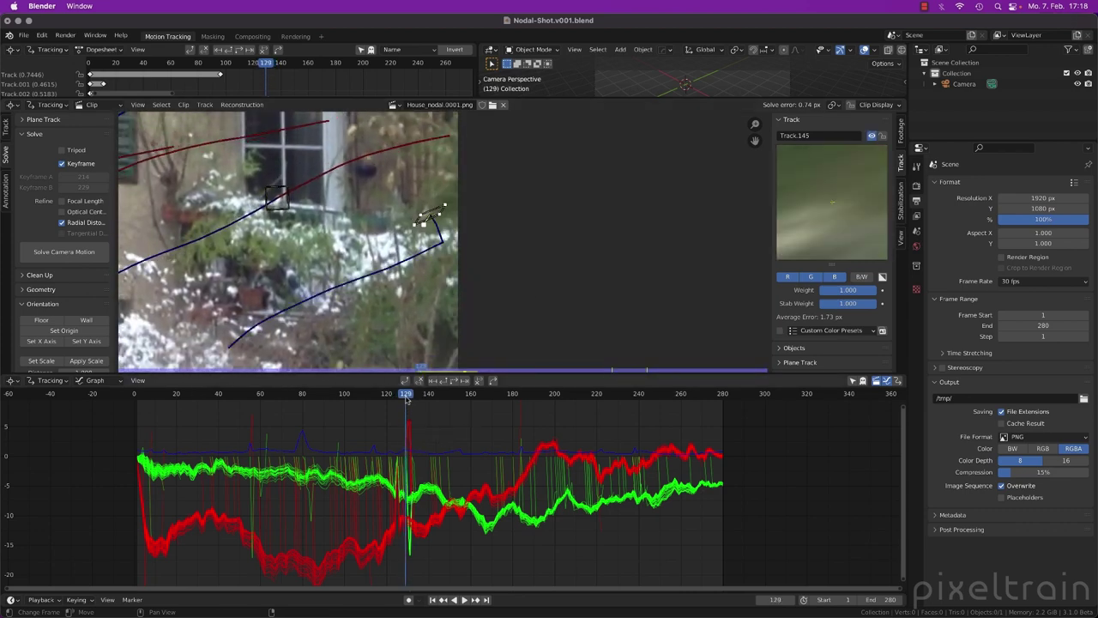
left_click(408, 399)
key("x")
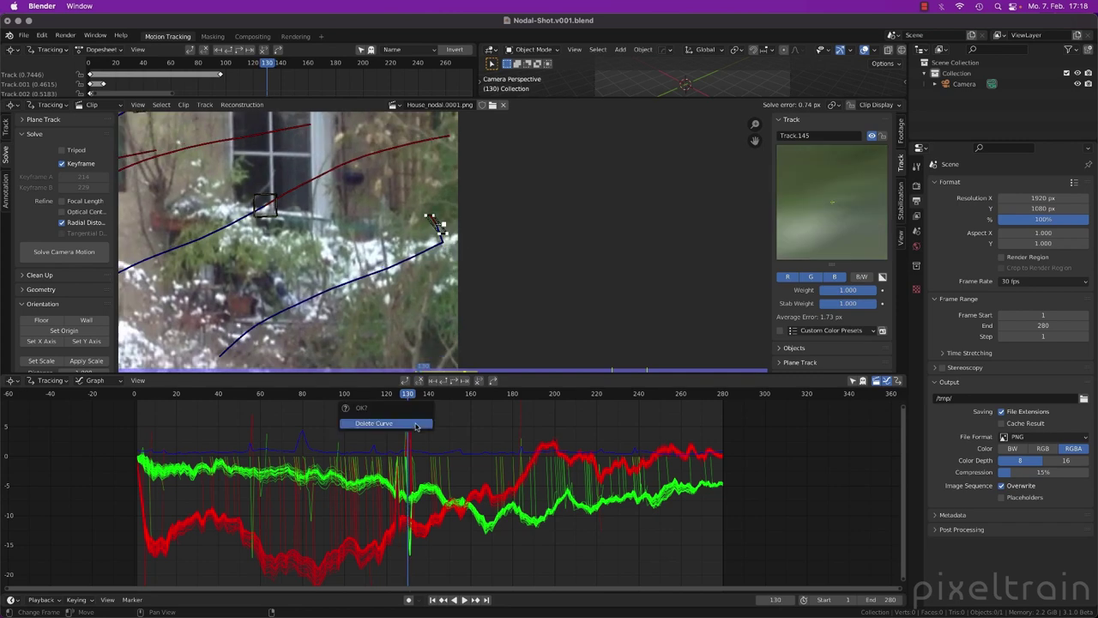
left_click(416, 426)
Step: Delete two more tracks whose graph curves stray from the common motion
scroll(305, 429, "up", 2)
middle_click_drag(306, 429, 518, 472)
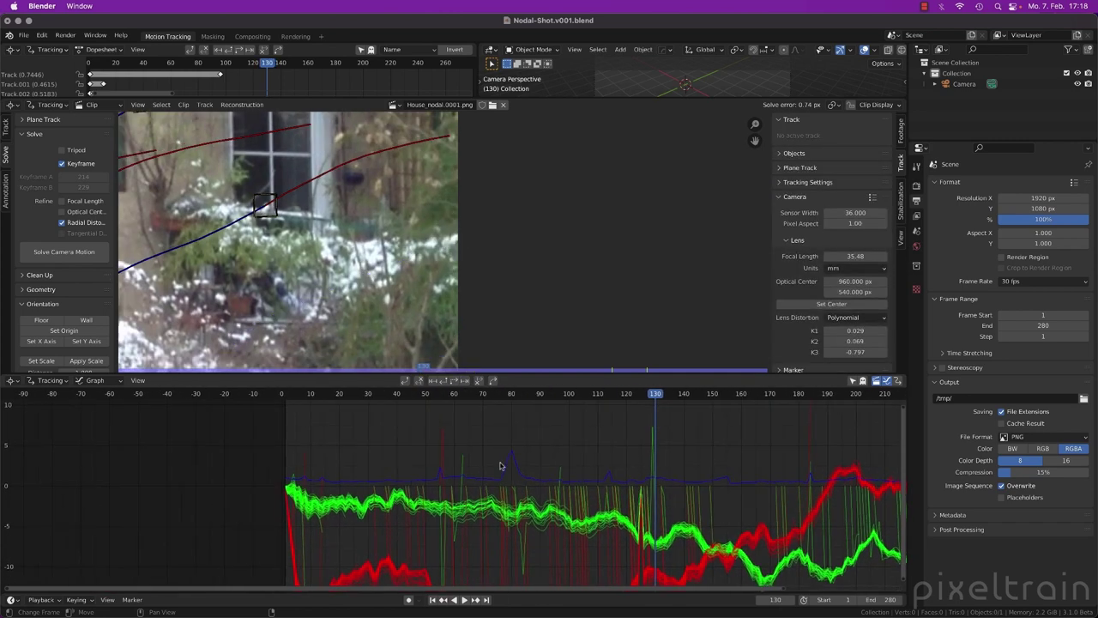
scroll(463, 433, "up", 2)
left_click(452, 438)
key("x")
left_click(452, 419)
scroll(451, 424, "down", 2)
middle_click_drag(524, 476, 394, 436)
scroll(558, 446, "down", 4, "shift")
middle_click_drag(544, 443, 466, 558)
left_click(432, 576)
key("x")
left_click(429, 570)
Step: Examine individual track curves around frames 125 to 130 and locate the selected track in the footage
scroll(550, 538, "down", 2)
scroll(496, 519, "up", 1)
middle_click_drag(529, 454, 523, 404)
left_click(518, 491)
scroll(453, 529, "up", 4)
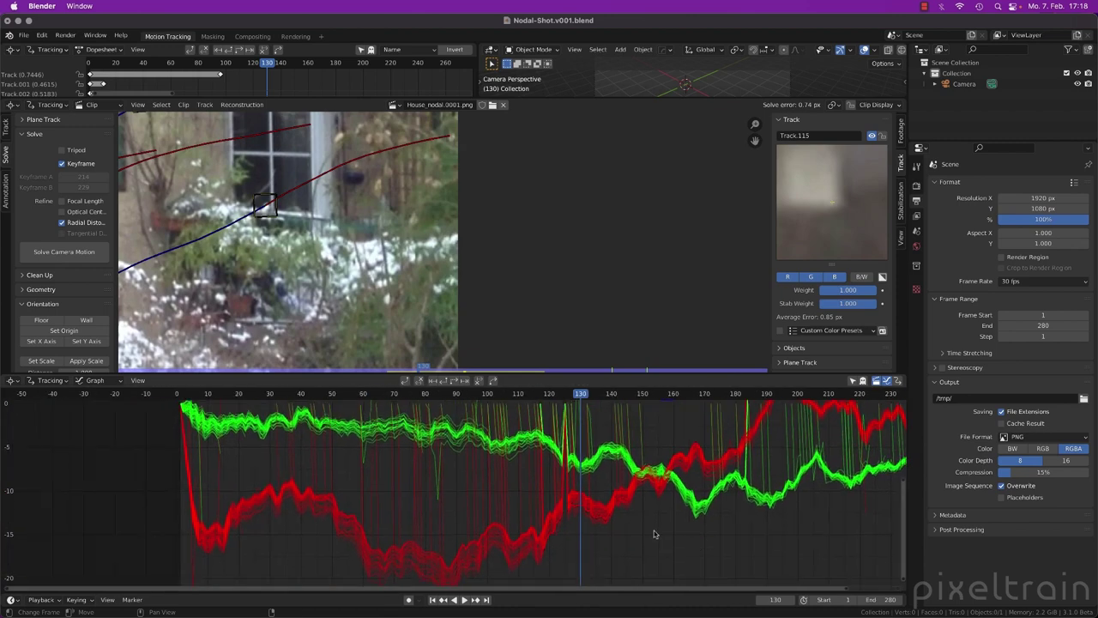
left_click(566, 487)
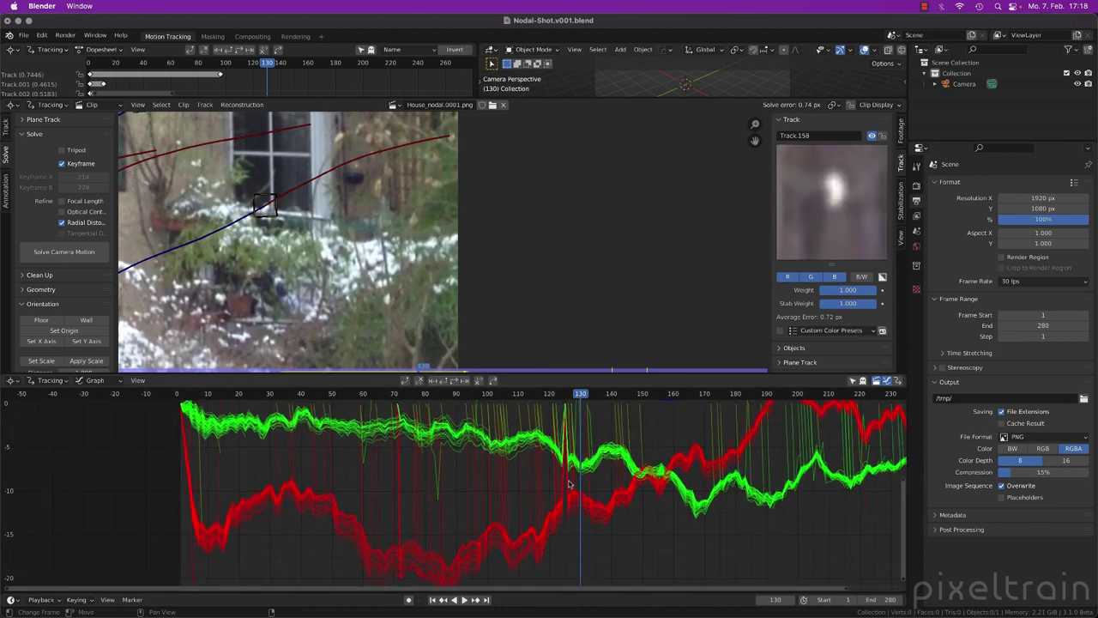
left_click(579, 501)
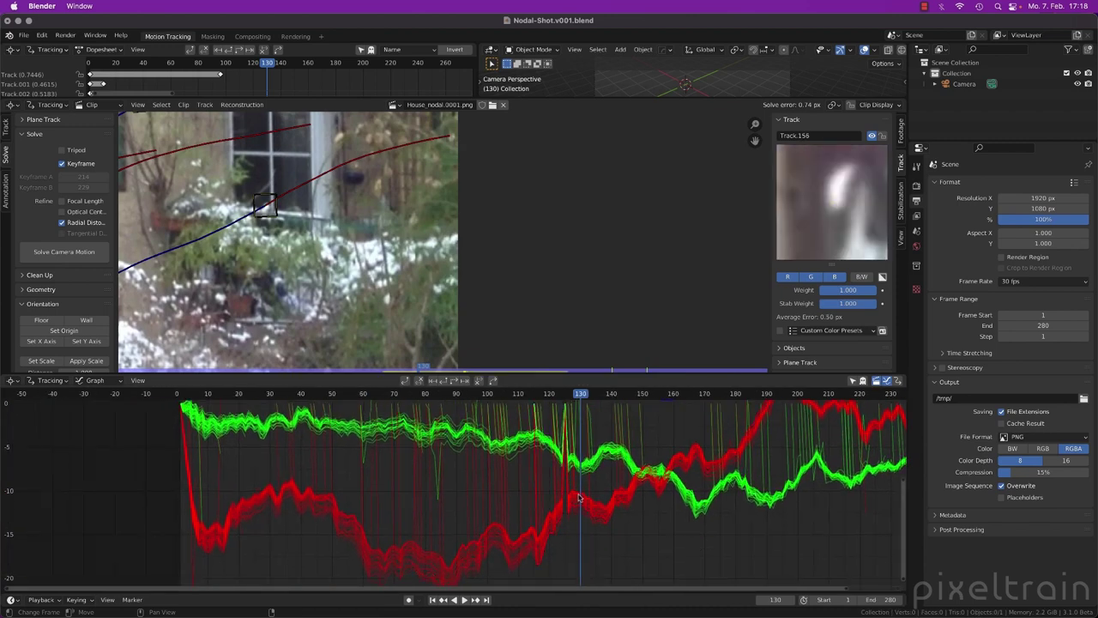
key("f")
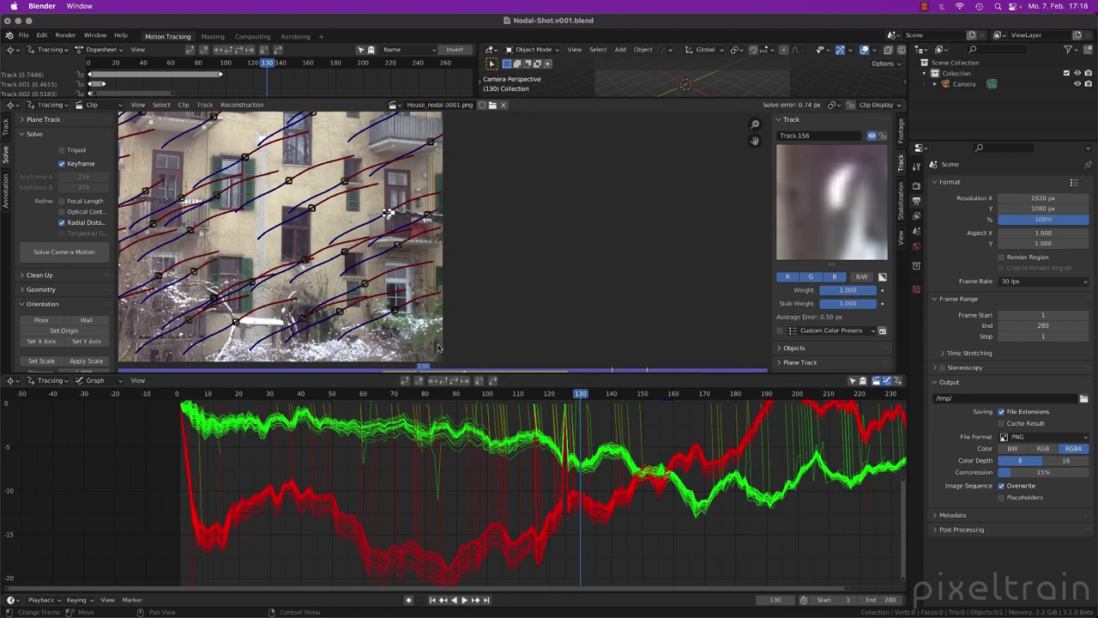
key("f")
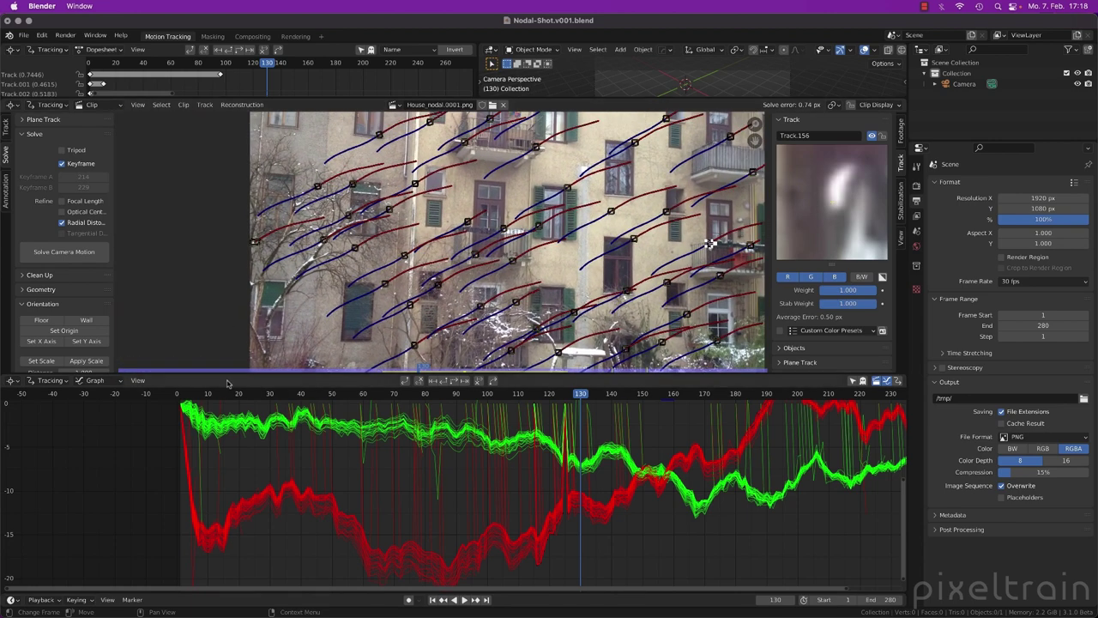
Step: Open the track clean-up settings, enlarge the footage view and set the clean-up Frames value to 5
left_click(38, 276)
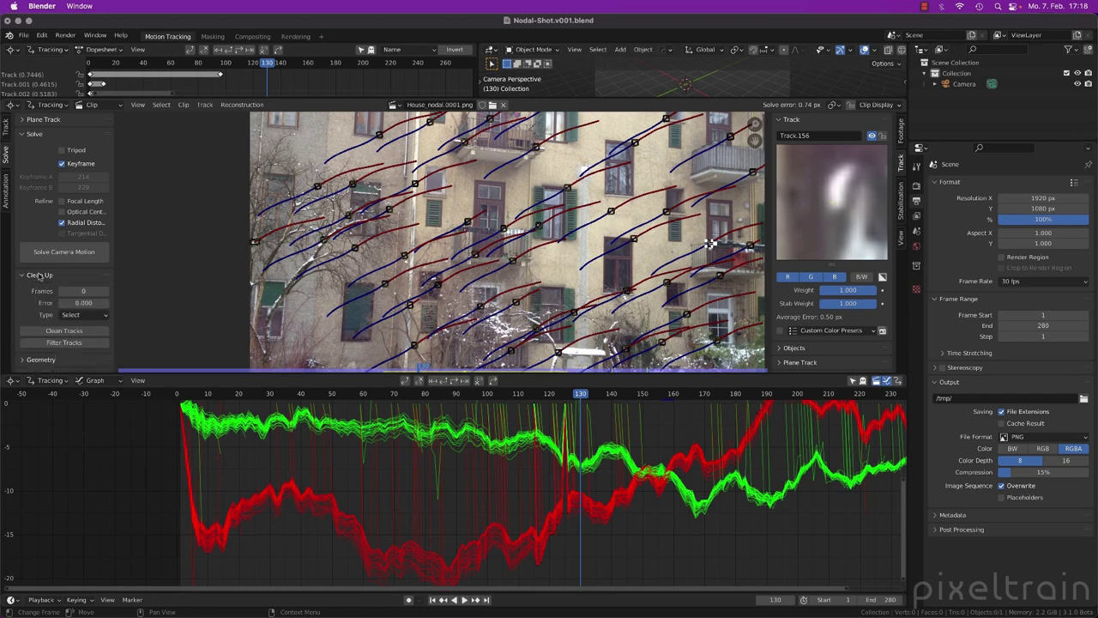
left_click_drag(78, 375, 74, 451)
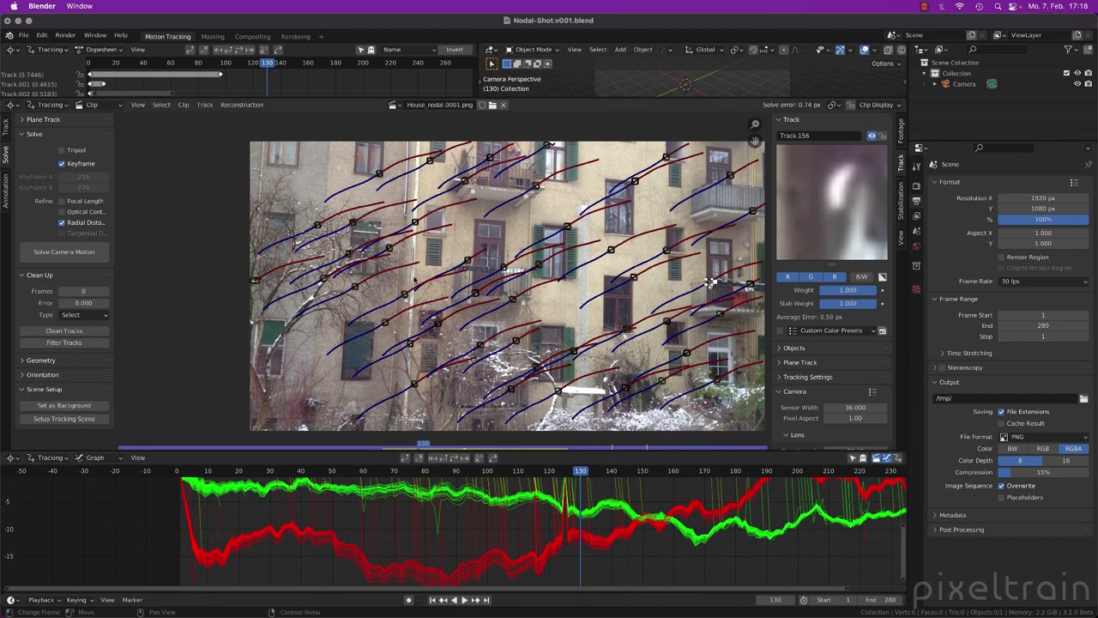
left_click_drag(203, 474, 590, 486)
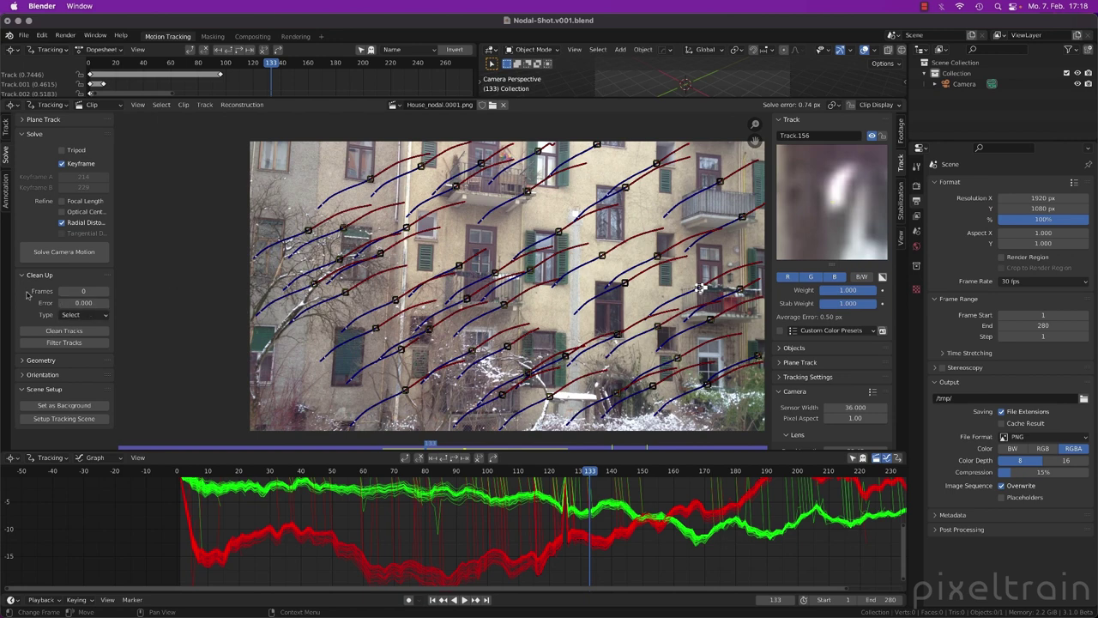
left_click(81, 292)
type("5")
key("Return")
Step: Bring the whole footage frame into view and display the disabled track markers over it
scroll(568, 244, "right", 3)
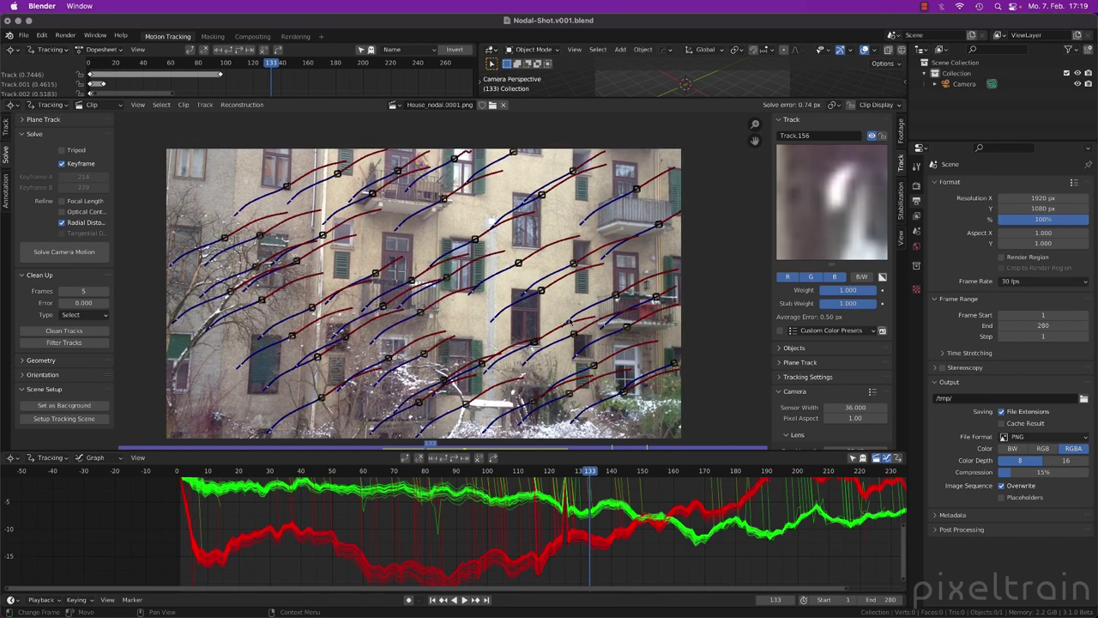
scroll(570, 322, "down", 2)
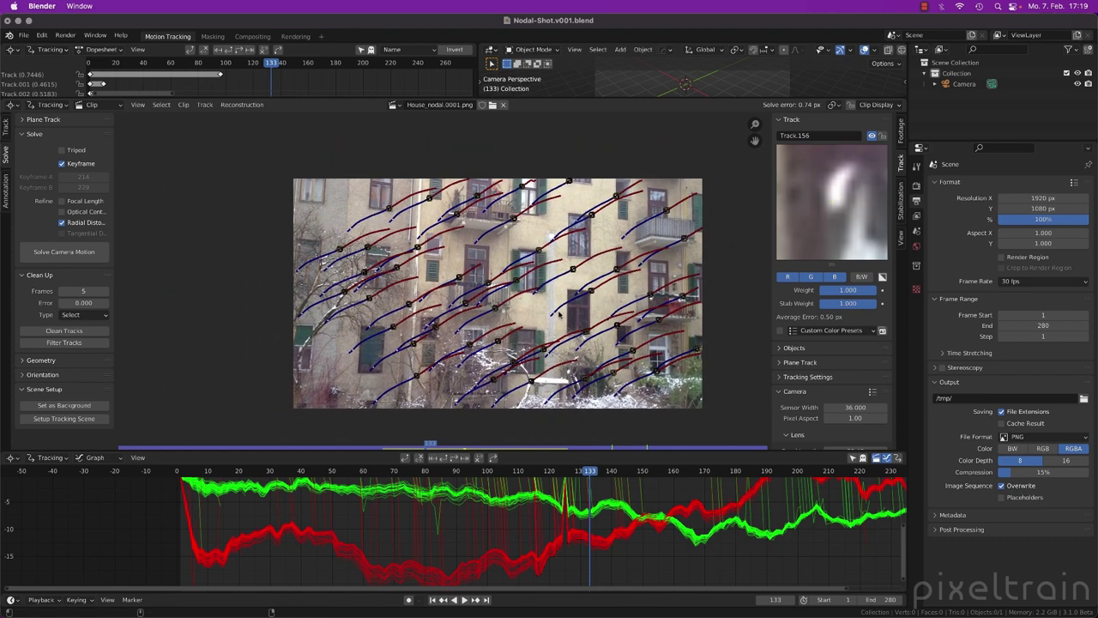
key("alt+a")
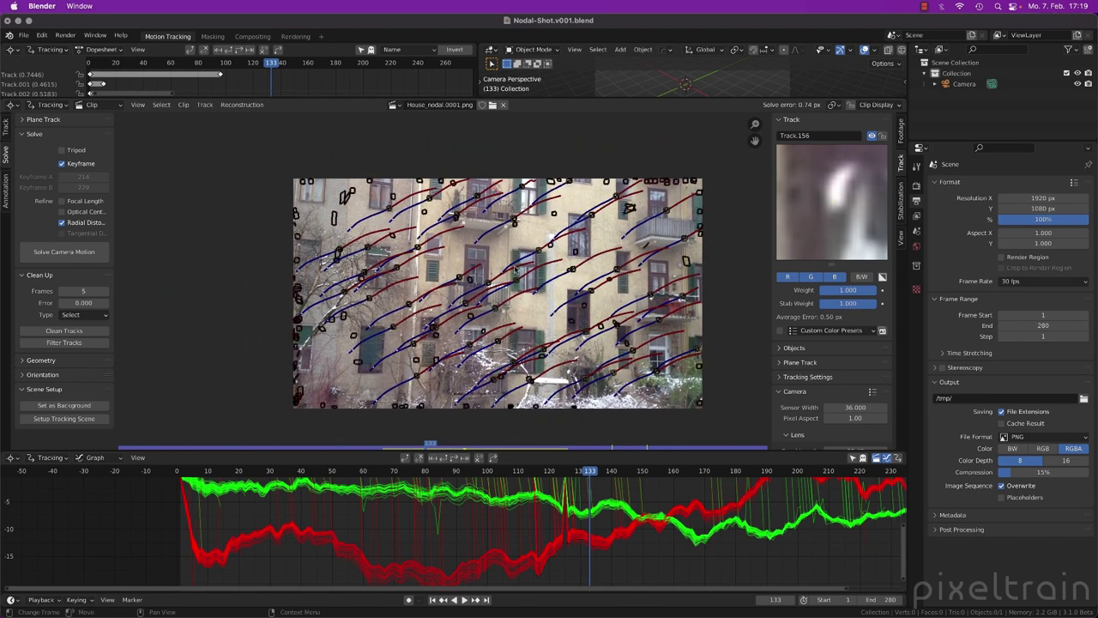
Step: Run Clean Tracks with the 5-frame limit from an empty track selection and inspect the footage at frame 63
key("a")
key("alt+a")
left_click(75, 331)
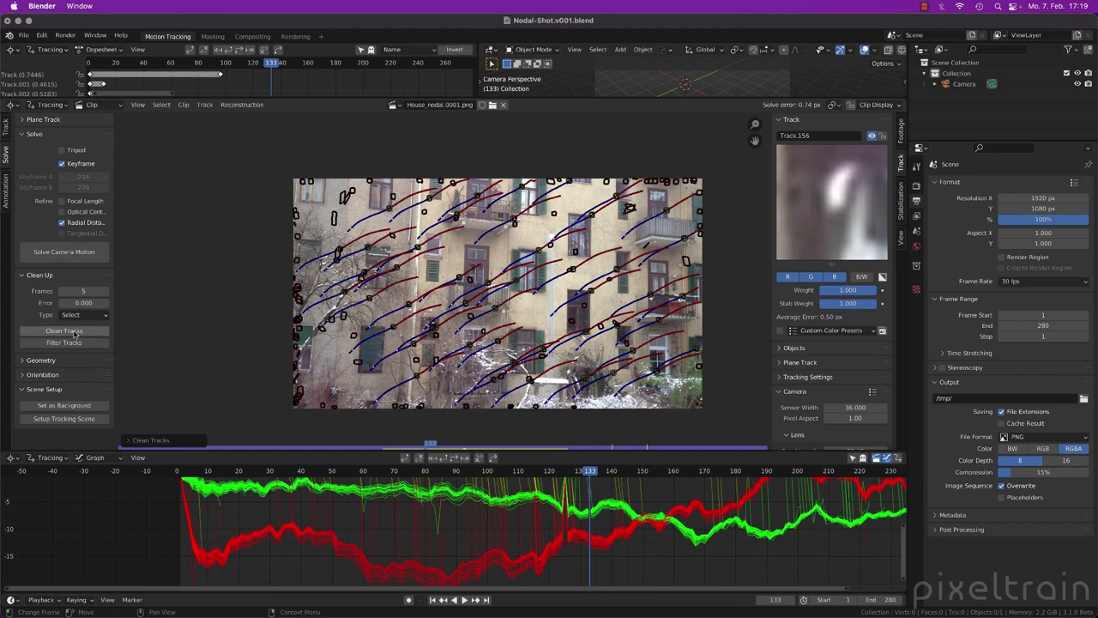
left_click_drag(238, 471, 371, 494)
left_click_drag(85, 290, 89, 291)
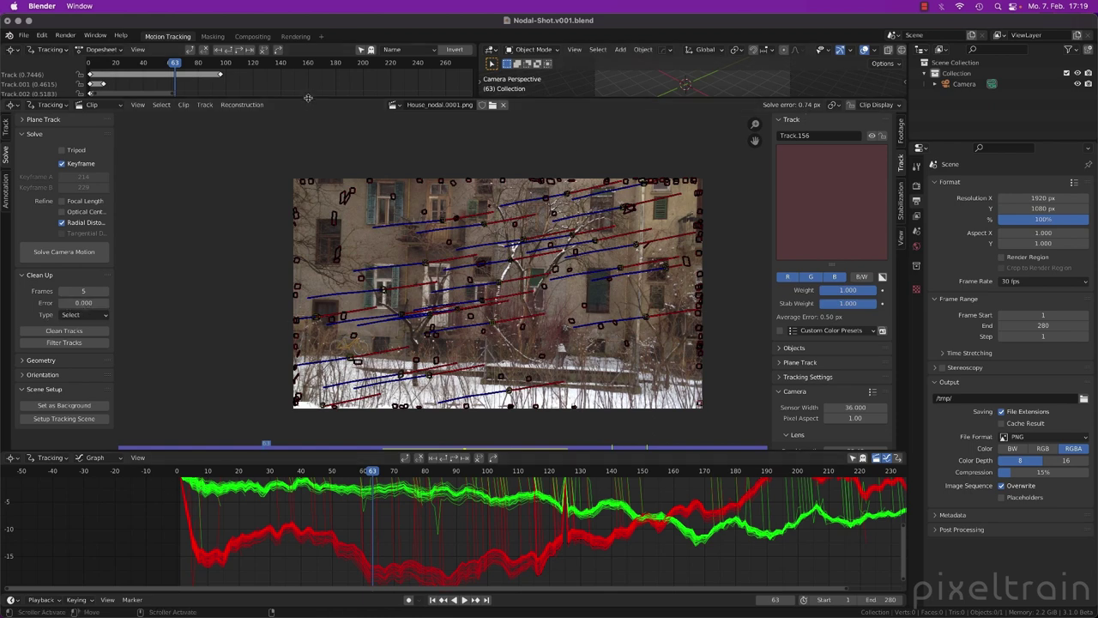
Step: Enlarge the dopesheet area and sort its tracks by Average Error in inverted order
left_click_drag(309, 100, 344, 241)
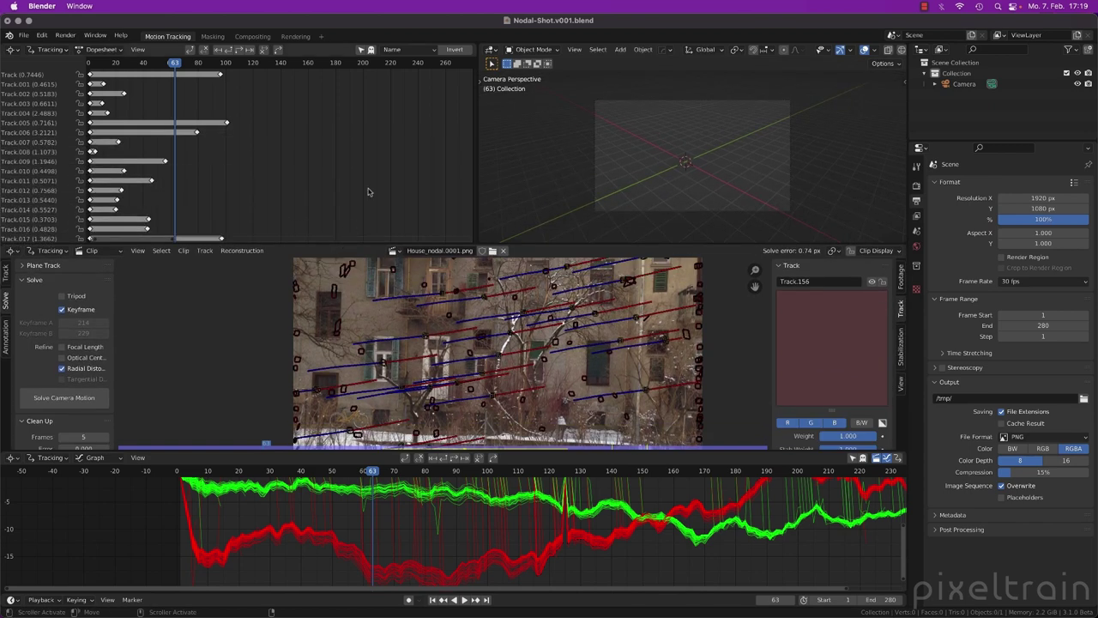
left_click(414, 49)
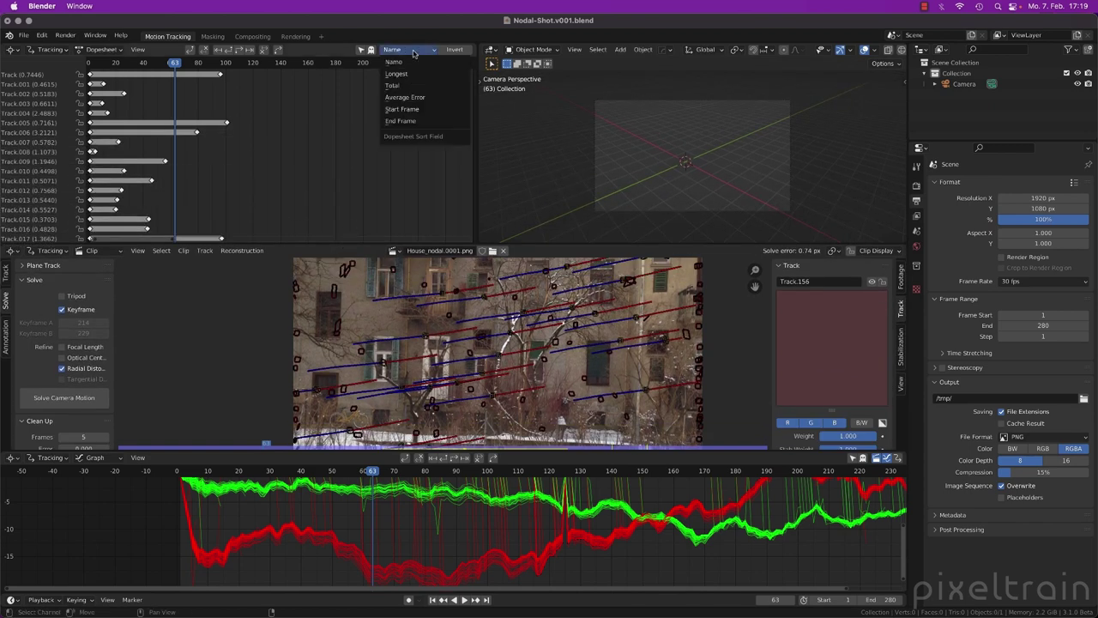
left_click(395, 98)
left_click(454, 49)
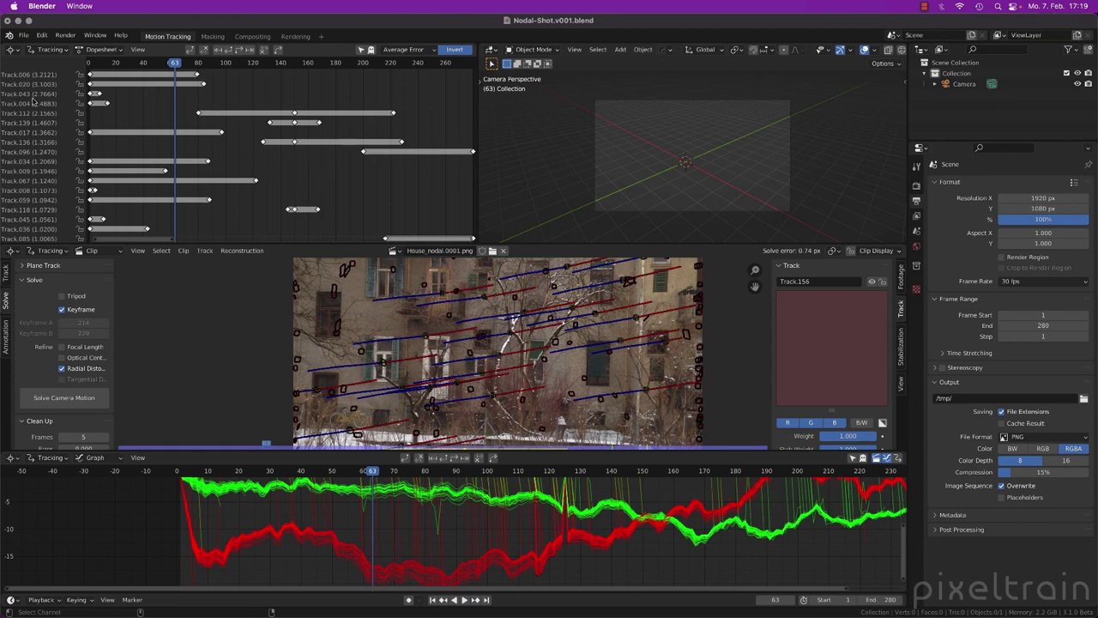
Step: Set the clean-up Error to 1 and save the file
left_click_drag(84, 243, 83, 187)
left_click(85, 391)
type("1")
key("Return")
key("super+s")
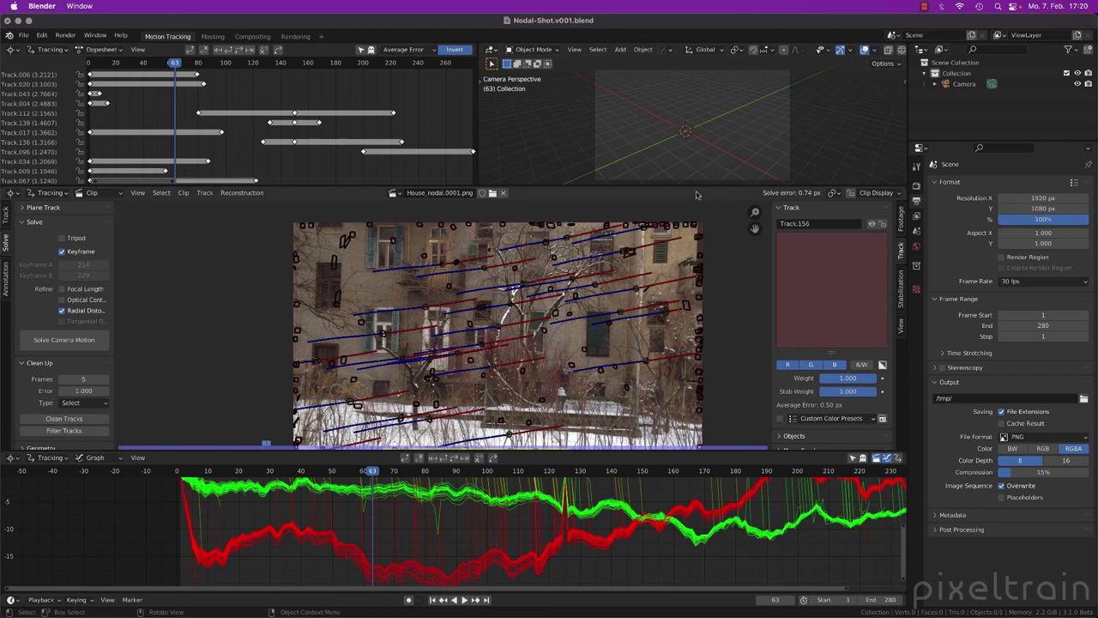
Step: Select the tracks exceeding the clean-up limits with Clean Tracks, check them in the footage and delete them
left_click_drag(697, 187, 696, 121)
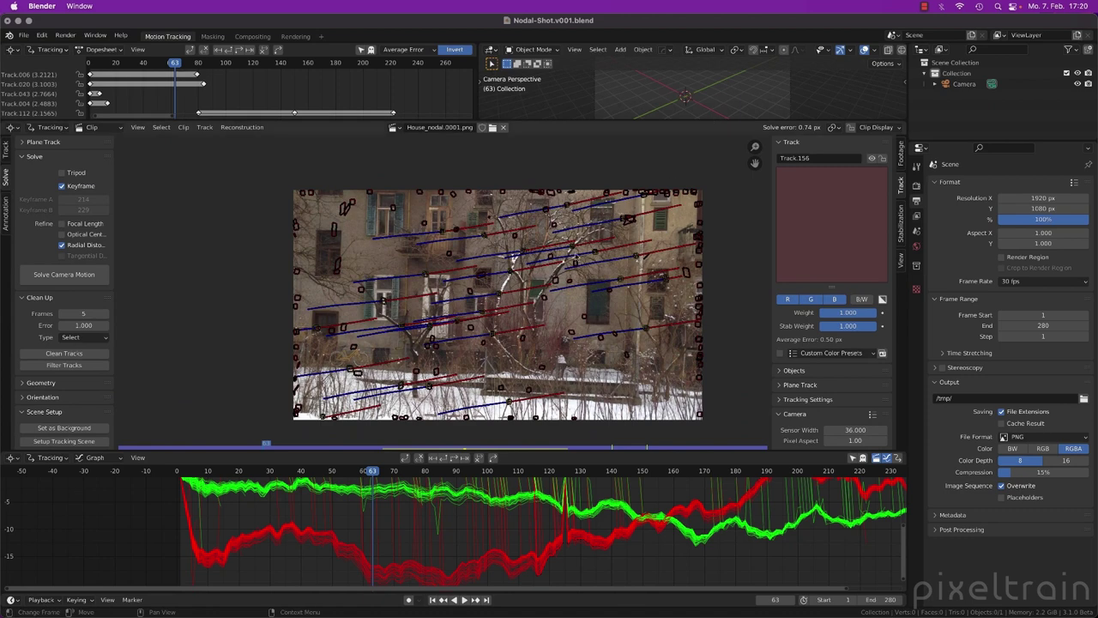
left_click(90, 354)
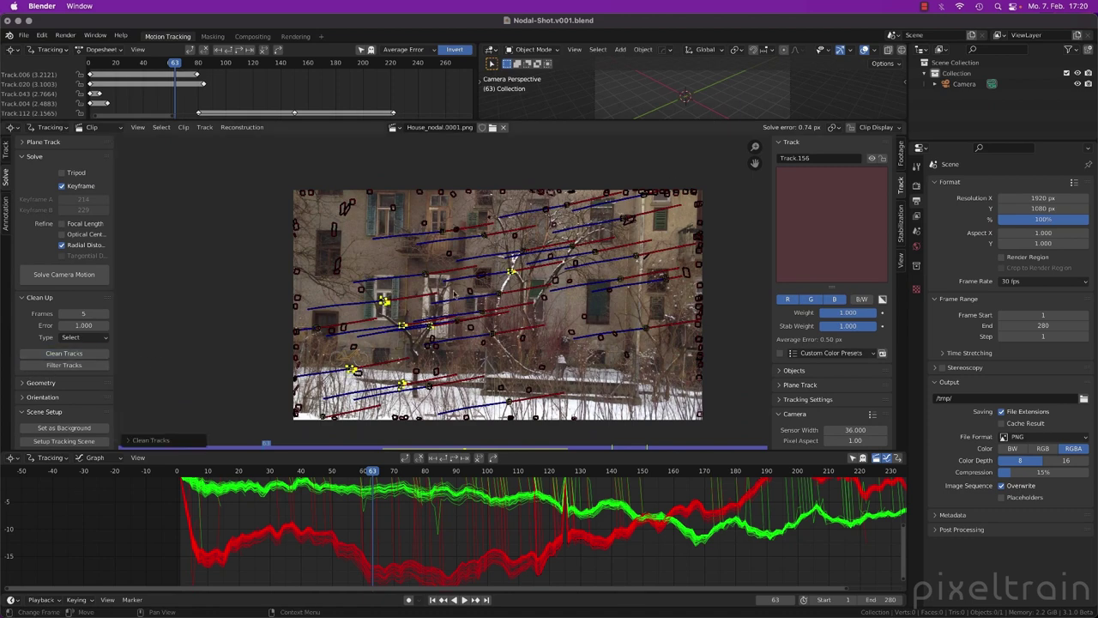
scroll(580, 289, "up", 3)
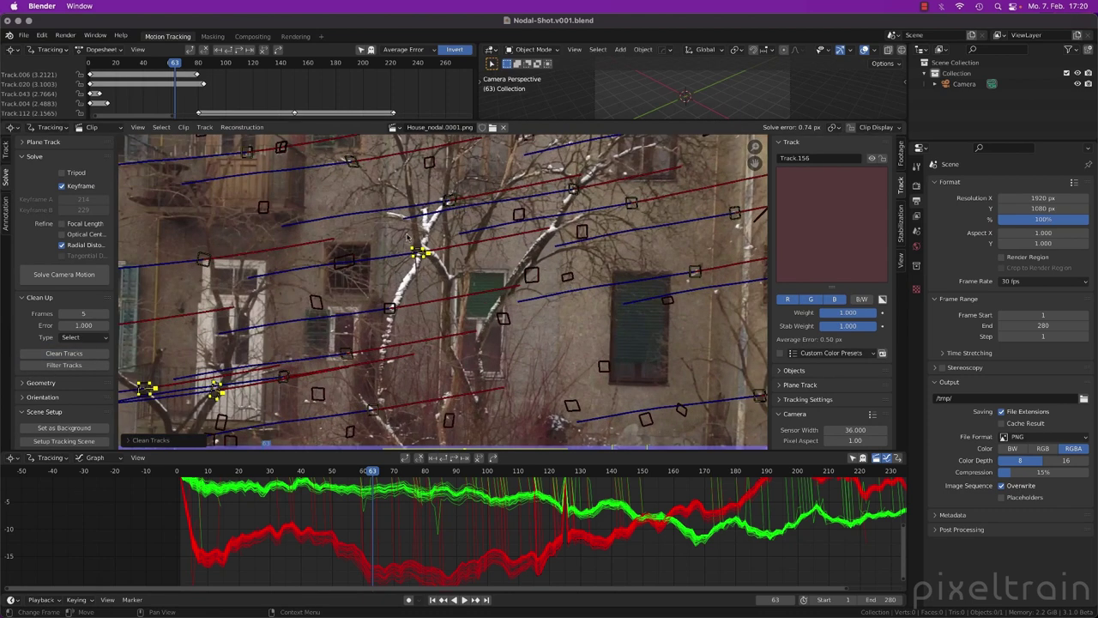
scroll(418, 252, "left", 5)
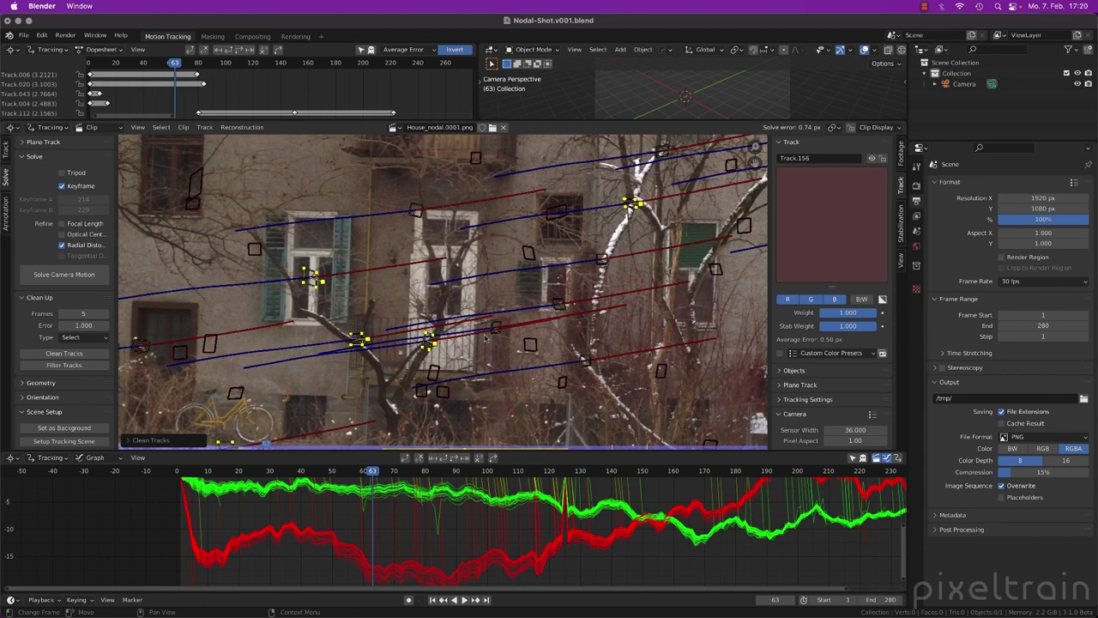
key("x")
left_click(529, 335)
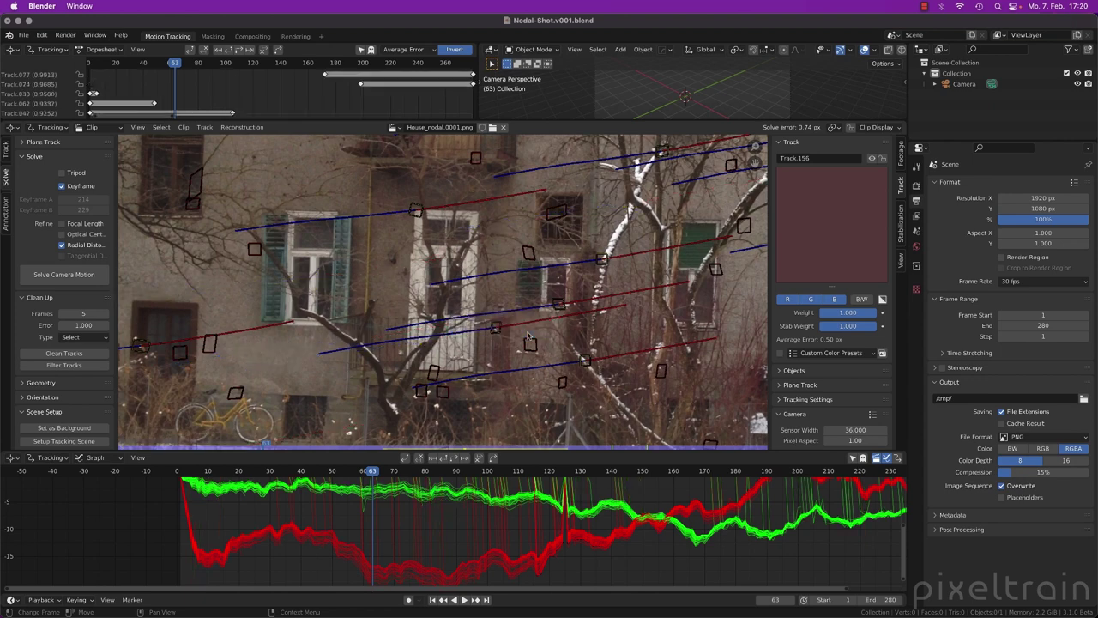
Step: Turn off Radial Distortion refinement, solve the camera motion again with the current lens values and save the file
scroll(528, 335, "down", 2)
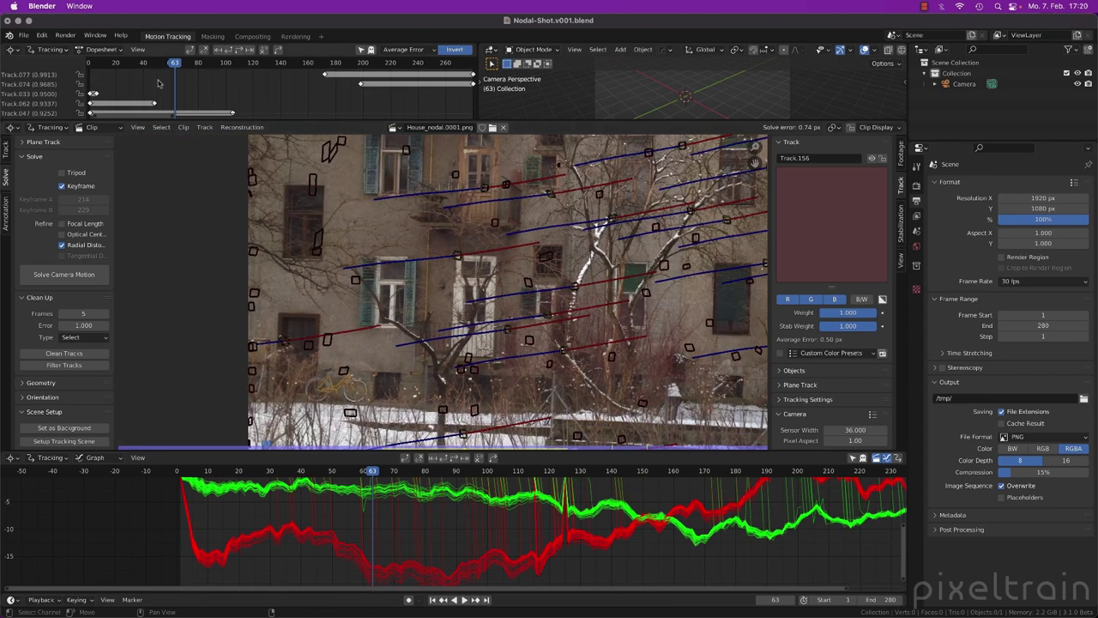
middle_click_drag(609, 358, 459, 359)
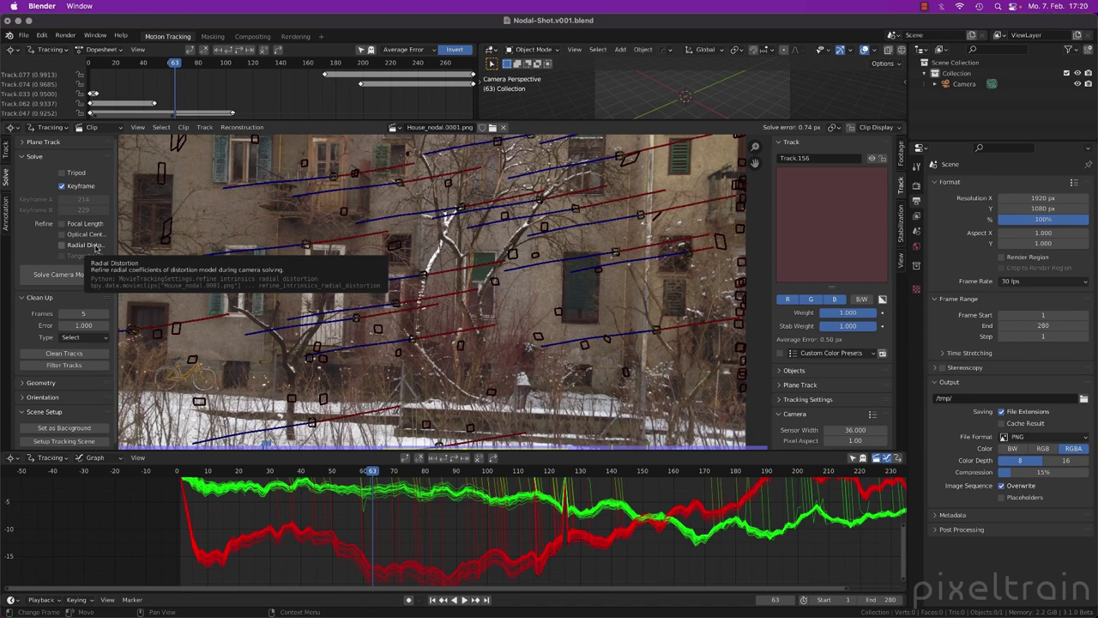
scroll(858, 343, "down", 4)
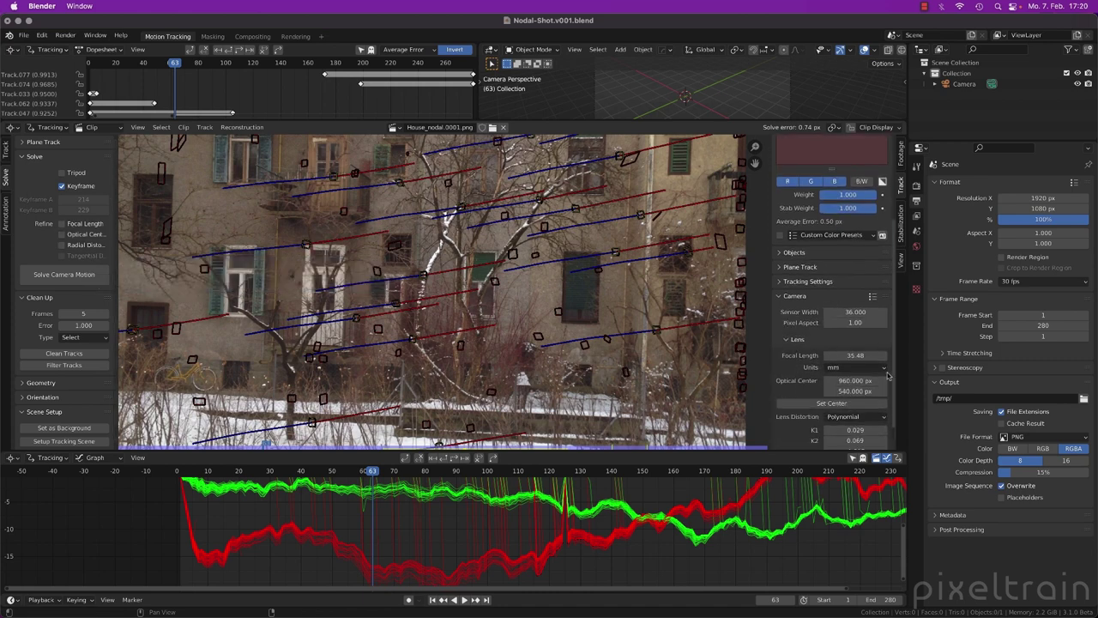
scroll(822, 368, "down", 1)
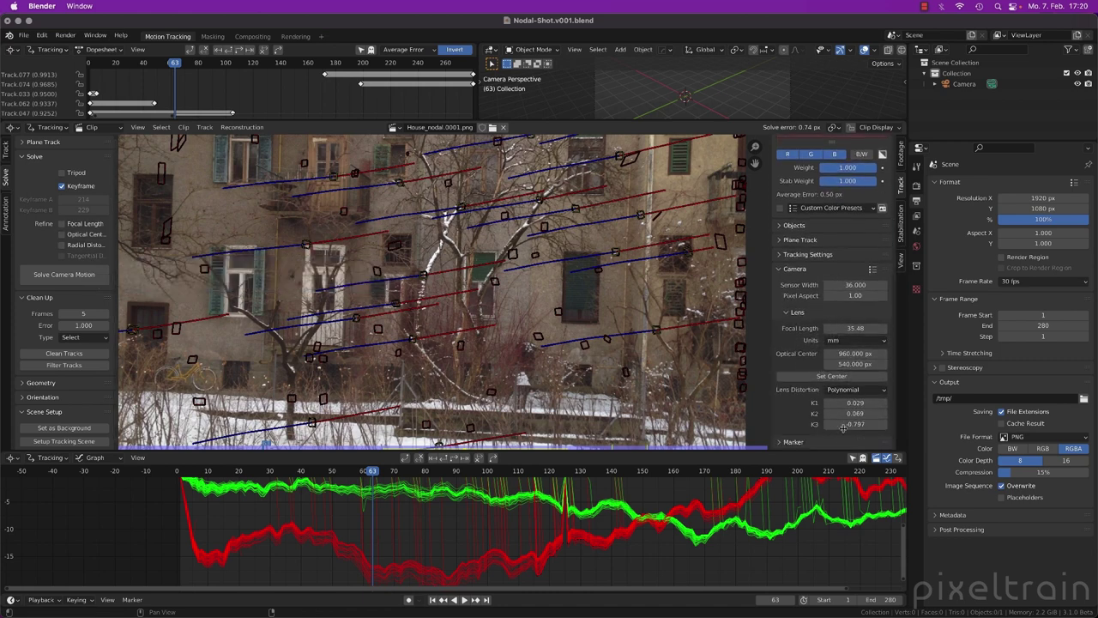
left_click(78, 273)
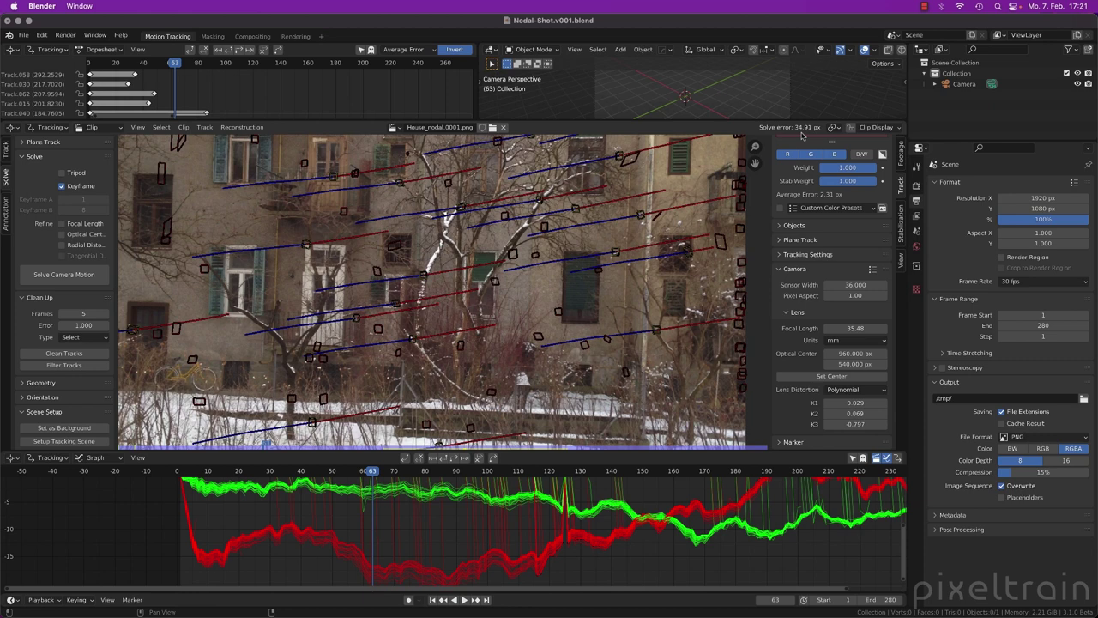
key("super+s")
Step: Set up the tracking scene from the solve and add a General Layout workspace to view it in 3D
scroll(84, 333, "down", 1)
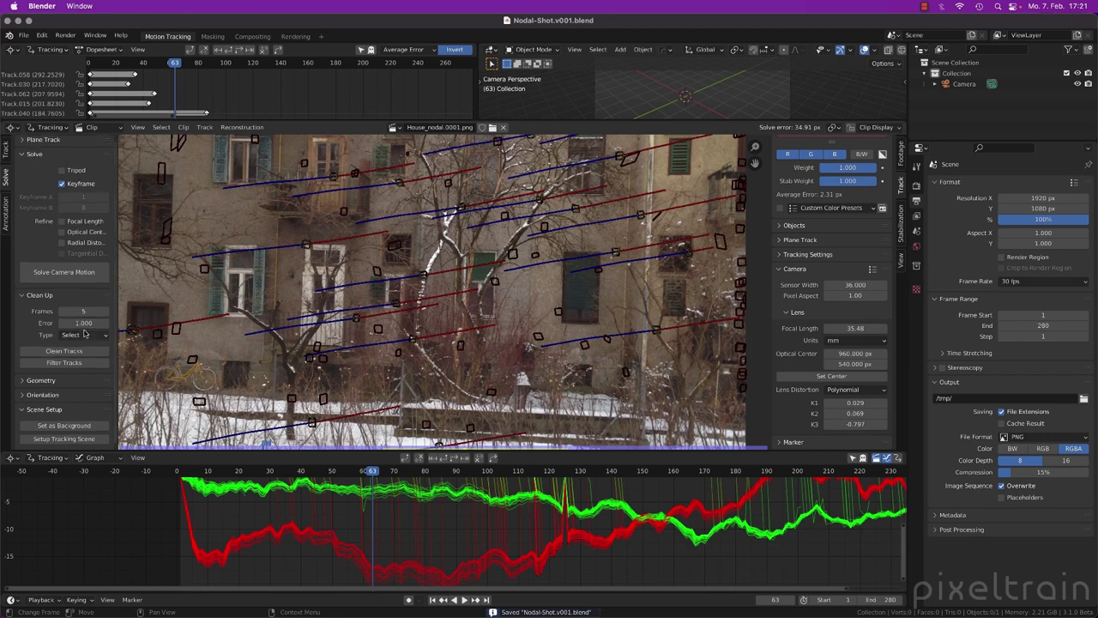
left_click(54, 439)
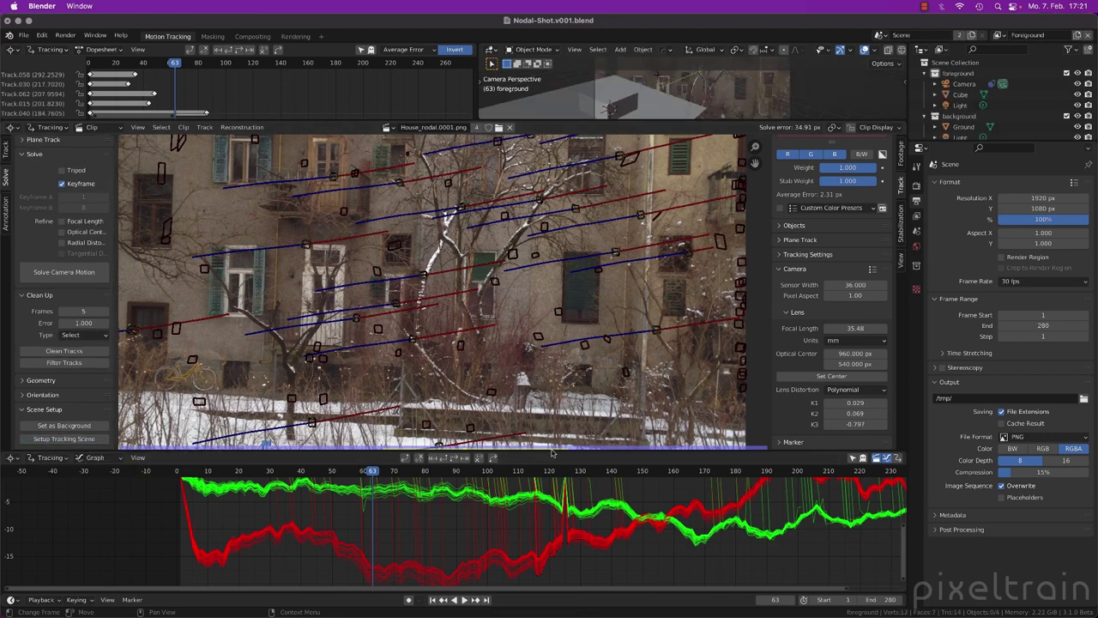
left_click(324, 38)
mouse_move(326, 58)
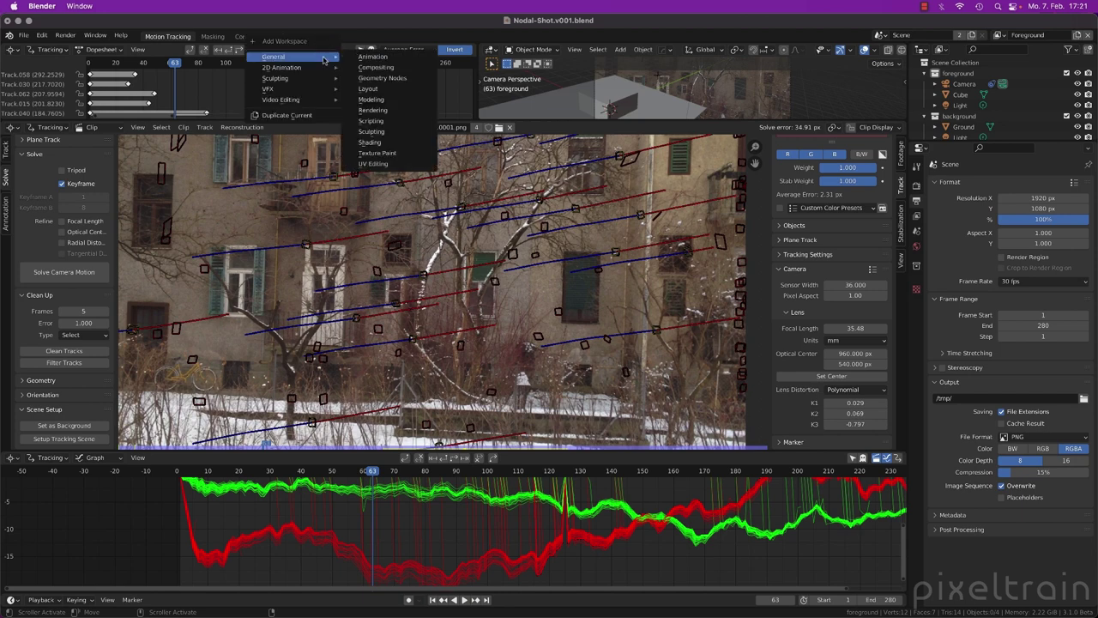
left_click(368, 88)
middle_click_drag(592, 271, 549, 296)
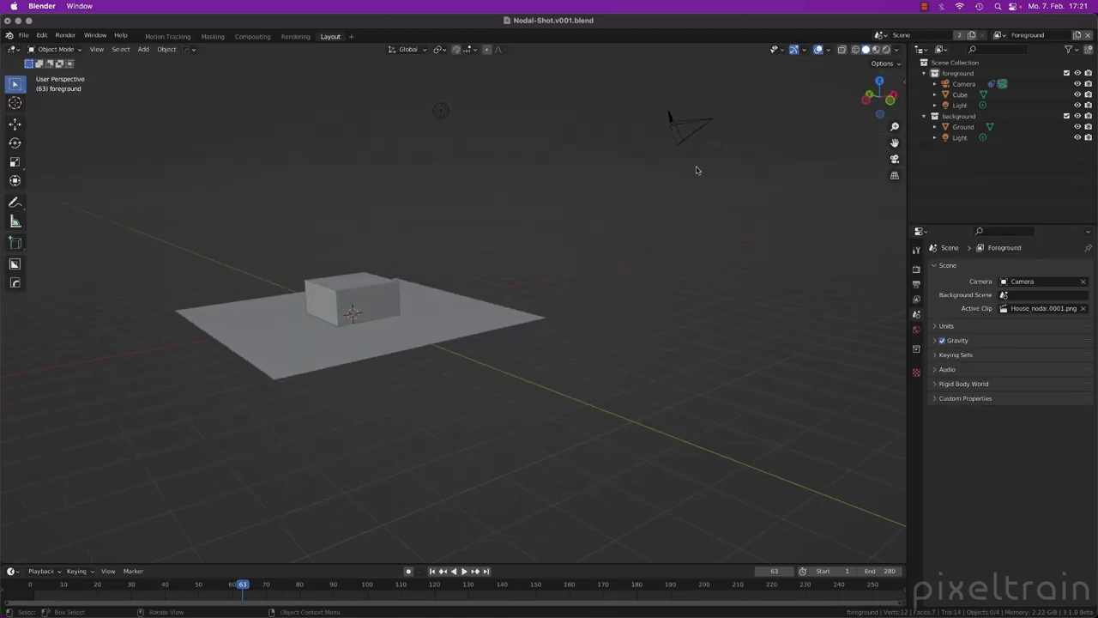
Step: Turn on the Motion Tracking and Camera Path overlays in the 3D viewport
left_click(712, 126)
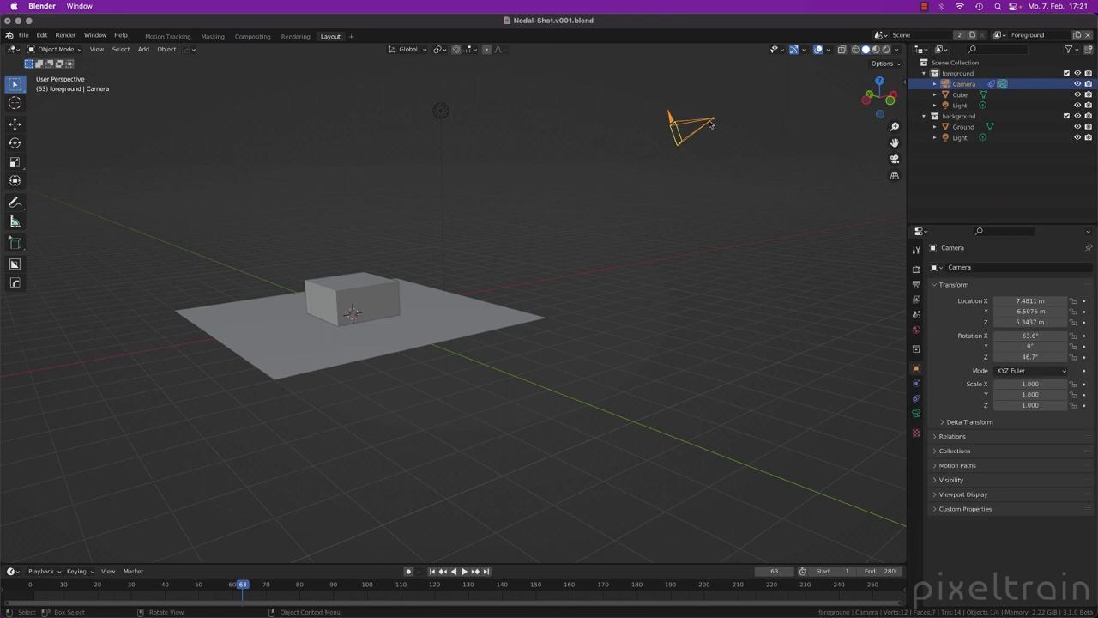
left_click(827, 51)
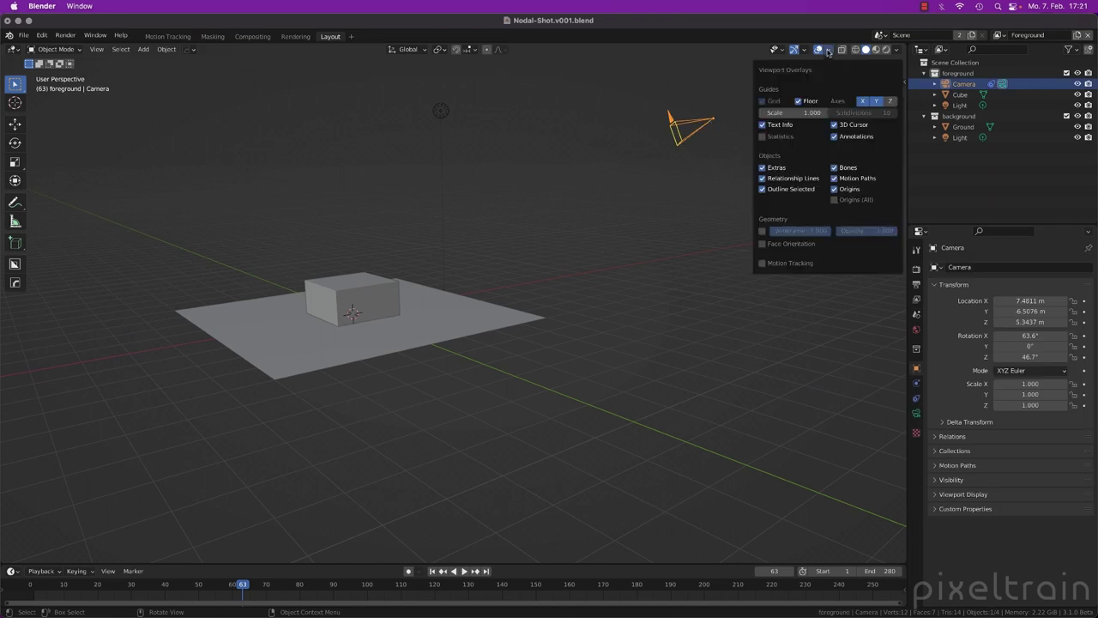
left_click(762, 263)
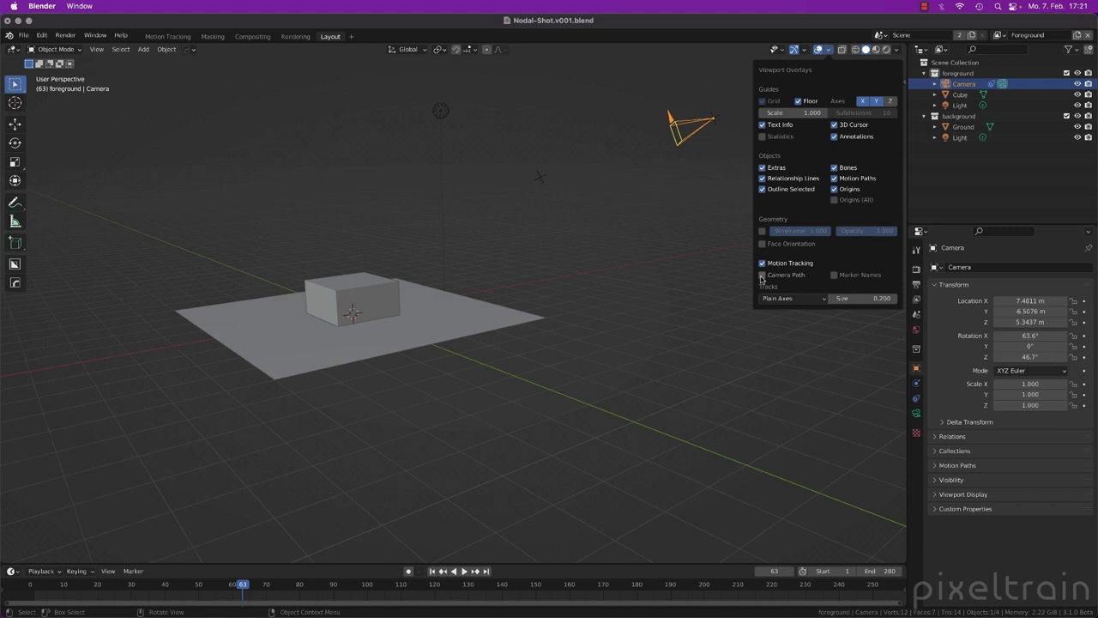
left_click(763, 275)
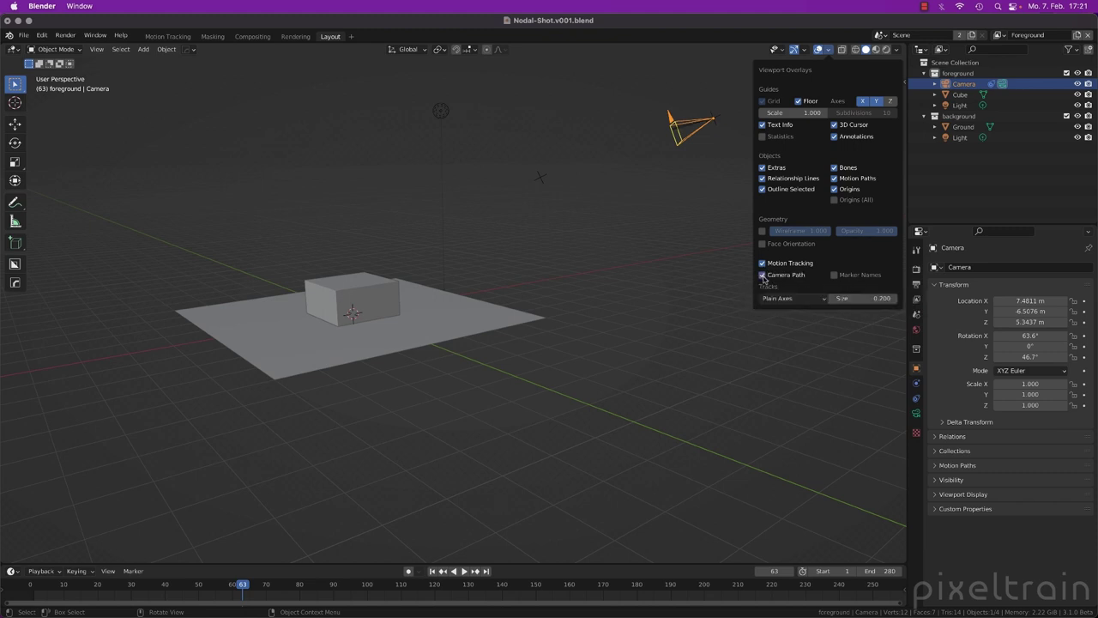
left_click(610, 282)
middle_click_drag(627, 260, 715, 129)
Step: Look through the tracked camera and set its background movie clip's opacity to 1
left_click(716, 127)
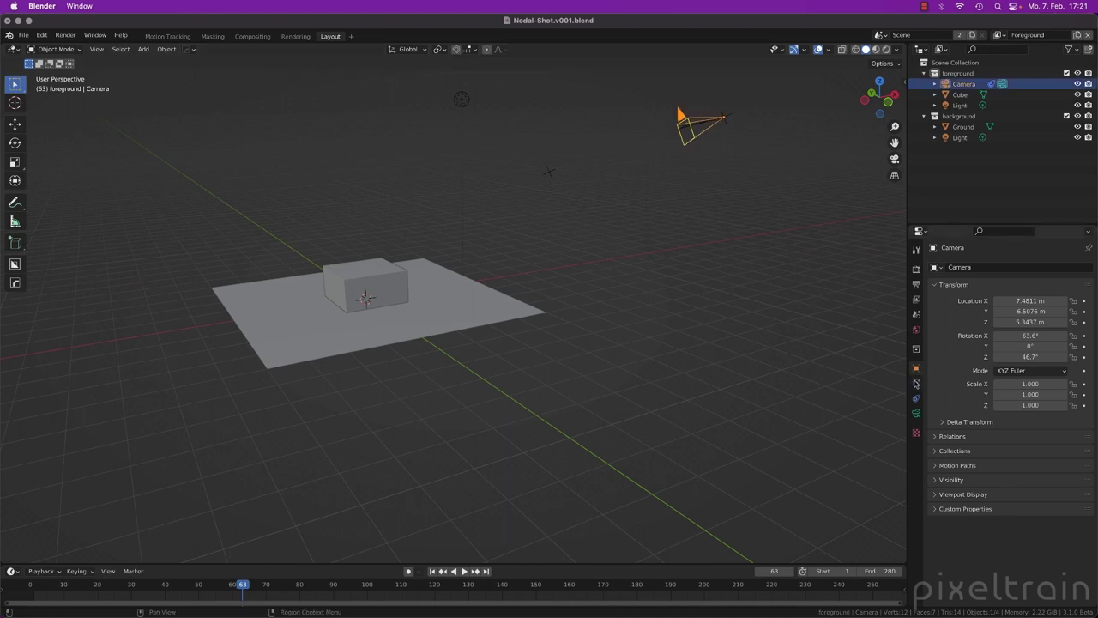
left_click(916, 414)
left_click(936, 446)
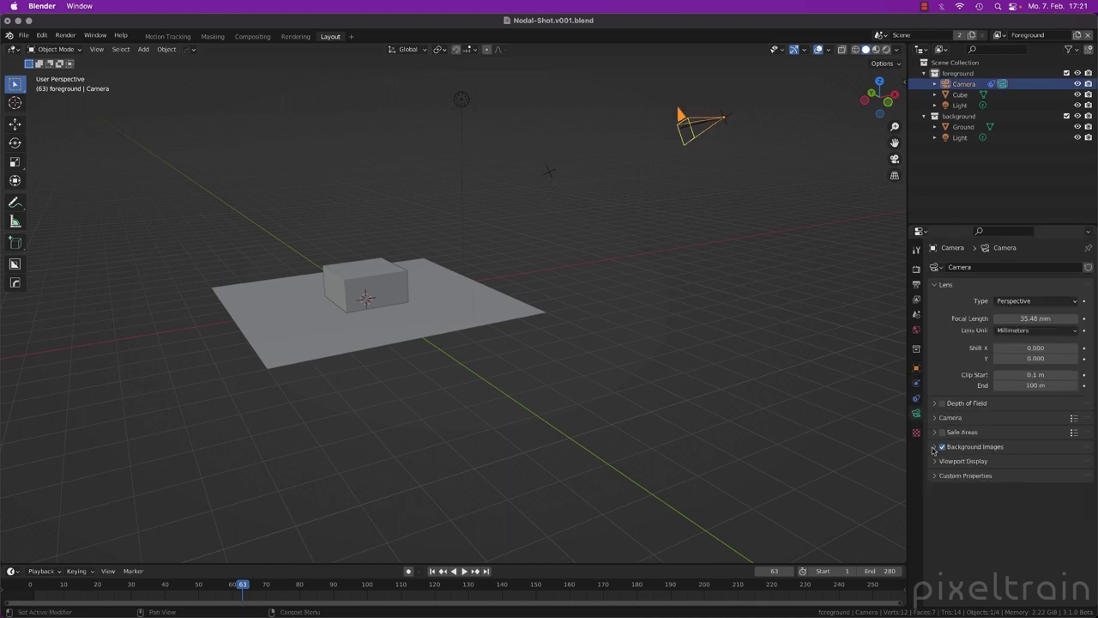
key("KP_0")
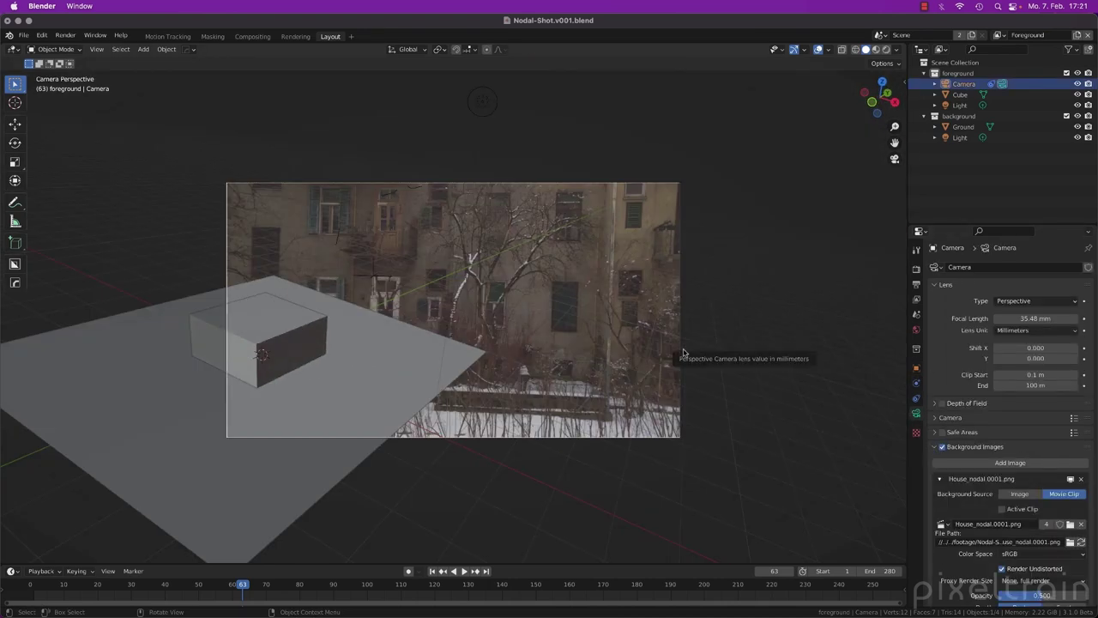
scroll(1026, 486, "down", 4)
left_click(1026, 487)
type("1")
key("Return")
Step: Leave the camera view, move to frame 30 and examine the camera and reconstructed tracks from several angles
middle_click_drag(377, 335, 415, 314)
left_click_drag(34, 587, 132, 591)
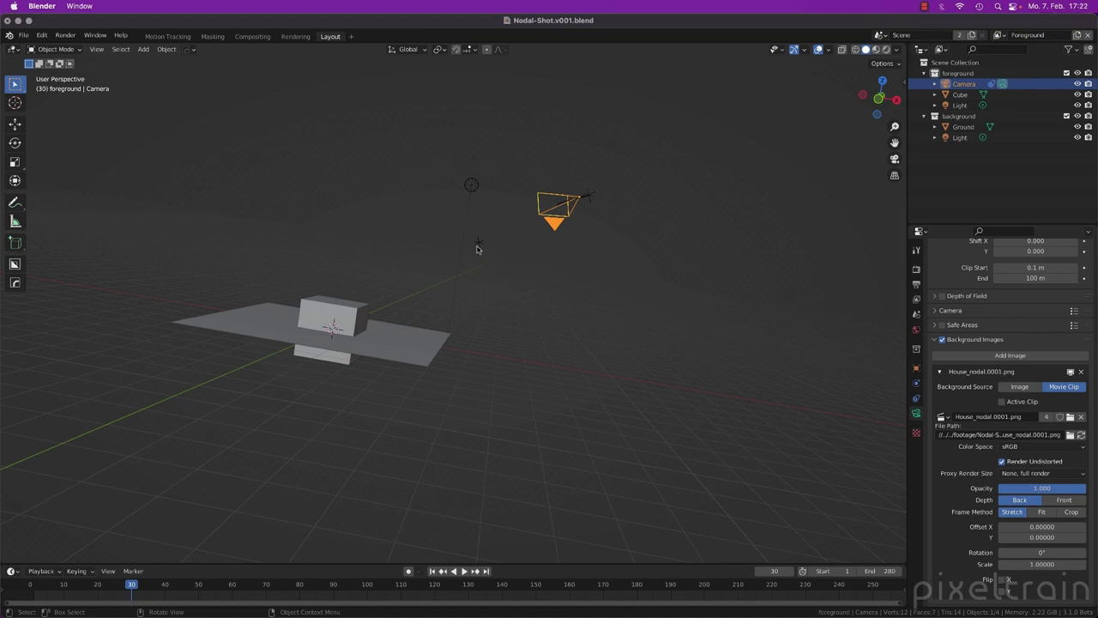
middle_click_drag(507, 311, 340, 226)
middle_click_drag(426, 284, 429, 252)
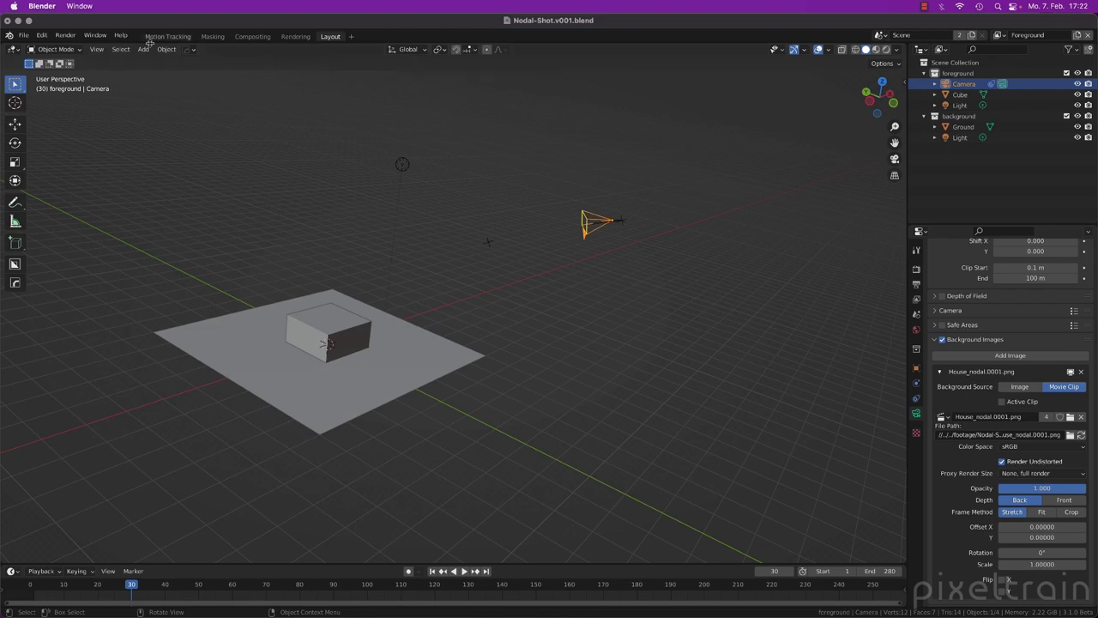
Step: Save the file in the Motion Tracking workspace and clear the current camera solution
left_click(167, 36)
scroll(415, 262, "down", 3)
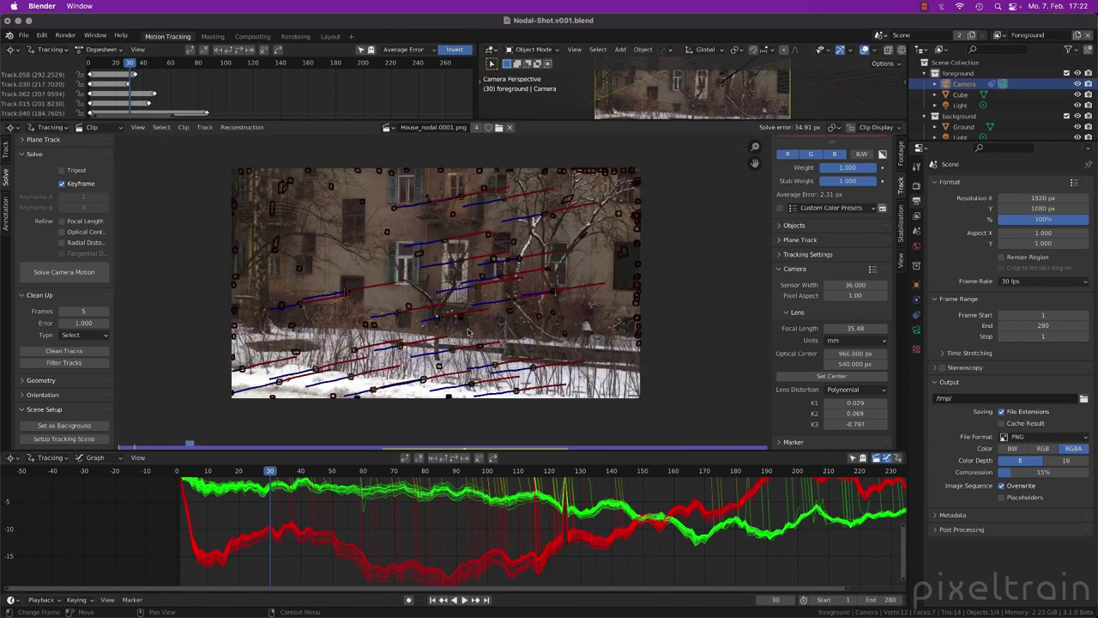
key("super+s")
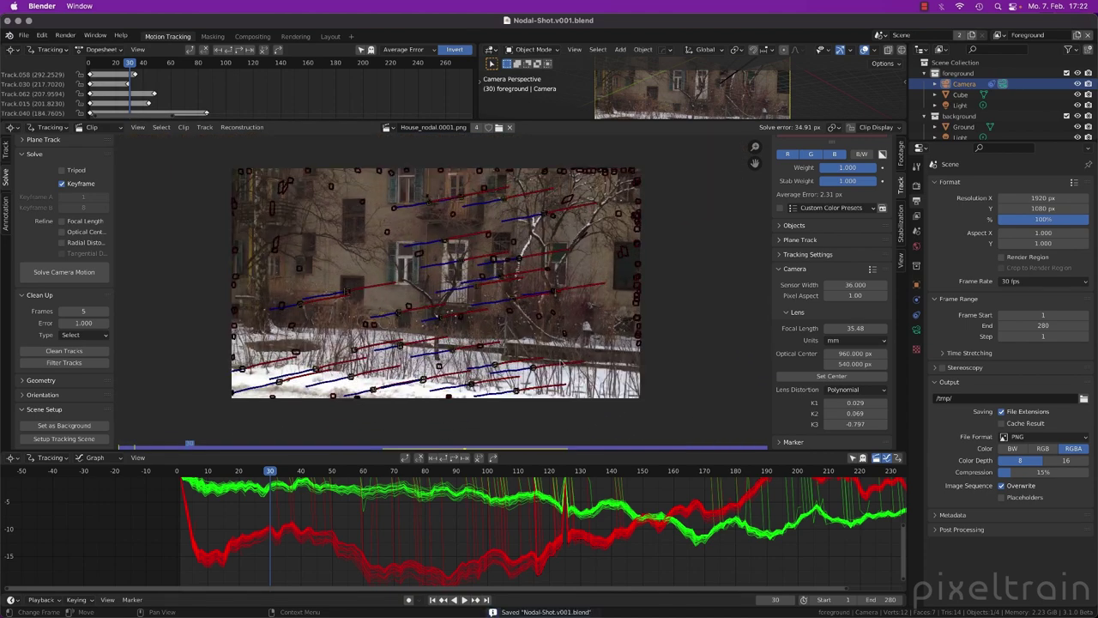
left_click_drag(559, 451, 558, 475)
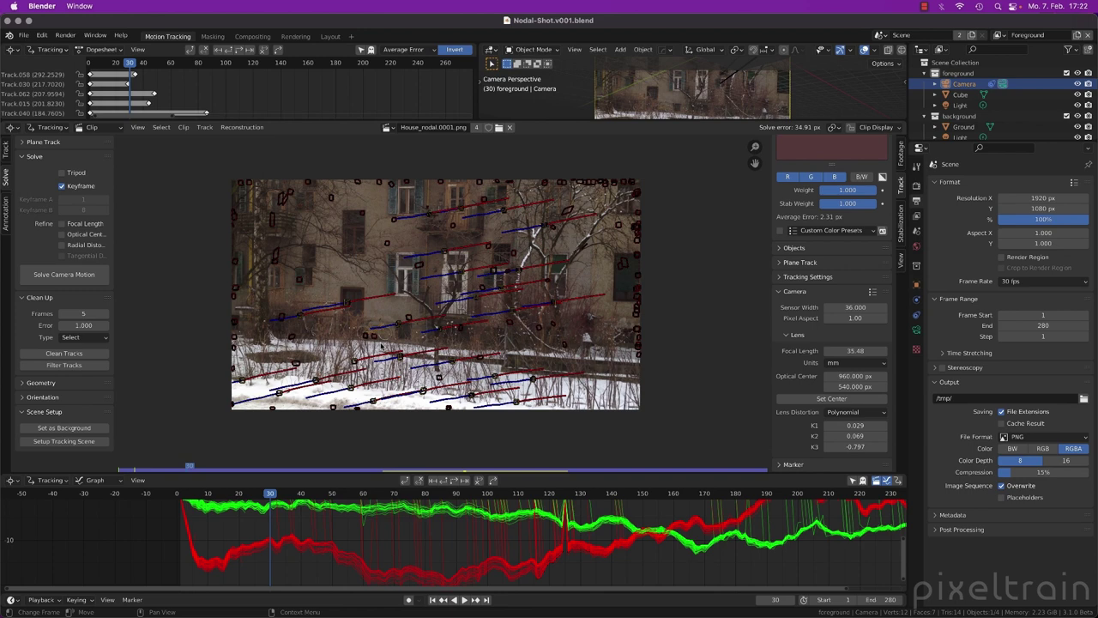
key("shift+s")
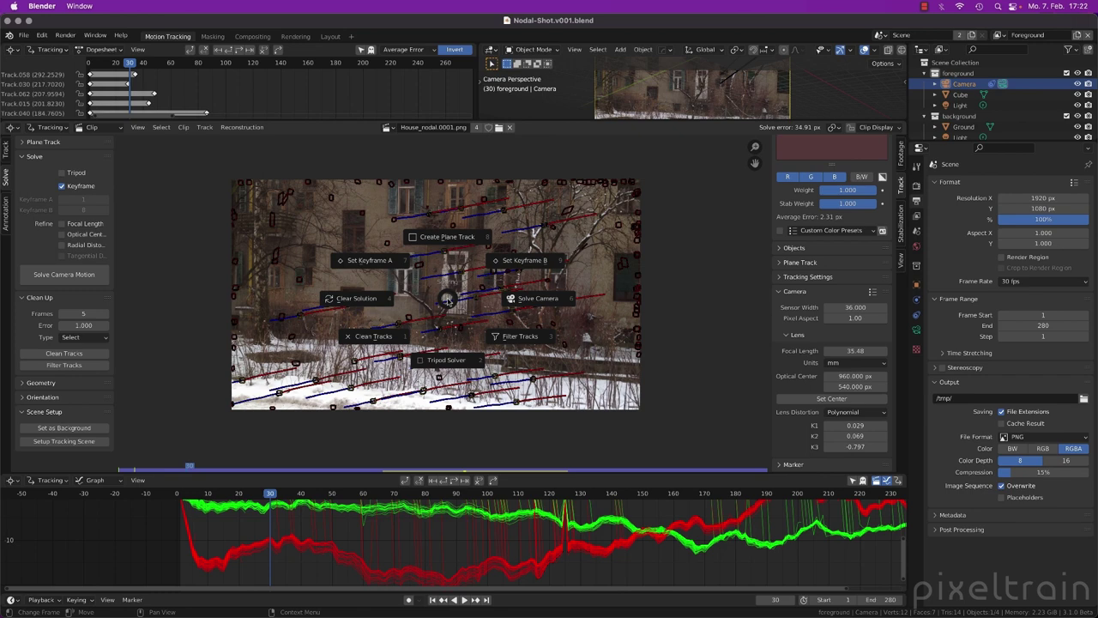
left_click(337, 301)
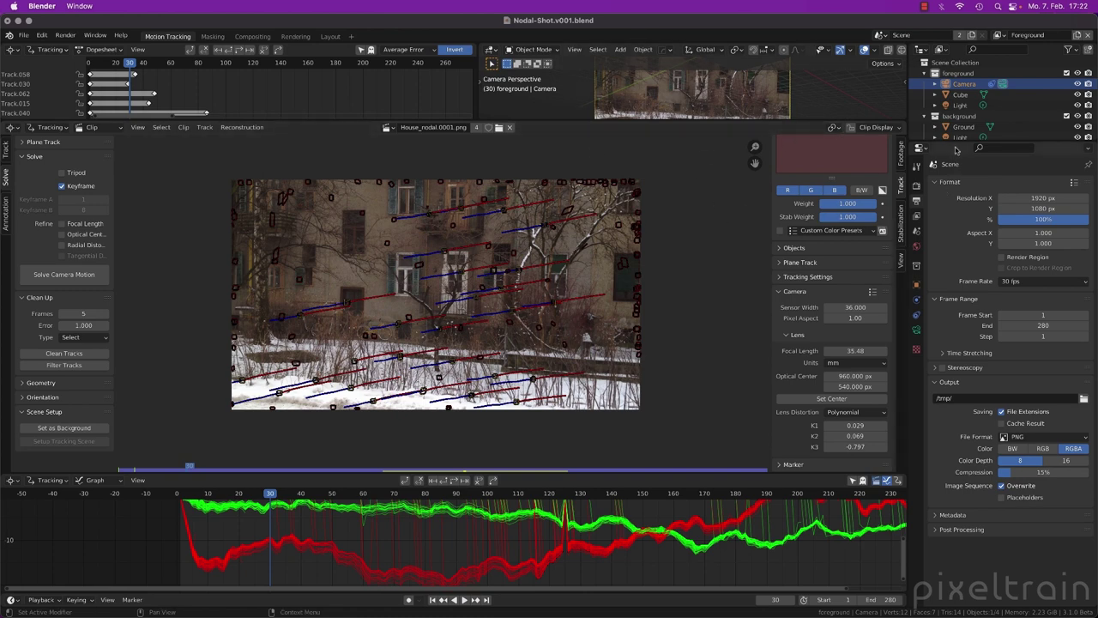
Step: Delete the cube, the ground, both lights and the background collection from the scene, keeping the camera
left_click_drag(955, 146, 957, 198)
left_click(961, 95)
left_click(959, 137, "shift")
key("x")
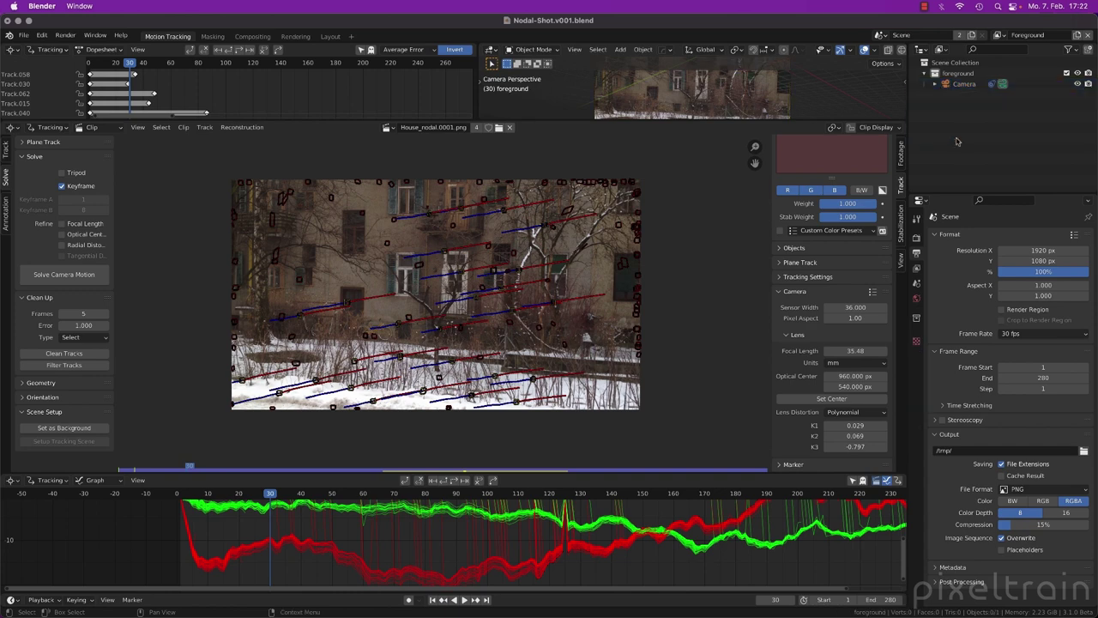
Step: Save the file, return to the Motion Tracking workspace and collapse the Clean Up settings
key("ctrl+s")
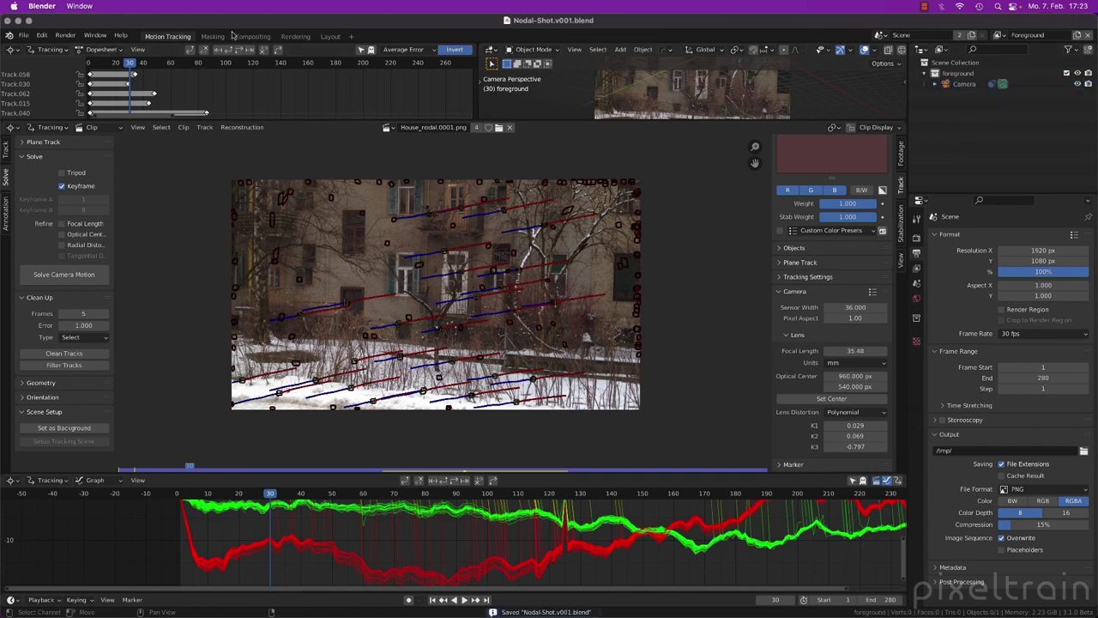
left_click(254, 36)
left_click(168, 36)
scroll(426, 309, "up", 2)
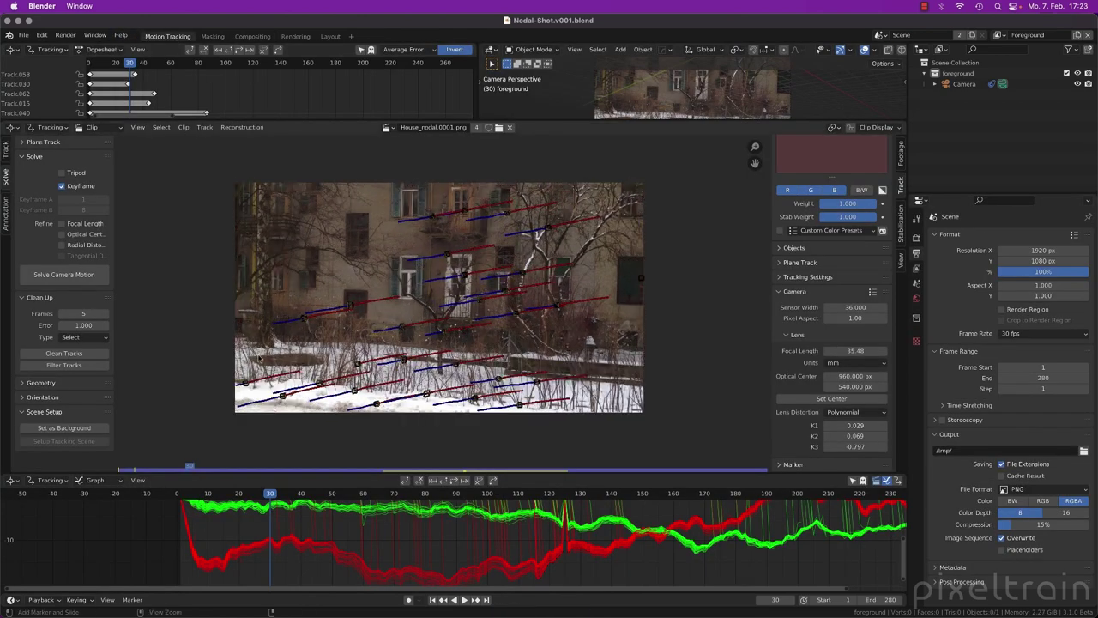
key("ctrl+s")
left_click(47, 298)
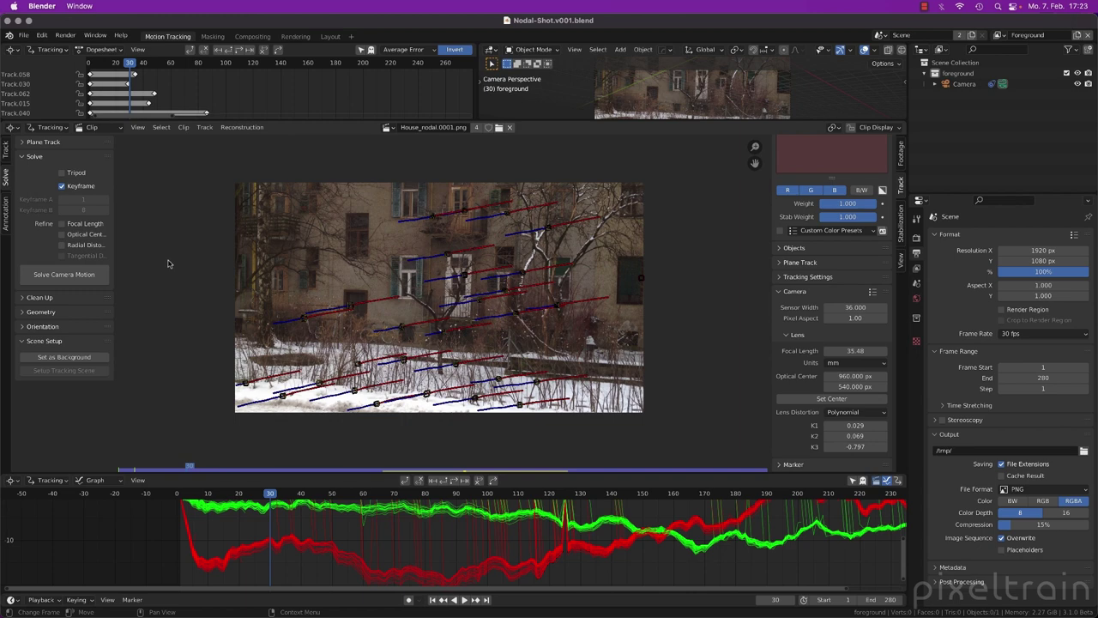
Step: Look through the house footage from the early frames up to frame 142, ending on frame 134
left_click(62, 175)
left_click(64, 175)
left_click_drag(307, 492, 618, 491)
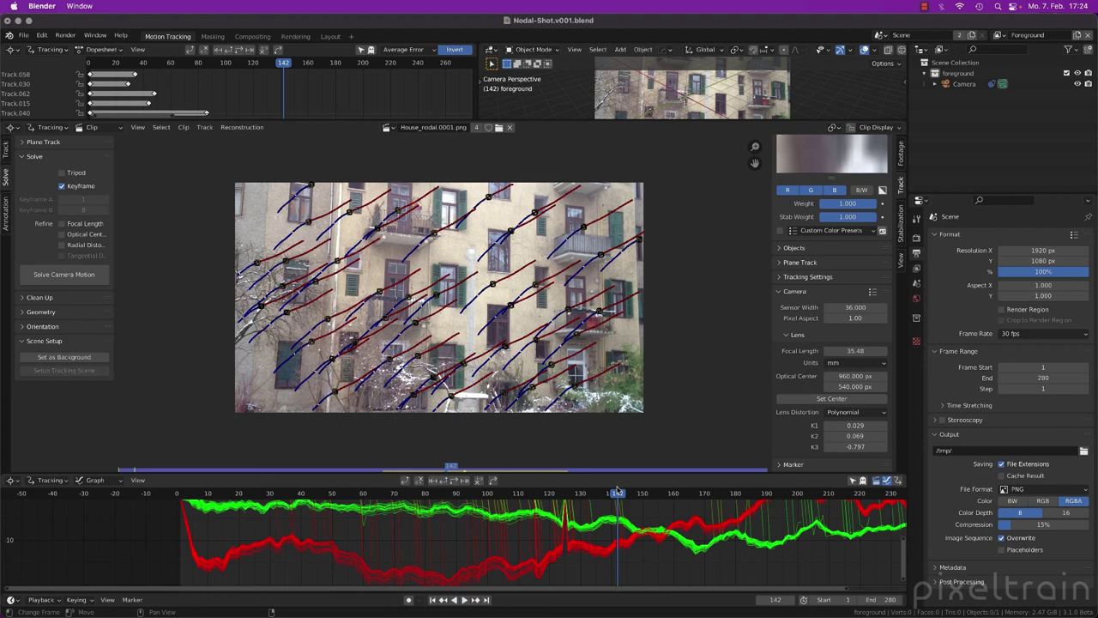
left_click(378, 493)
left_click_drag(437, 496, 592, 494)
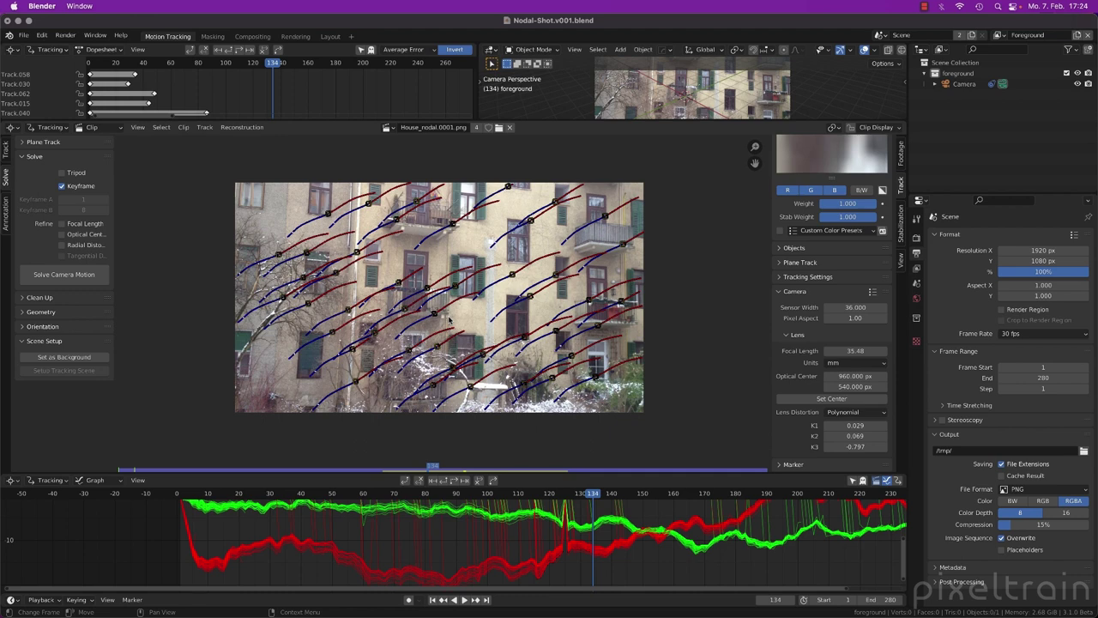
Step: Enable the Tripod solve option and reset the lens distortion coefficients K1, K2 and K3 to 0
left_click(62, 174)
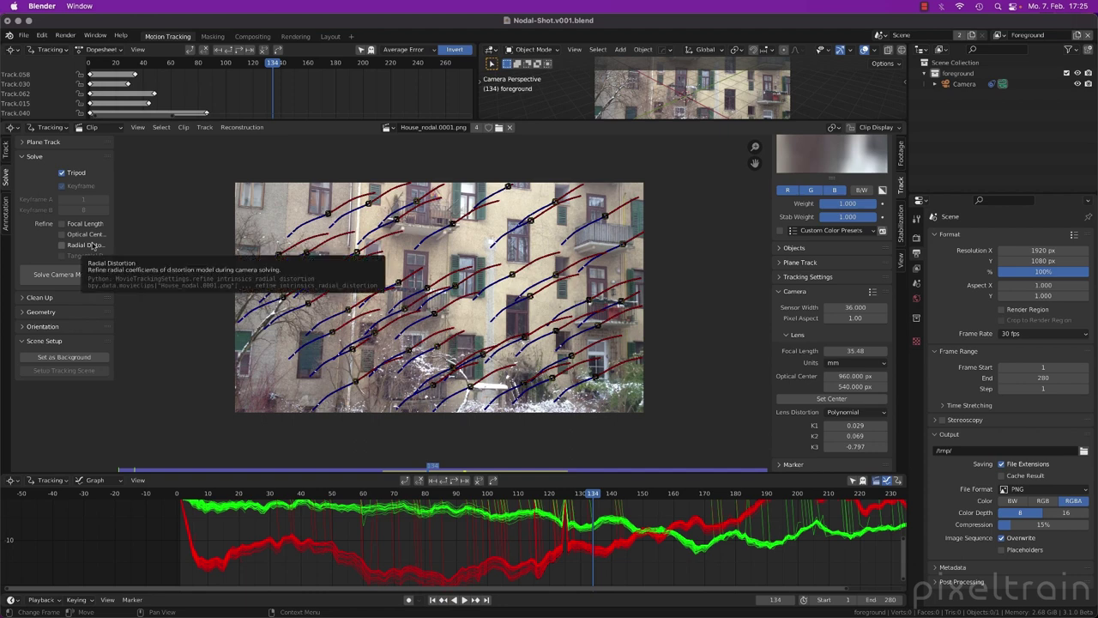
left_click_drag(849, 426, 866, 427)
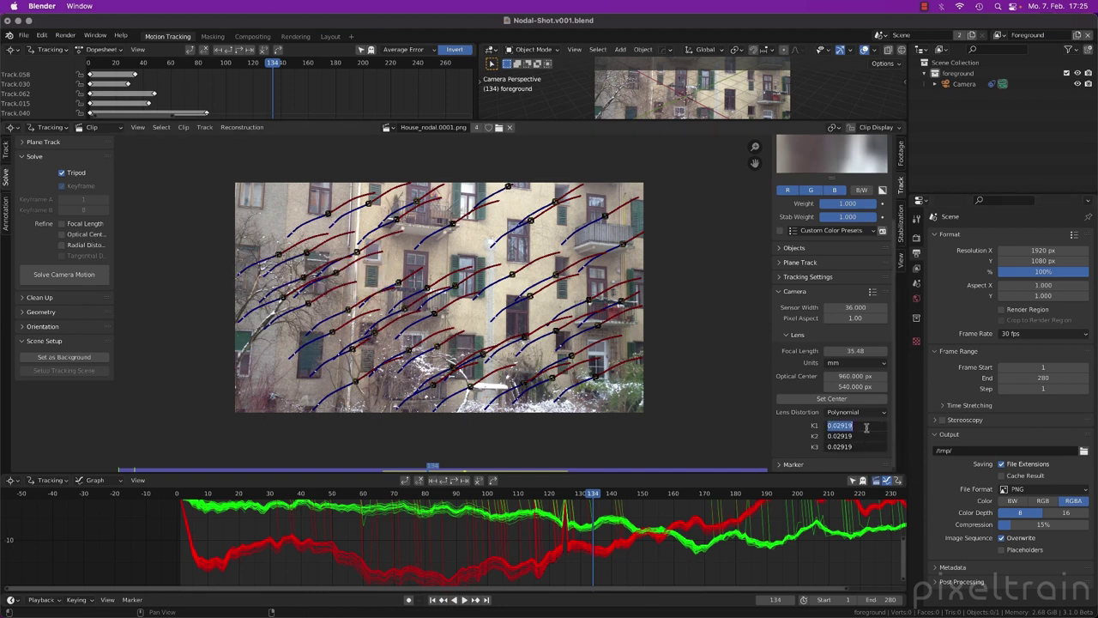
type("0")
key("Return")
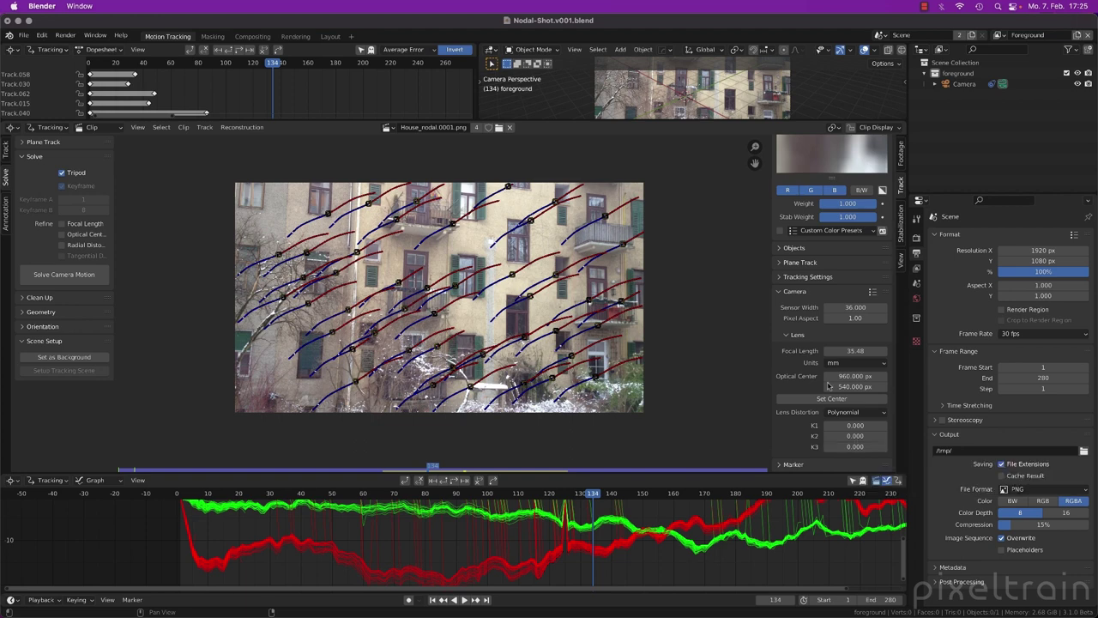
Step: Set the tracking camera's focal length to 24 mm and save the file
double_click(862, 353)
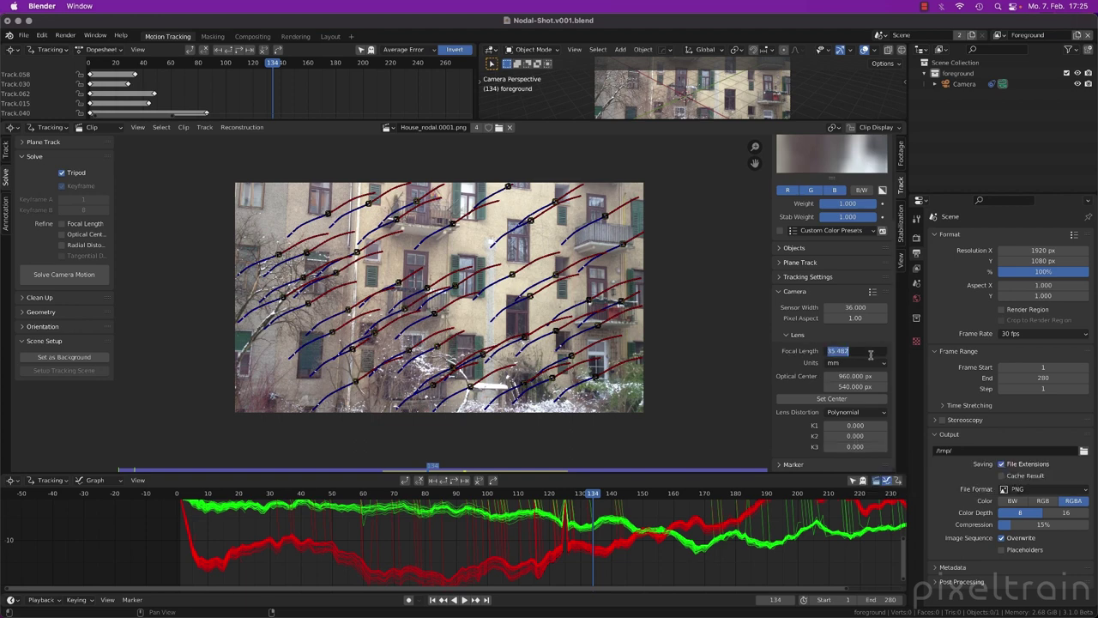
type("24")
key("Return")
key("super+s")
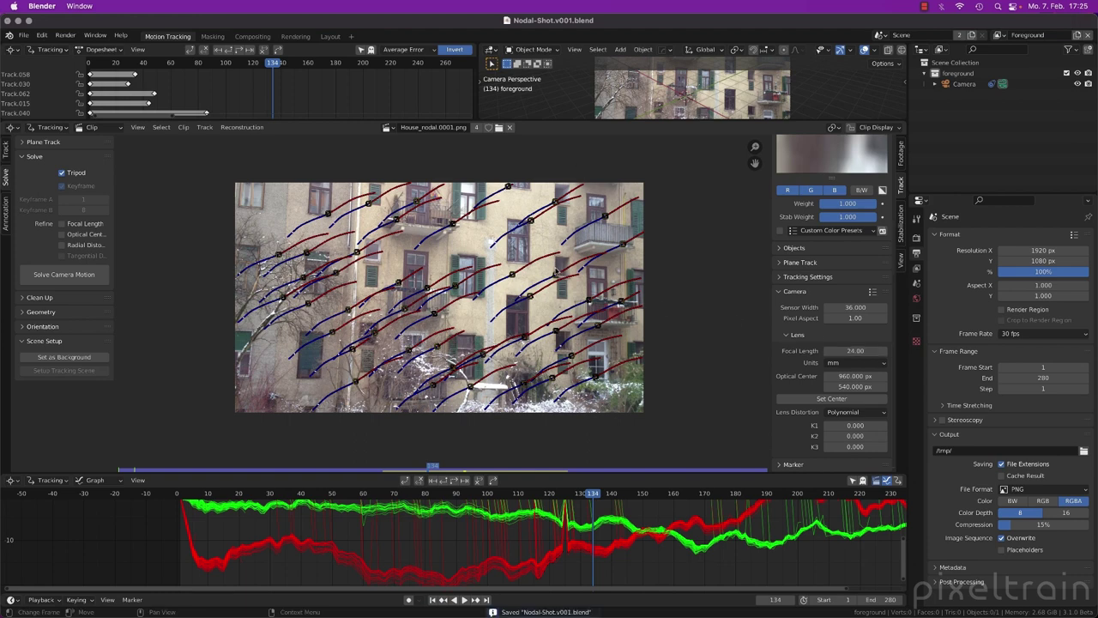
Step: Solve the tripod camera motion, solve it again with focal length refinement, and switch that refinement back off
left_click(82, 274)
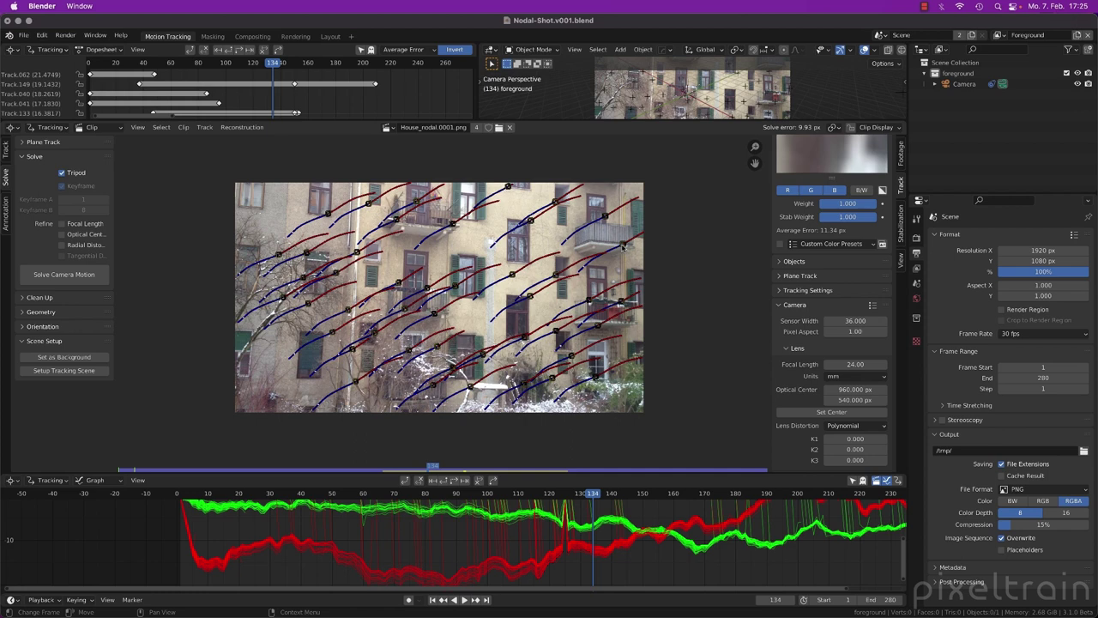
left_click(62, 224)
left_click(72, 275)
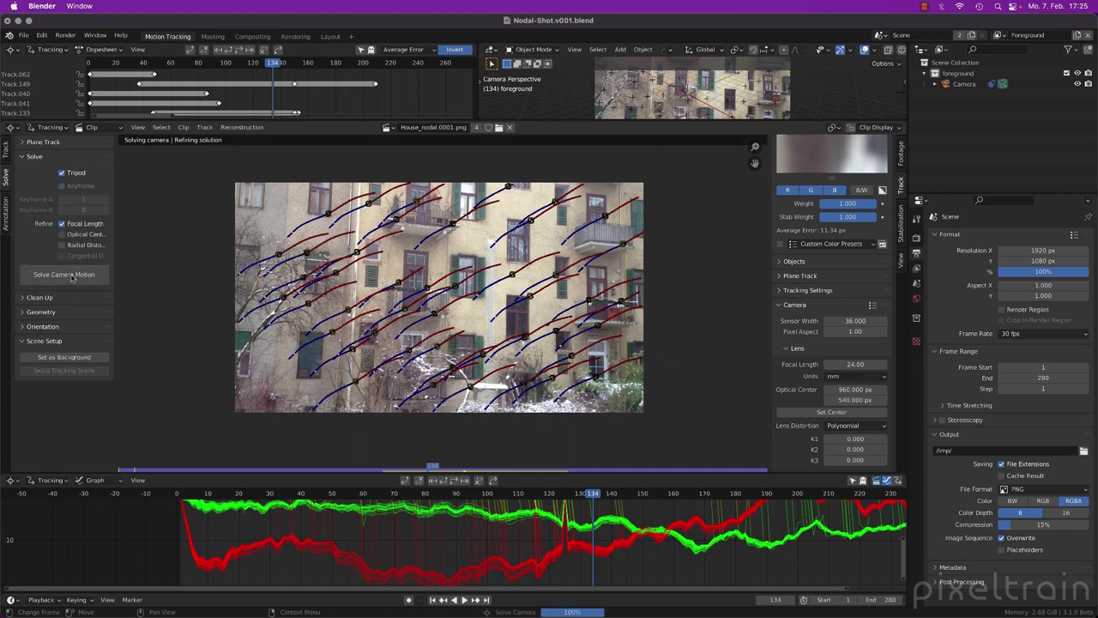
left_click(72, 275)
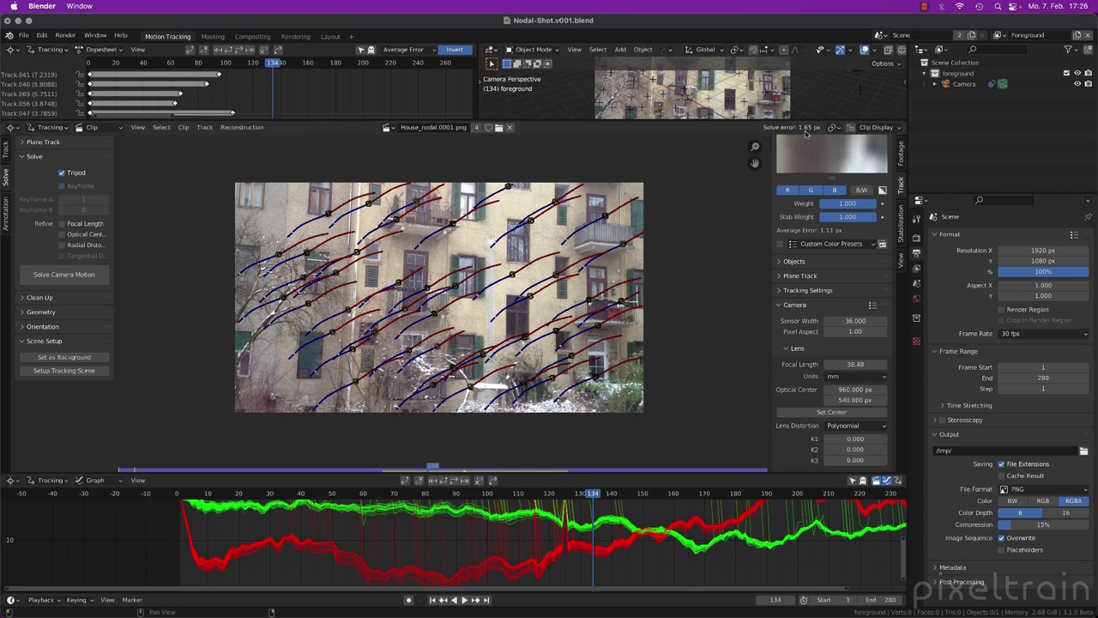
Step: Solve the camera motion once more, refining only the radial distortion
left_click(61, 245)
left_click(53, 275)
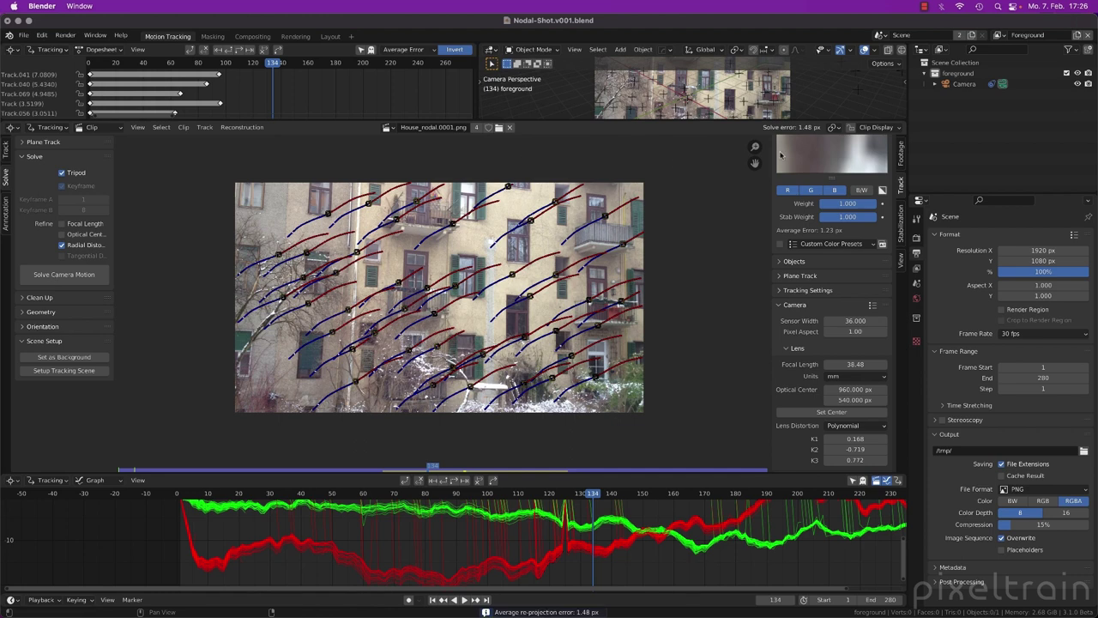
Step: Examine the markers and their motion paths on the house facade close up at frame 134
scroll(375, 382, "up", 3)
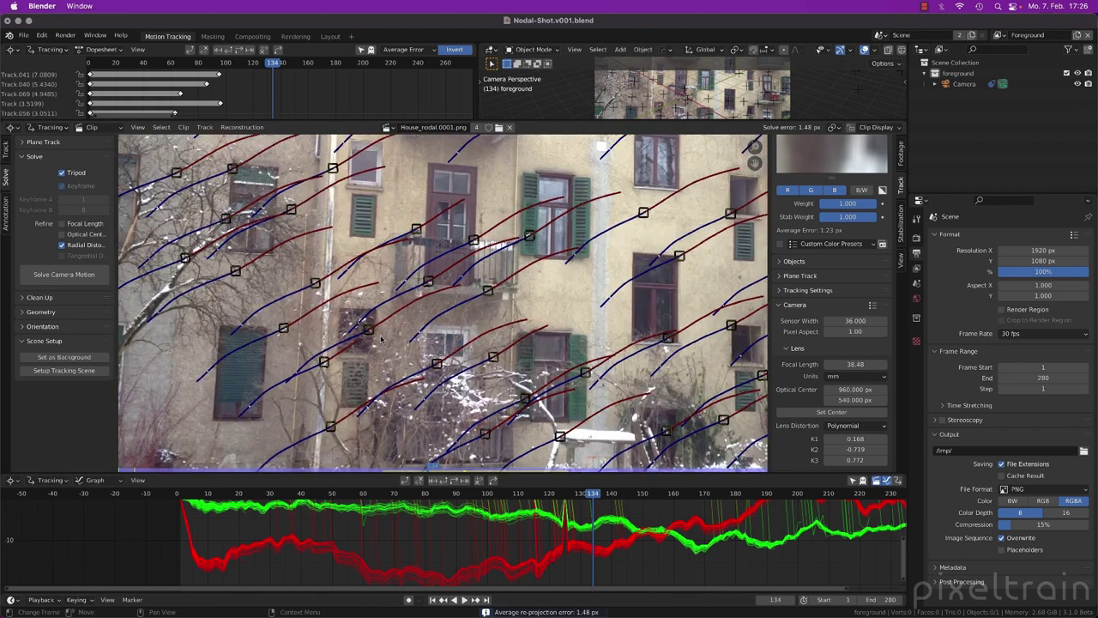
scroll(382, 339, "right", 5)
scroll(382, 339, "up", 3)
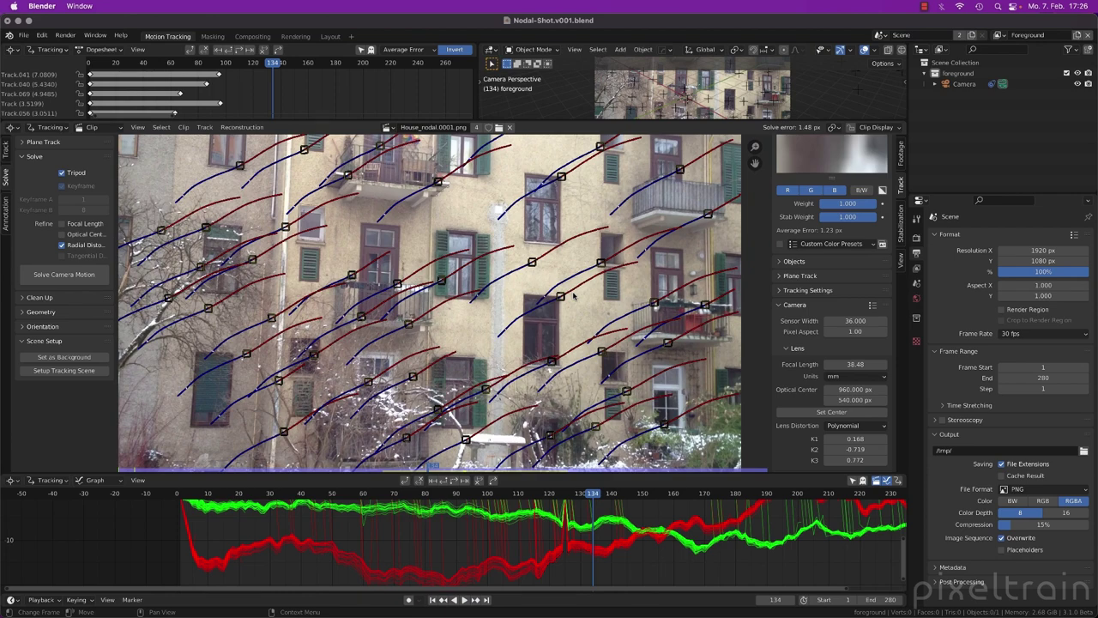
scroll(573, 296, "up", 4)
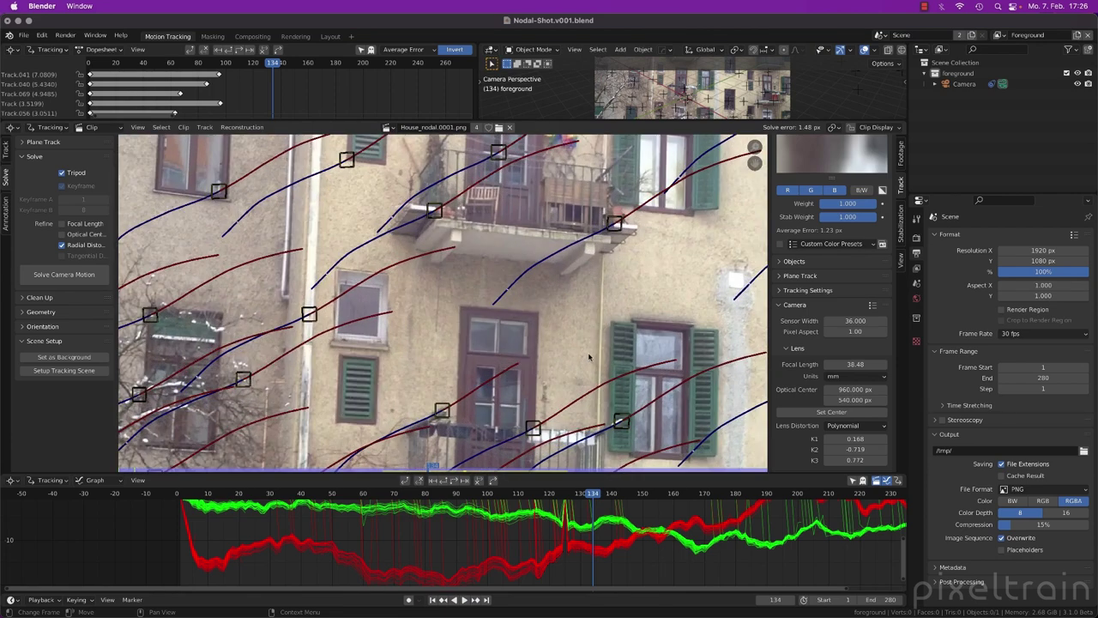
scroll(589, 357, "left", 5)
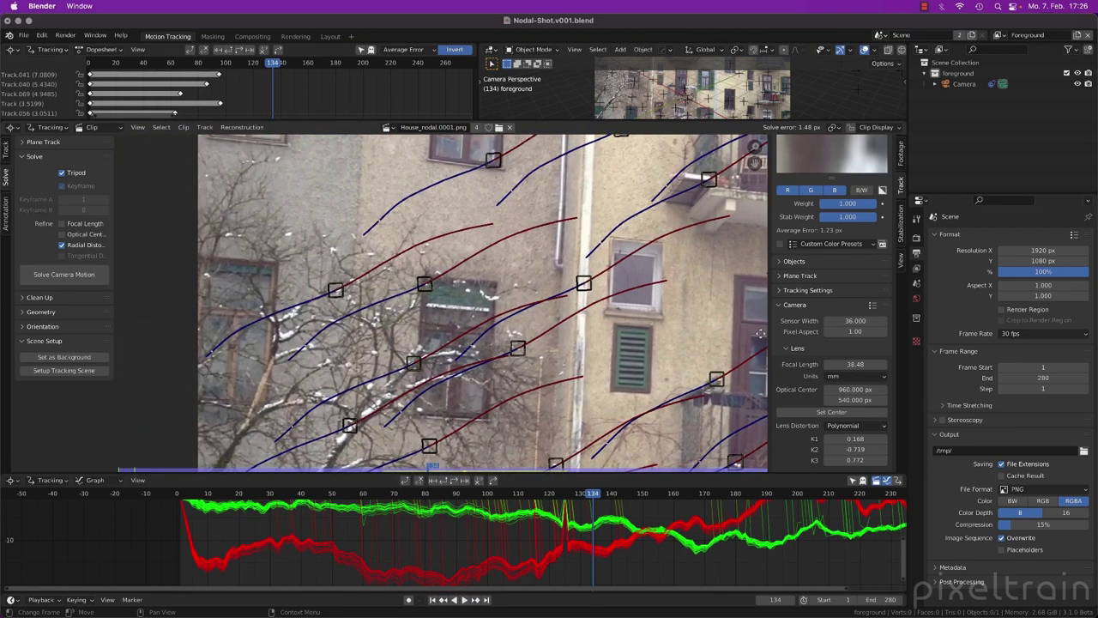
middle_click_drag(760, 332, 605, 281)
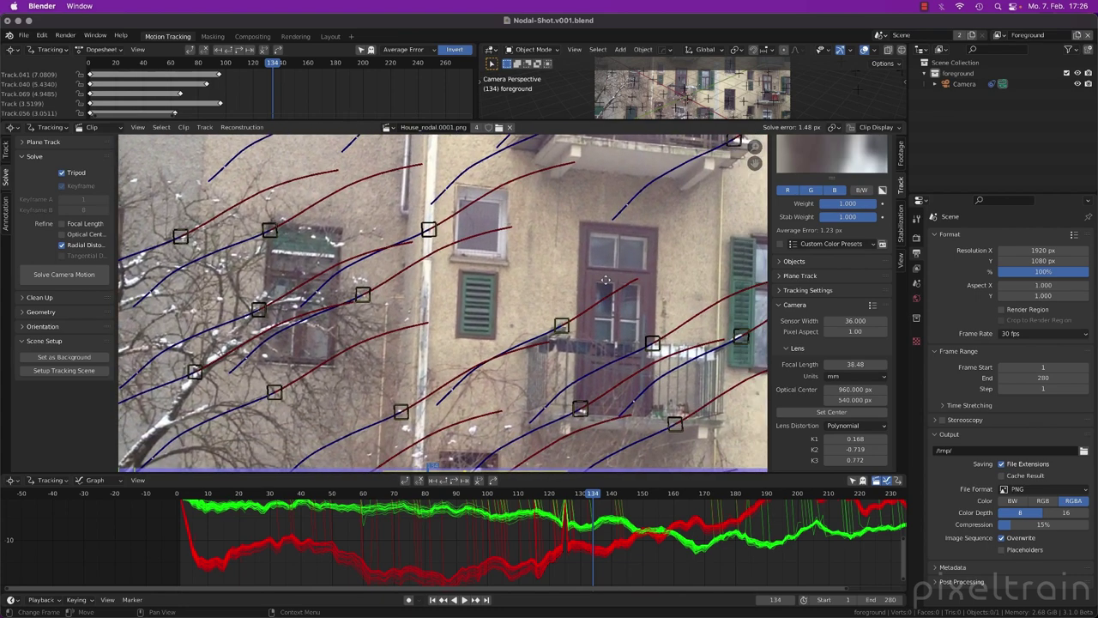
scroll(600, 284, "down", 3)
scroll(485, 218, "up", 2)
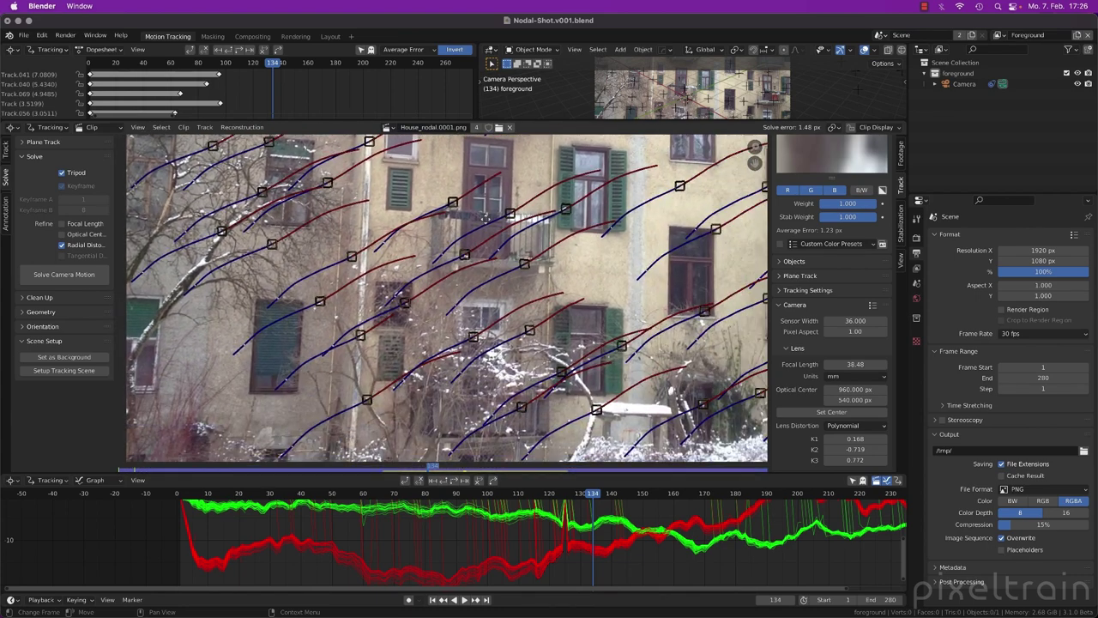
middle_click_drag(485, 217, 465, 405)
scroll(446, 266, "up", 4)
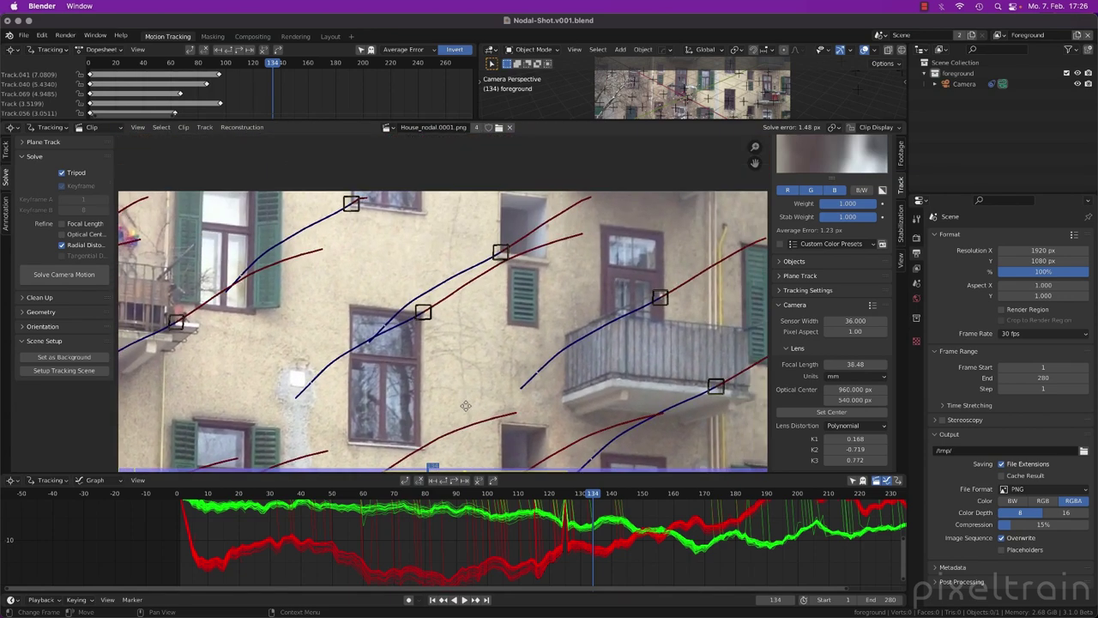
Step: Compare the tracks near frame 32 with those on the roof and tree towards the end of the clip
left_click(176, 470)
left_click_drag(176, 470, 191, 470)
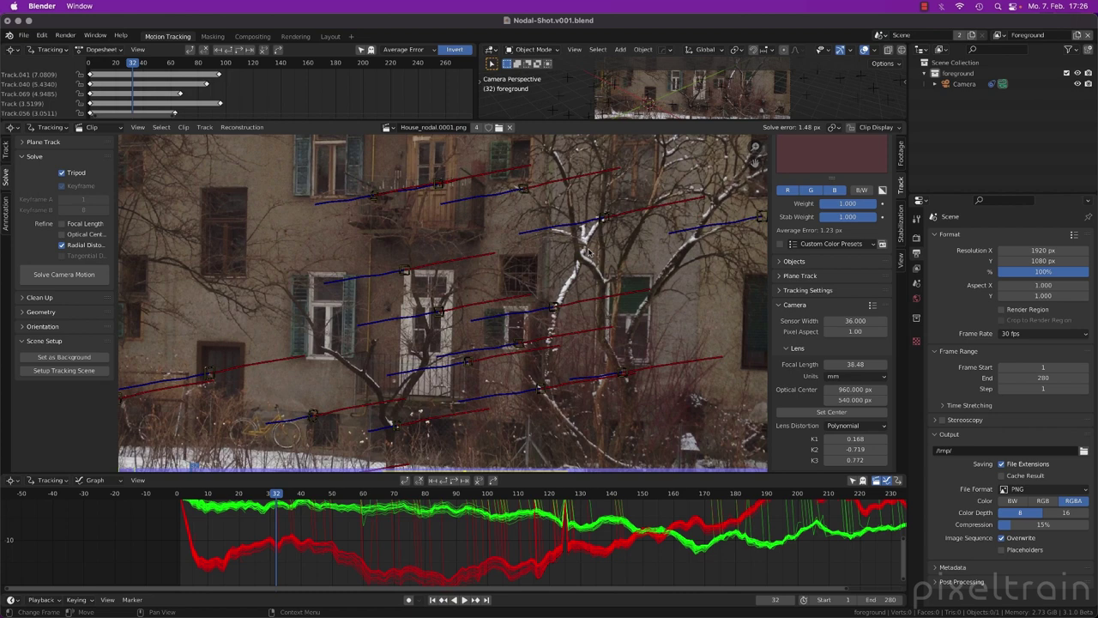
scroll(588, 252, "down", 4)
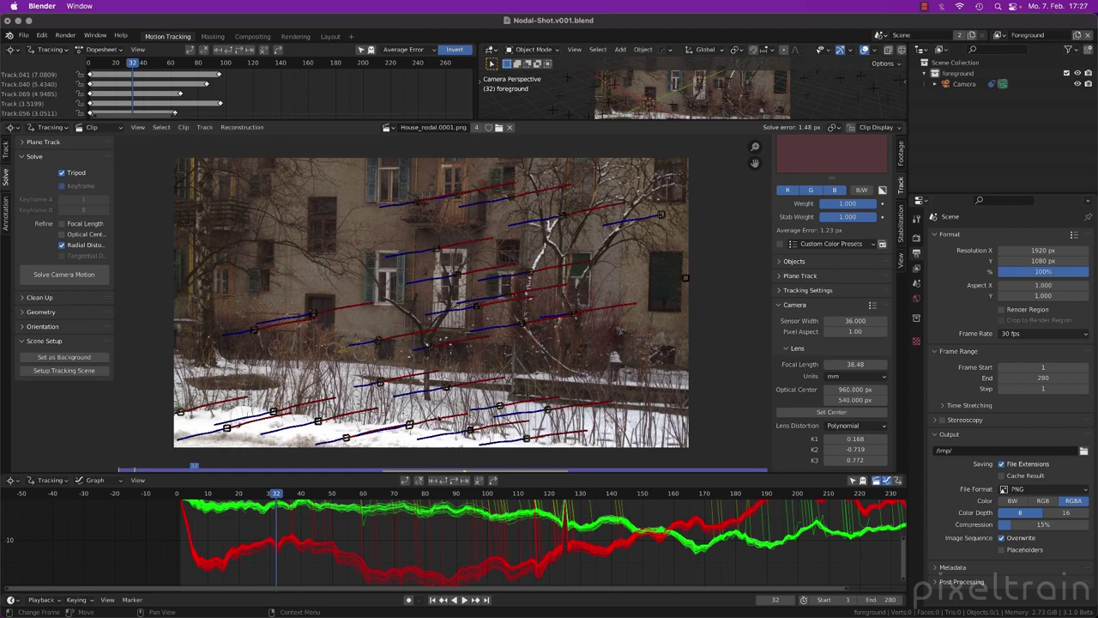
left_click_drag(333, 470, 690, 468)
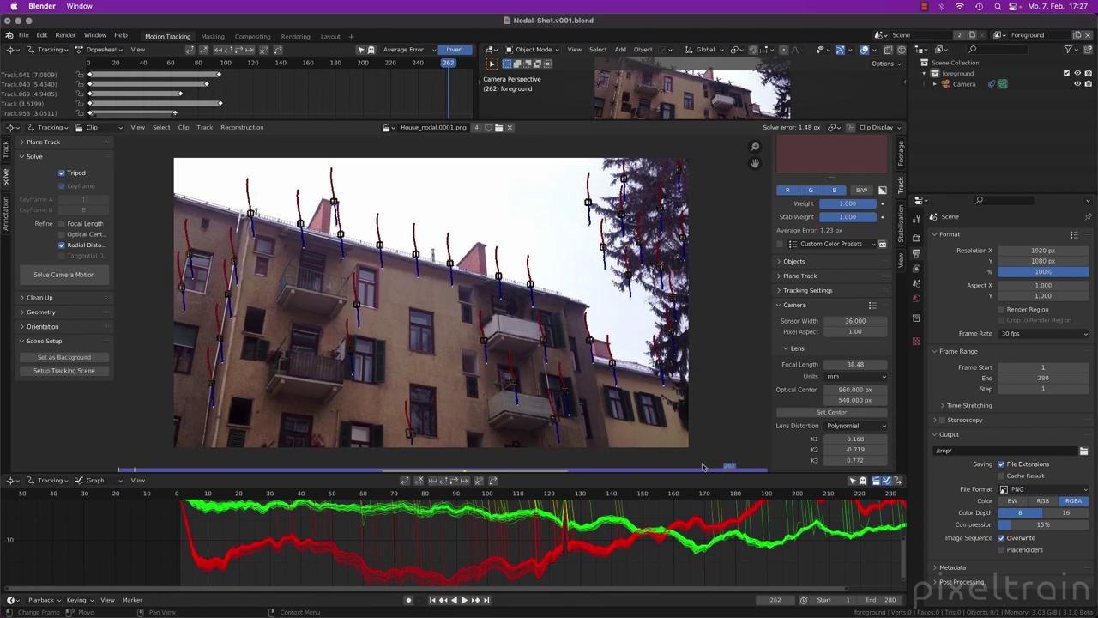
key("Escape")
Step: Set up the tracking scene from the tripod solution, saving the file before and after
key("super+s")
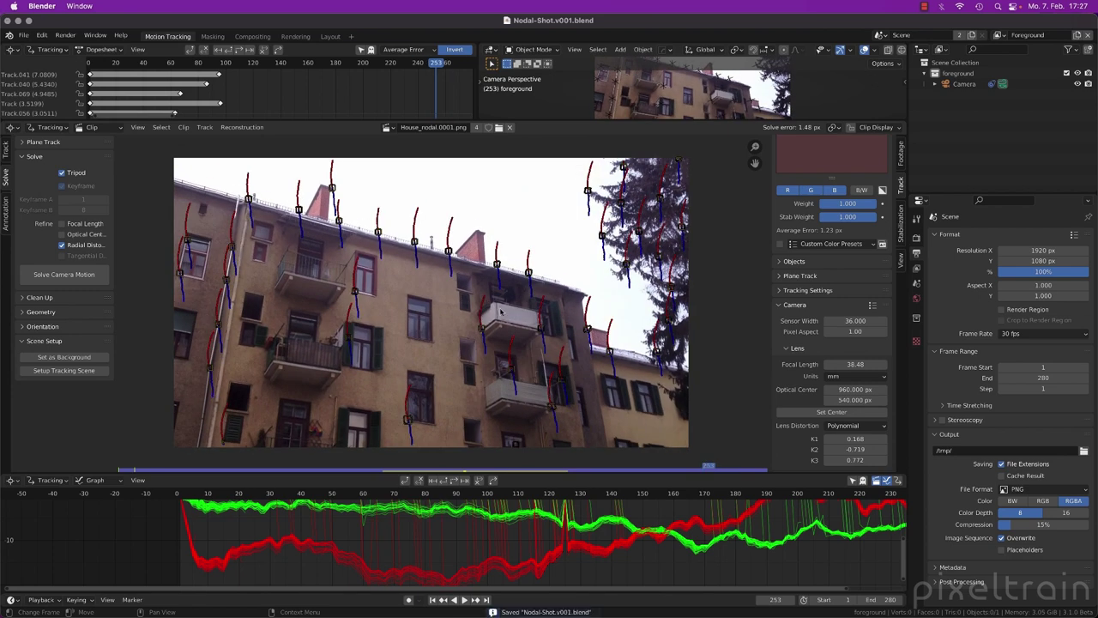
left_click(54, 371)
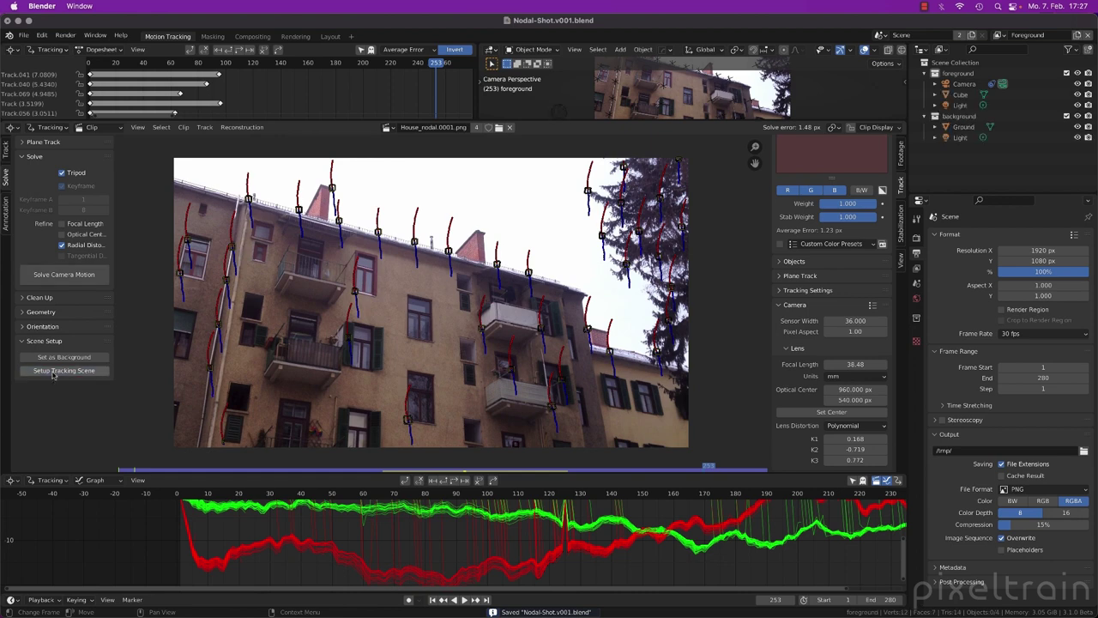
key("super+s")
Step: Switch to the Layout workspace and examine the camera, the reconstructed tracks and the ground from several angles
left_click(331, 36)
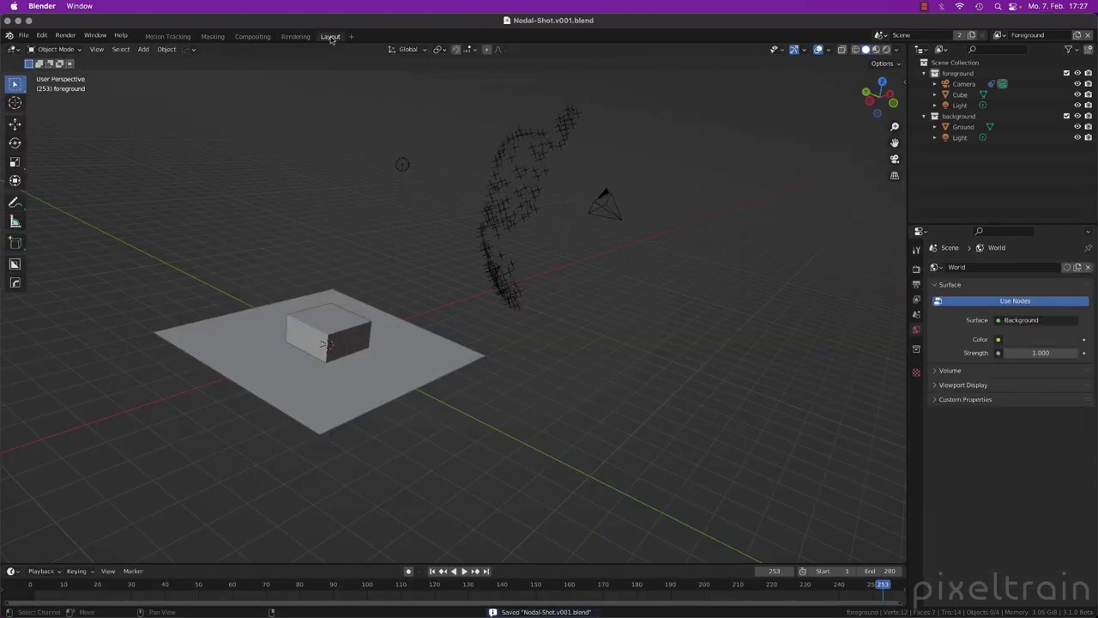
mouse_move(329, 233)
middle_mouse_down()
mouse_move(422, 264)
mouse_move(406, 221)
mouse_move(314, 245)
middle_mouse_up()
key("KP_1")
middle_click_drag(315, 304, 379, 367)
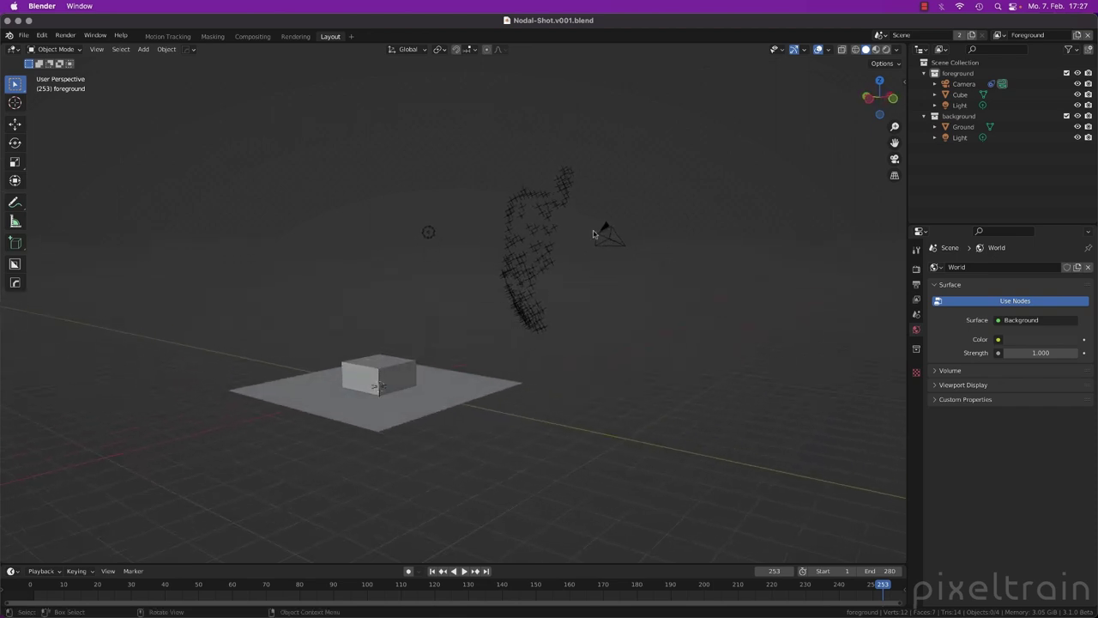
middle_click_drag(595, 329, 505, 305)
Step: Select the tracked camera and toggle the Camera Path display in the viewport overlays
left_click(614, 243)
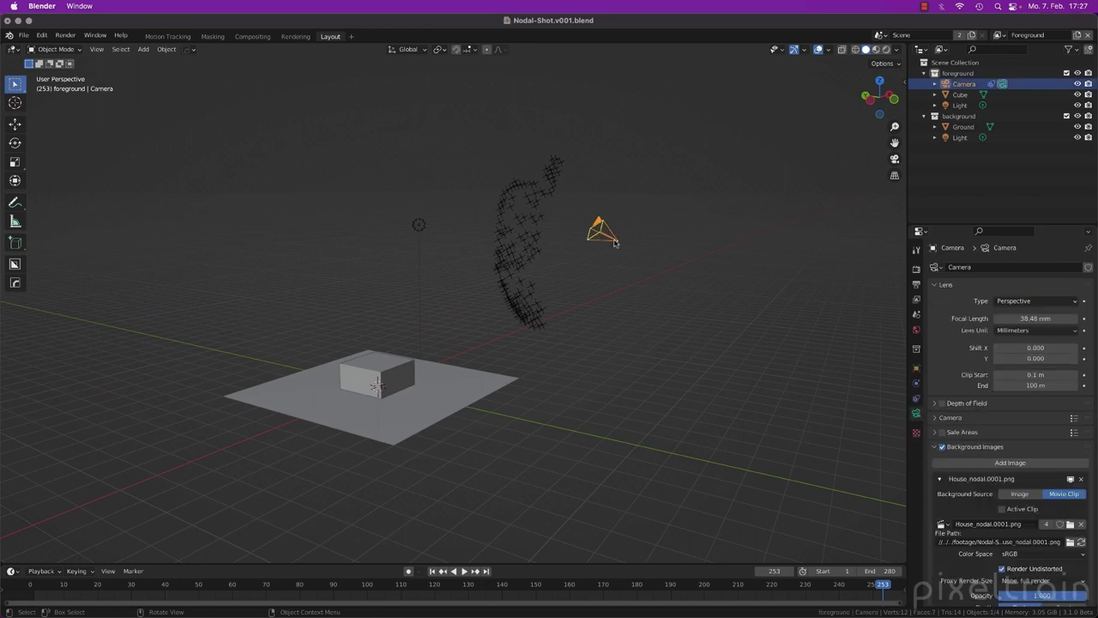
left_click(829, 49)
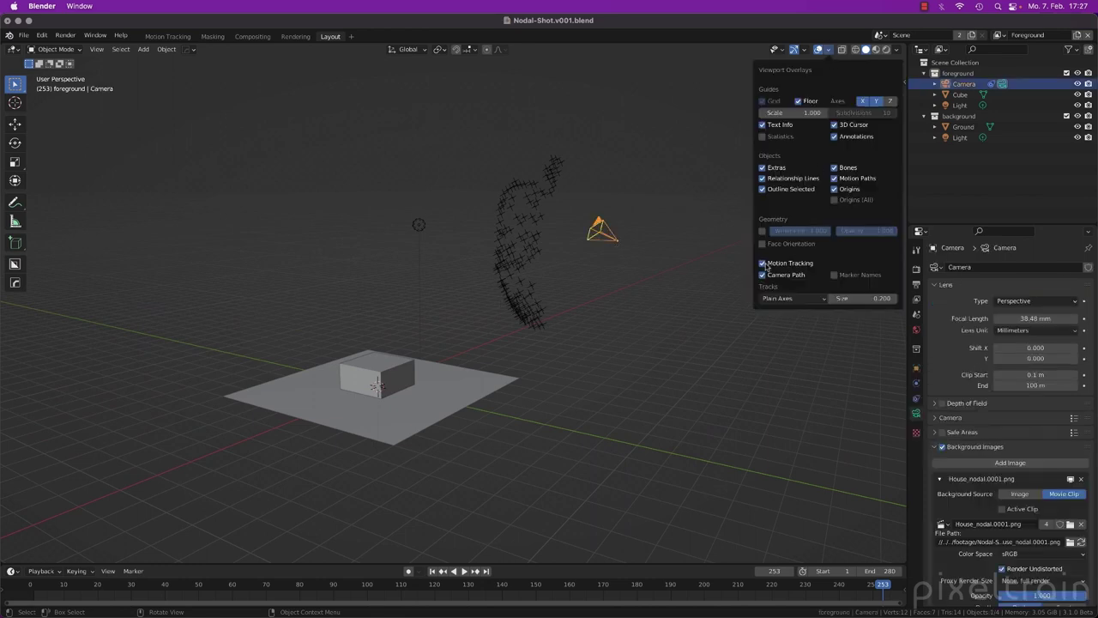
left_click(762, 276)
Step: Examine the camera and tracks from other angles while running through the animation, stopping at frame 212
middle_click_drag(645, 345, 534, 197)
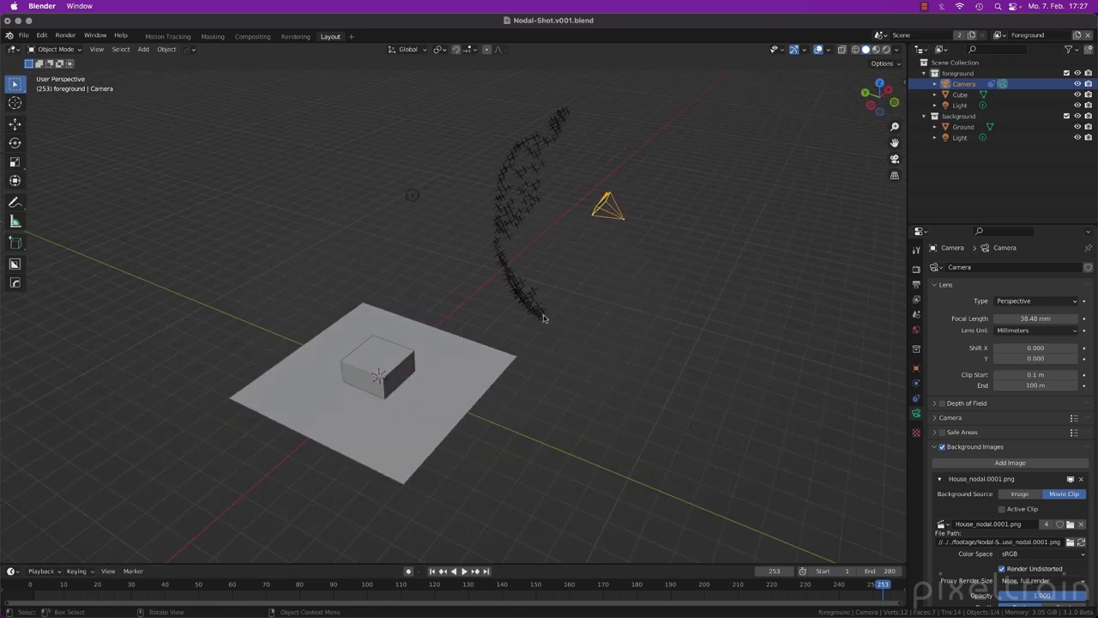
middle_click_drag(543, 318, 729, 221)
key("space")
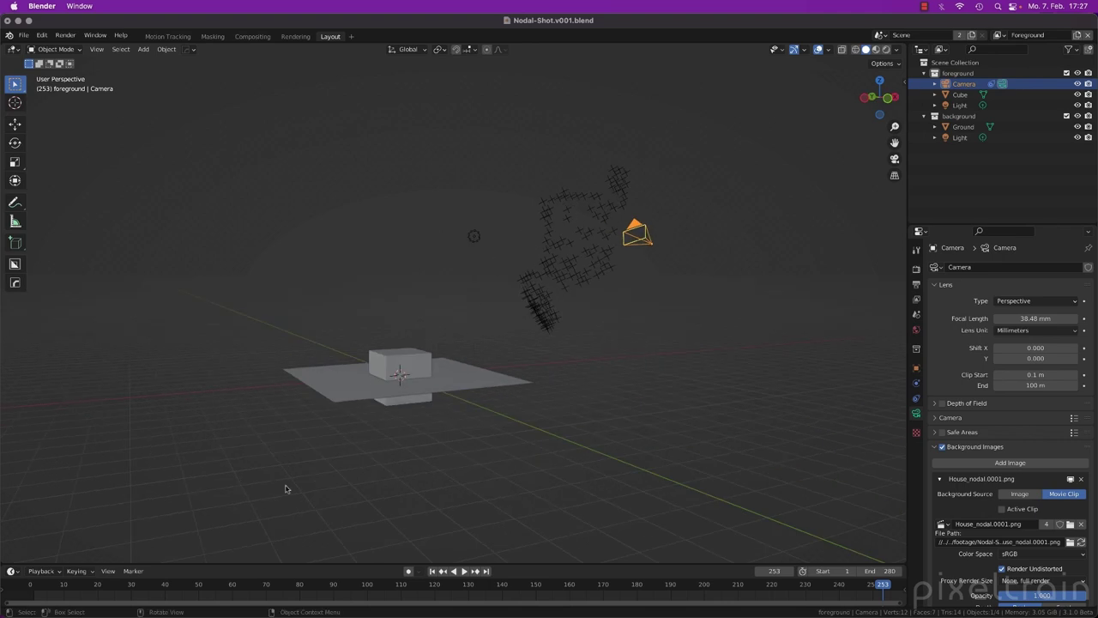
left_click_drag(81, 584, 723, 554)
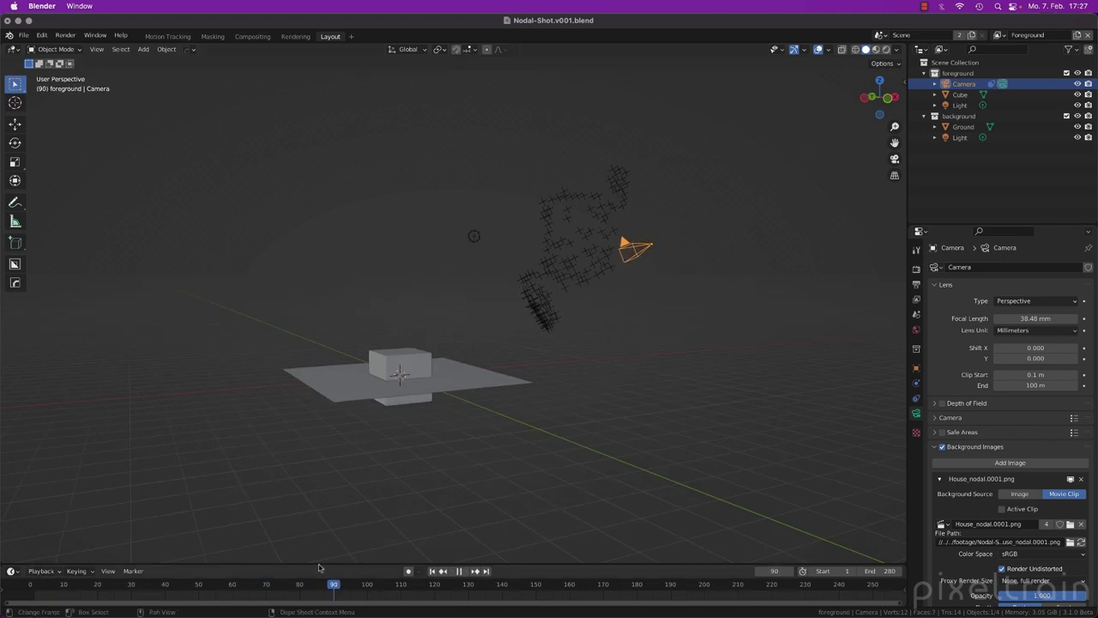
left_click_drag(684, 584, 745, 584)
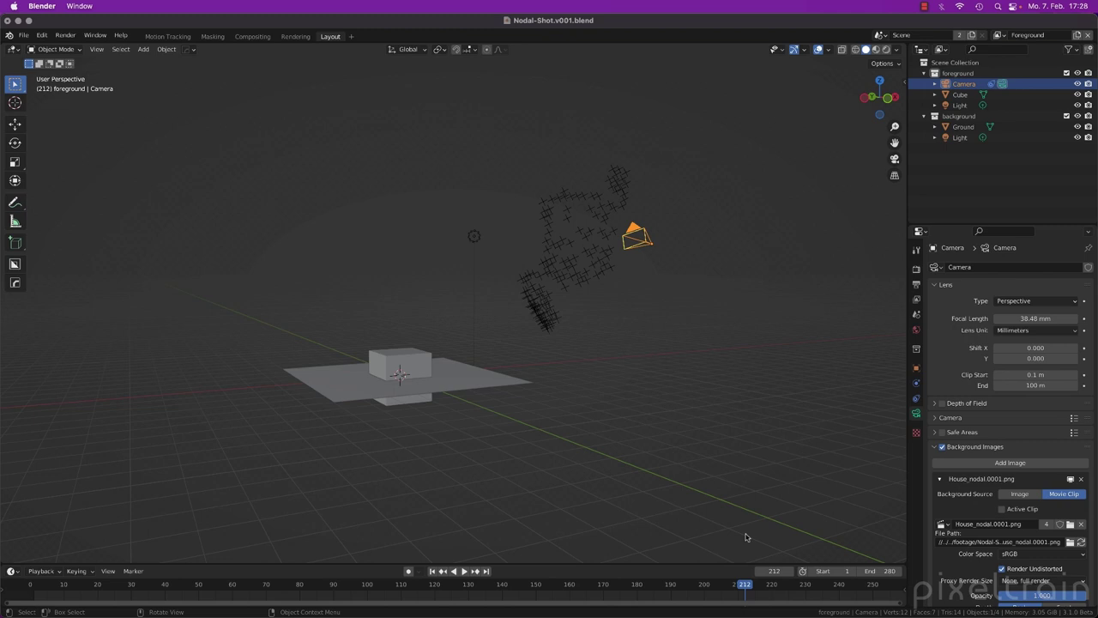
mouse_move(530, 218)
middle_mouse_down()
mouse_move(590, 233)
mouse_move(538, 227)
middle_mouse_up()
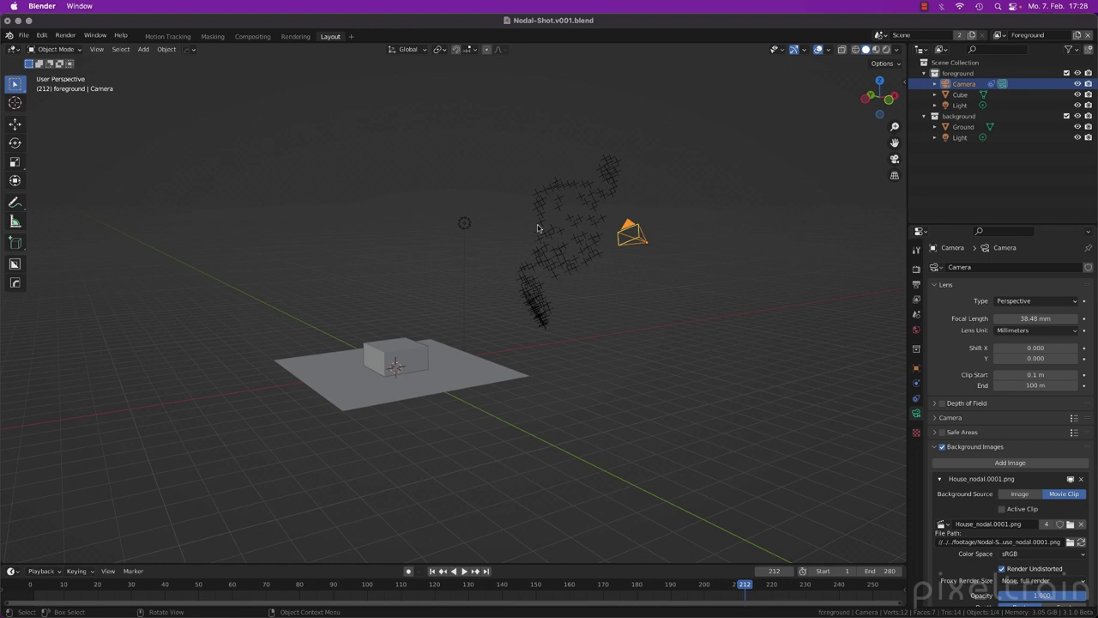
Step: Split the 3D viewport into two side-by-side views, look through the camera in one, and play the animation briefly, stopping at frame 20
middle_click_drag(541, 277, 625, 218)
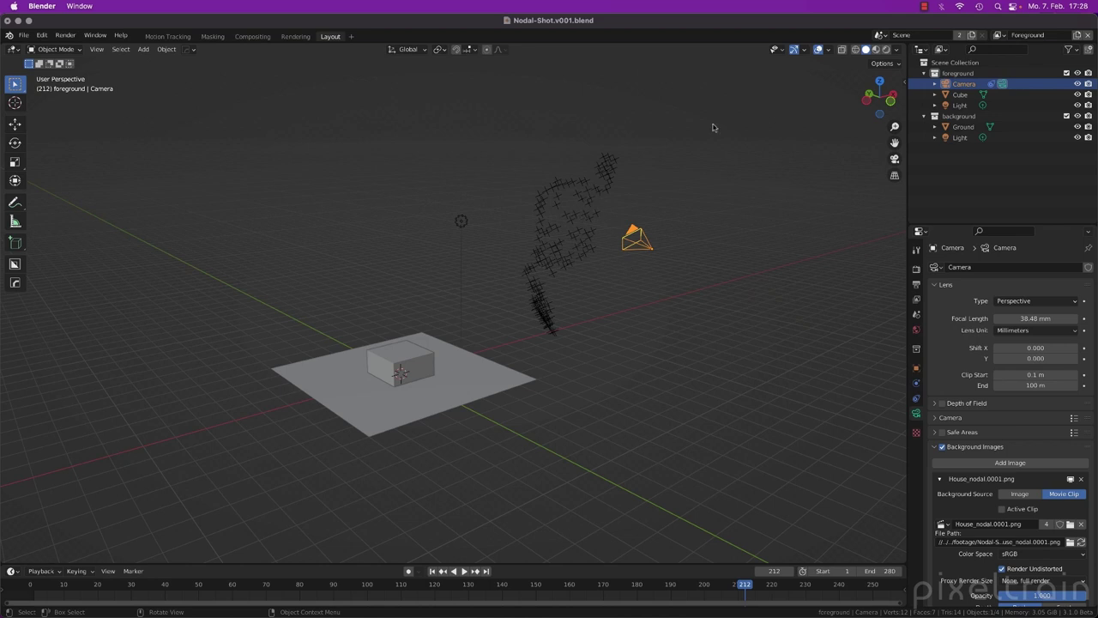
left_click_drag(903, 47, 455, 65)
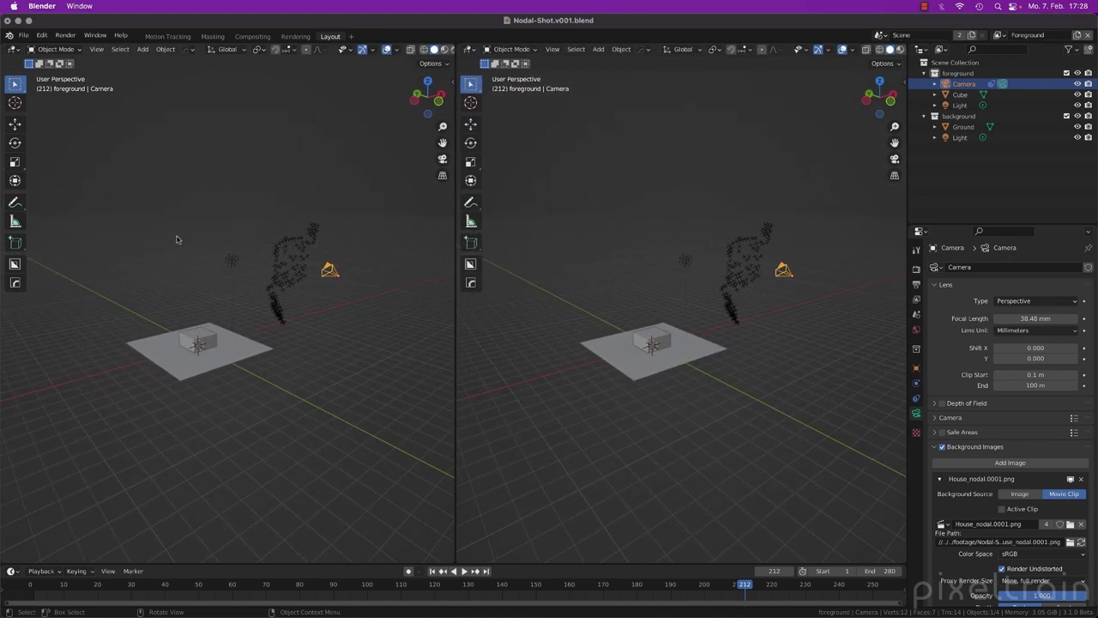
key("KP_0")
scroll(221, 261, "up", 3)
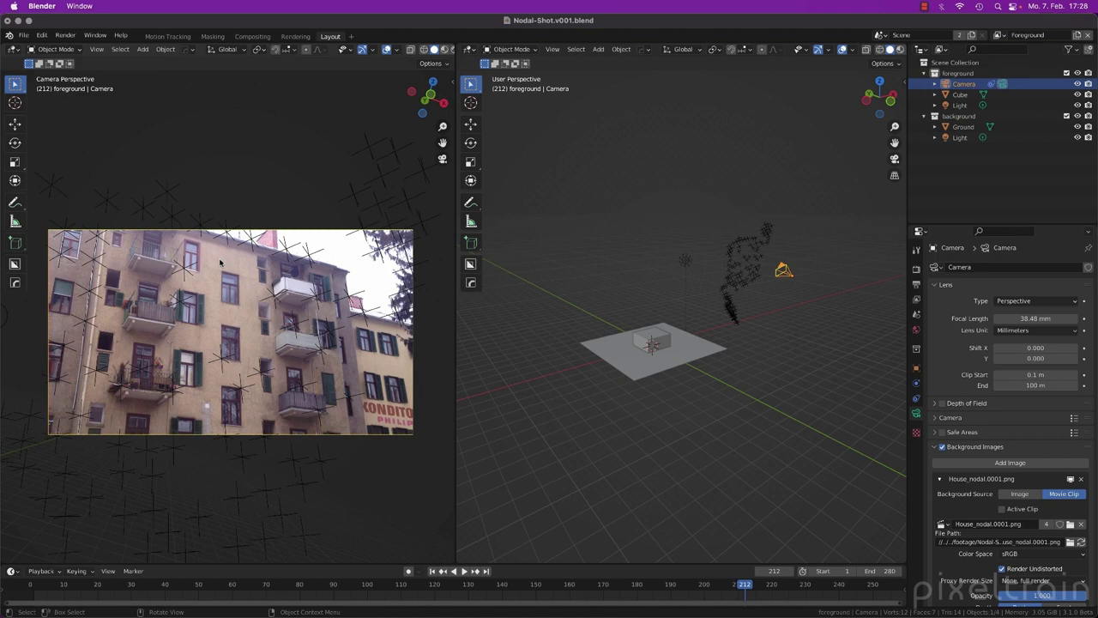
left_click(63, 586)
key("space")
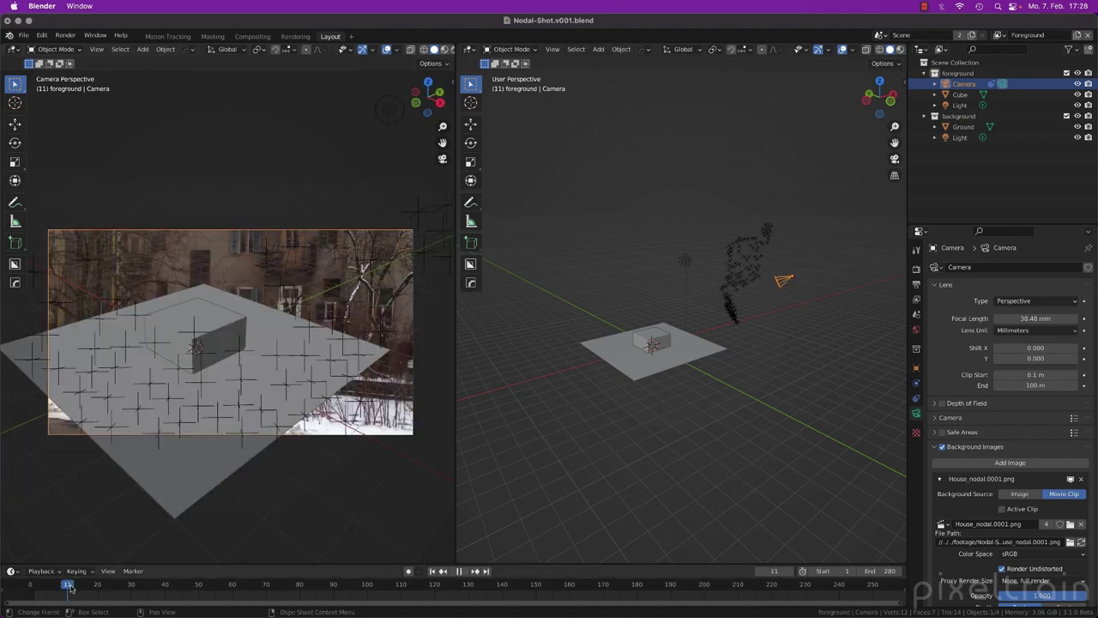
key("space")
Step: Hide the ground plane and the cube
left_click(656, 362)
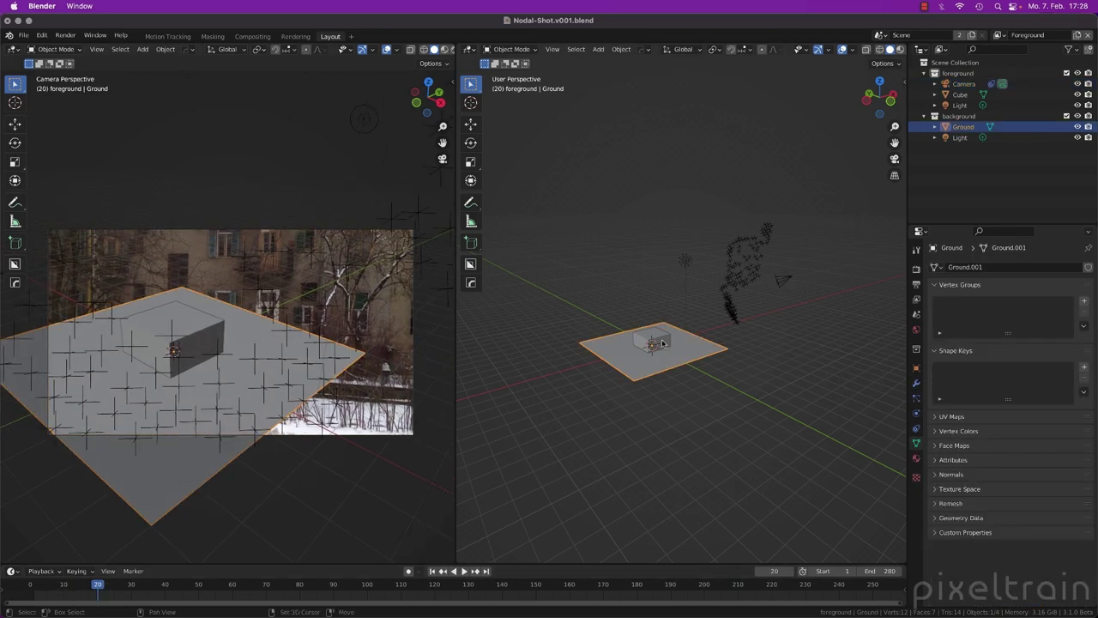
left_click(664, 344, "shift")
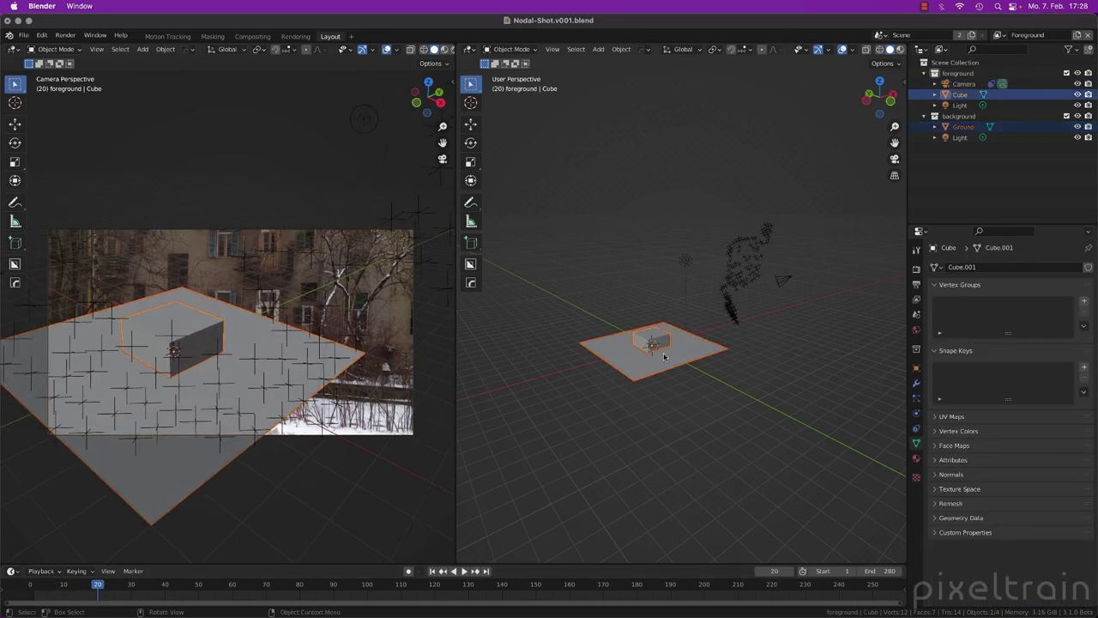
key("h")
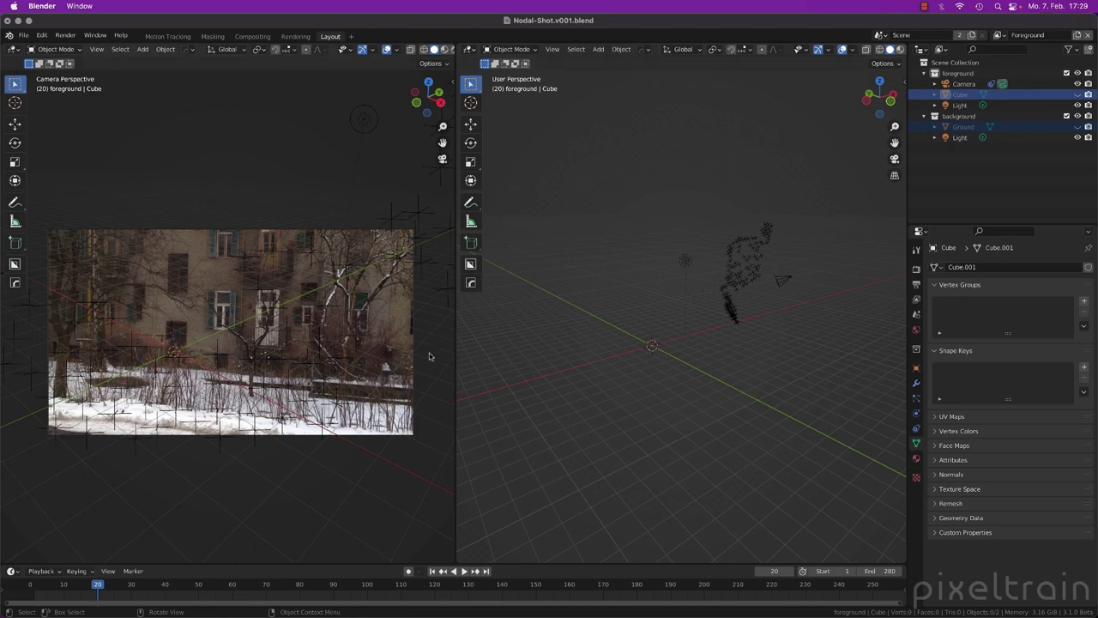
Step: Scrub and play through the footage in the camera view to compare the track markers with the house, stopping at frame 205
left_click(397, 51)
left_click_drag(34, 586, 448, 584)
scroll(277, 266, "up", 2)
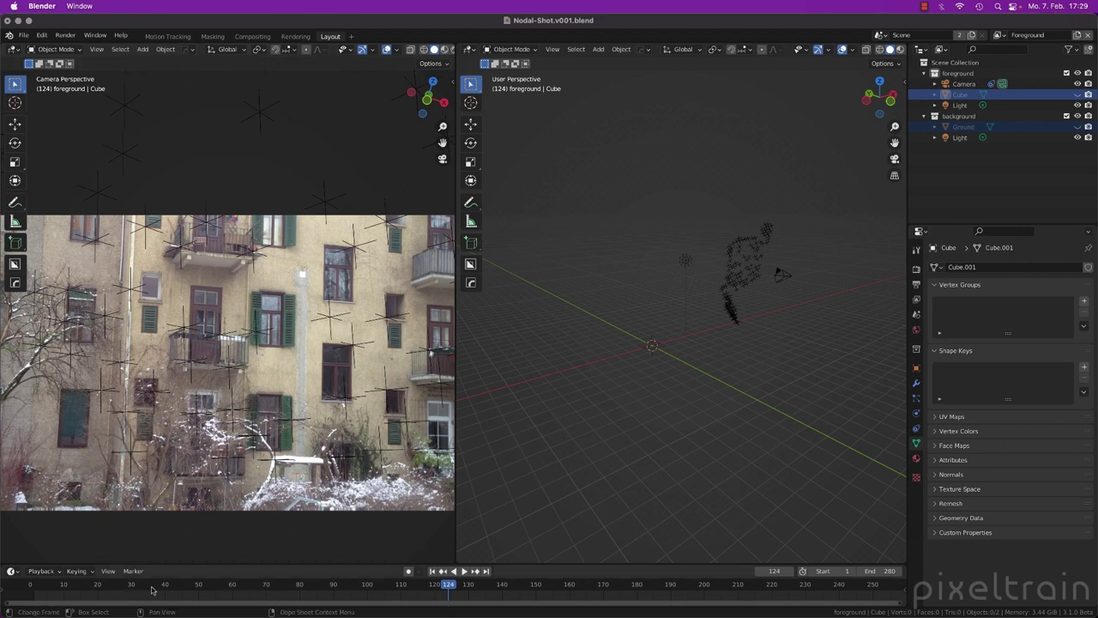
left_click_drag(157, 589, 447, 585)
left_click(456, 571)
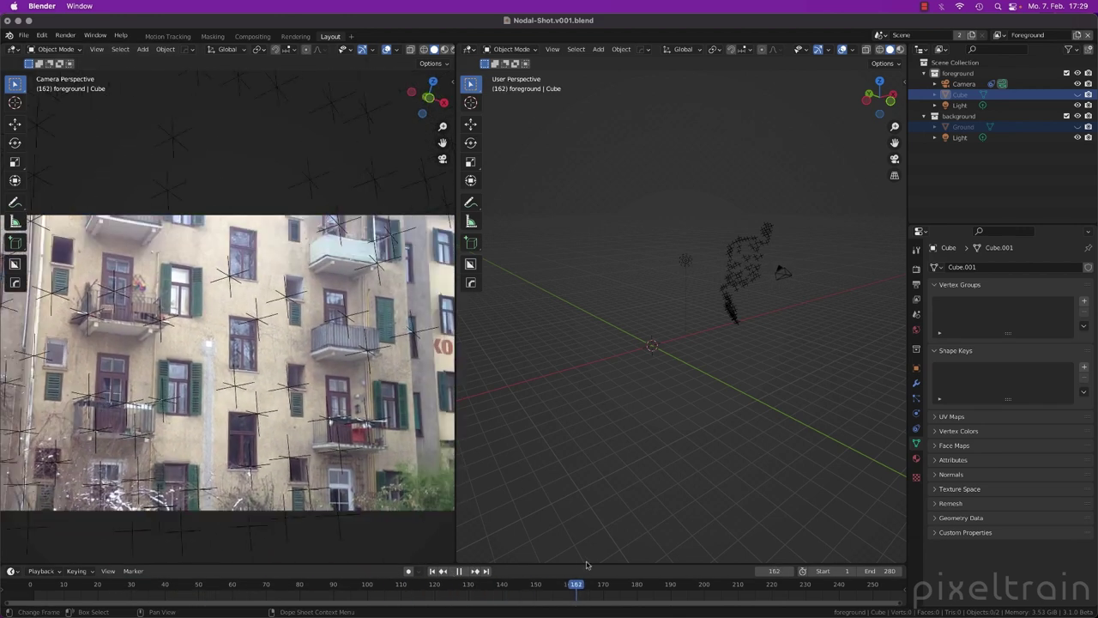
left_click_drag(772, 585, 616, 568)
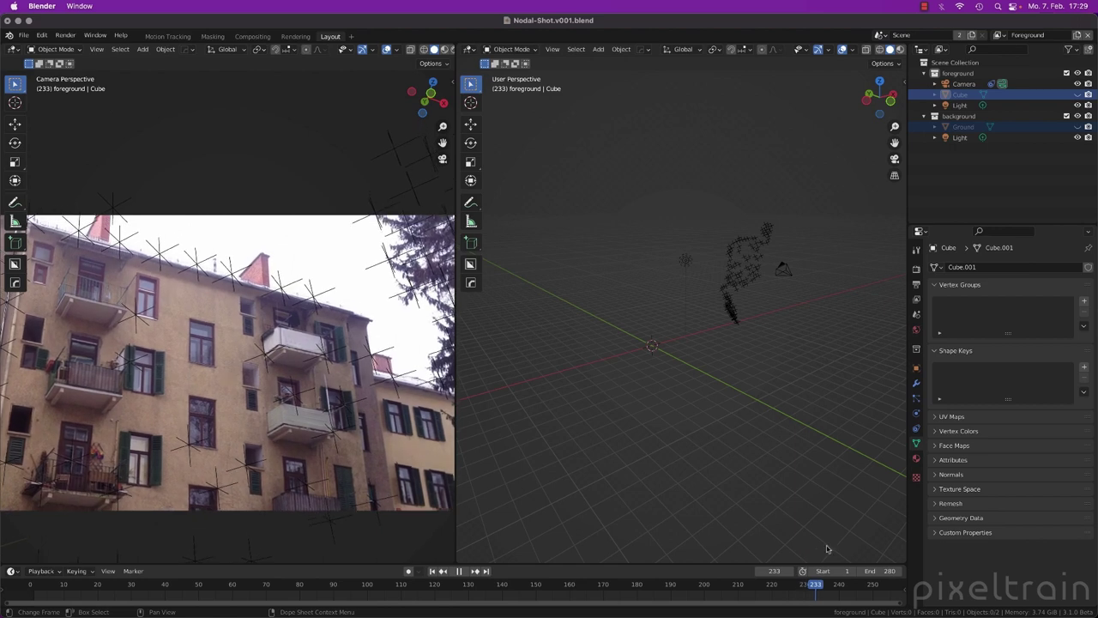
left_click_drag(799, 584, 718, 557)
key("space")
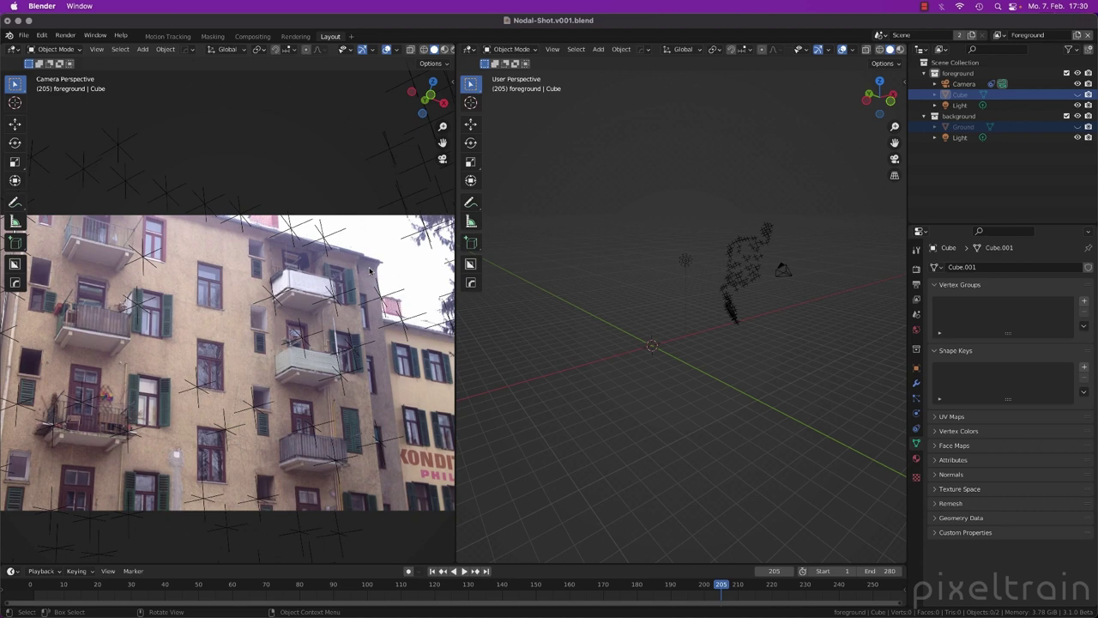
Step: Unhide the cube and the ground plane, and go back to frame 5
mouse_move(712, 293)
middle_mouse_down()
mouse_move(727, 309)
mouse_move(712, 314)
middle_mouse_up()
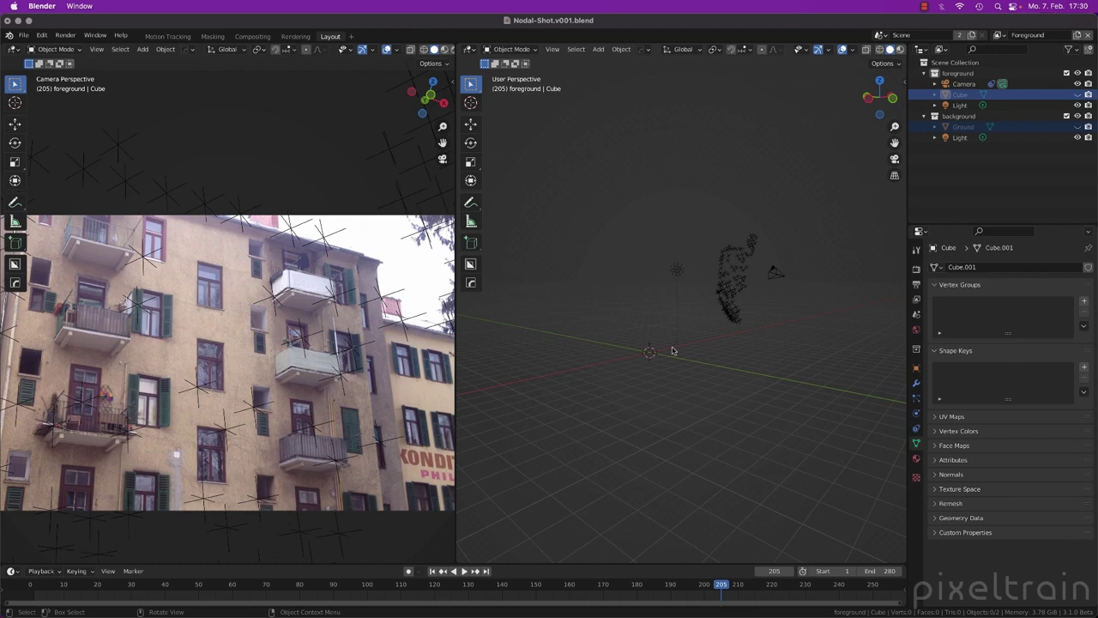
key("alt+h")
middle_click_drag(660, 352, 639, 340)
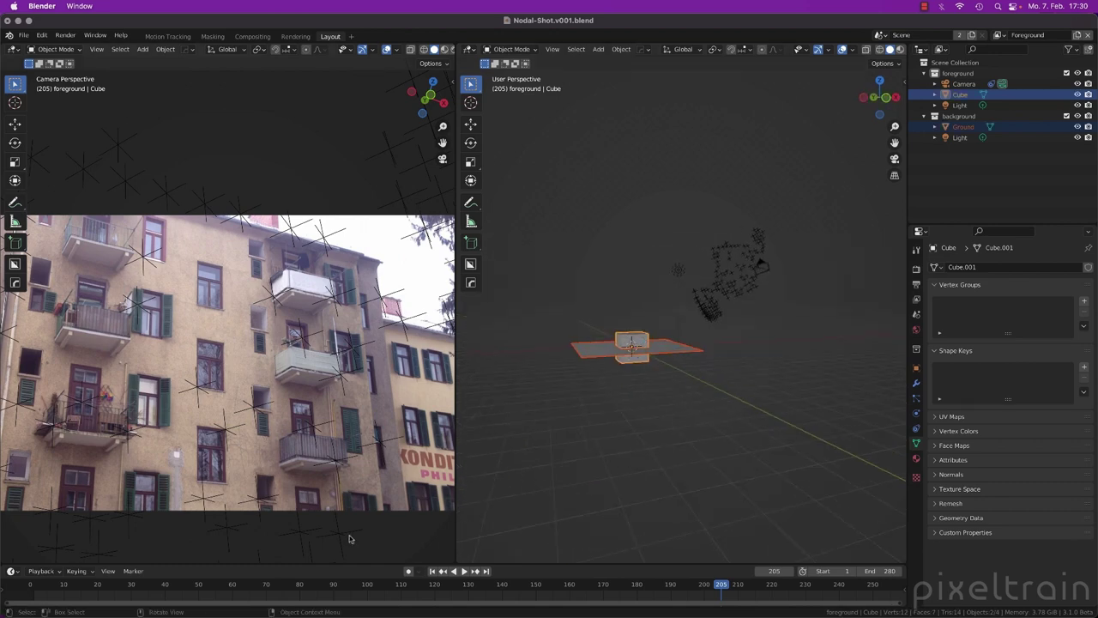
left_click(45, 588)
key("space")
key("space")
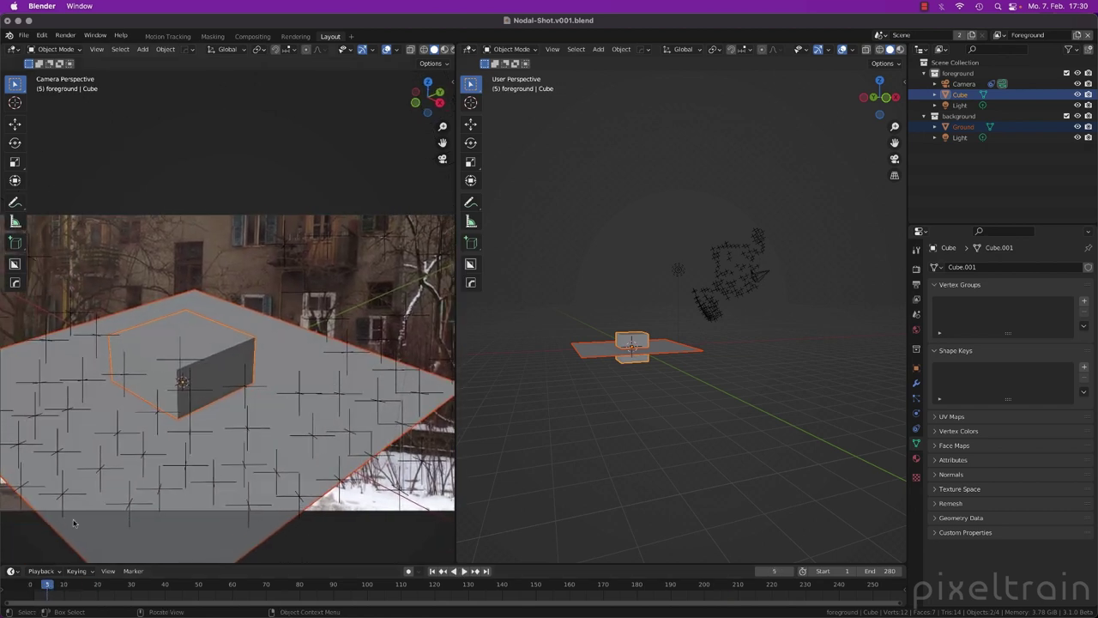
Step: Move the cube up by 1 m along Z so it stands on the ground plane, and save the file
middle_click_drag(763, 335, 669, 360)
left_click(692, 401)
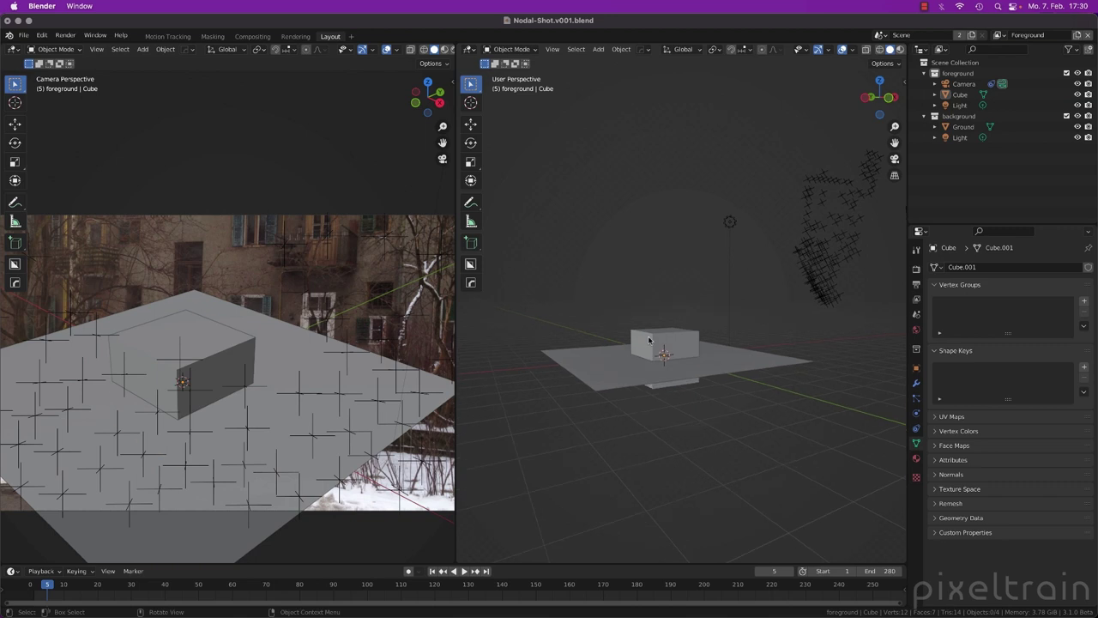
left_click(648, 340)
type("gz1")
key("Return")
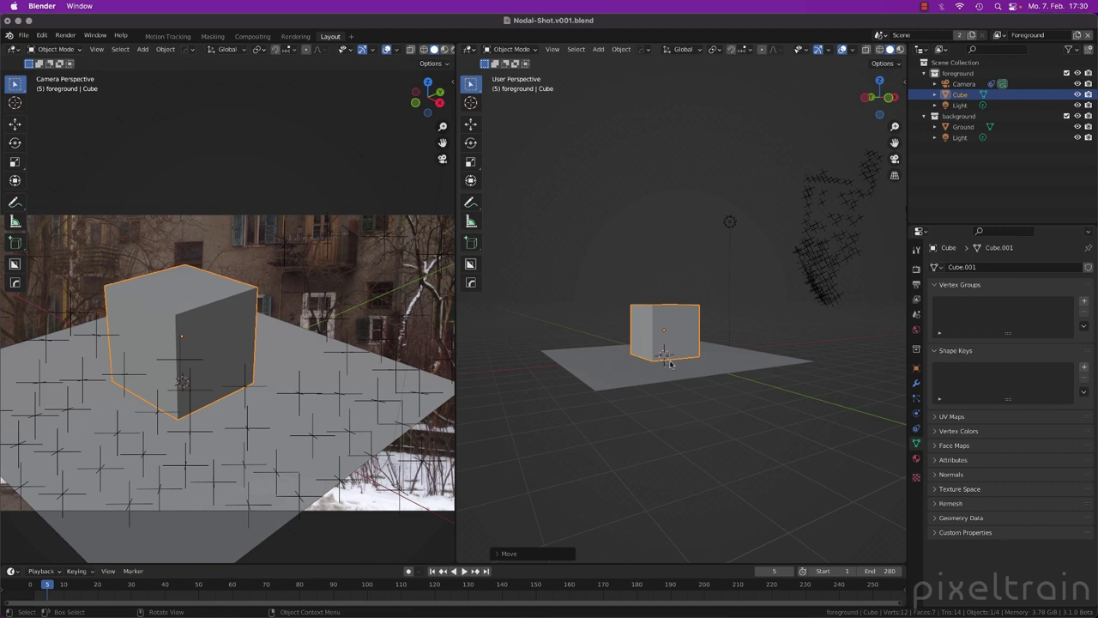
scroll(677, 362, "down", 4)
middle_click_drag(699, 362, 665, 364)
key("super+s")
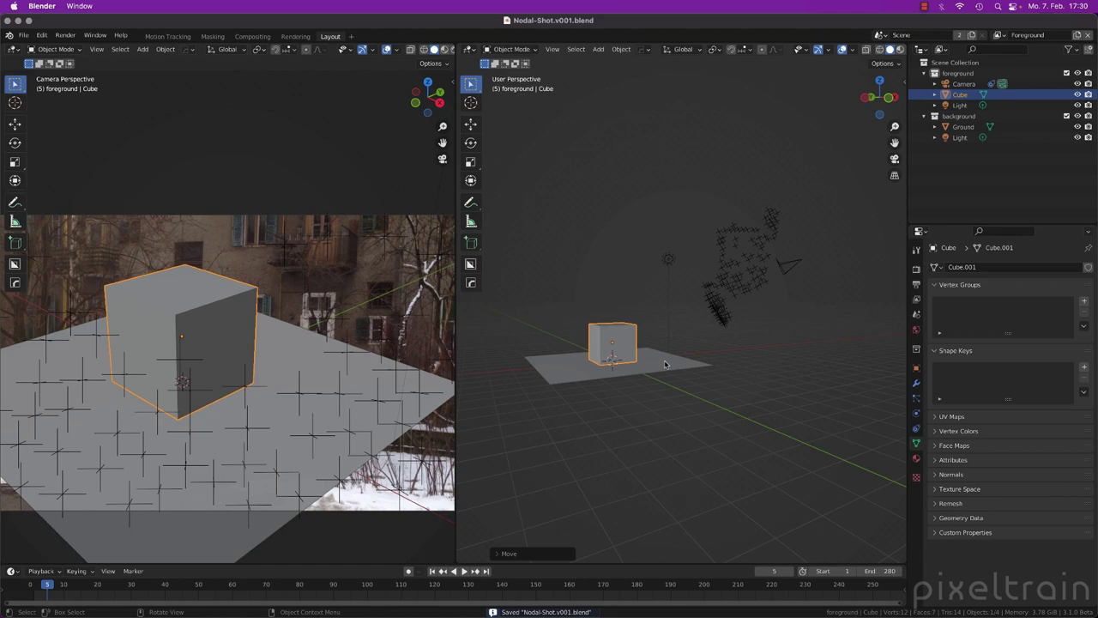
Step: Look at the Orientation options in the Motion Tracking workspace, and return to Layout to view the scene from other angles
left_click(168, 37)
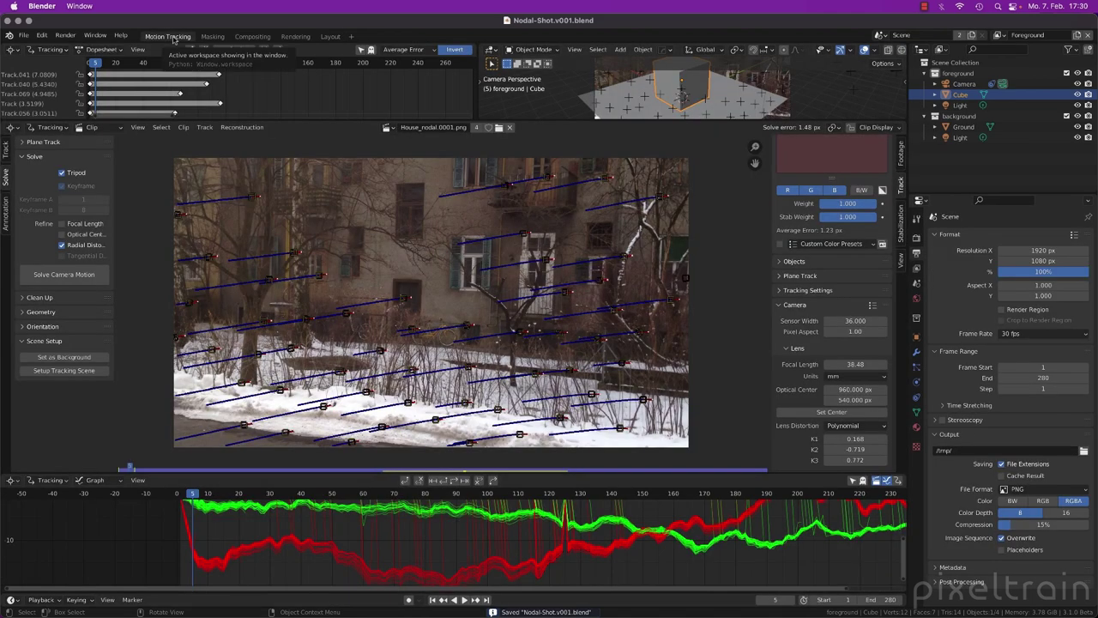
left_click(23, 328)
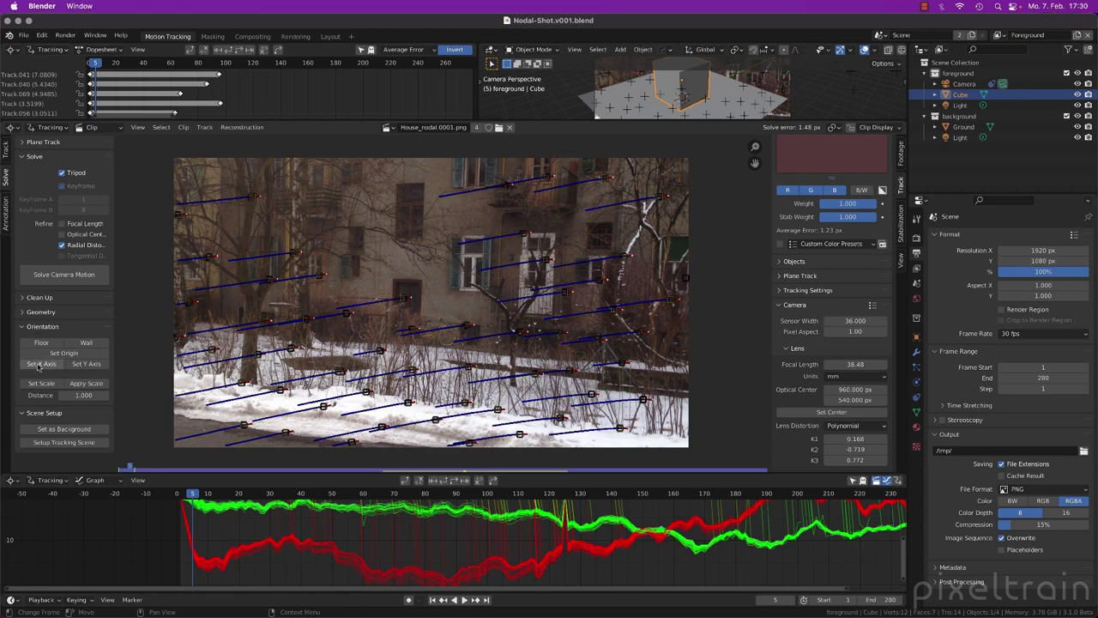
left_click(331, 36)
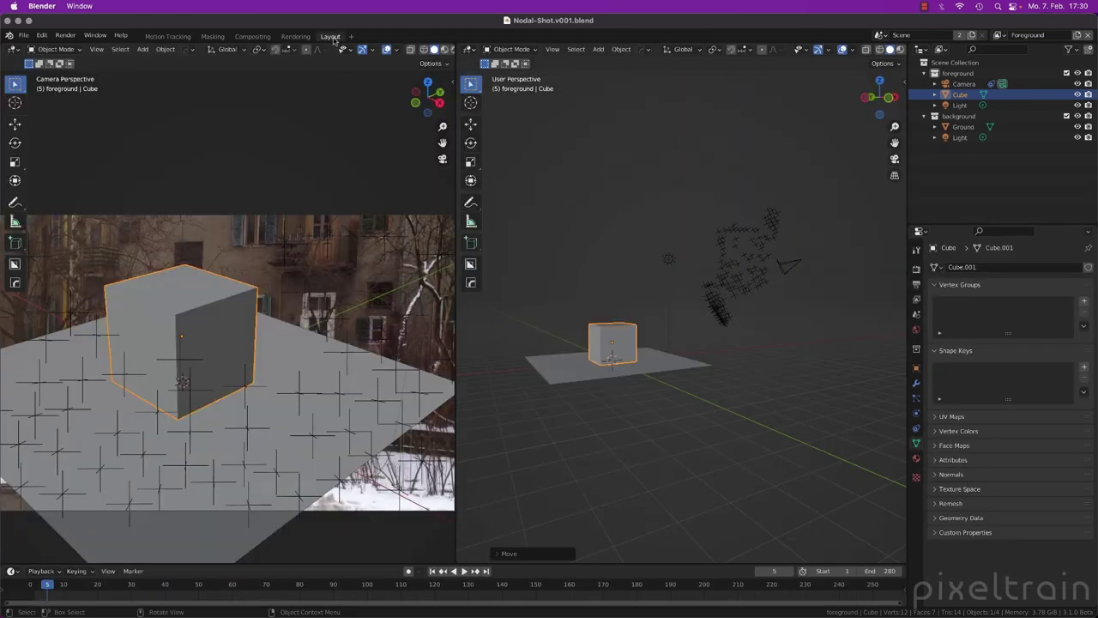
key("ctrl+s")
middle_click_drag(746, 310, 777, 297)
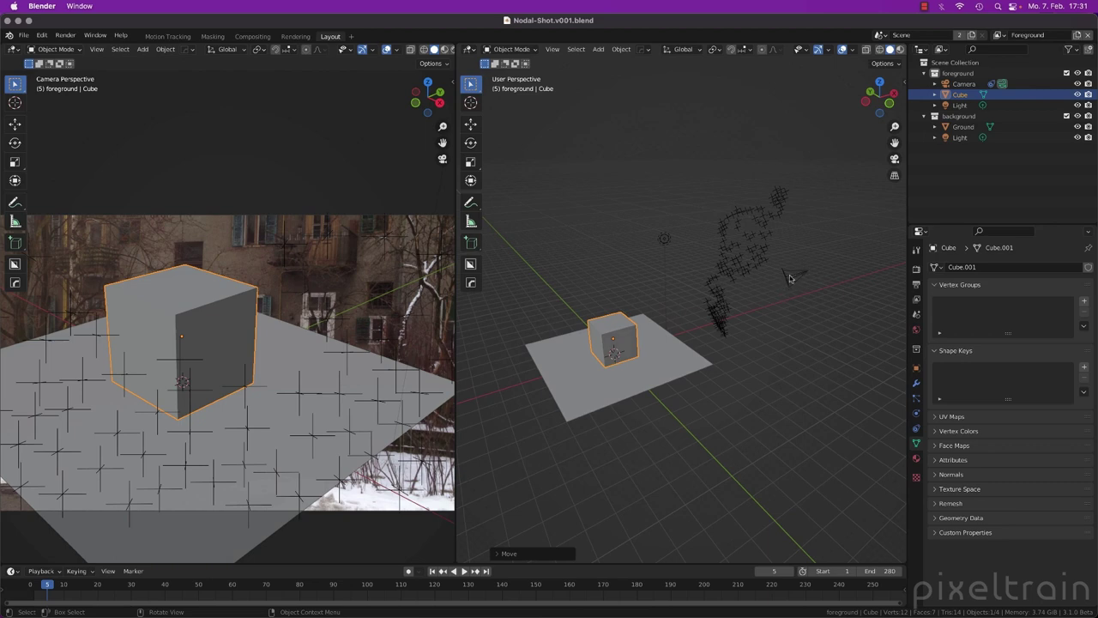
middle_click_drag(755, 235, 786, 304)
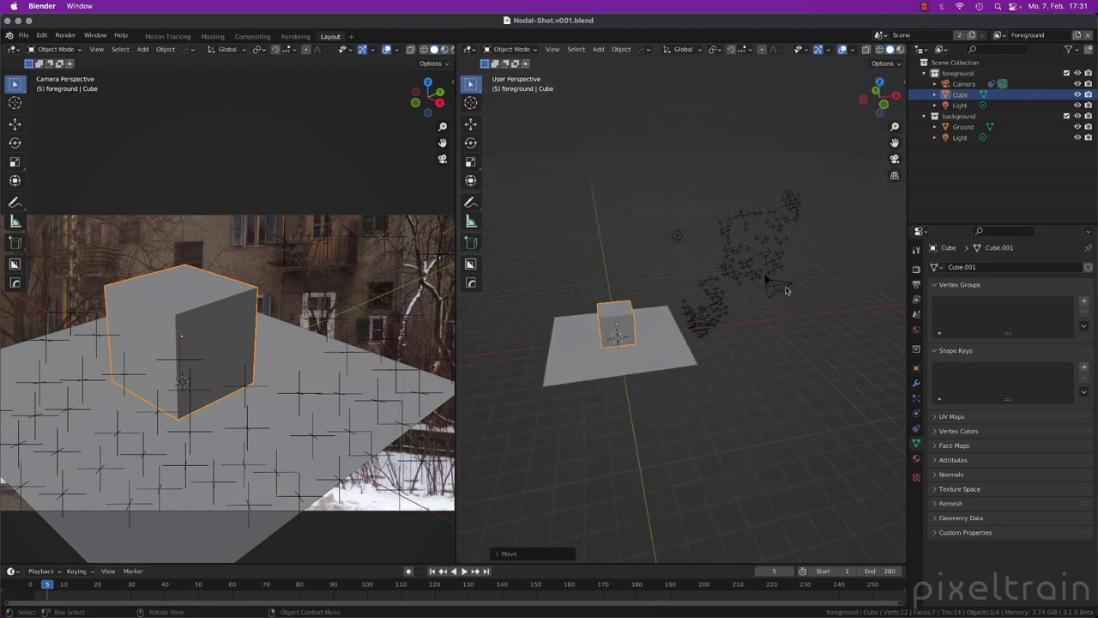
Step: Select the tracked camera and scale it up to about 2.2 times its size
left_click(788, 288)
key("s")
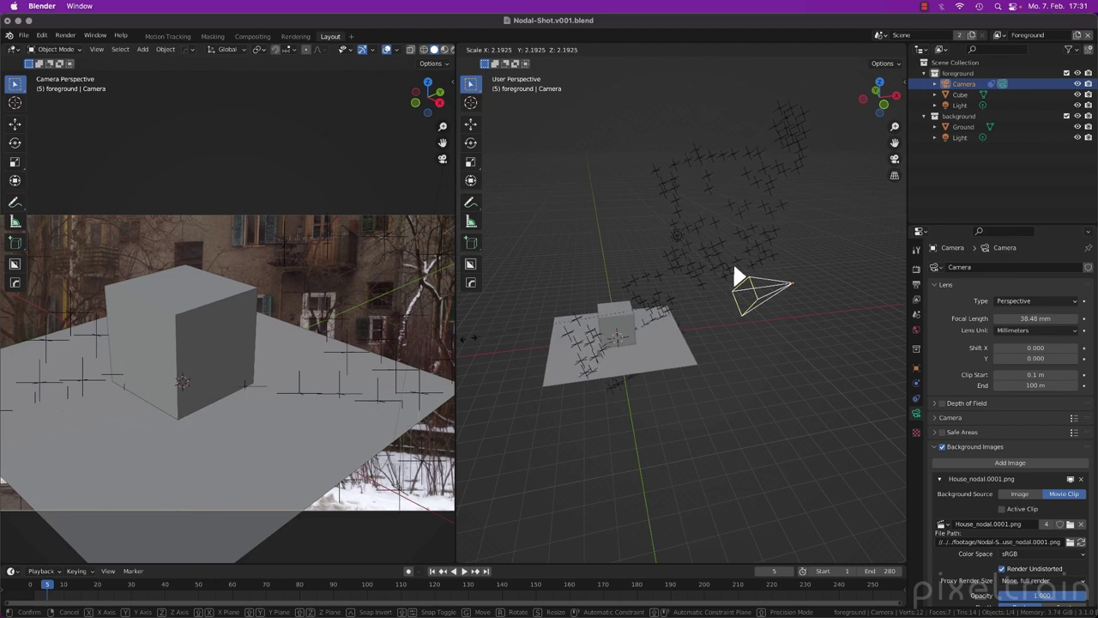
left_click(837, 345)
middle_click_drag(837, 345, 690, 344)
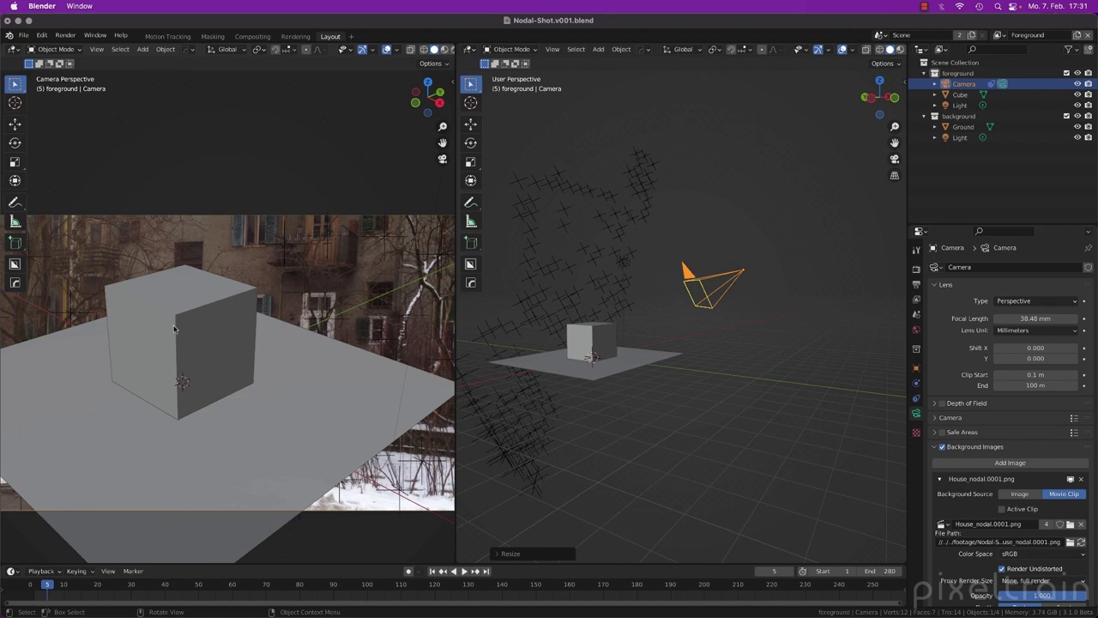
Step: Reselect the camera and scale it up again by a factor of about 1.35
left_click(767, 325)
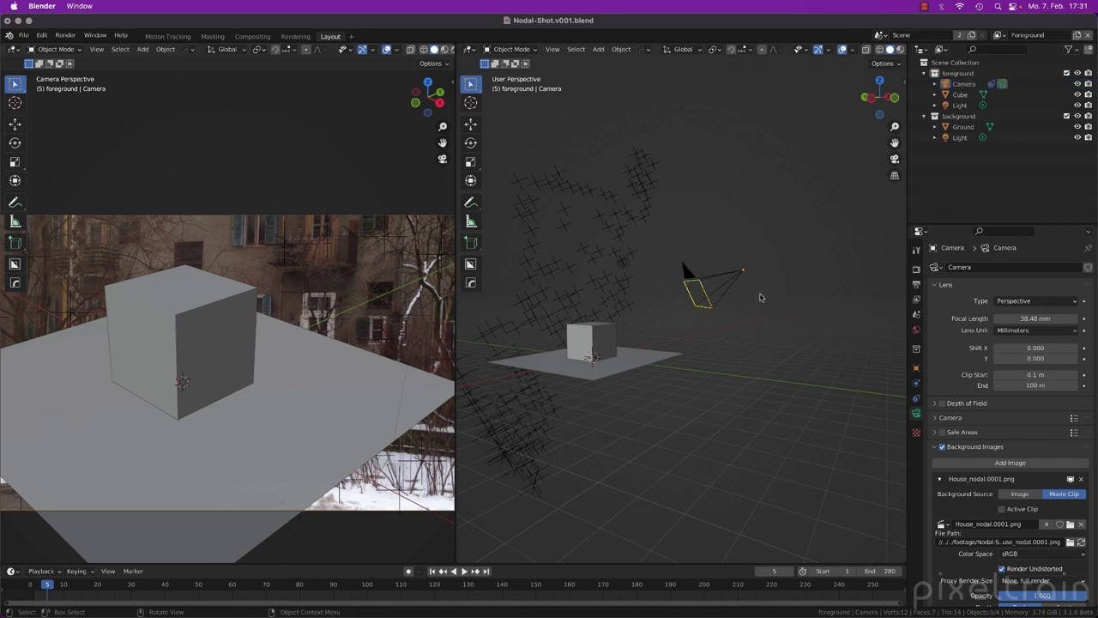
left_click(743, 275)
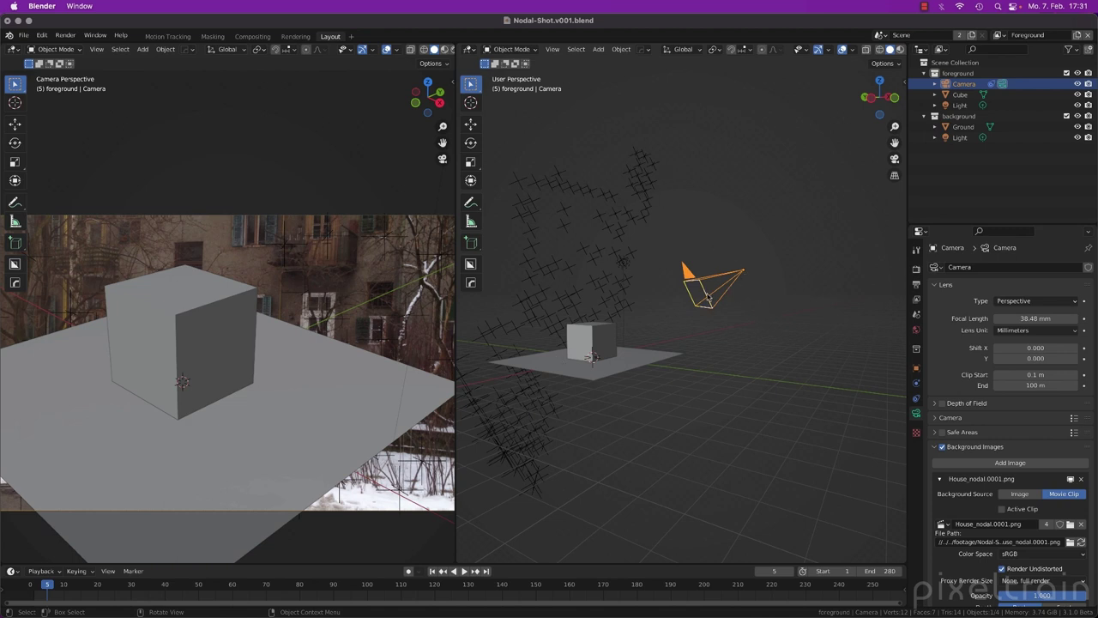
key("s")
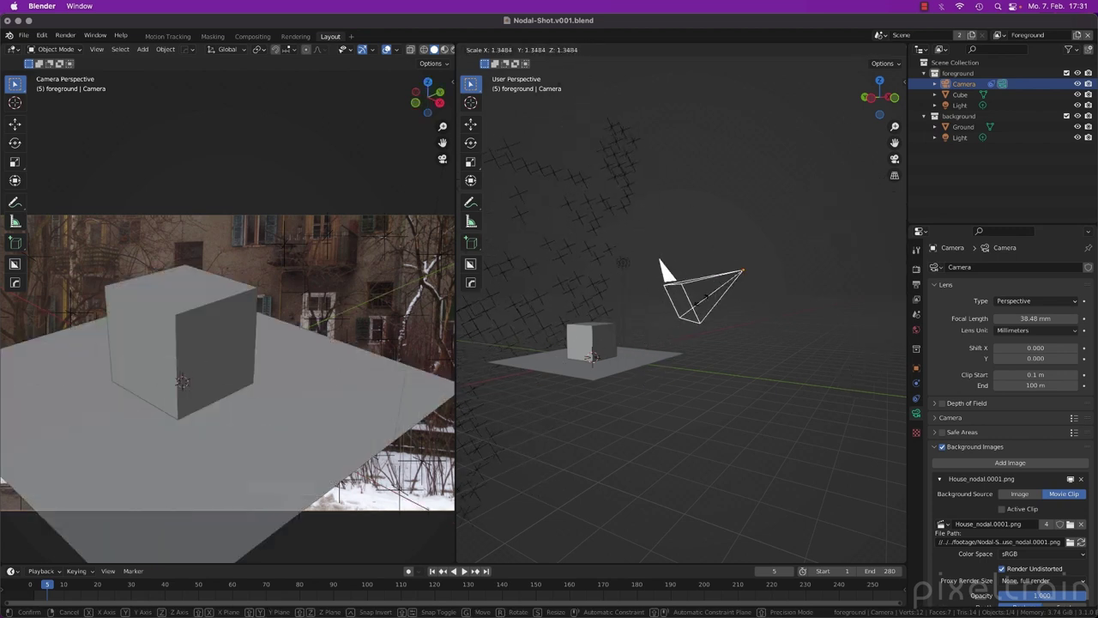
left_click(712, 302)
scroll(743, 298, "left", 5)
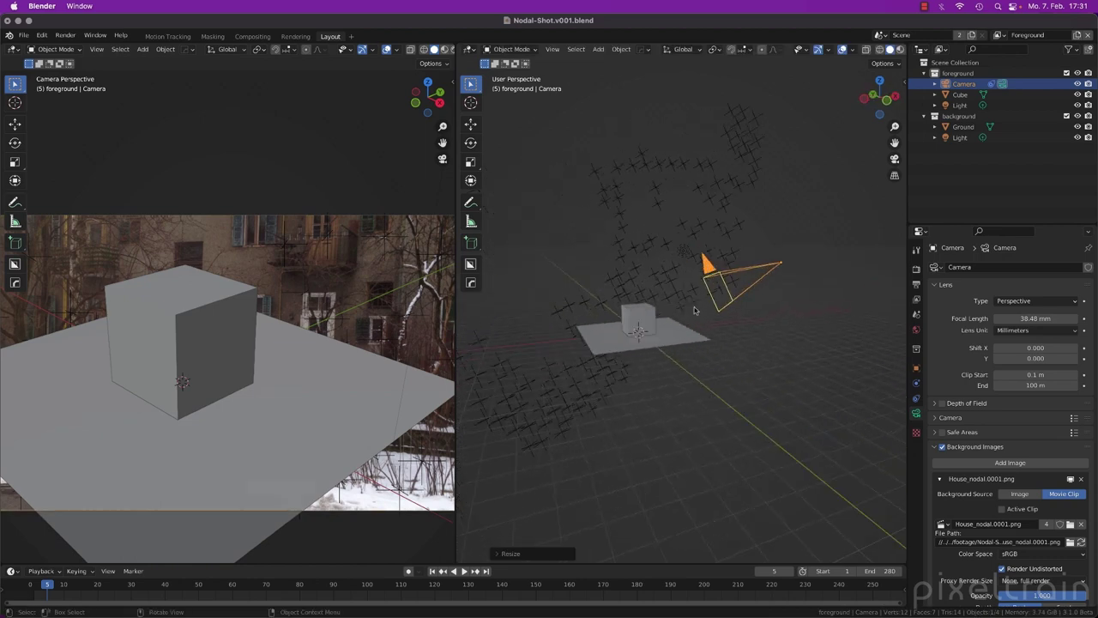
Step: Try to rotate the camera freely, and save the file
key("r")
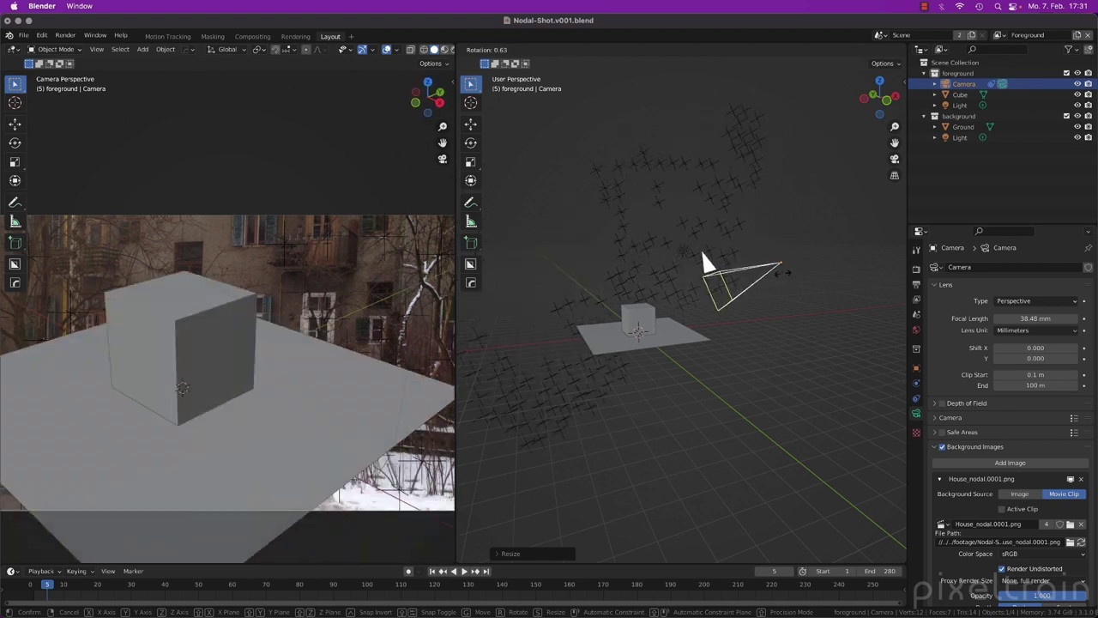
left_click(783, 277)
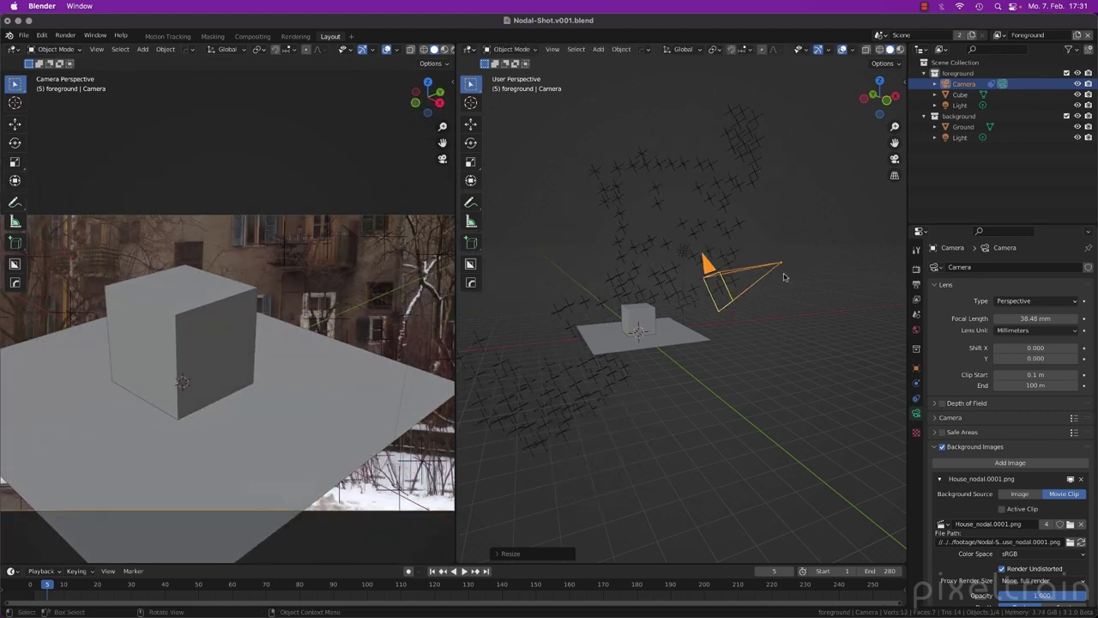
key("super+s")
Step: Move the 3D cursor near the camera, reset it to the world origin, and save the file
middle_click_drag(784, 277, 709, 334)
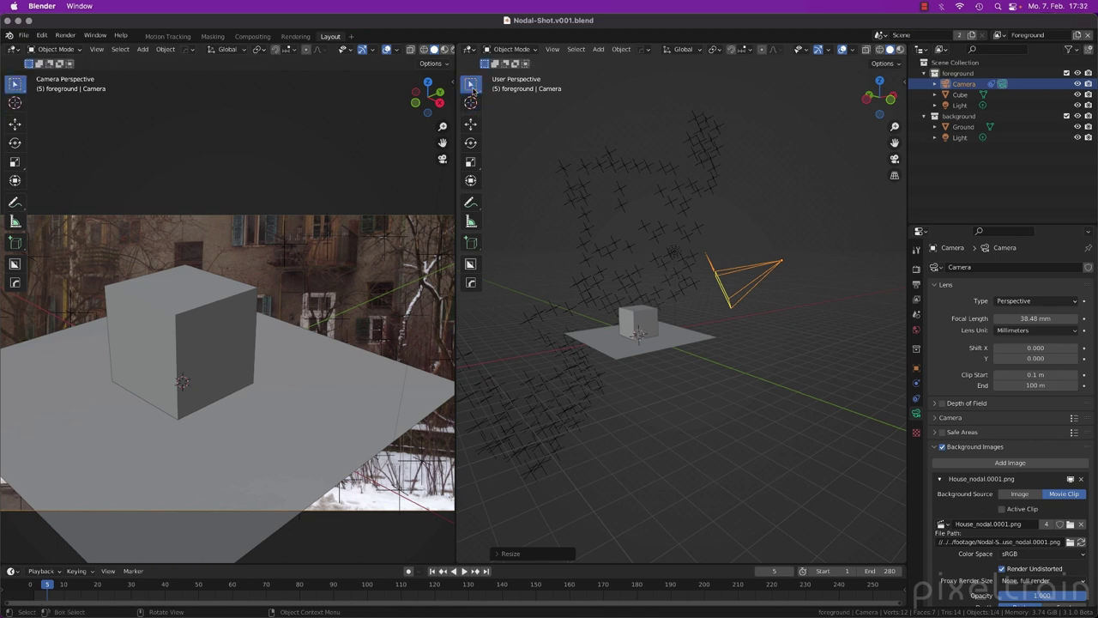
mouse_move(784, 185)
right_mouse_down("shift")
mouse_move(792, 154)
mouse_move(839, 351)
mouse_move(858, 240)
mouse_move(767, 191)
mouse_move(770, 201)
right_mouse_up("shift")
key("shift")
key("shift+c")
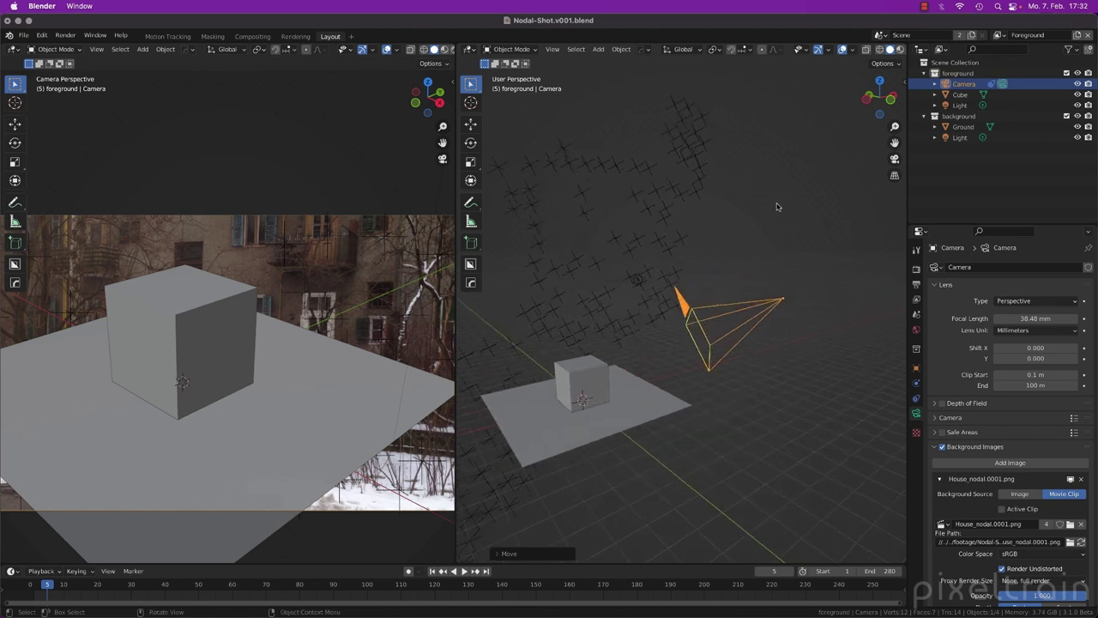
mouse_move(676, 381)
middle_mouse_down()
mouse_move(618, 359)
mouse_move(672, 395)
middle_mouse_up()
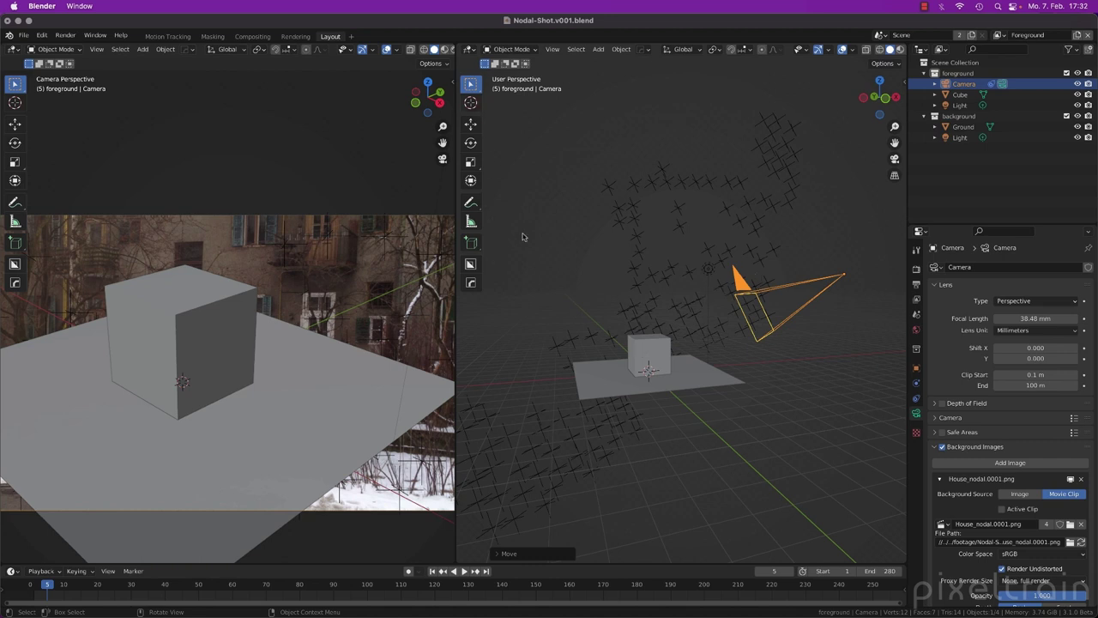
key("super+s")
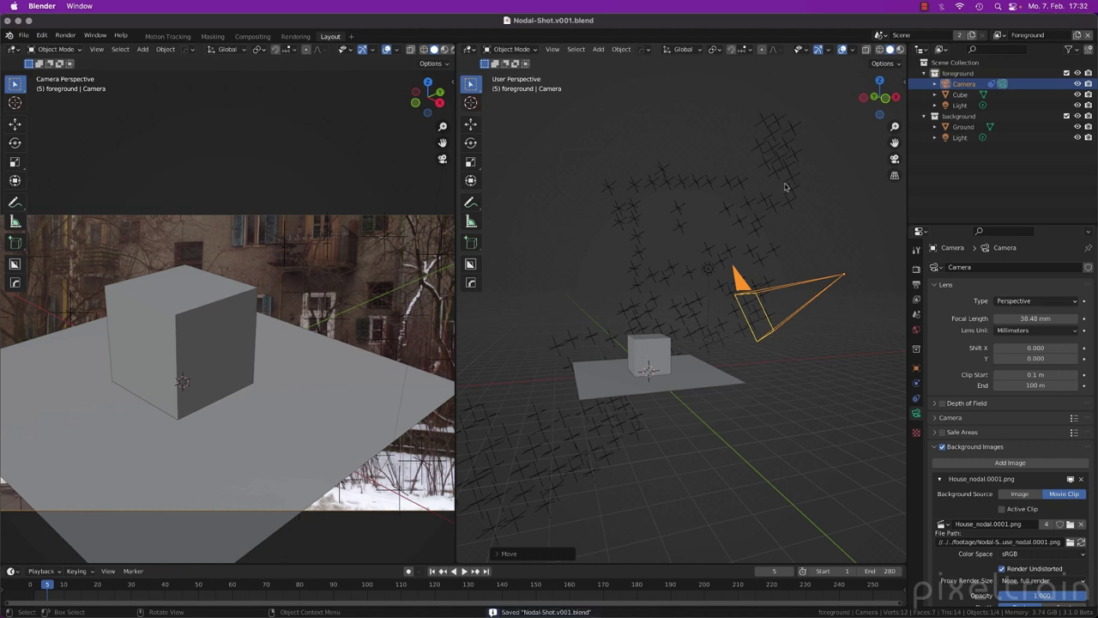
scroll(593, 53, "down", 2)
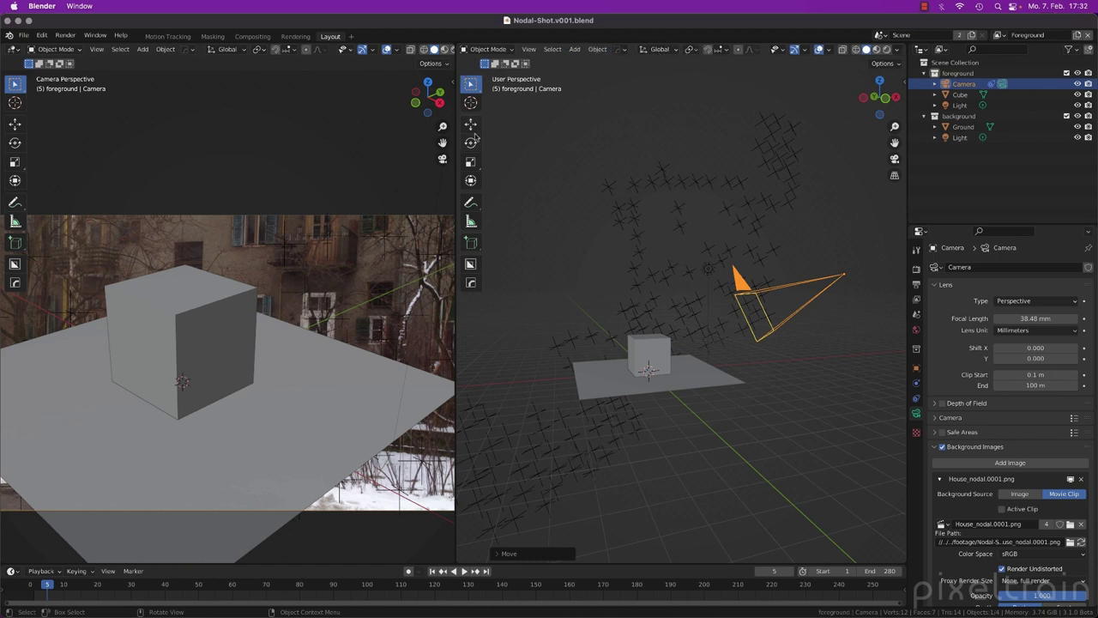
Step: Show the camera's Move gizmo, try the Local transform orientation and return to Global
left_click(471, 126)
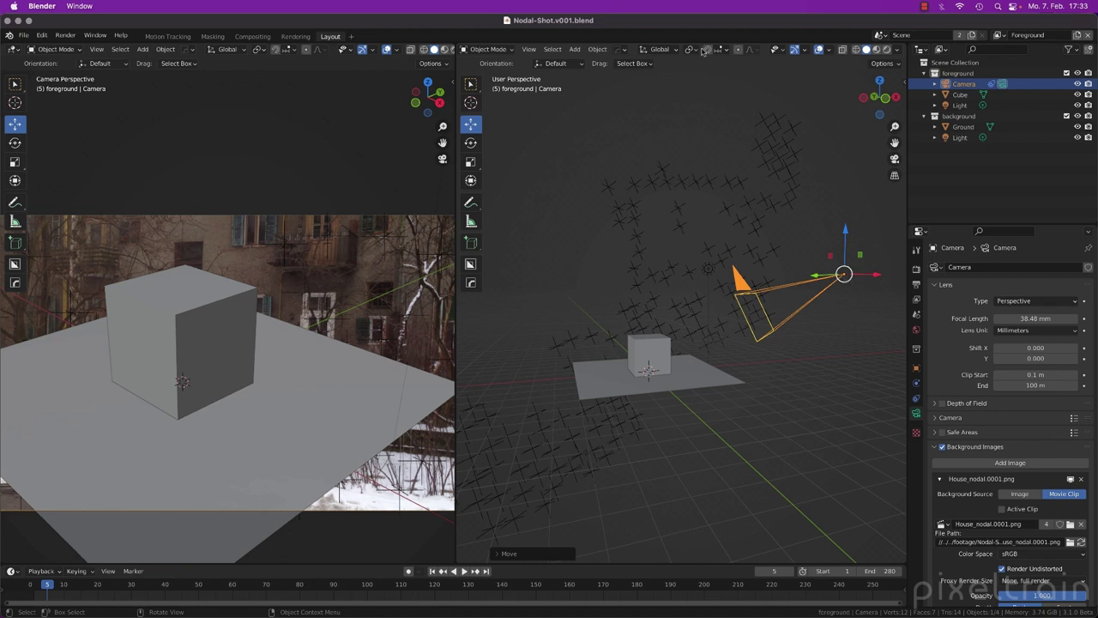
left_click(671, 51)
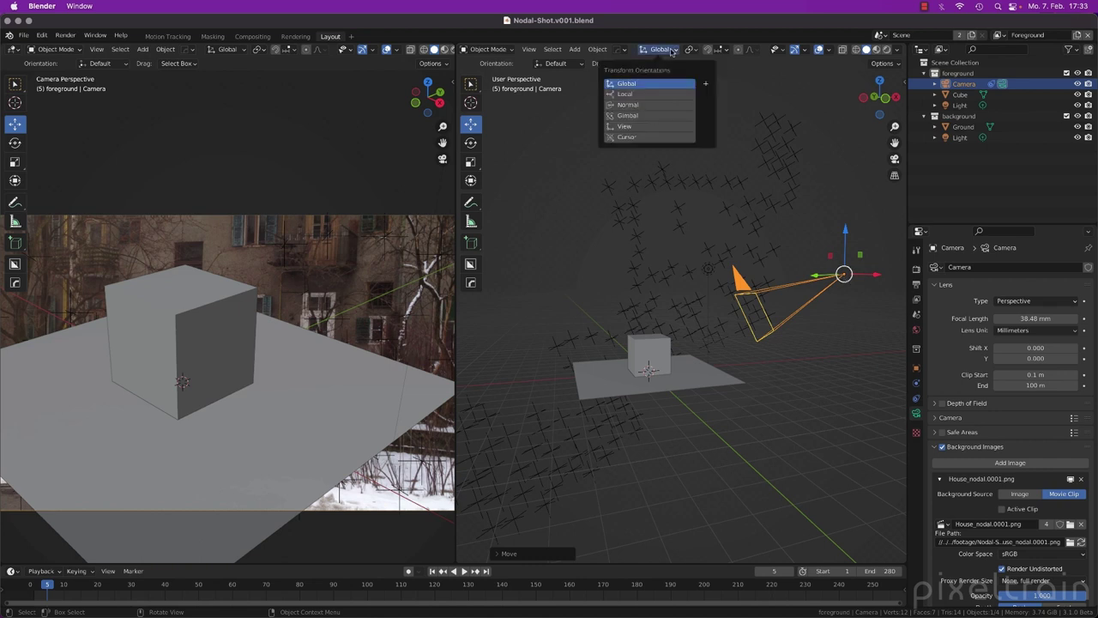
left_click(657, 95)
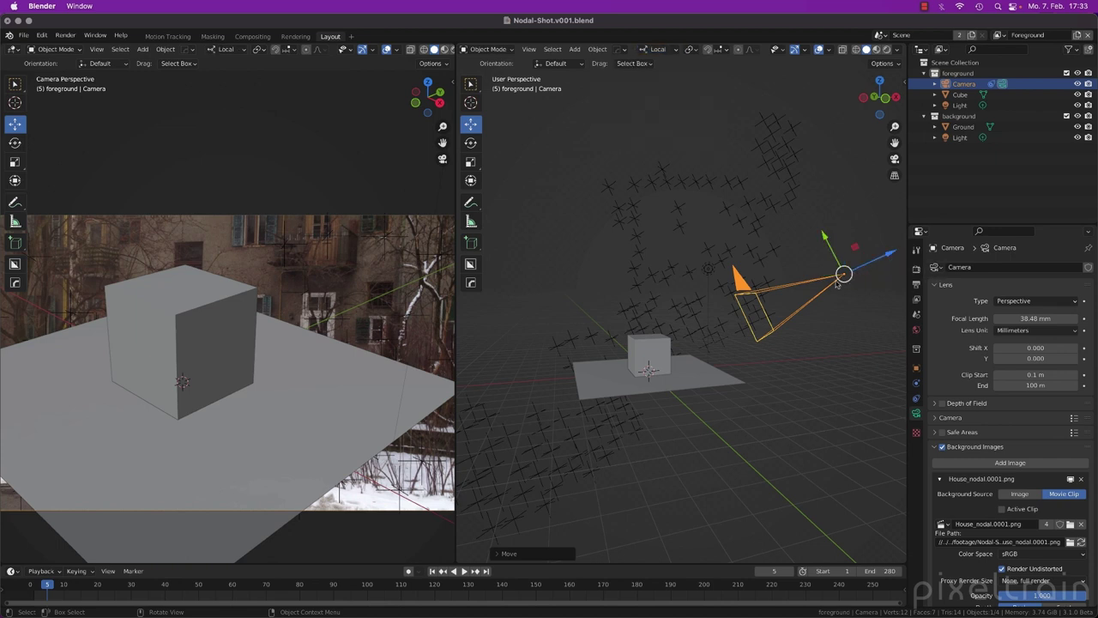
left_click(658, 49)
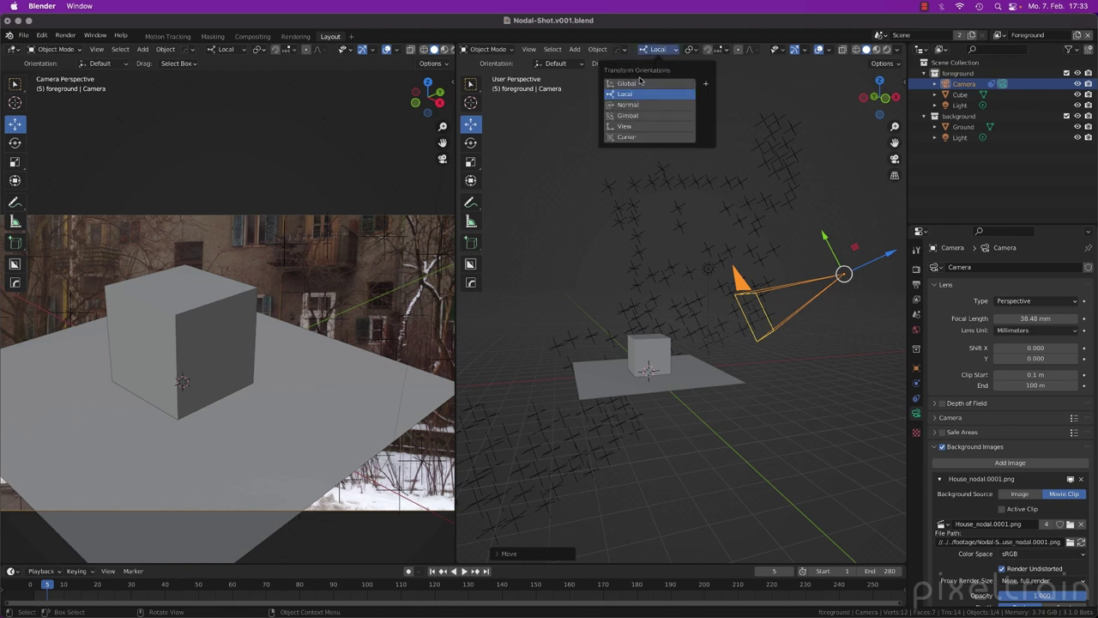
left_click(636, 84)
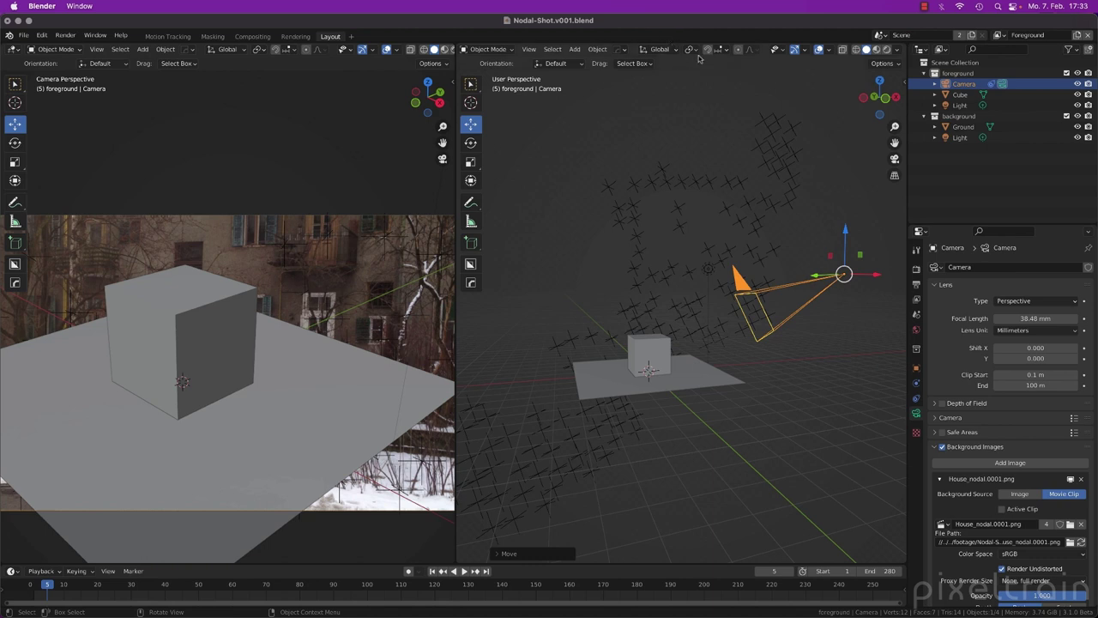
Step: Set the transform pivot point to 3D Cursor and the transform orientation to Gimbal
left_click(694, 52)
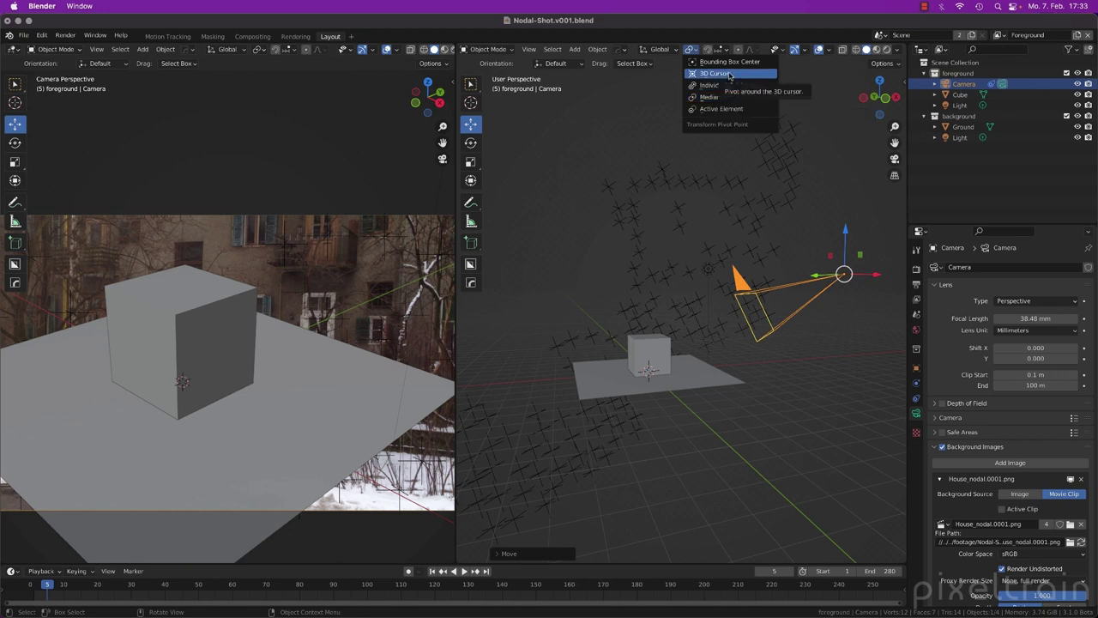
left_click(729, 75)
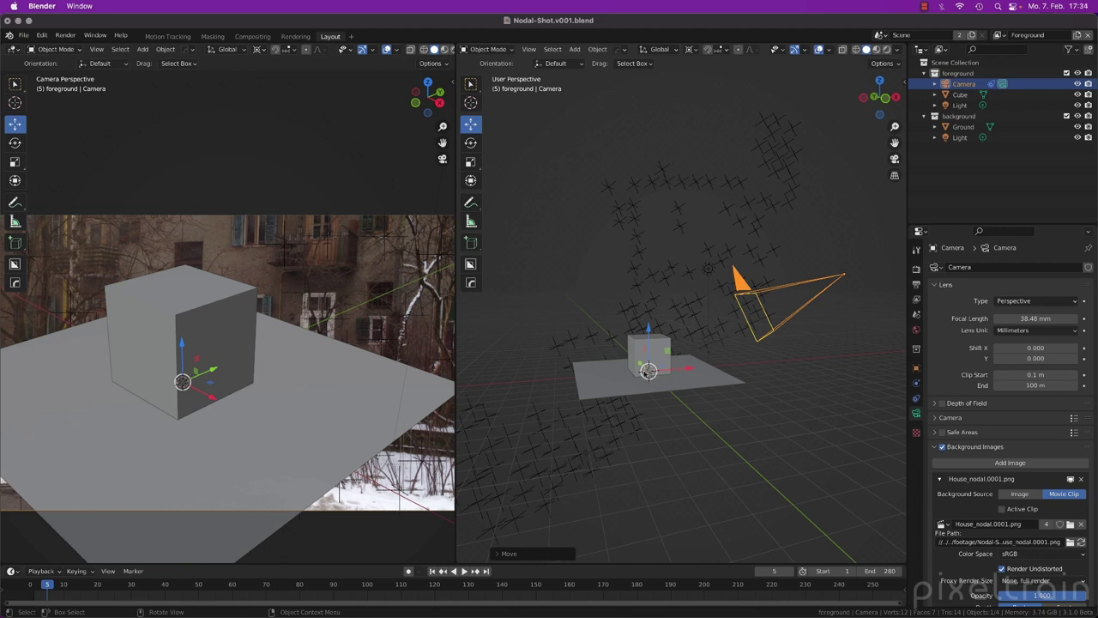
left_click(660, 50)
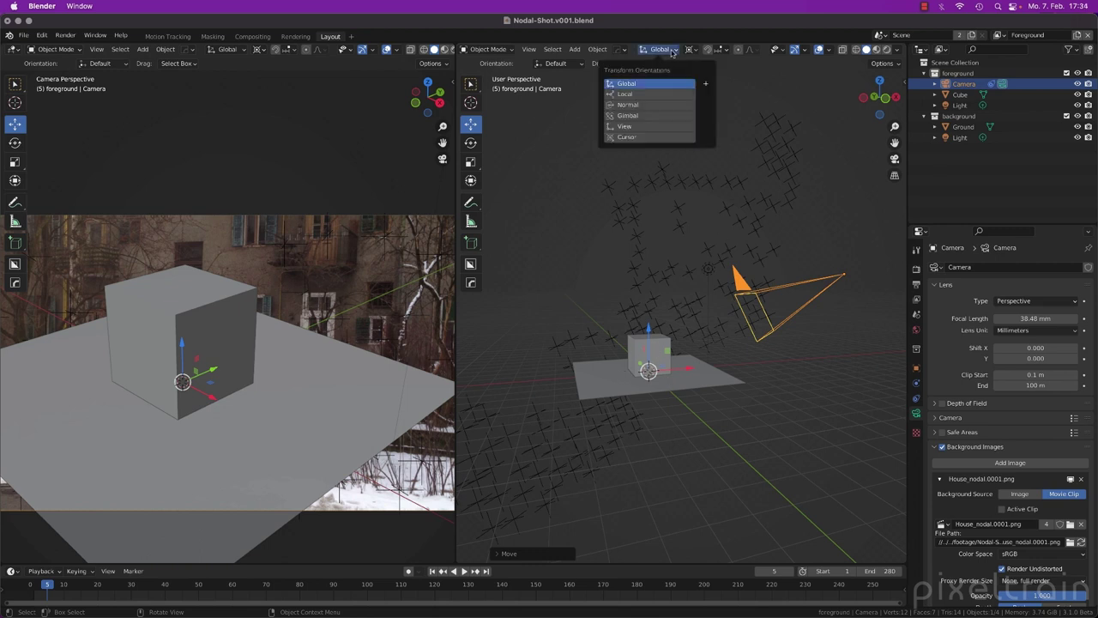
left_click(642, 94)
left_click(644, 84)
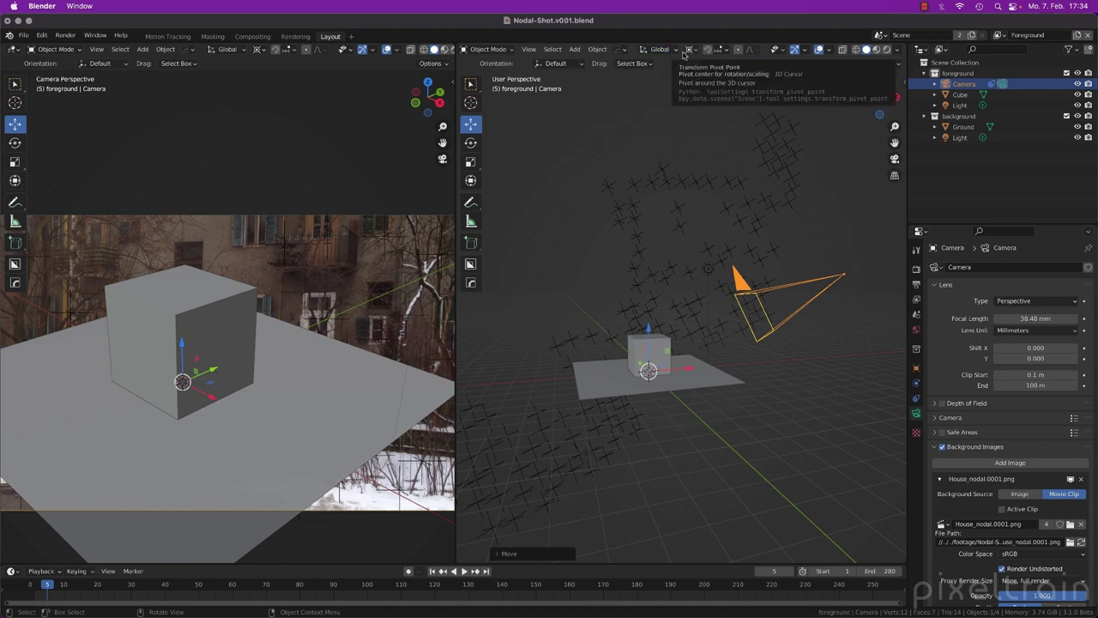
left_click(661, 50)
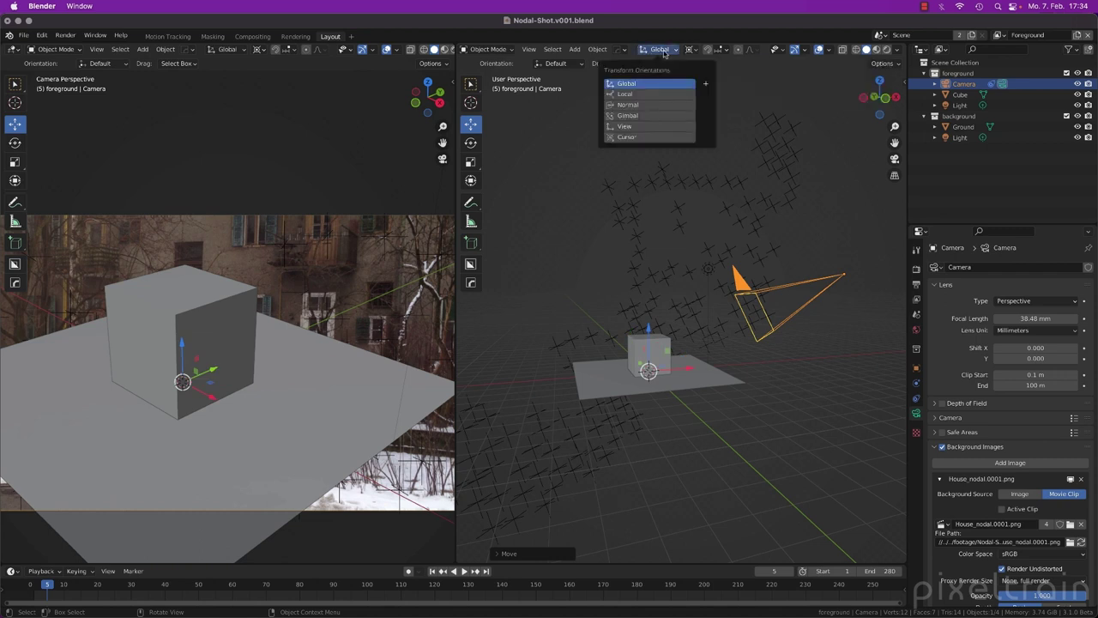
key("comma")
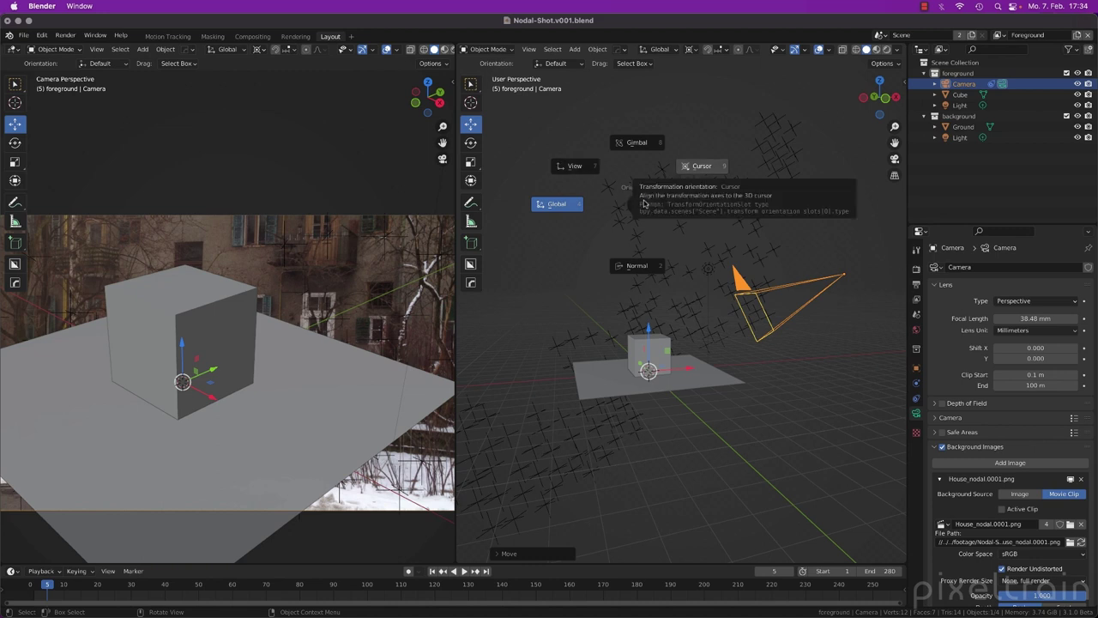
left_click(673, 115)
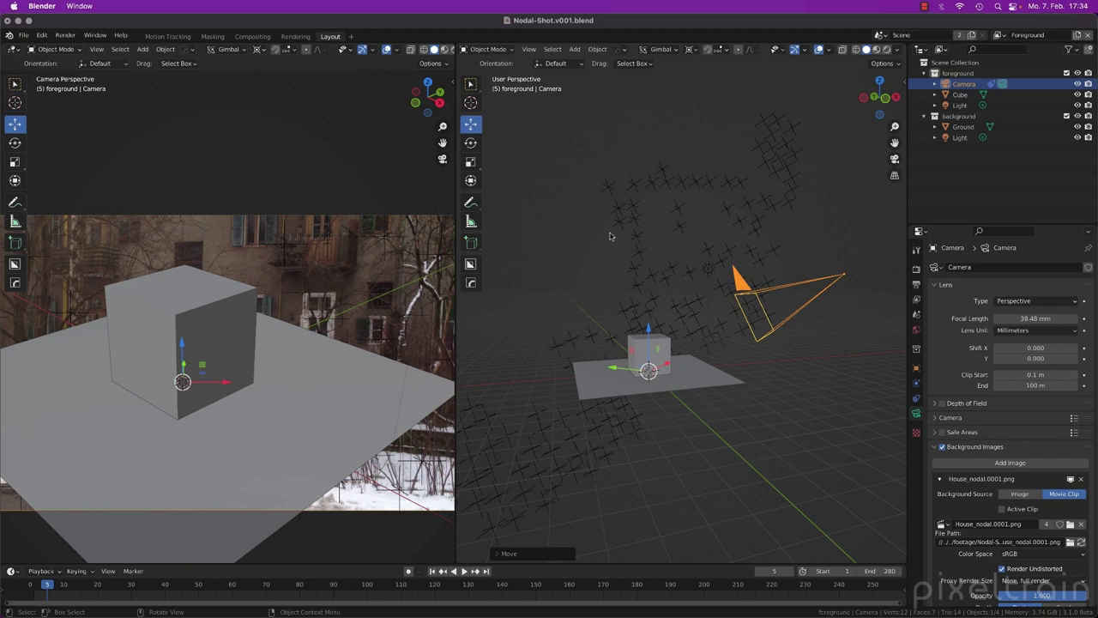
key("period")
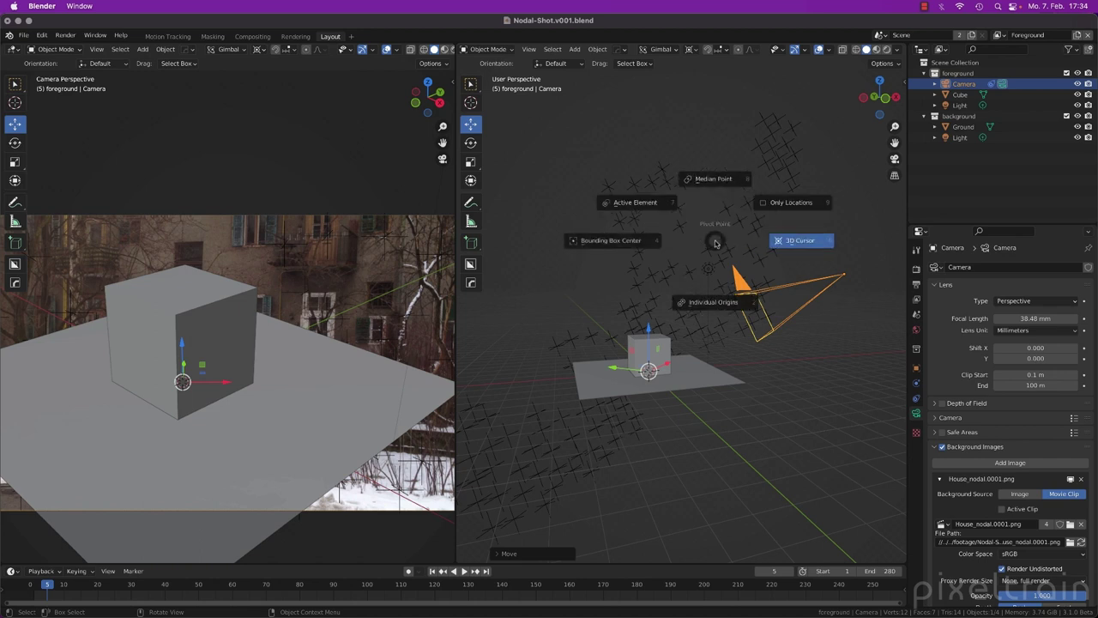
left_click(809, 243)
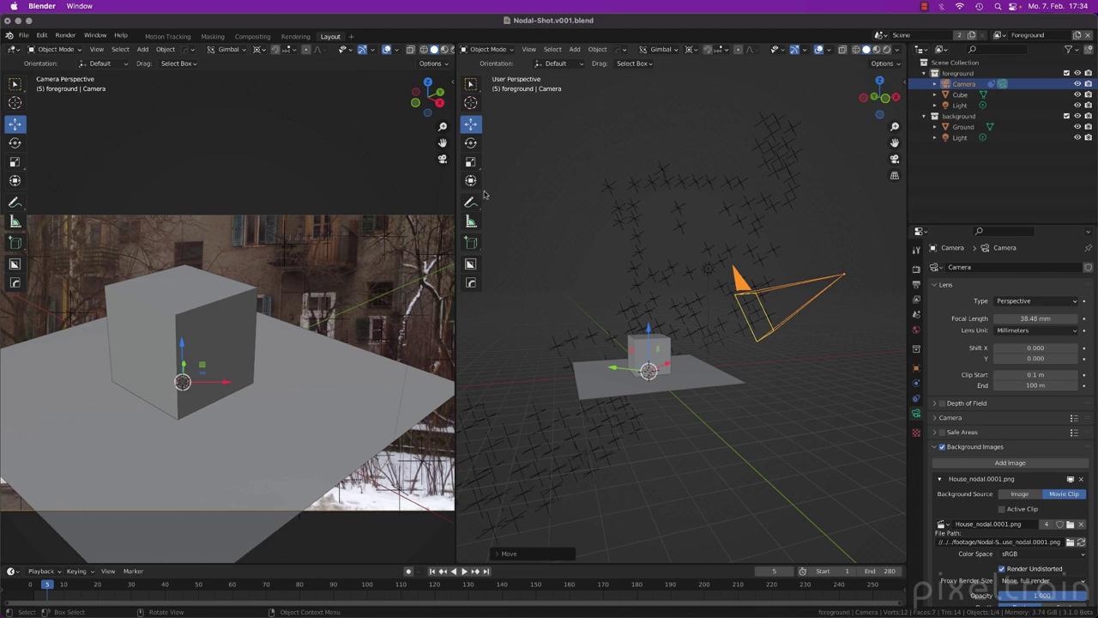
Step: Enlarge and frame the camera view, and trackball-rotate the camera around the 3D cursor until the cube is seen almost front-on
left_click(471, 143)
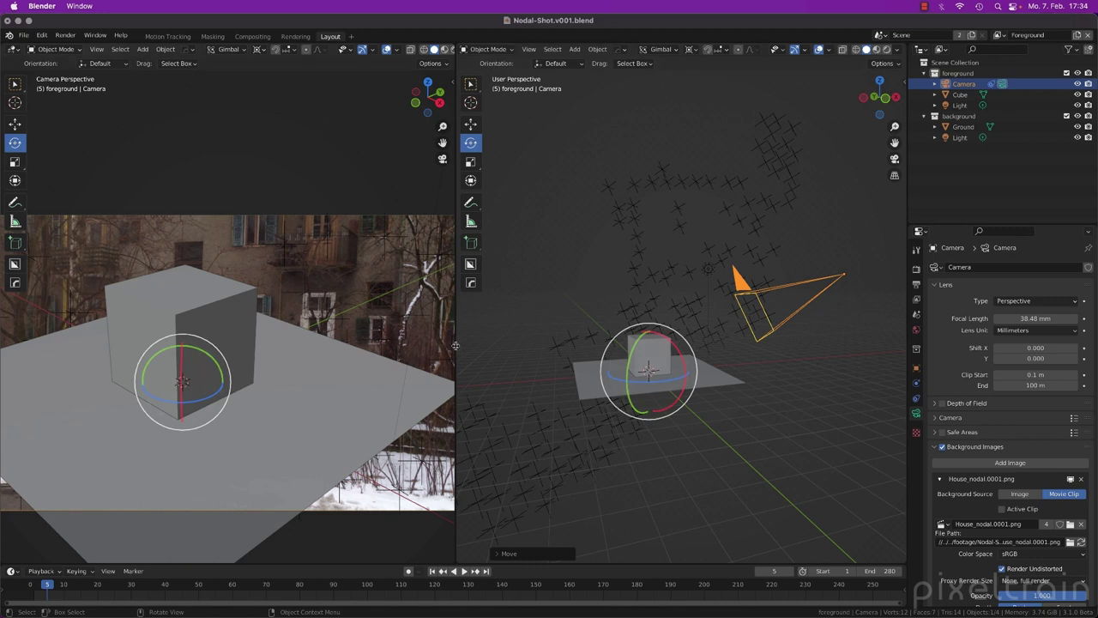
left_click_drag(454, 346, 515, 346)
key("Home")
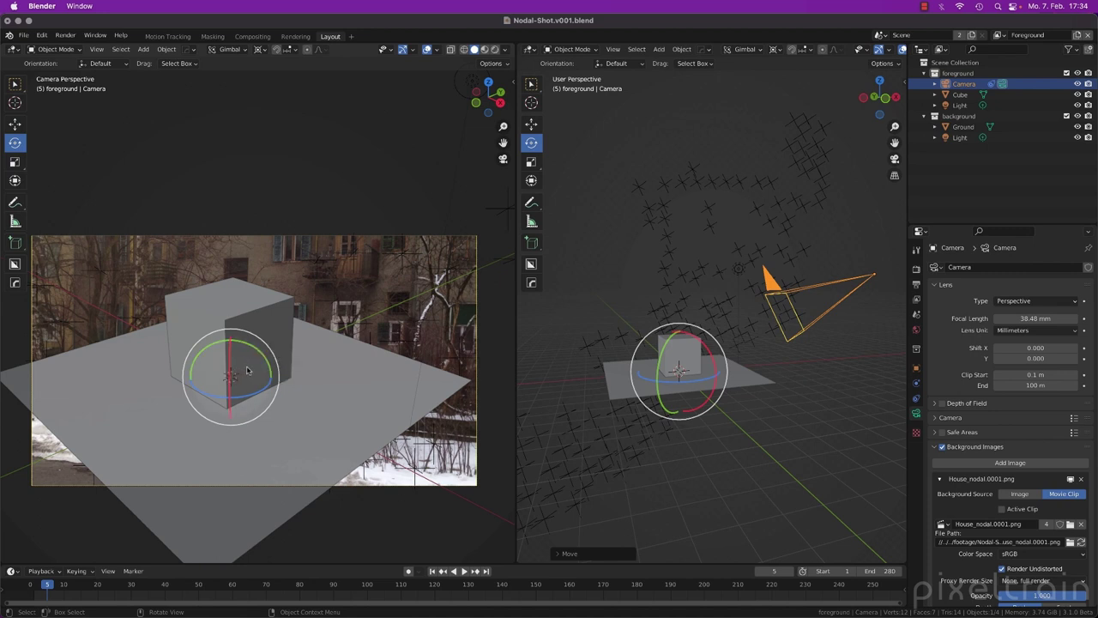
left_click_drag(247, 376, 25, 439)
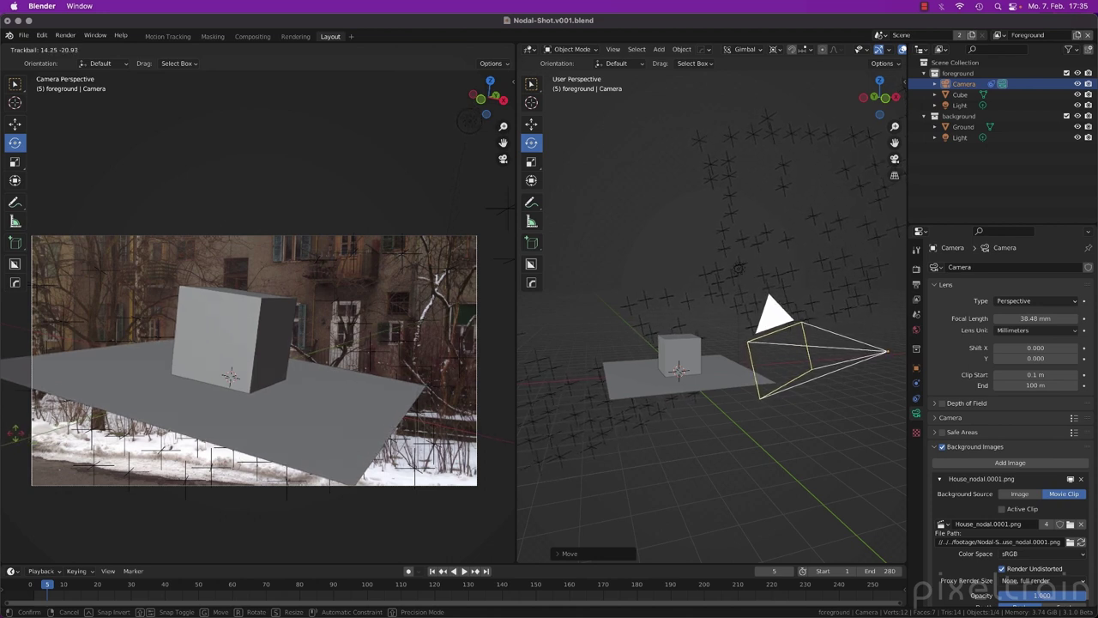
left_click_drag(14, 429, 244, 502)
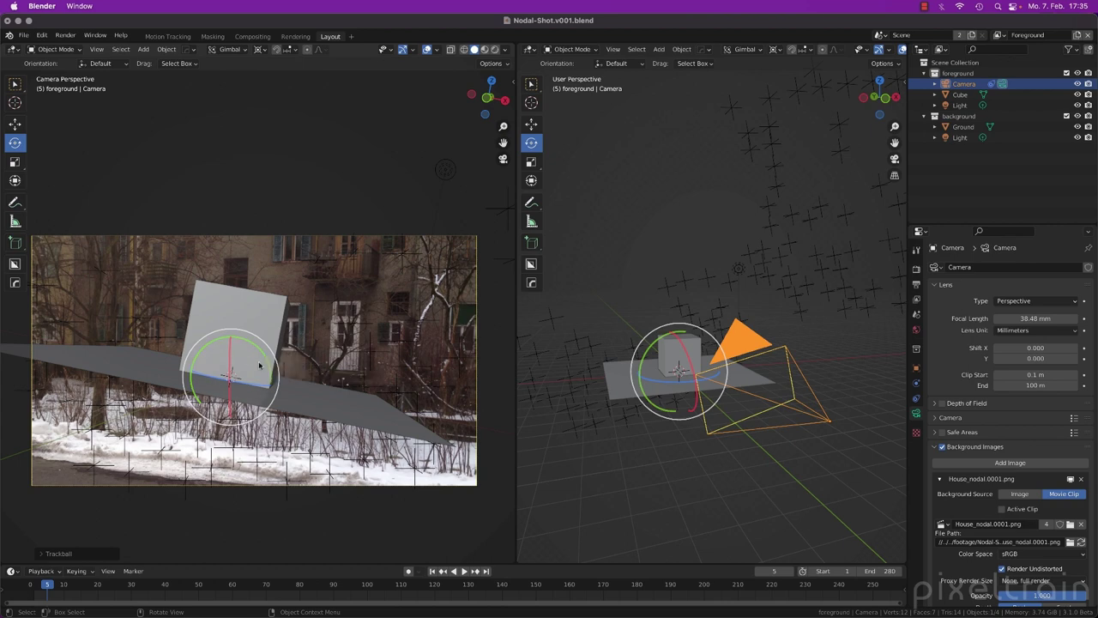
Step: Set the transform orientation to Local and rotate the camera about its local axes to level the ground plane in the footage
key("comma")
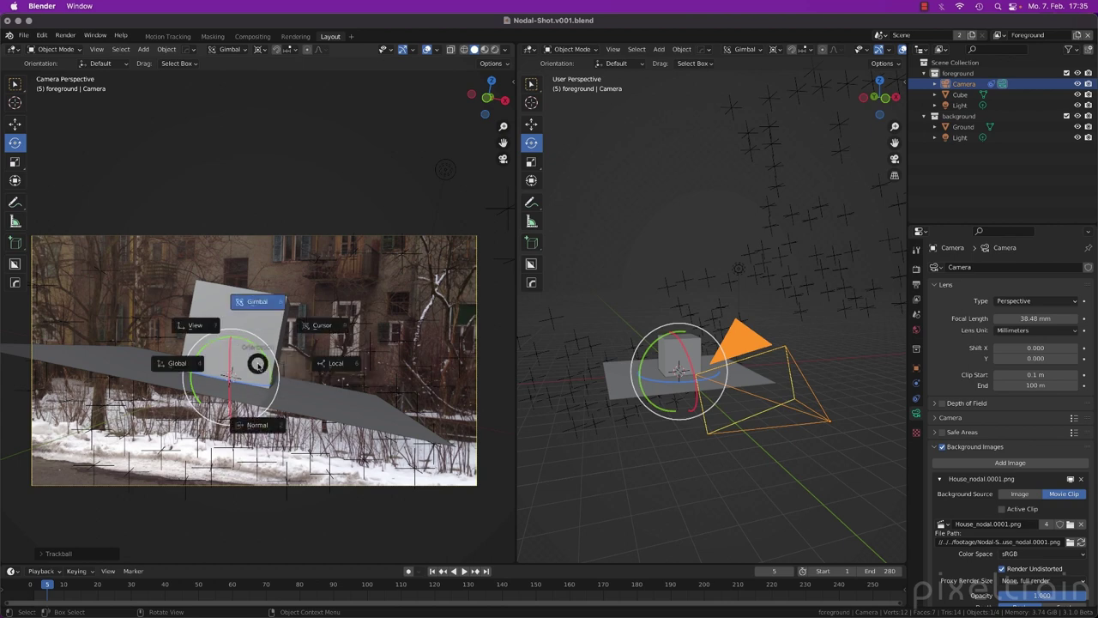
left_click(328, 368)
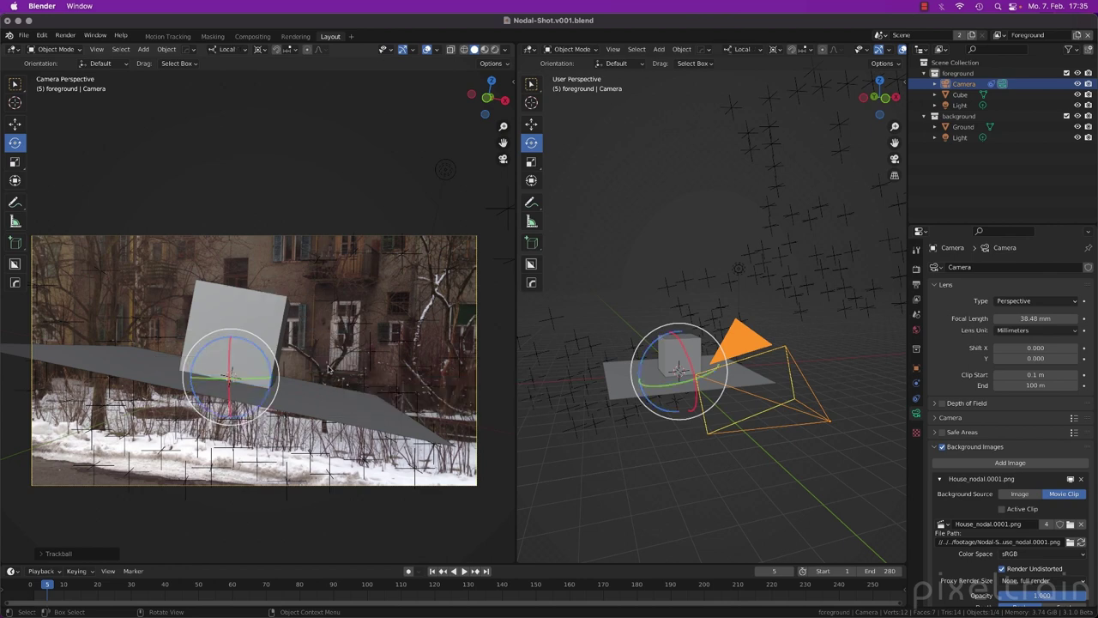
mouse_move(276, 369)
left_mouse_down()
mouse_move(253, 326)
mouse_move(265, 360)
mouse_move(258, 345)
mouse_move(231, 357)
mouse_move(266, 358)
left_mouse_up()
key("x")
key("r")
left_click(231, 358)
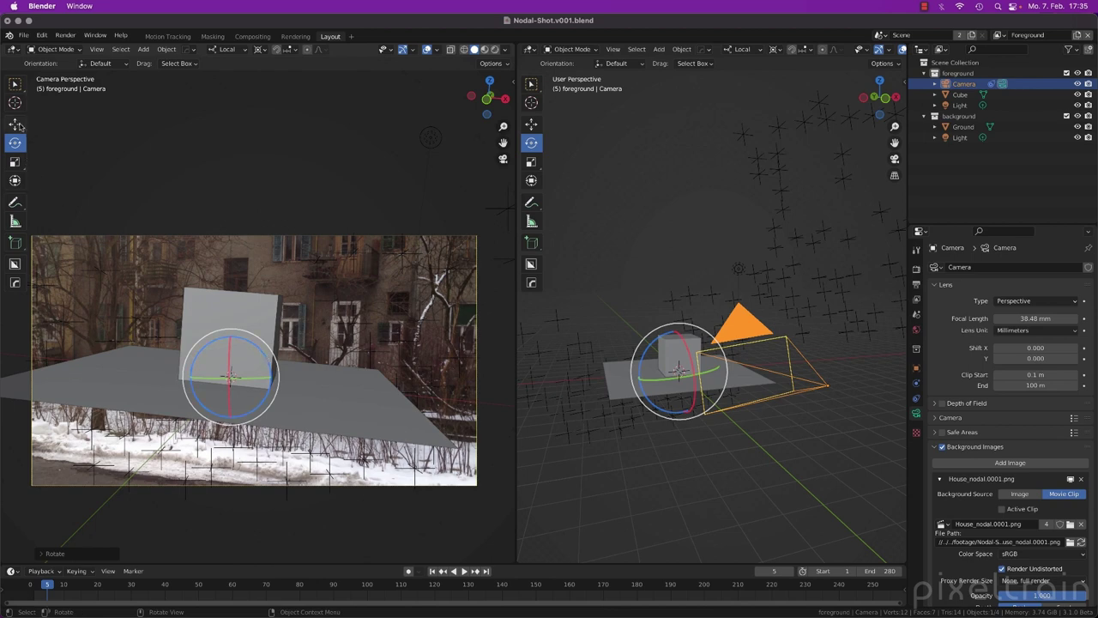
Step: Compare Global and Local orientation for the Move gizmo, and move the camera about 1.34 m along its local Y axis
left_click(15, 125)
left_click(231, 337)
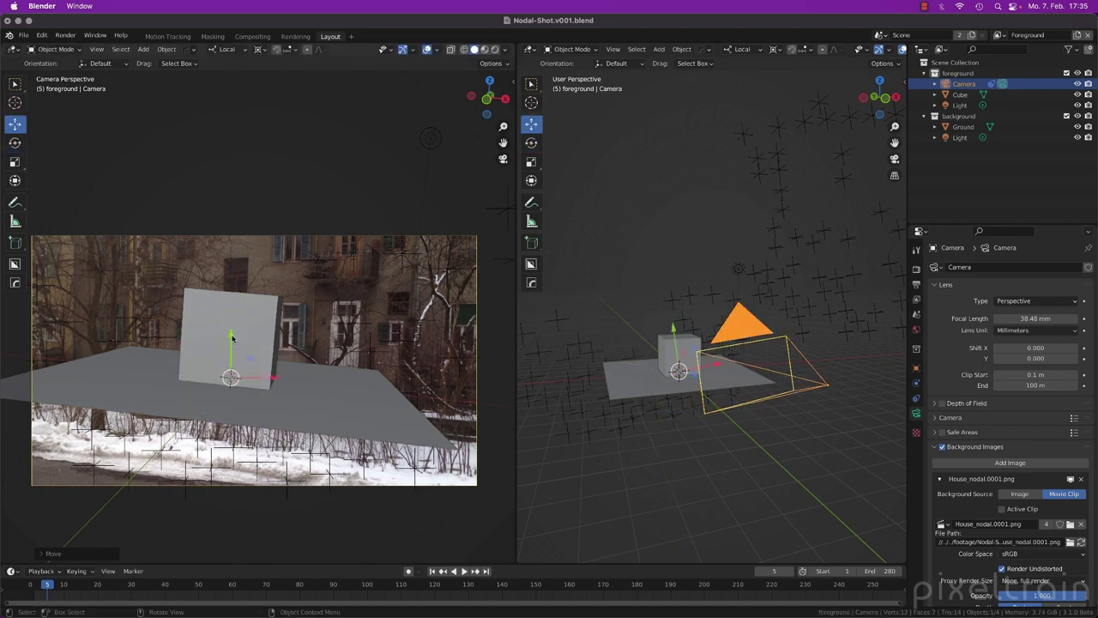
key("z")
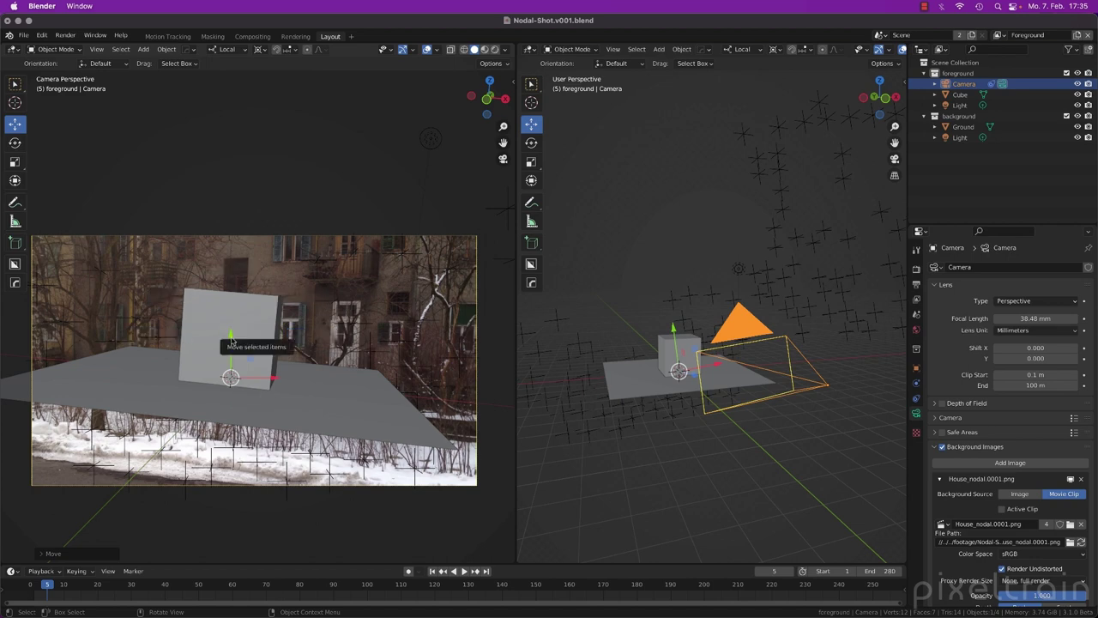
key("comma")
left_click(159, 339)
key("comma")
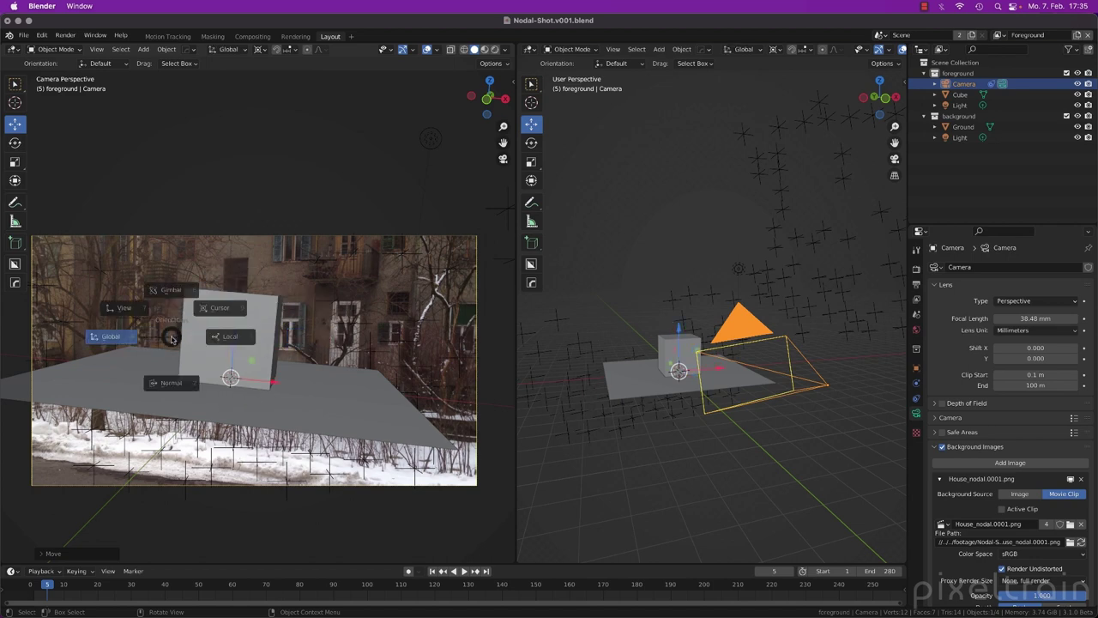
left_click(264, 342)
key("g")
key("y")
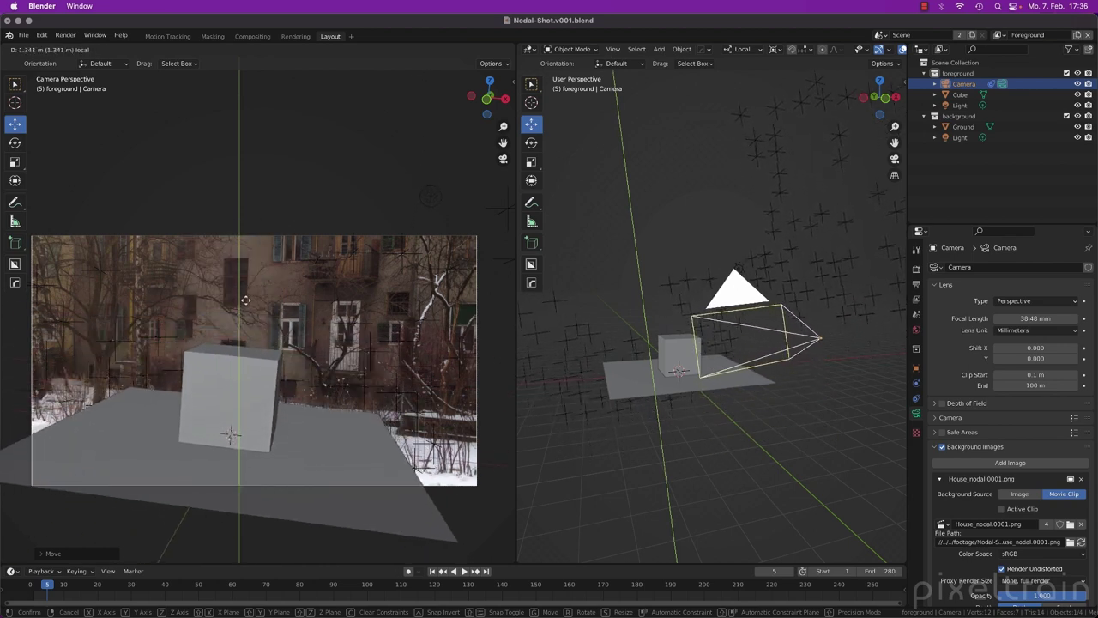
left_click(245, 301)
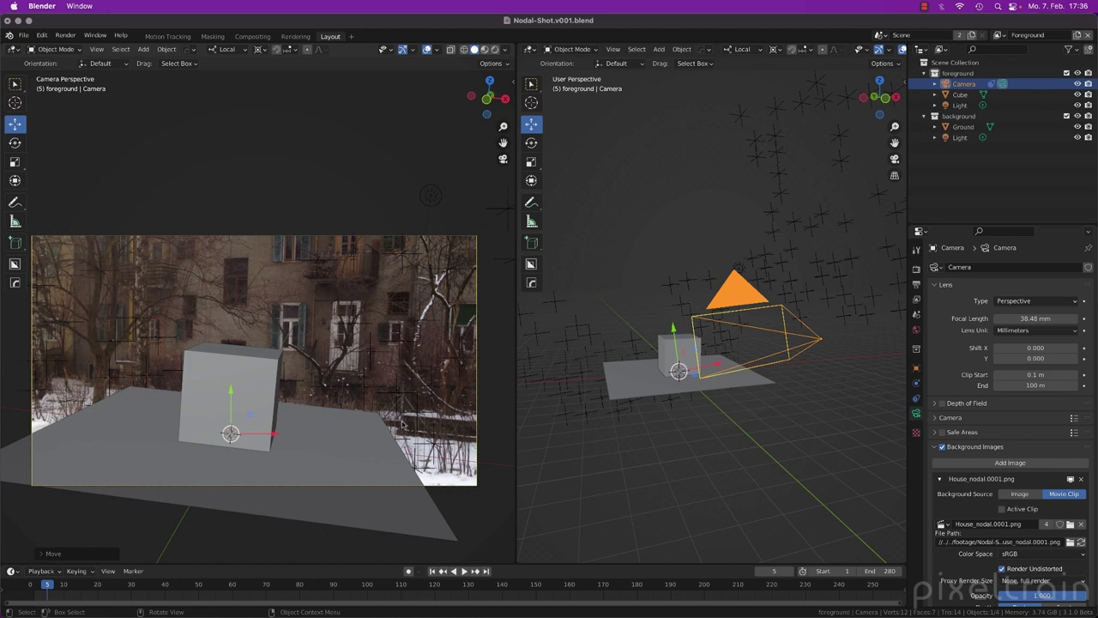
Step: Show the camera view in wireframe and lower the background footage's opacity to about 0.45
key("z")
left_click(370, 410)
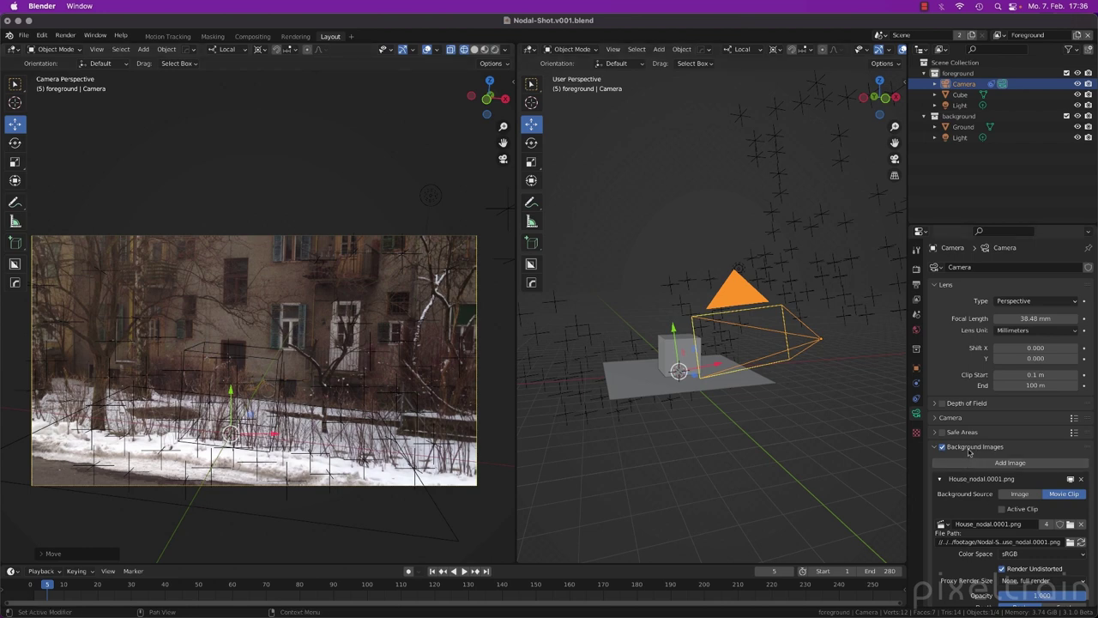
left_click_drag(1077, 596, 1038, 597)
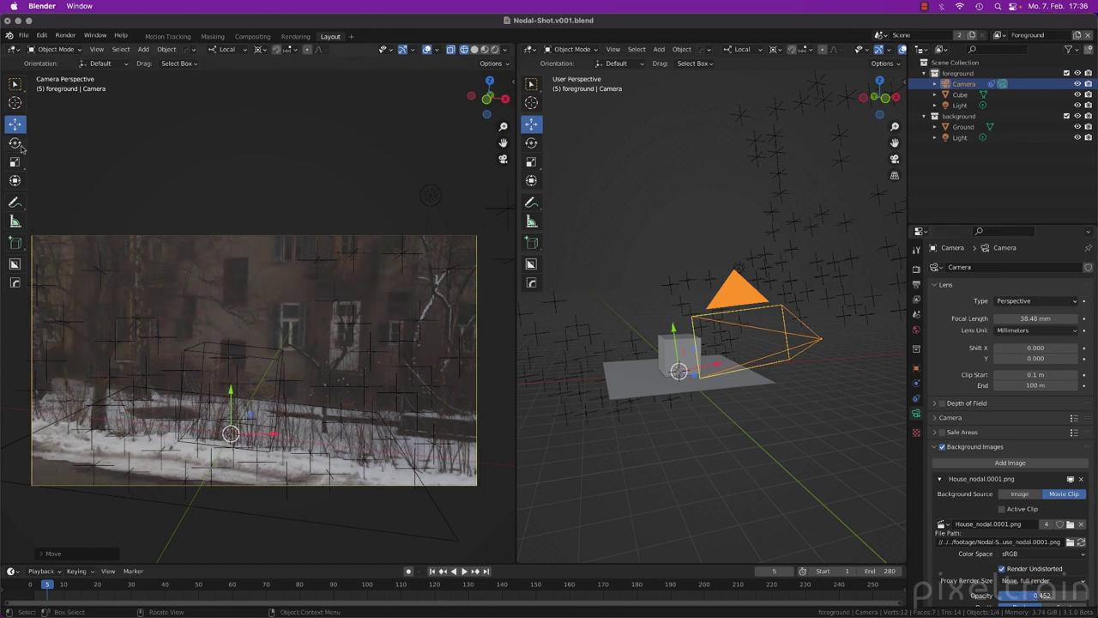
Step: Fine-tune the camera's rotation about the 3D cursor and shift it slightly along local Y to match the footage's perspective
left_click(16, 143)
left_click(265, 419)
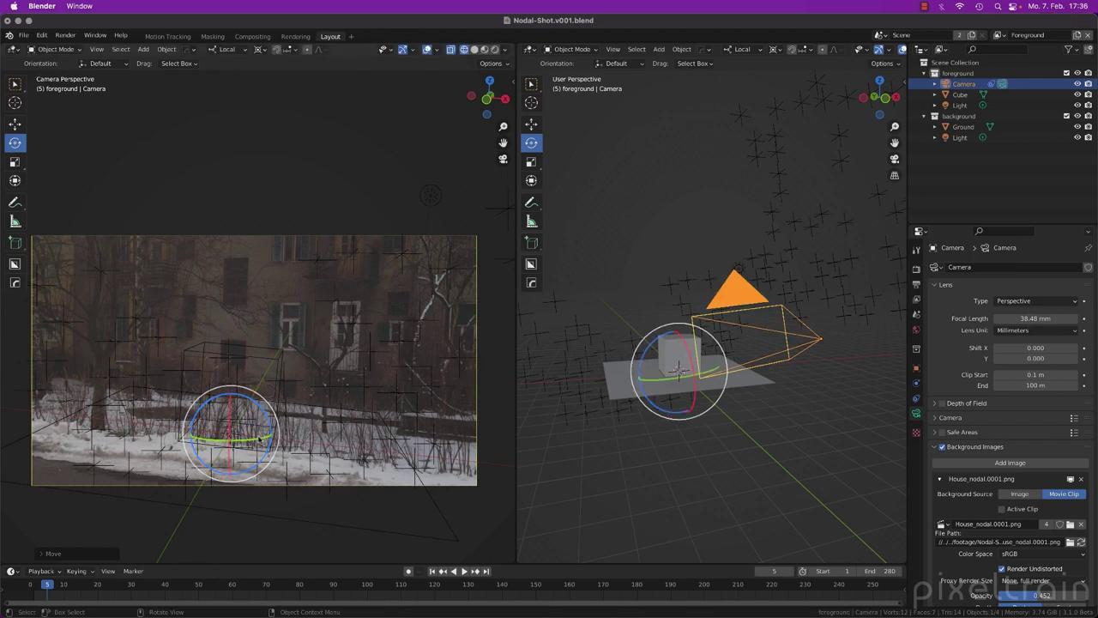
left_click_drag(265, 417, 243, 406)
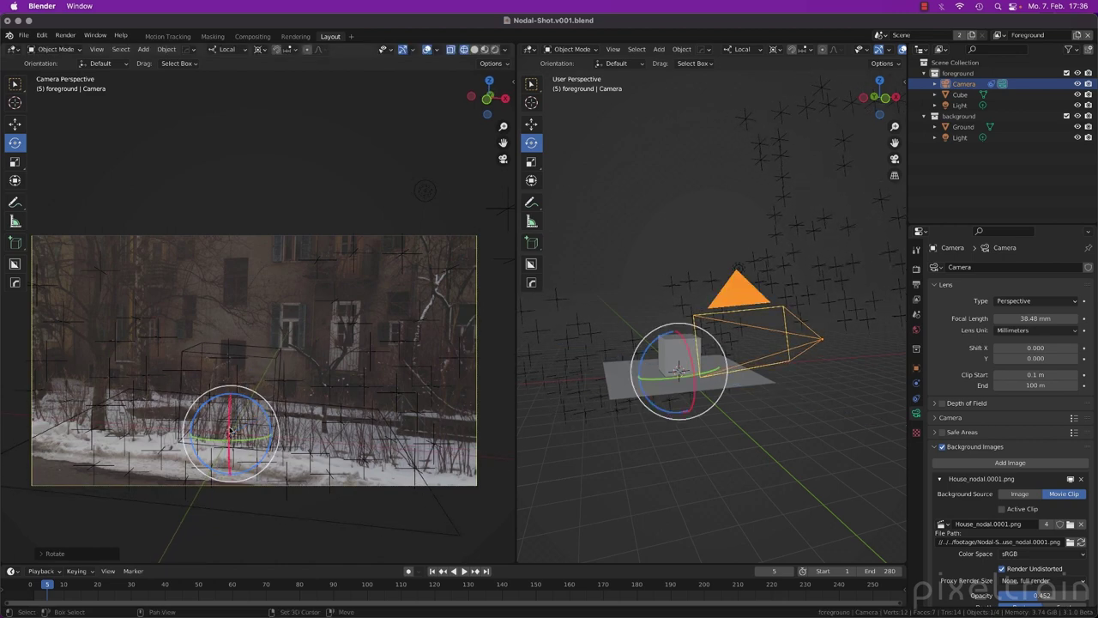
left_click_drag(229, 430, 242, 421)
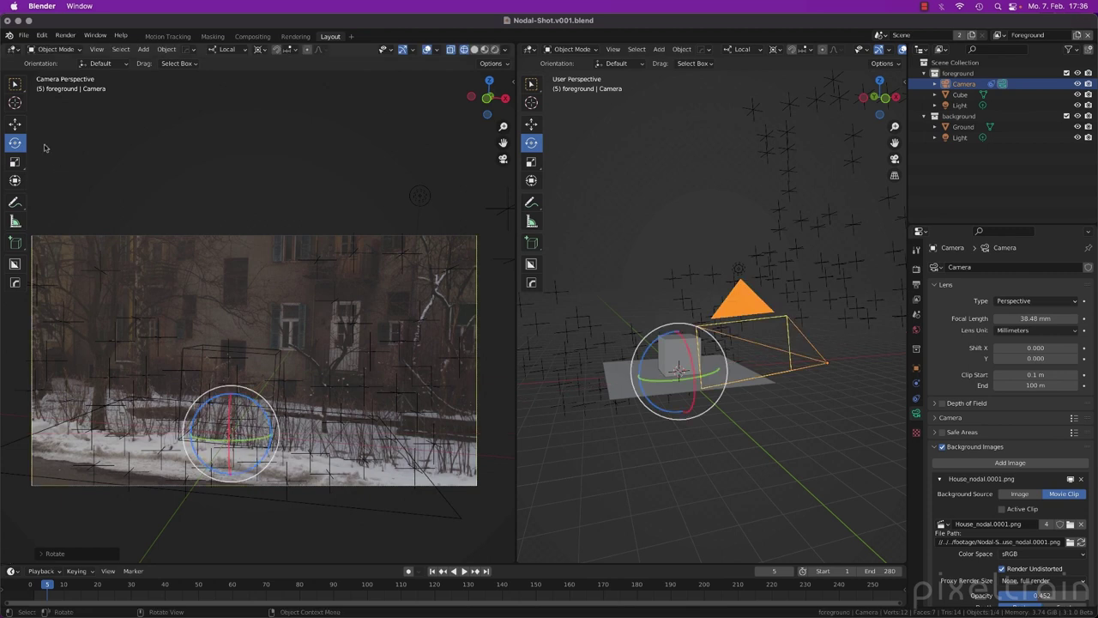
left_click(14, 126)
left_click_drag(228, 396, 230, 396)
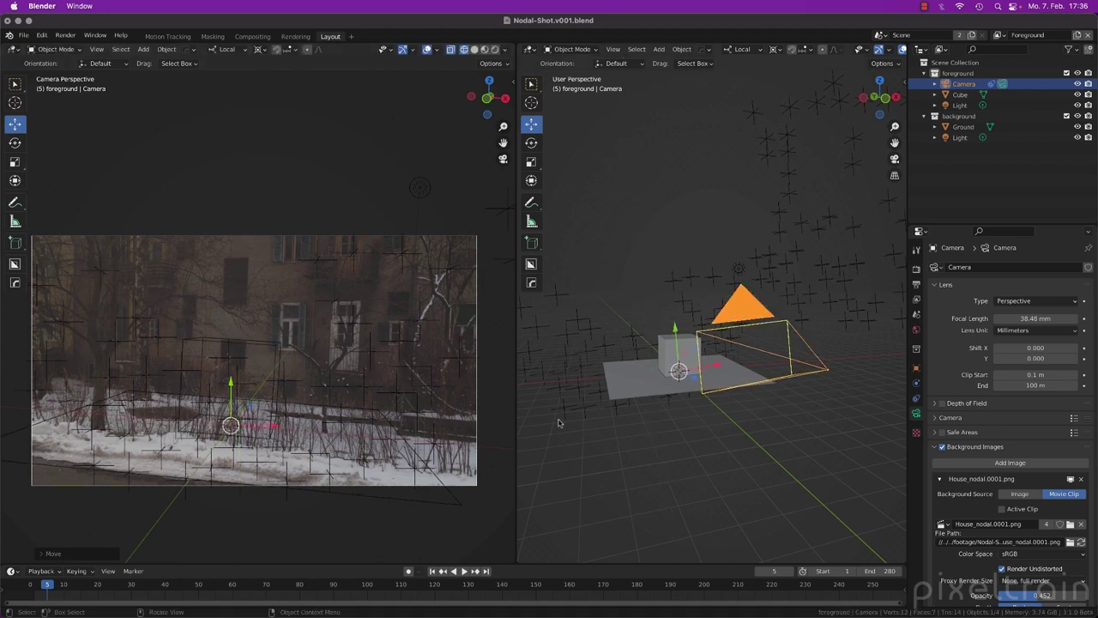
Step: Return the camera view to solid shading and save the file
key("z")
left_click(447, 396)
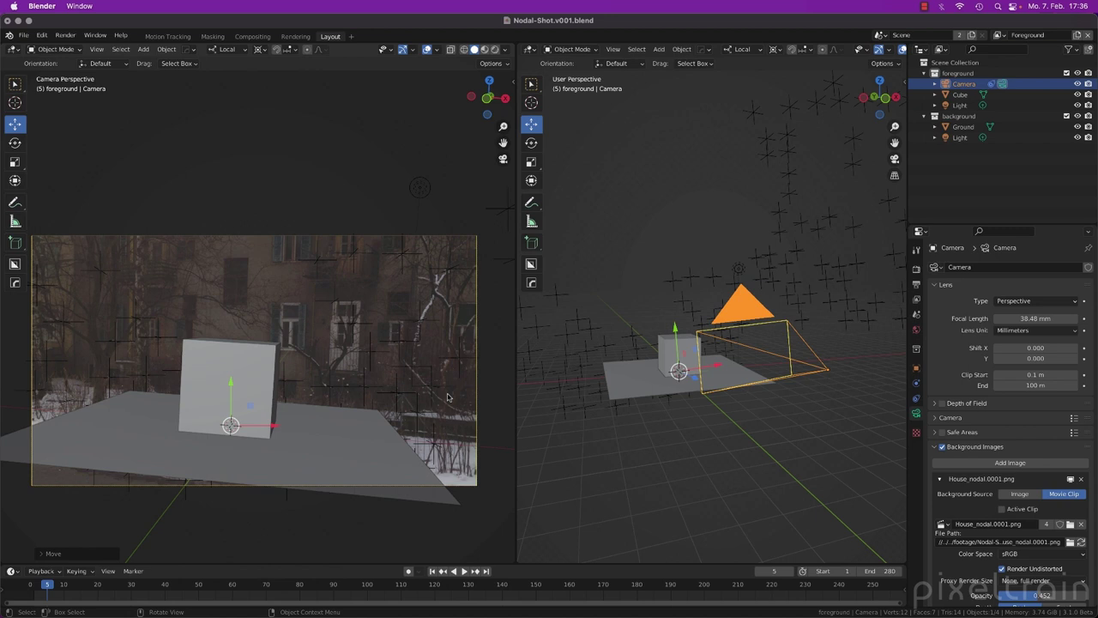
key("ctrl+s")
Step: Hide the Ground plane and play the shot from near its start to check the cube against the footage
left_click(354, 448)
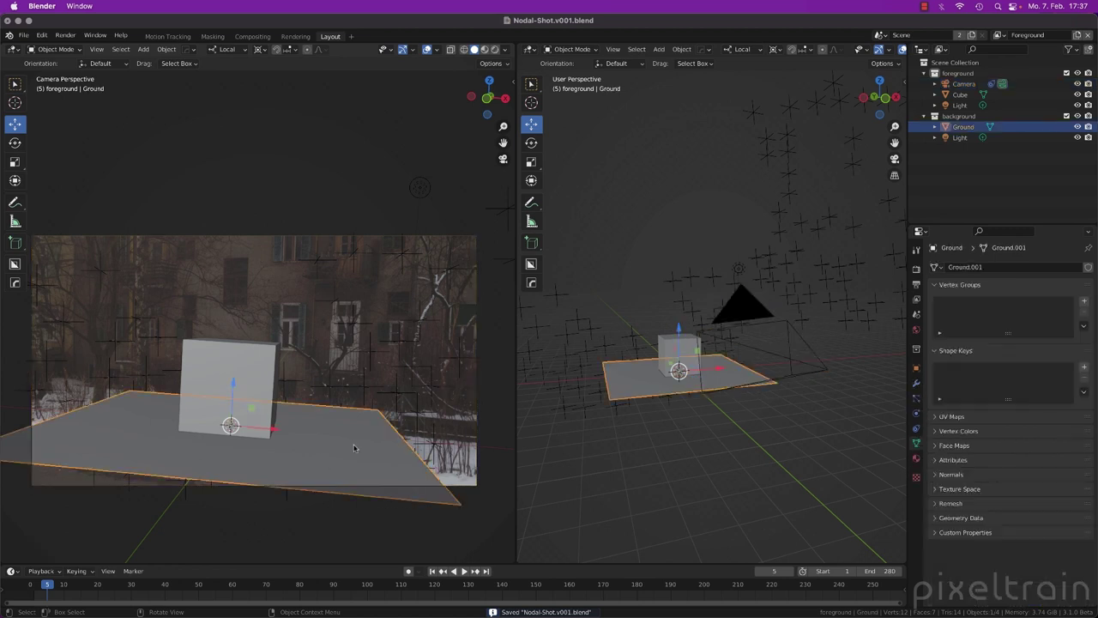
key("h")
left_click(39, 586)
key("space")
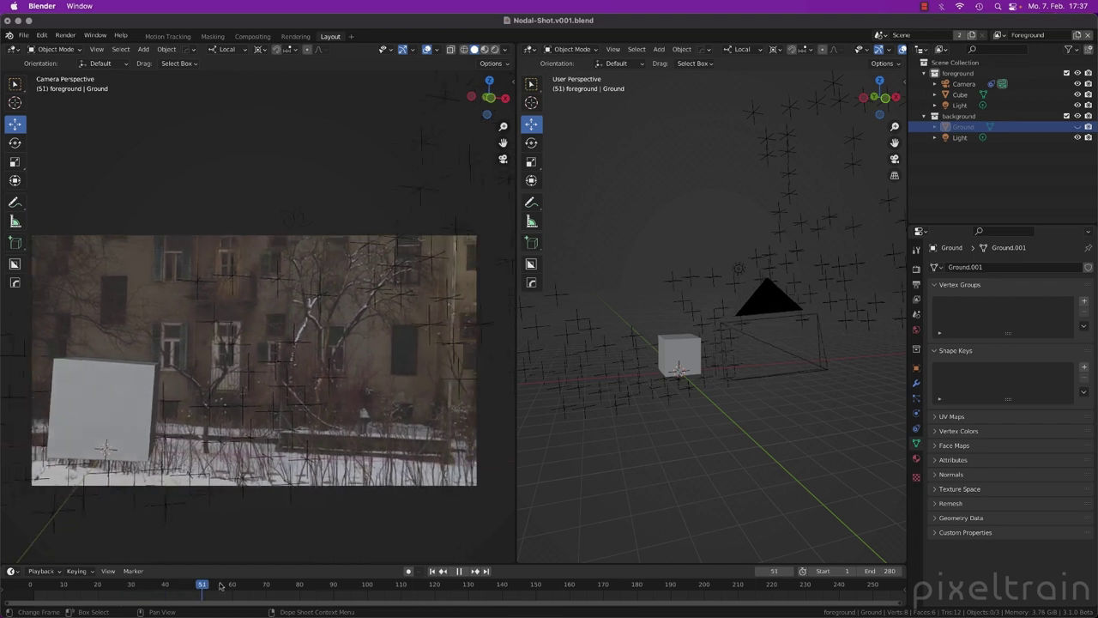
Step: Play the shot twice from near its start to check the cube against the footage, stopping at frame 12
left_click_drag(222, 584, 117, 585)
key("Escape")
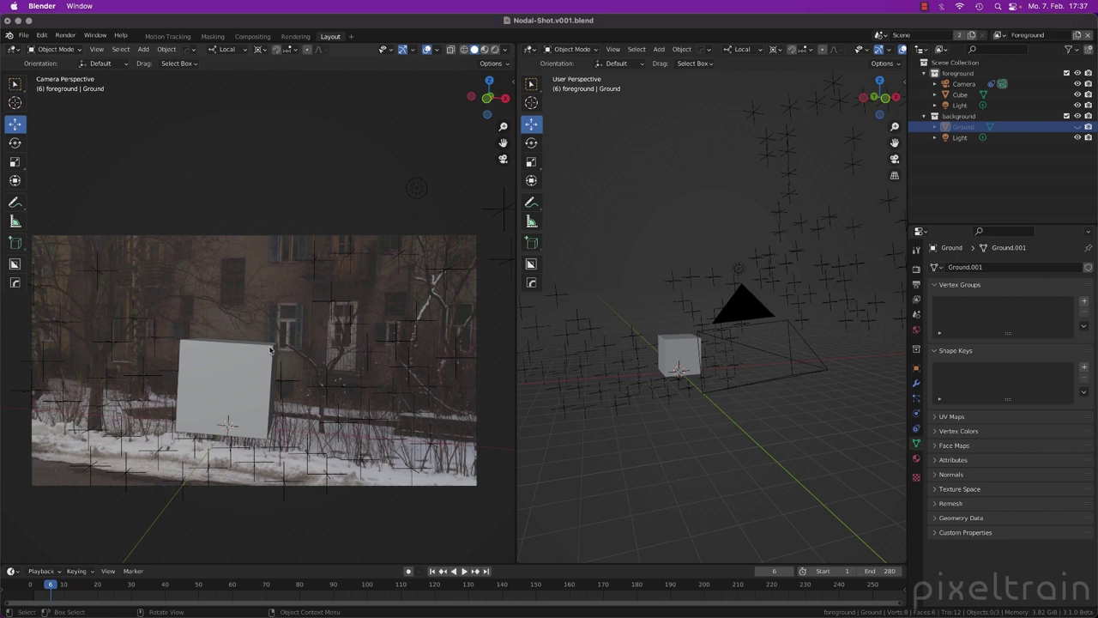
key("space")
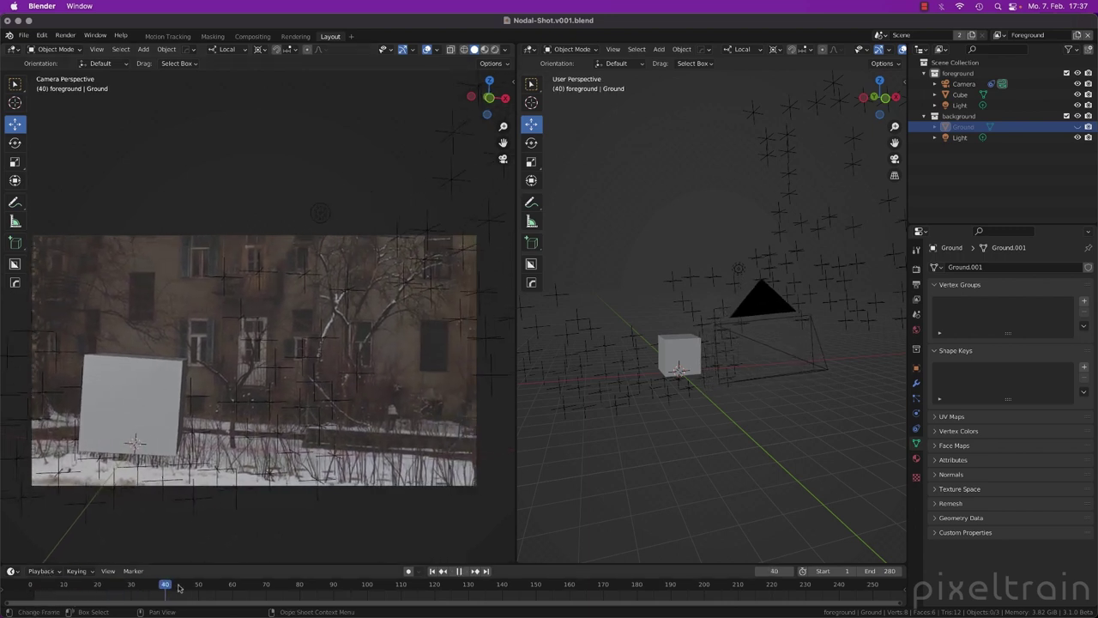
left_click_drag(199, 586, 74, 577)
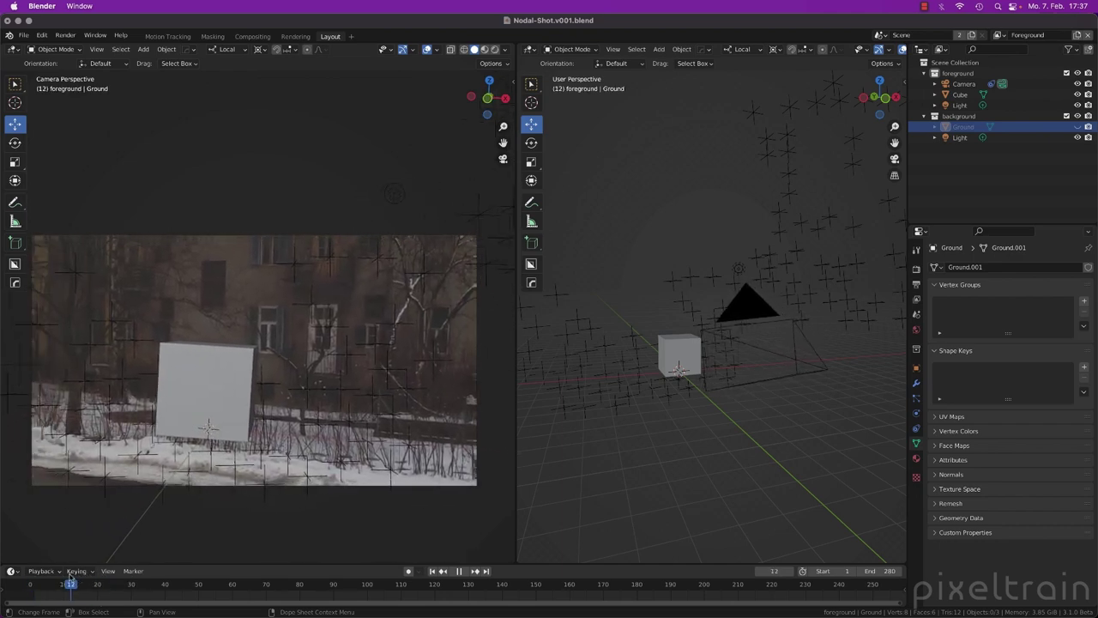
Step: Move the cube back along Y behind the 3D cursor and lower it slightly to sit in the snow
left_click(217, 394)
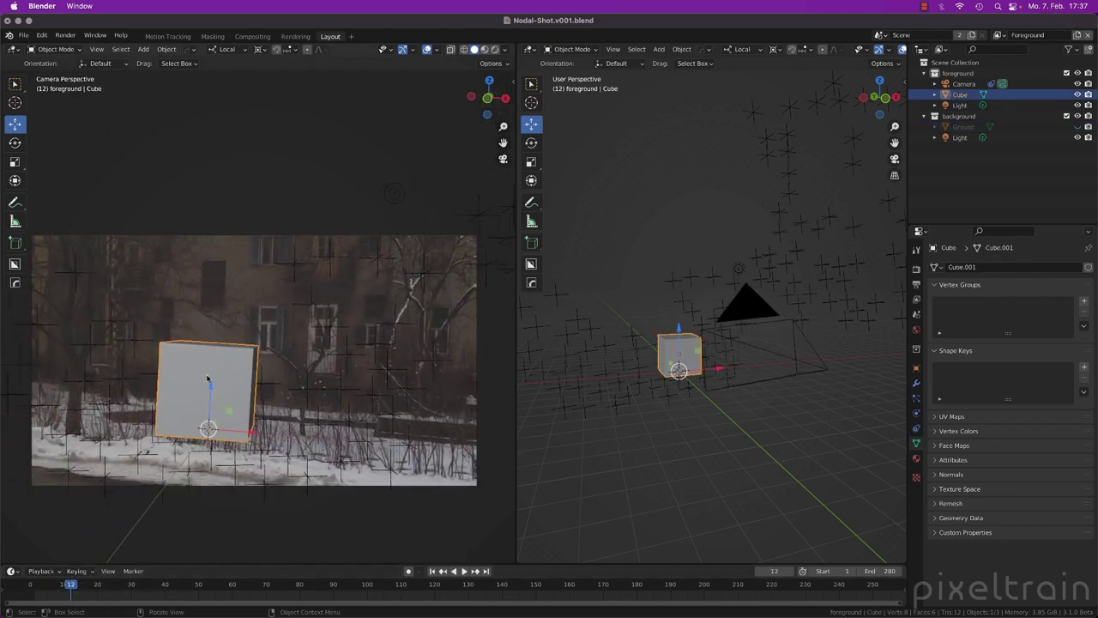
left_click_drag(210, 394, 217, 403)
middle_click_drag(641, 391, 736, 355)
left_click_drag(718, 356, 649, 375)
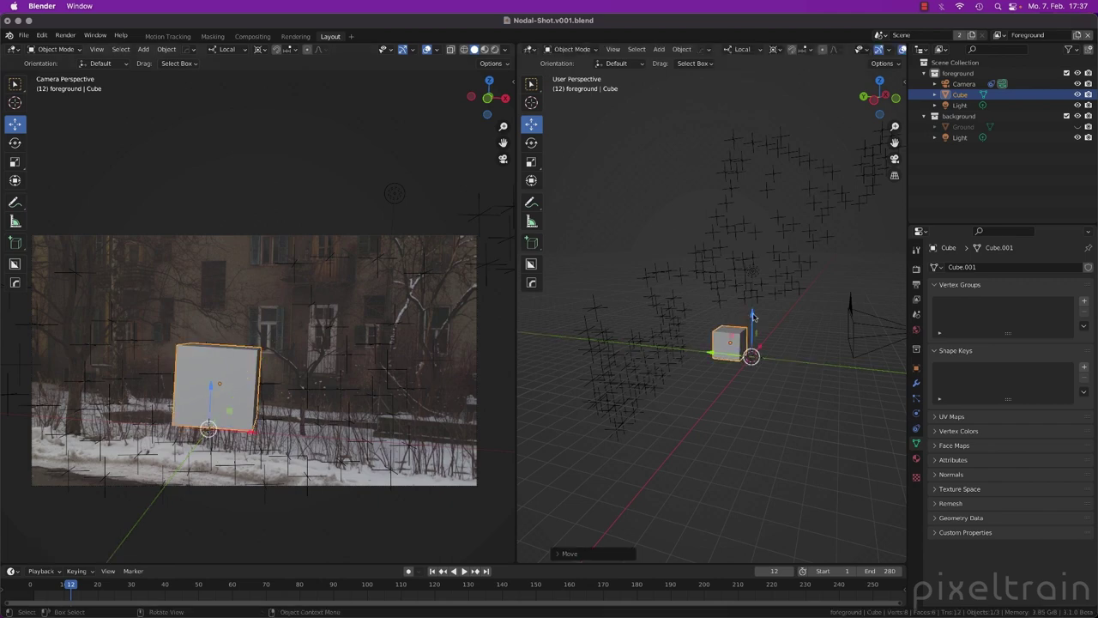
left_click_drag(751, 317, 751, 317)
Step: Unhide the Ground plane and lower it to a Z location of about -0.289 m to meet the cube's base
left_click(677, 319)
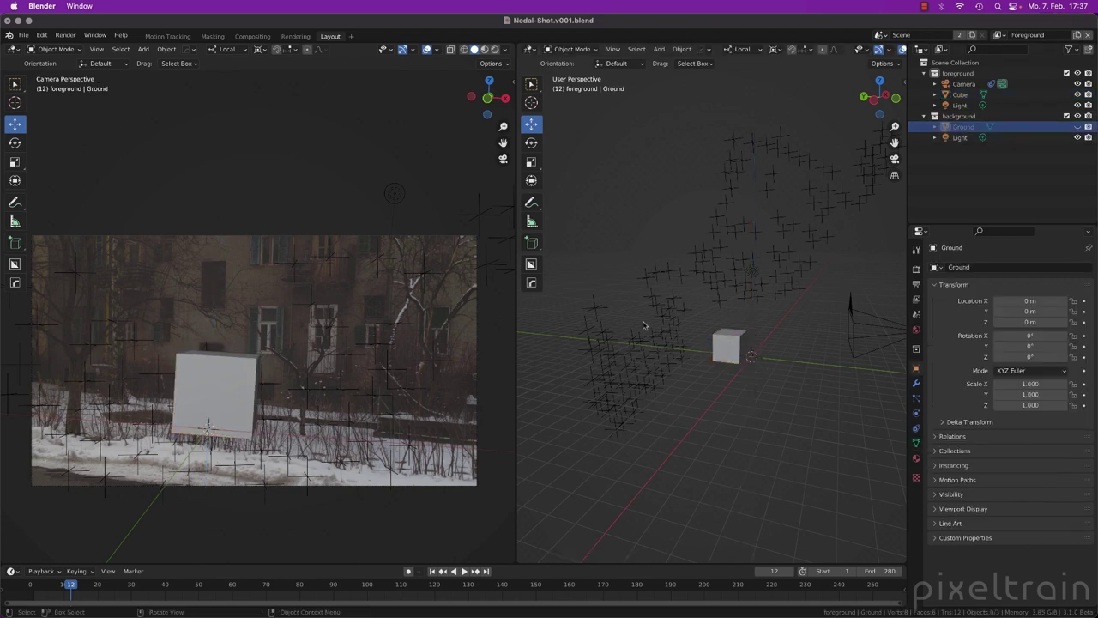
key("alt+h")
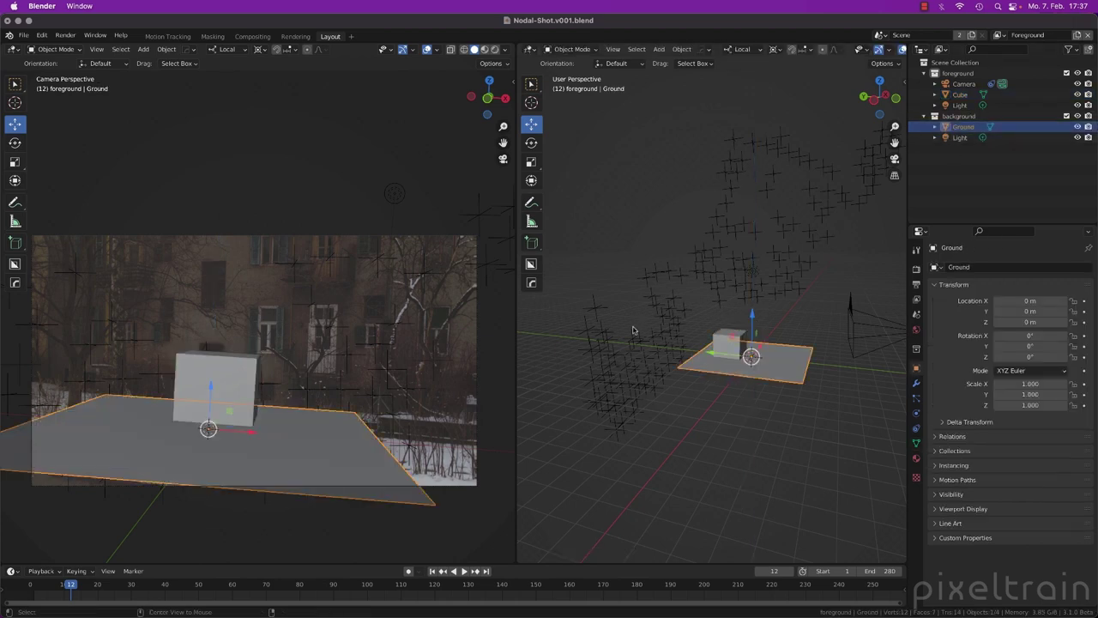
middle_click_drag(562, 442, 735, 397)
middle_click_drag(734, 401, 820, 364)
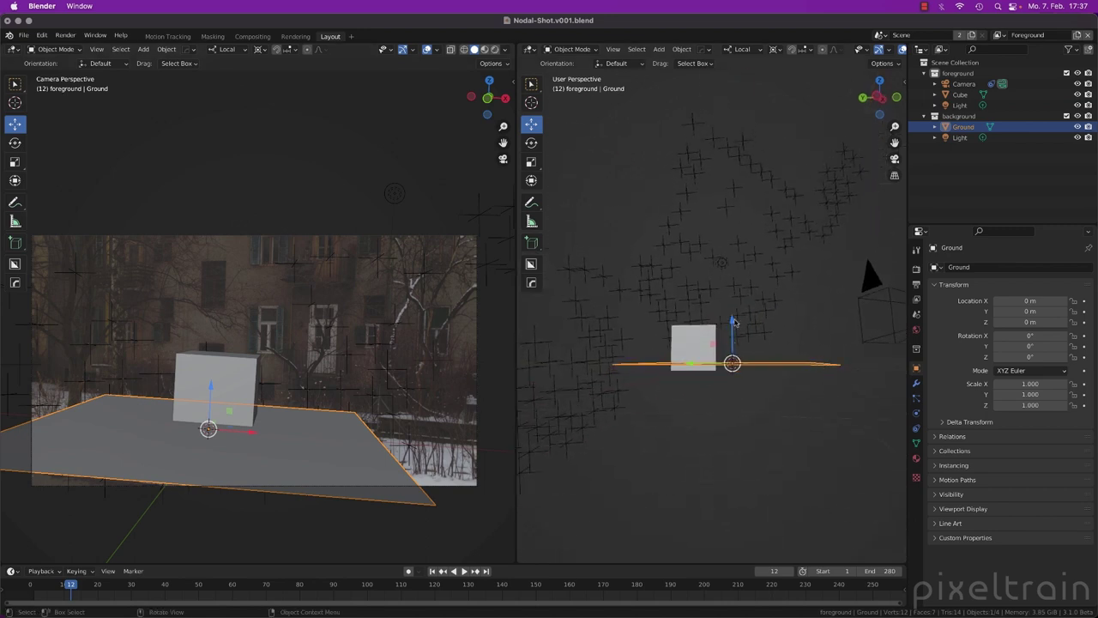
left_click_drag(731, 321, 736, 328)
middle_click_drag(734, 347, 722, 398)
Step: Save the file and join the two 3D viewports into a single one
key("super+s")
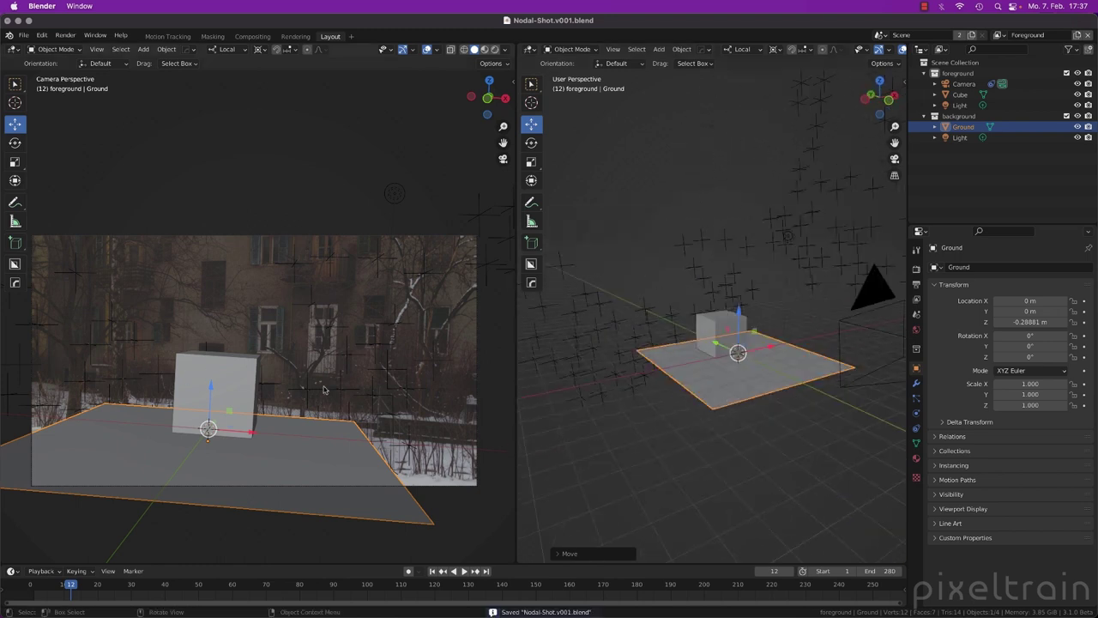
left_click_drag(519, 45, 363, 118)
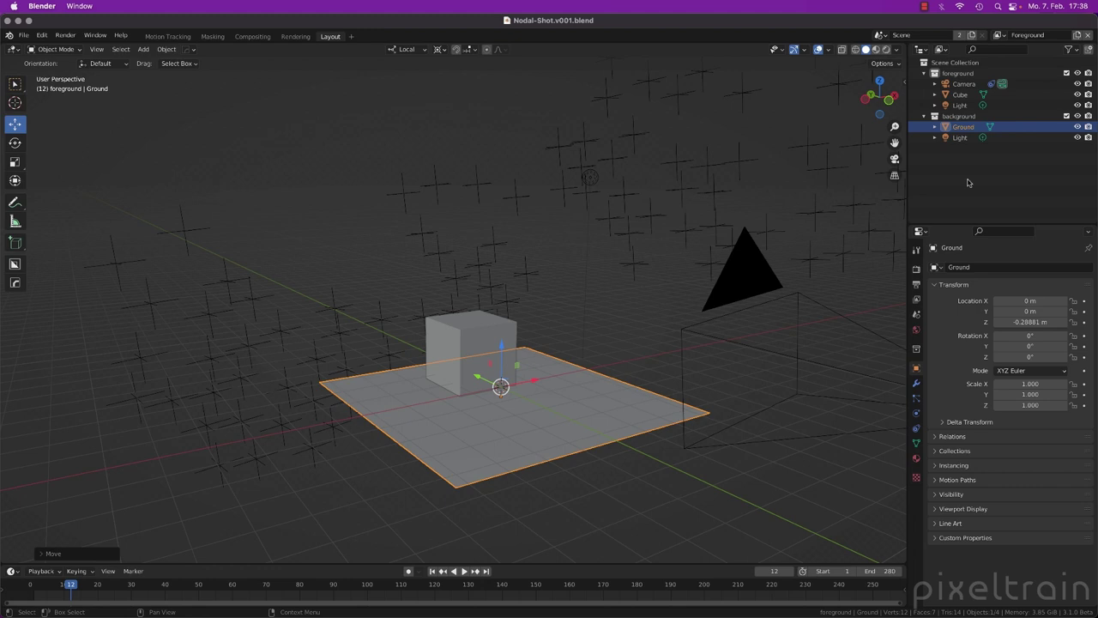
key("ctrl+s")
Step: Delete the Foreground view layer and rename the remaining Background view layer to Scene
left_click(999, 35)
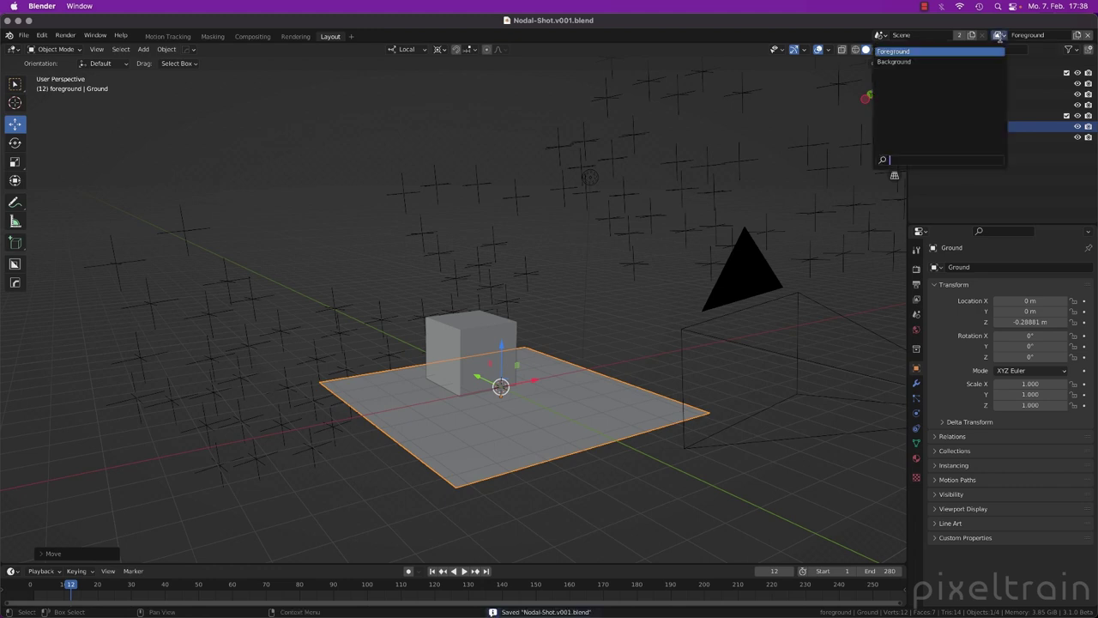
left_click(943, 62)
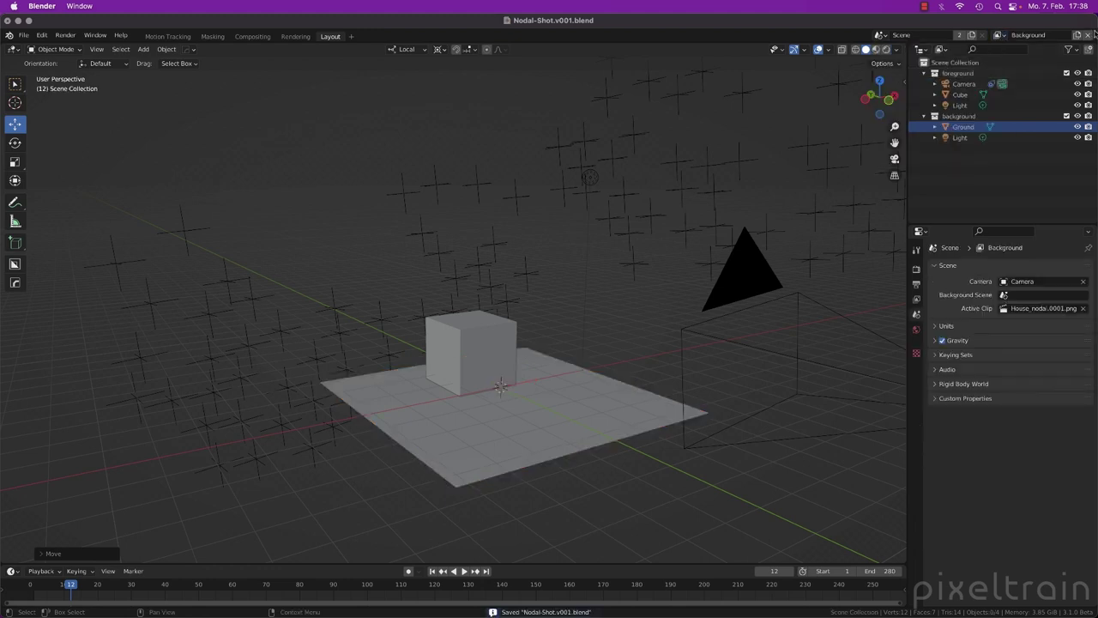
left_click(998, 35)
left_click(976, 49)
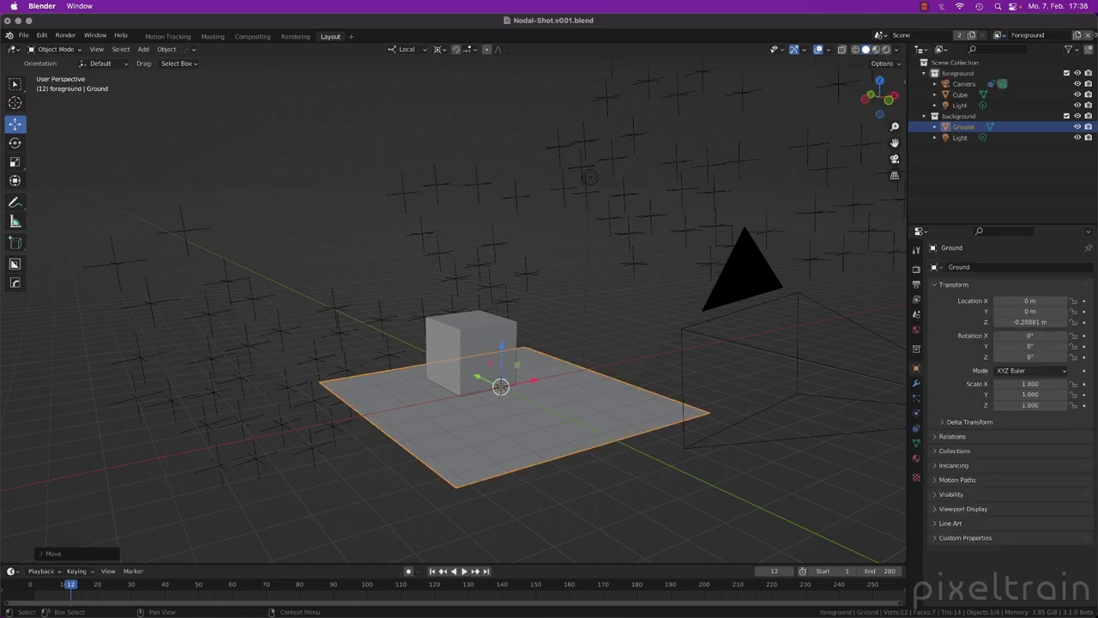
left_click(1088, 35)
left_click(998, 36)
left_click(957, 52)
double_click(1062, 35)
type("Scene")
key("Return")
Step: Show the Holdout and Indirect Only toggles in the outliner and turn off Indirect Only for the foreground collection
left_click(1068, 49)
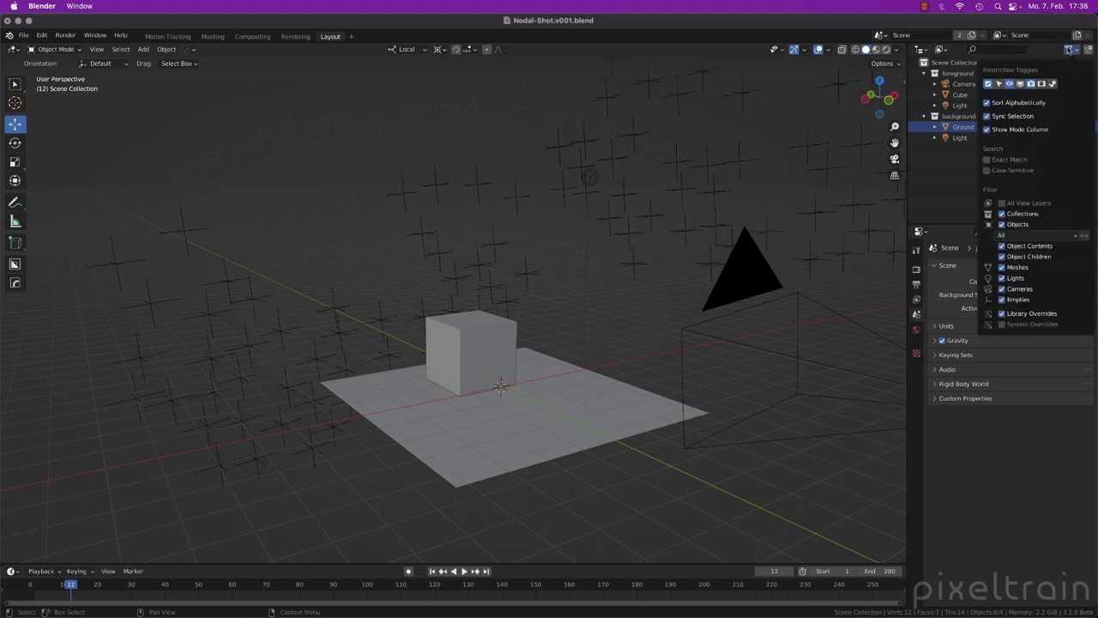
left_click_drag(1044, 87, 1052, 86)
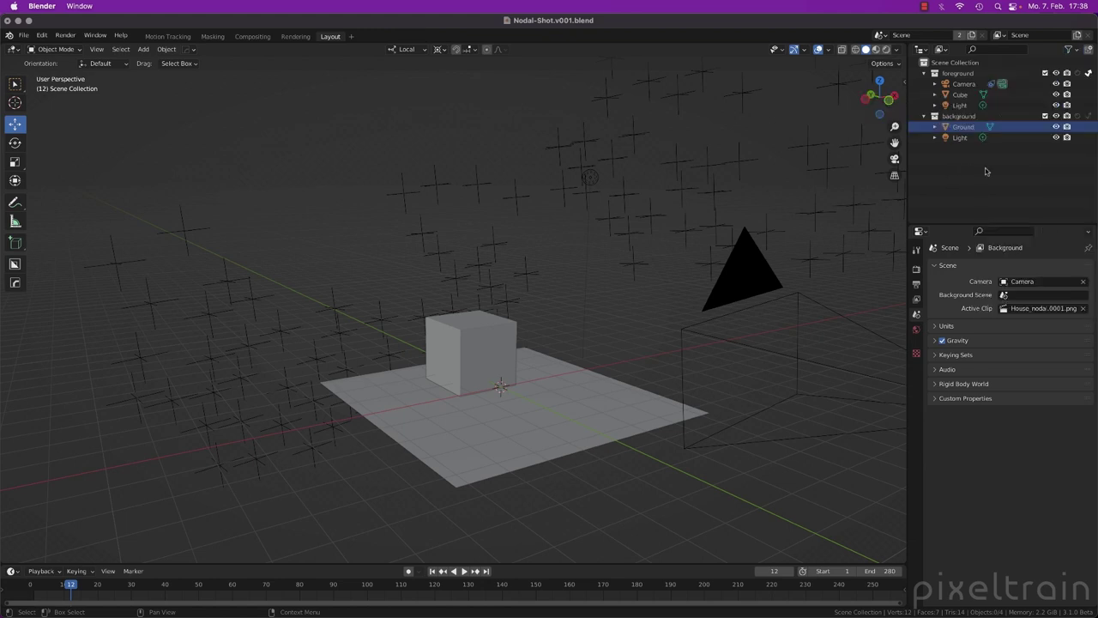
left_click(1091, 77)
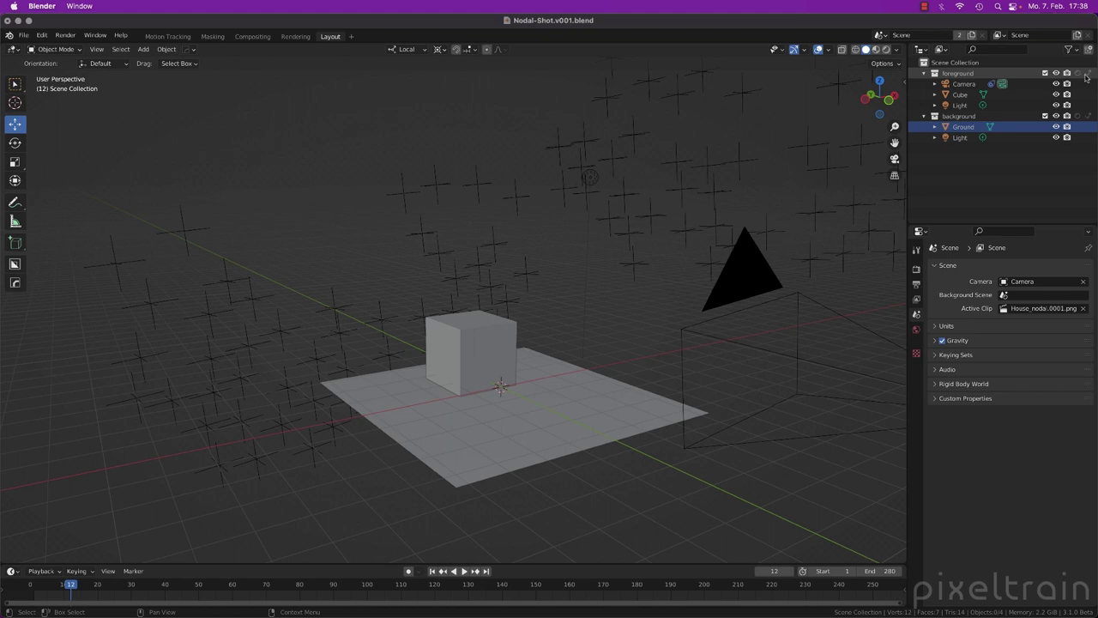
Step: Move Ground into the foreground collection, then delete both lights together with the background collection and save the file
left_click_drag(952, 129, 959, 73)
left_click(968, 127)
key("x")
left_click(967, 127)
key("x")
key("ctrl+s")
Step: Rename the foreground collection to scene and save the file
left_click(957, 73)
double_click(957, 73)
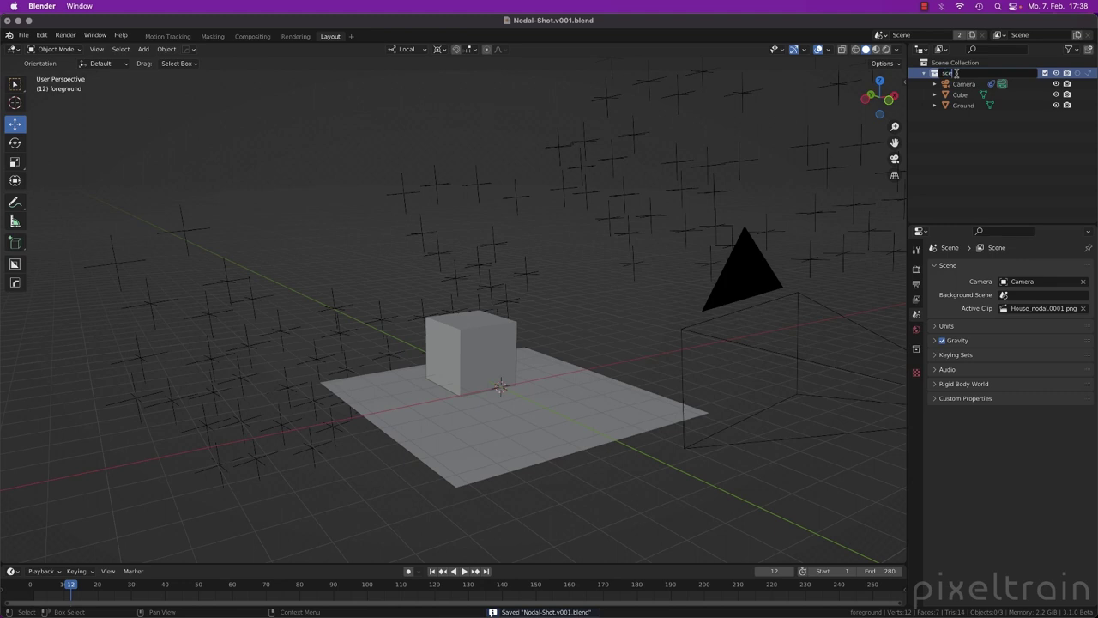
key("Return")
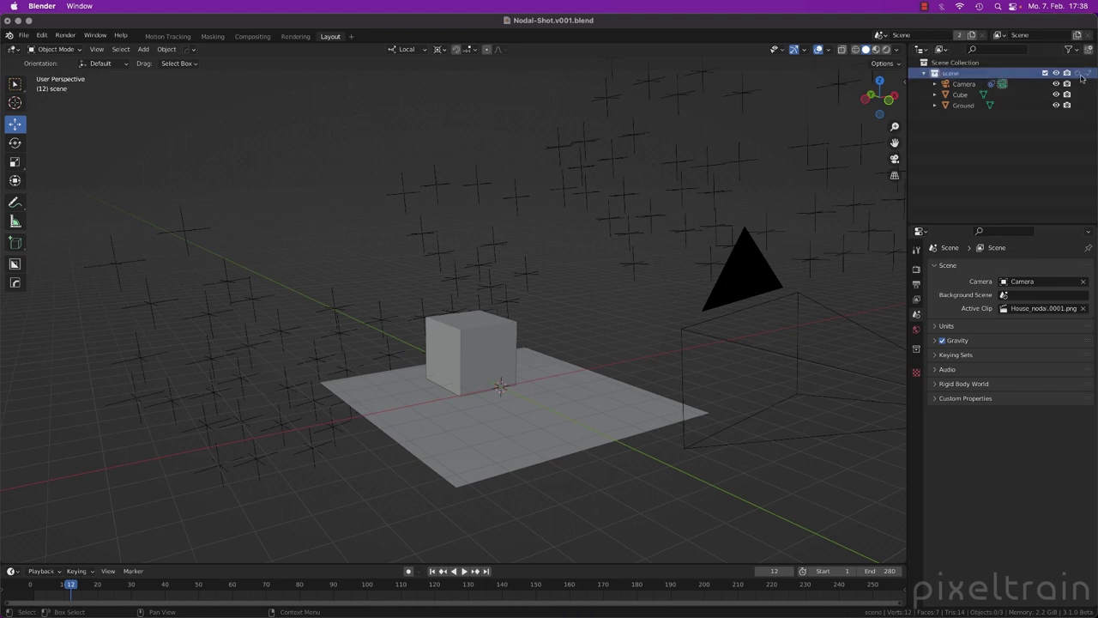
key("super+s")
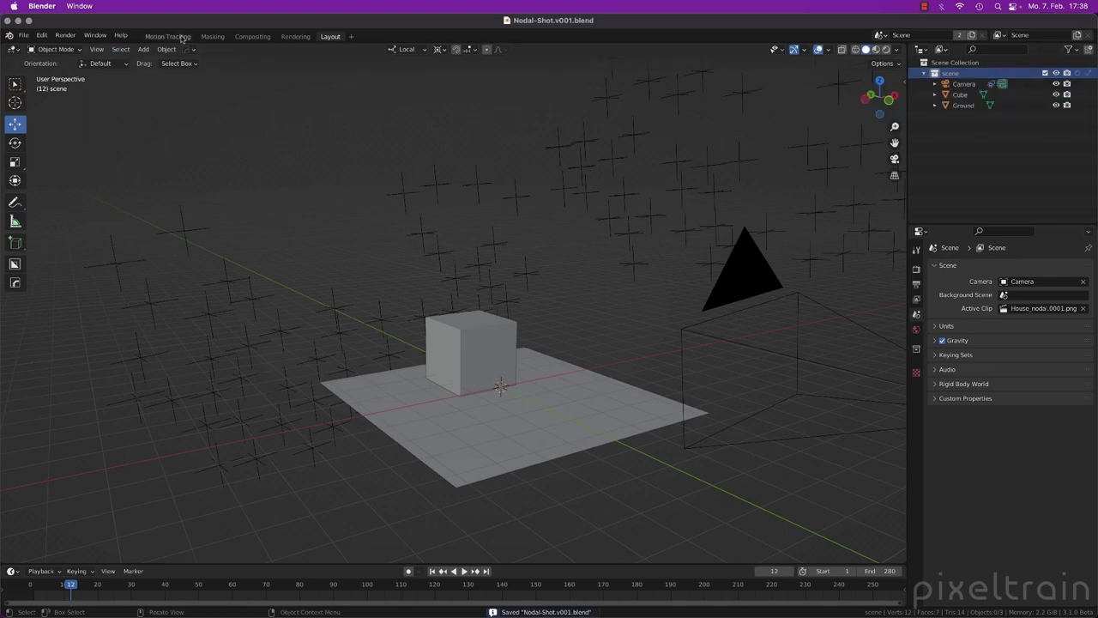
Step: Delete both existing Render Layers nodes from the compositing node tree
left_click(257, 37)
scroll(278, 284, "down", 3)
middle_click_drag(389, 350, 444, 220)
scroll(407, 223, "down", 2)
left_click(304, 204)
key("x")
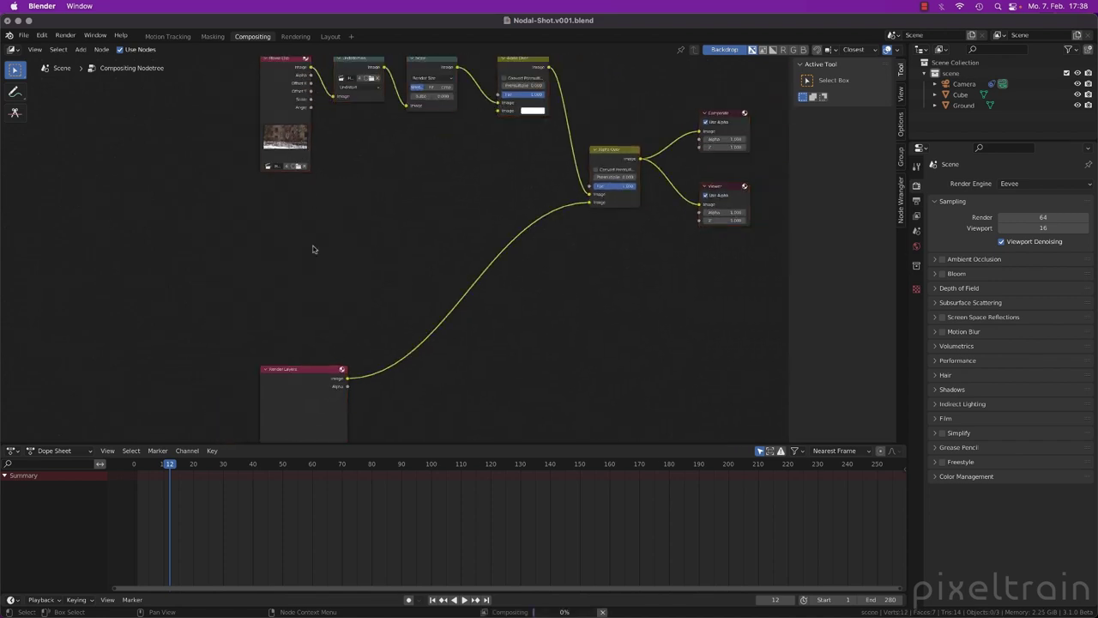
left_click(310, 377)
key("x")
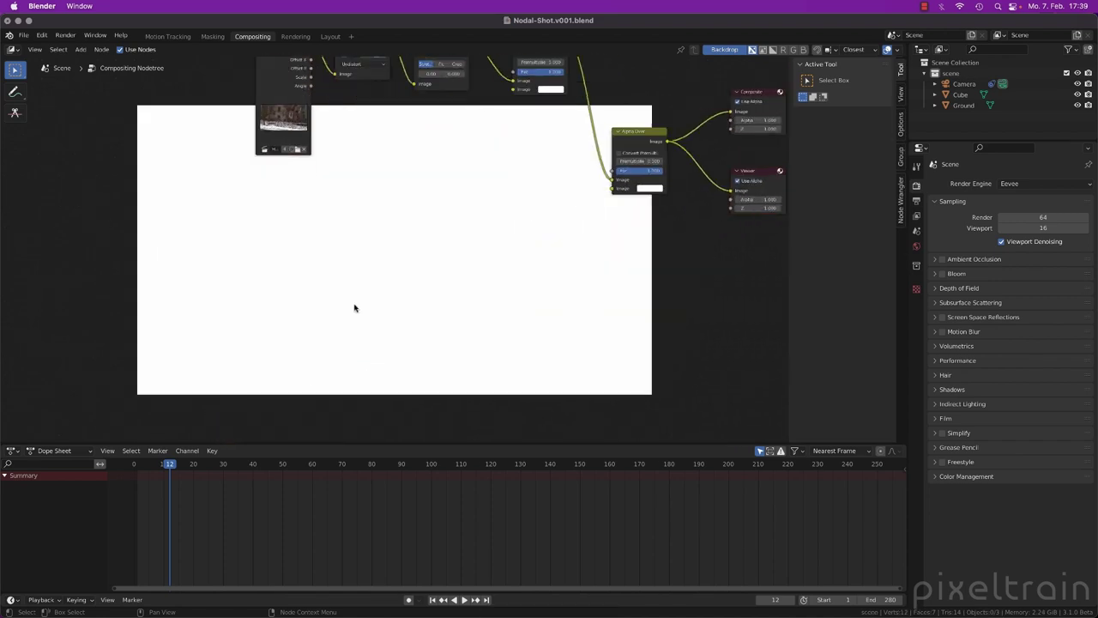
Step: Remove the last Alpha Over node while keeping the first one linked to Composite and Viewer, and save the file
key("Home")
left_click(519, 216)
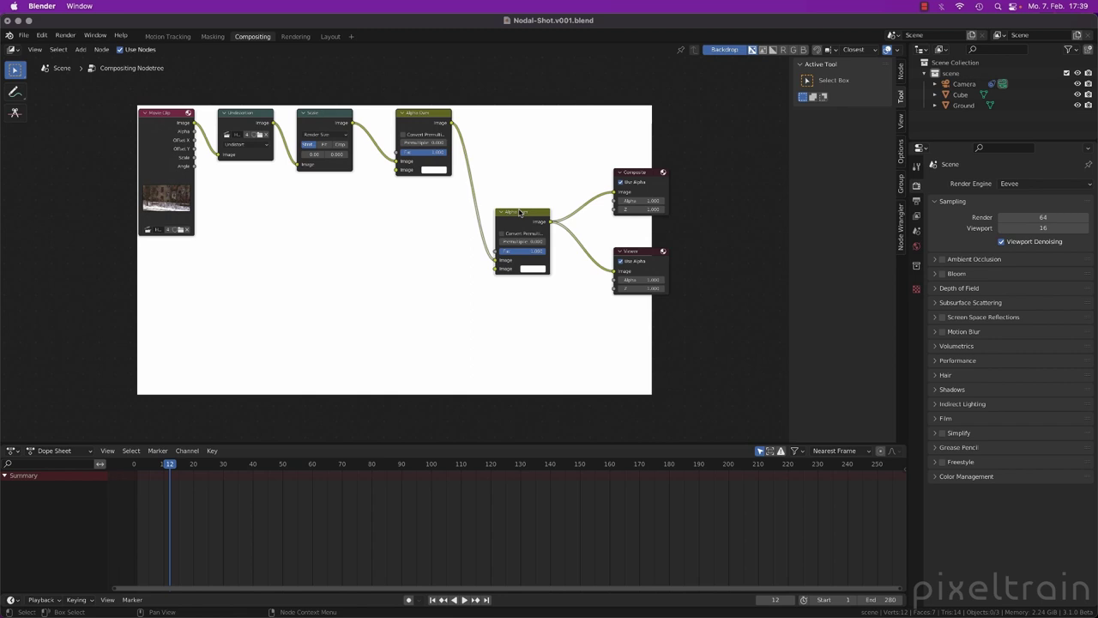
key("ctrl+x")
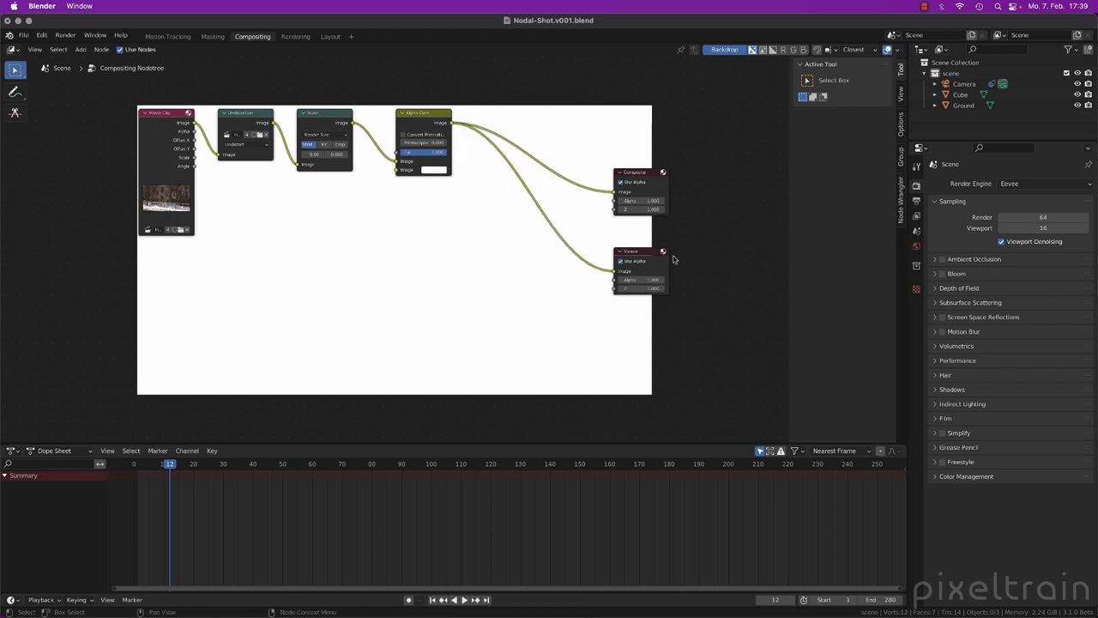
middle_click_drag(422, 243, 530, 252)
key("super+s")
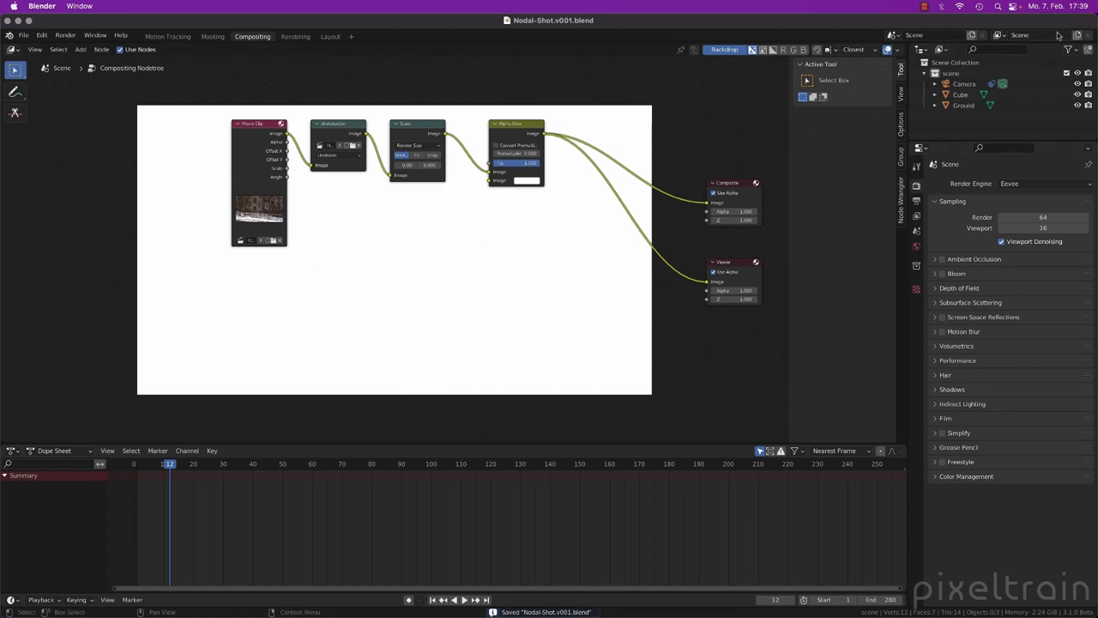
Step: Add a Render Layers node below the Movie Clip, connect its Image to the Alpha Over's second Image input, and save
key("shift+a")
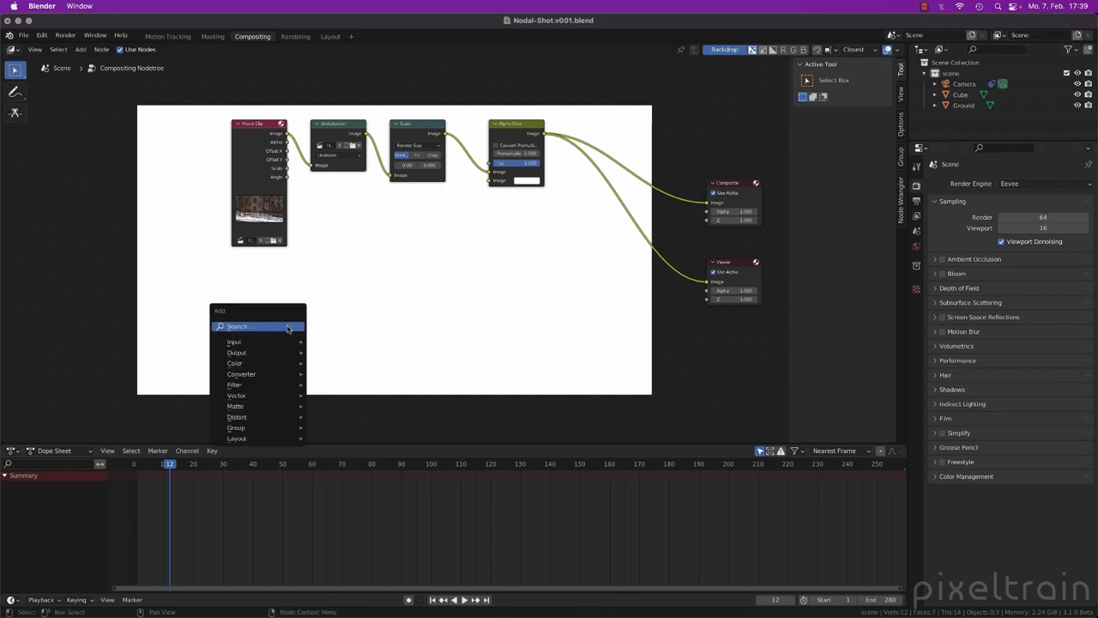
mouse_move(286, 341)
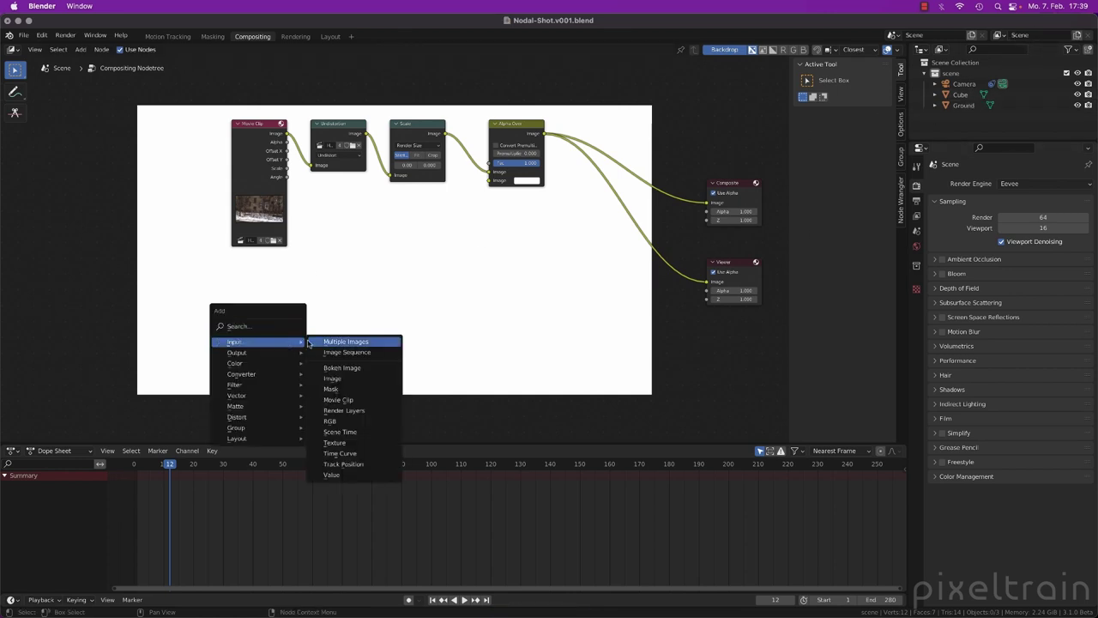
left_click(362, 411)
left_click(275, 381)
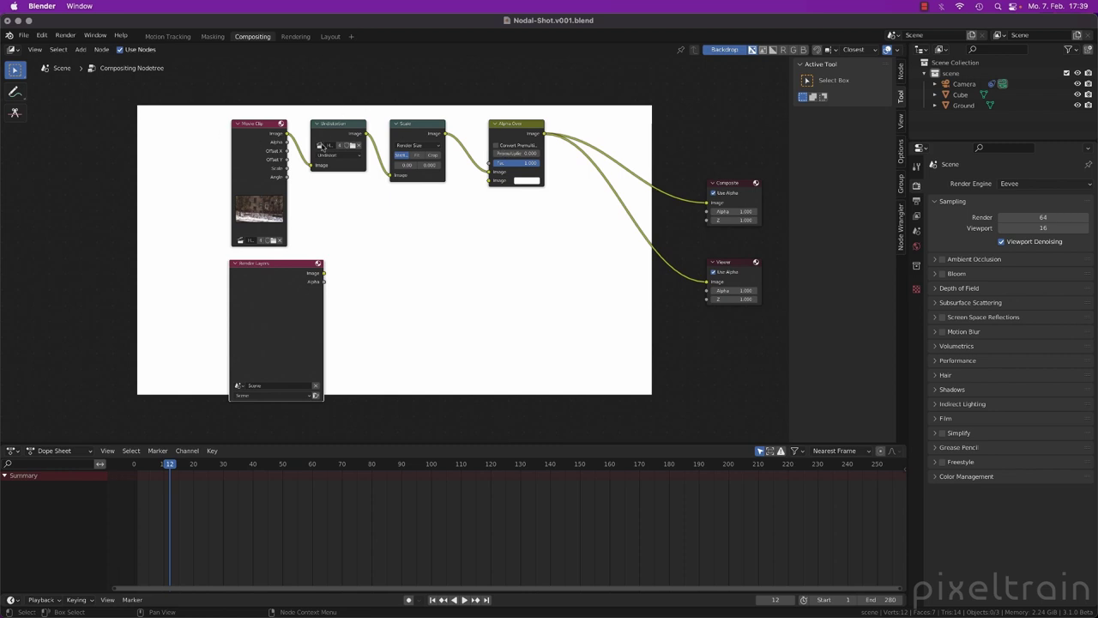
left_click_drag(490, 185, 323, 274)
key("super+s")
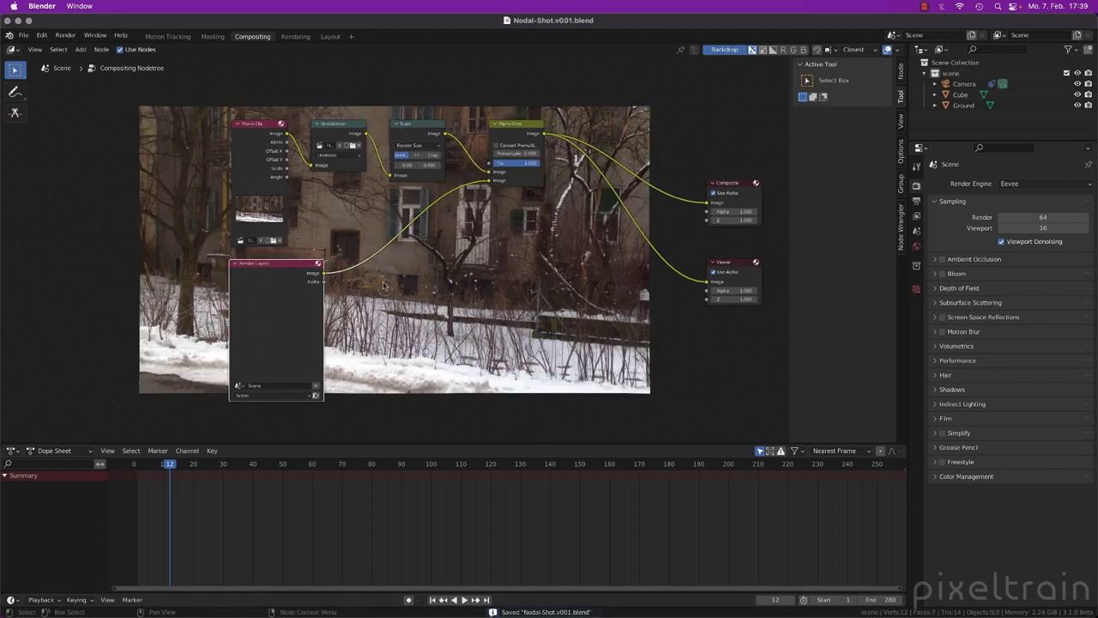
middle_click_drag(386, 286, 399, 286)
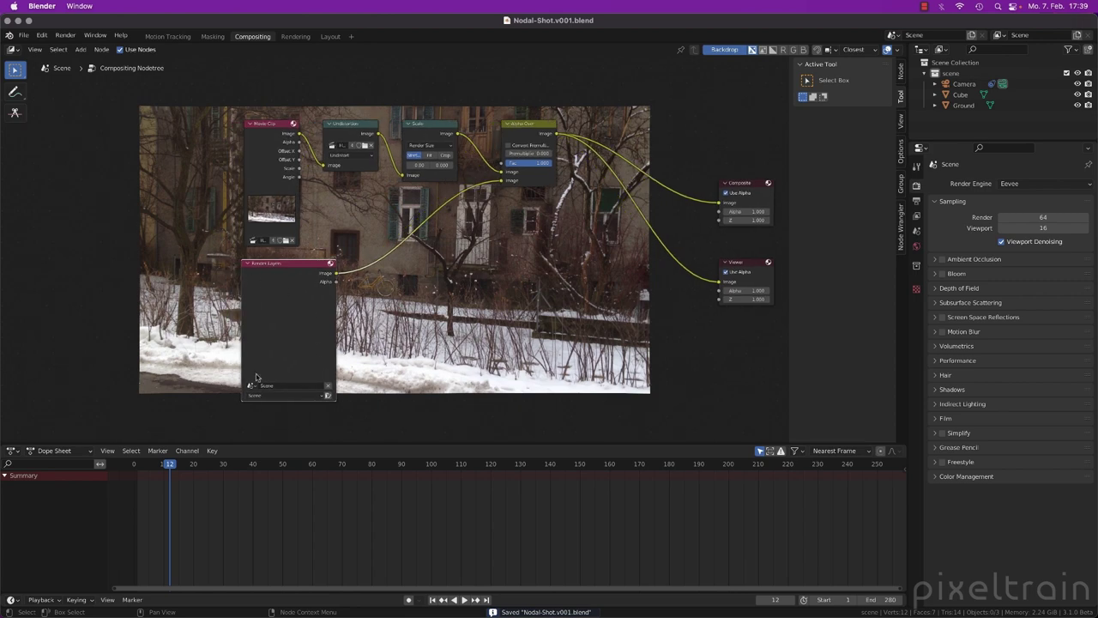
Step: Return to the Layout workspace, save, and show the scene through the camera in rendered shading
left_click(330, 37)
key("super+s")
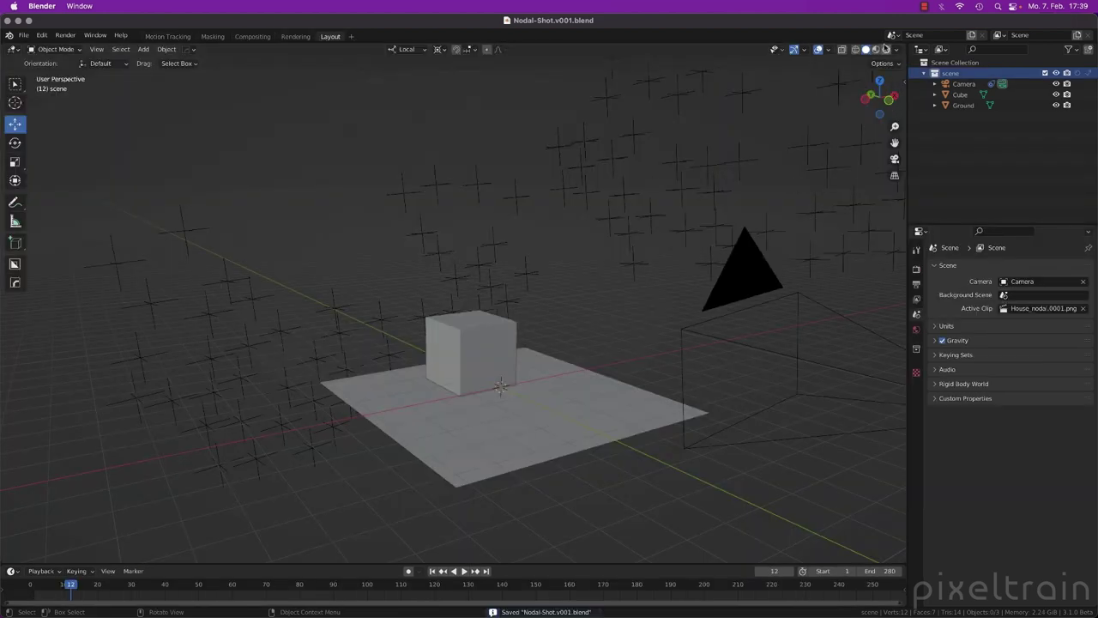
left_click(886, 50)
key("KP_0")
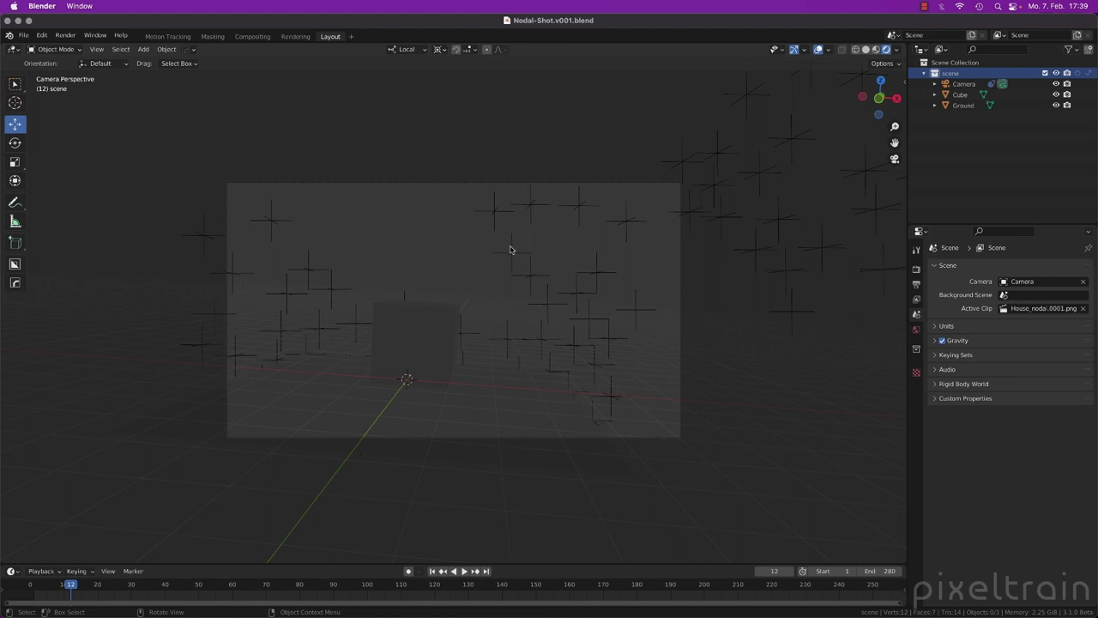
Step: Switch the scene's render engine from Eevee to Cycles
left_click(916, 269)
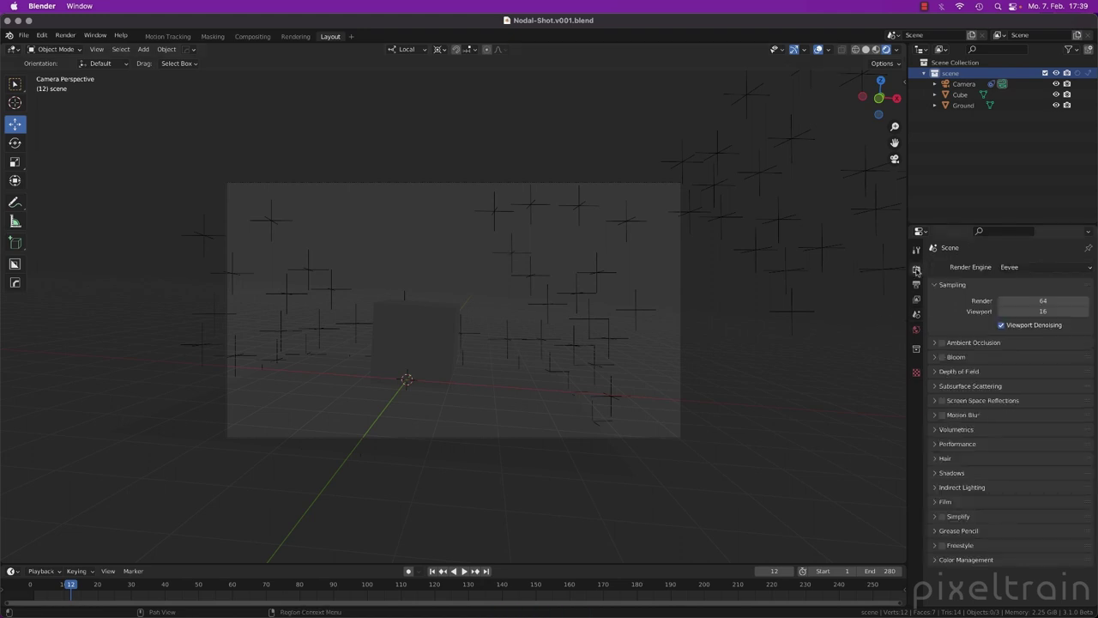
left_click(935, 501)
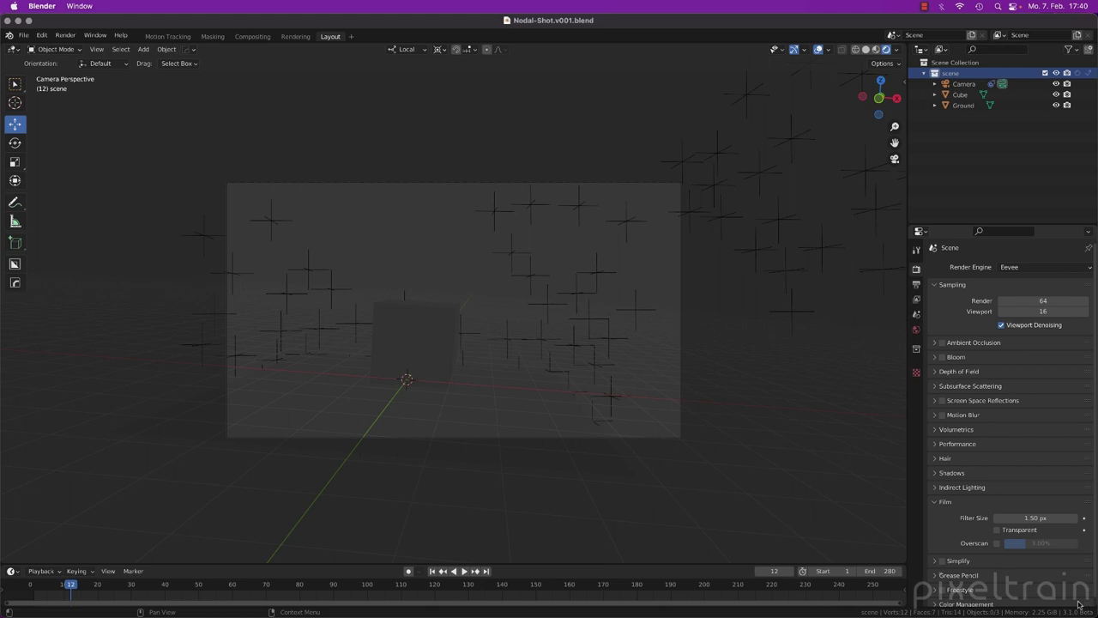
left_click(1033, 267)
left_click(1014, 304)
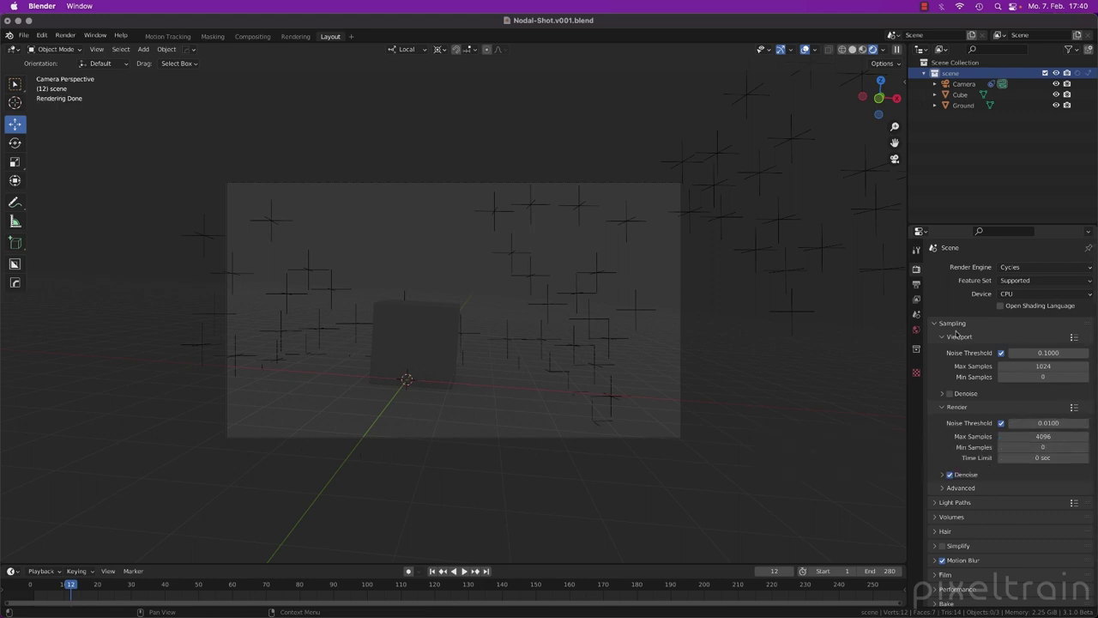
Step: Set the Cycles viewport sampling to a noise threshold of 0.3 and a maximum of 64 samples
left_click(1048, 352)
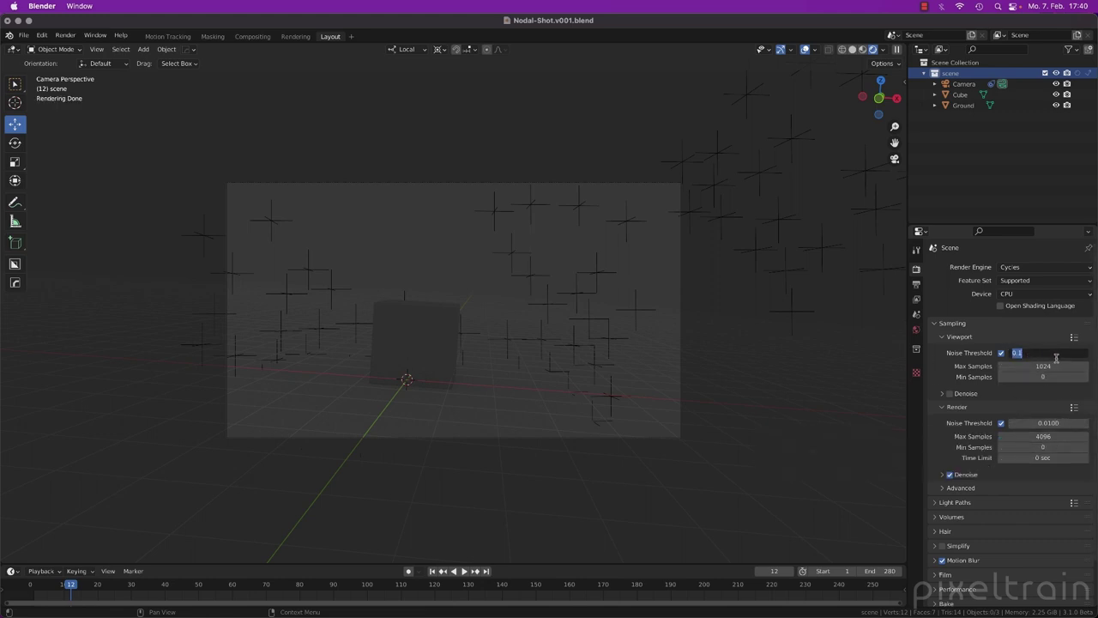
key("BackSpace")
type(".3")
key("Return")
left_click(1053, 365)
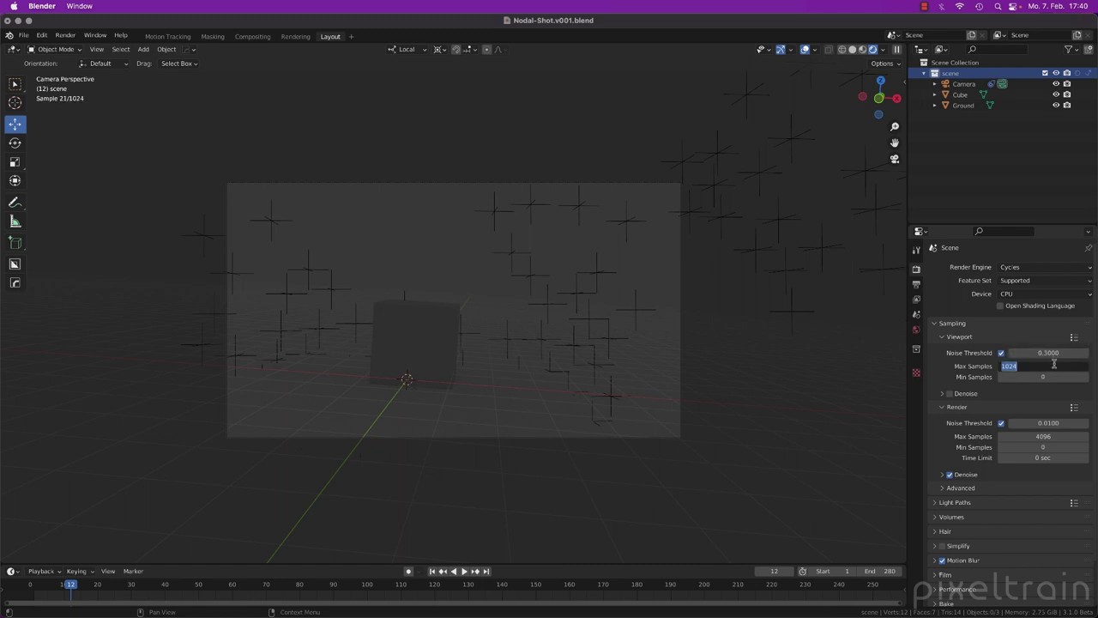
type("64")
key("Return")
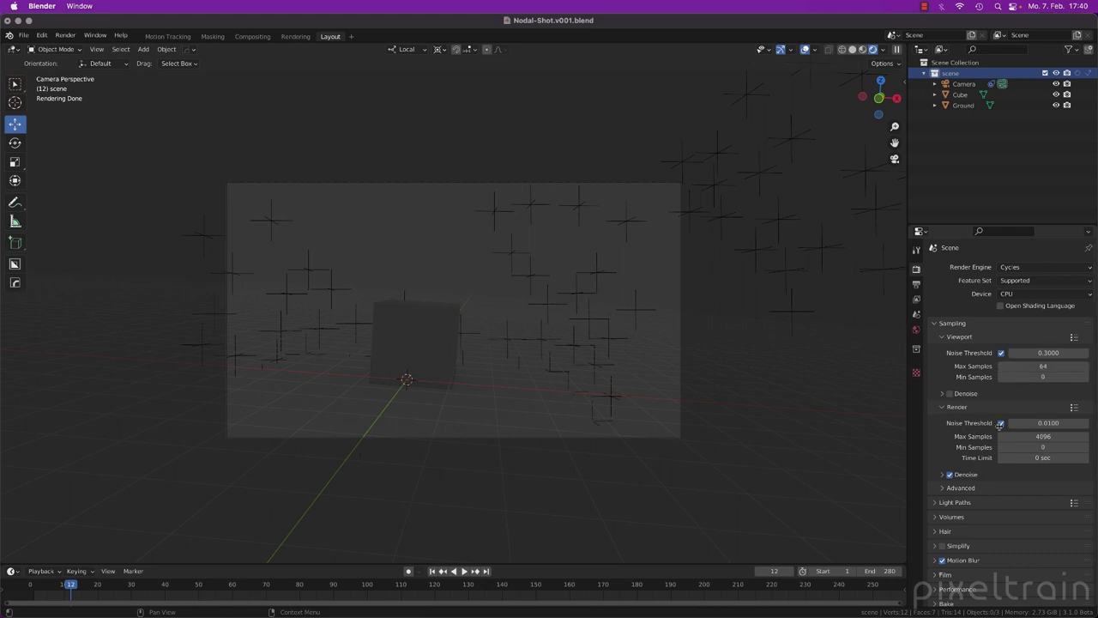
Step: Set the final render sampling to noise threshold 0.3 and 64 max samples with denoising off, and save the file
left_click(1059, 423)
type("0.3")
key("Return")
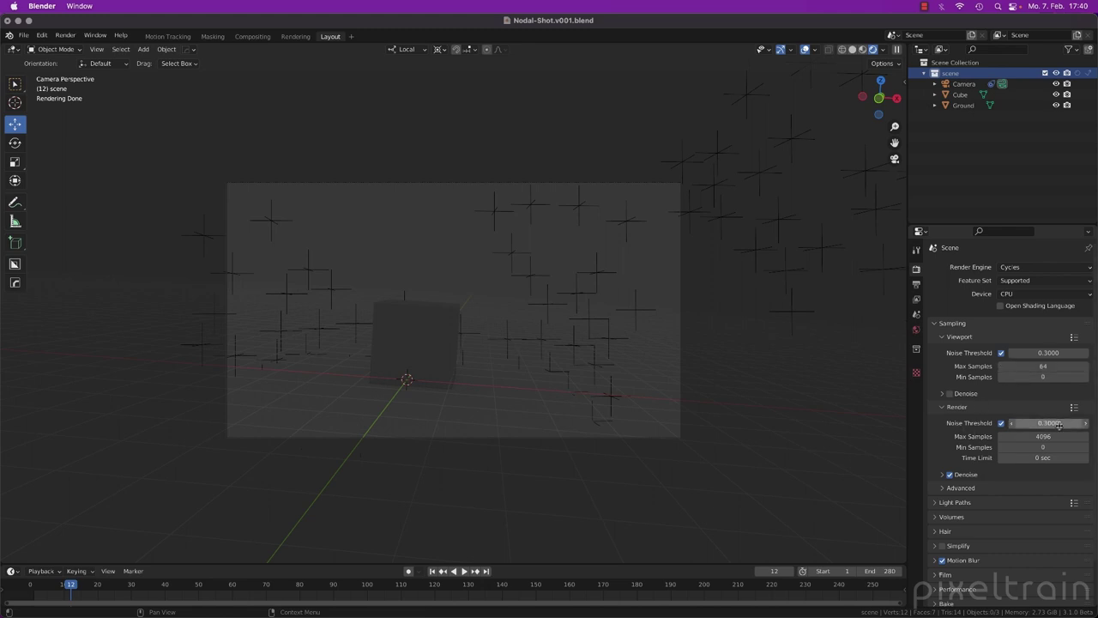
left_click(1052, 435)
type("64")
key("Return")
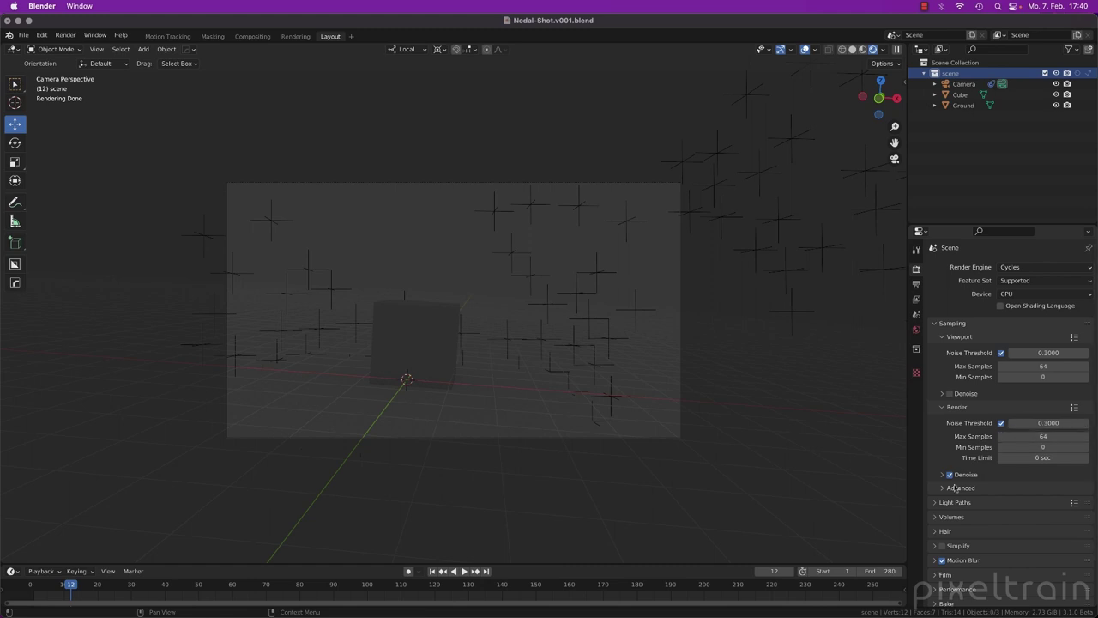
key("super+s")
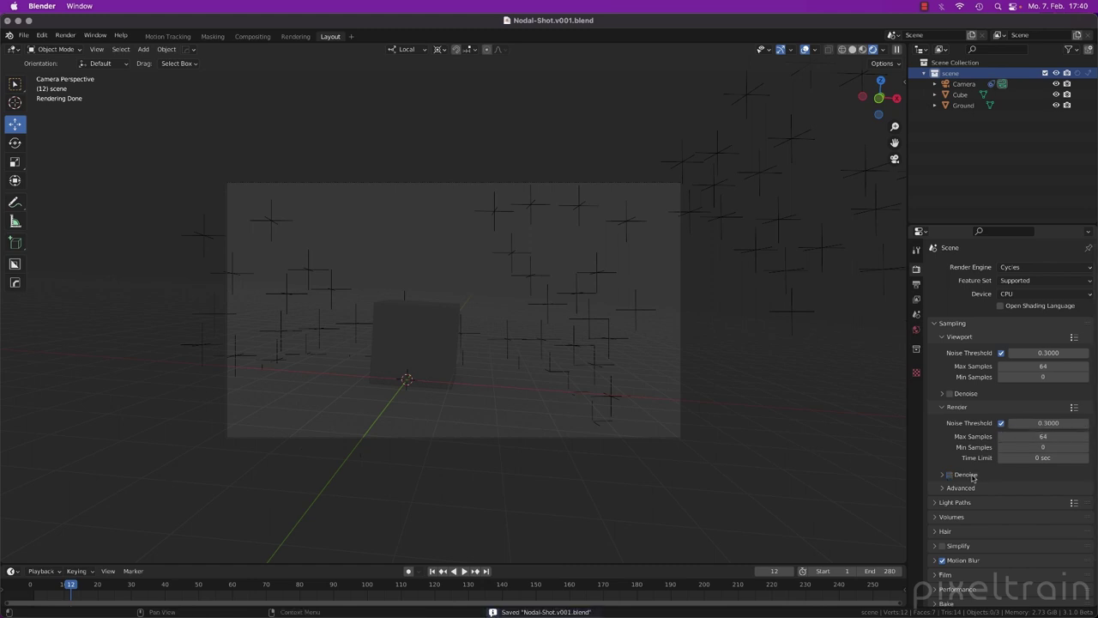
Step: Enable the transparent film background for Cycles and save the file
left_click(943, 407)
left_click(944, 337)
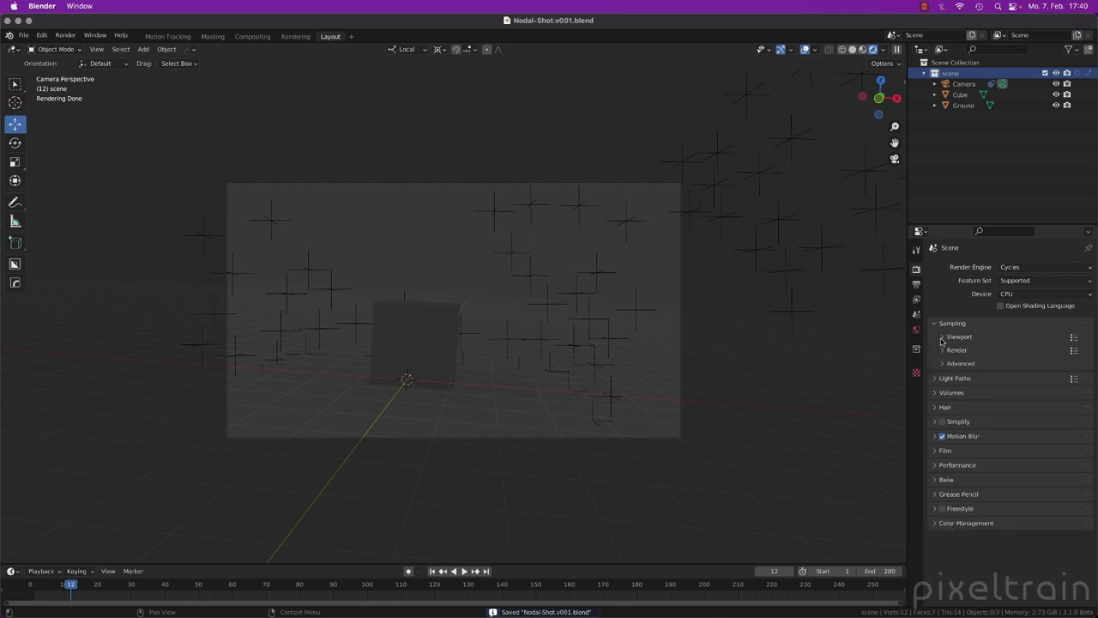
left_click(938, 451)
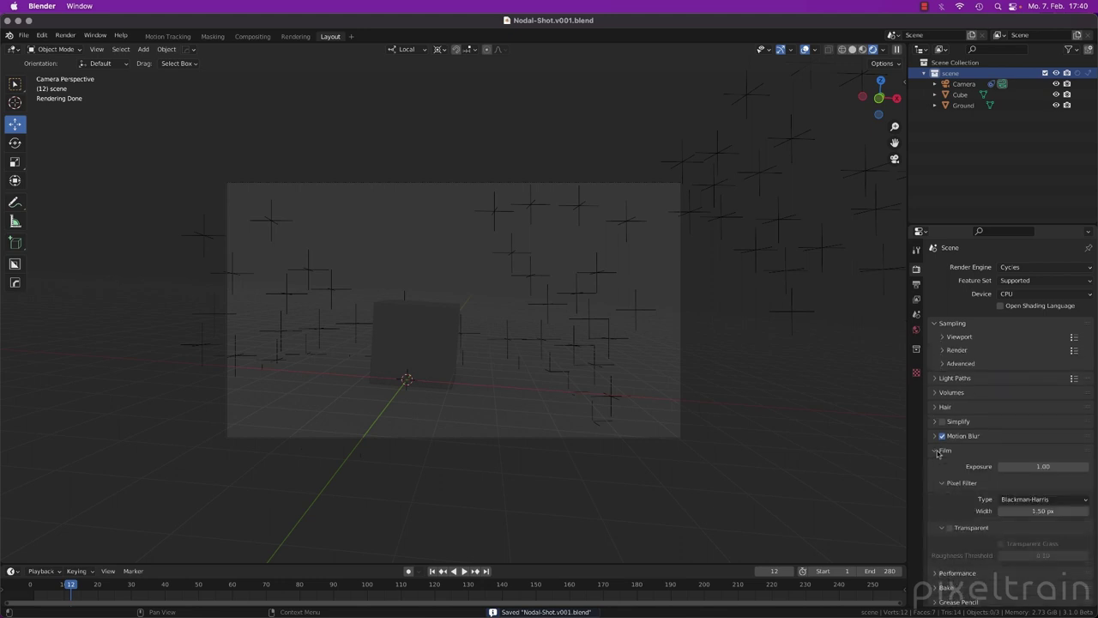
left_click(949, 528)
left_click(942, 527)
key("ctrl+s")
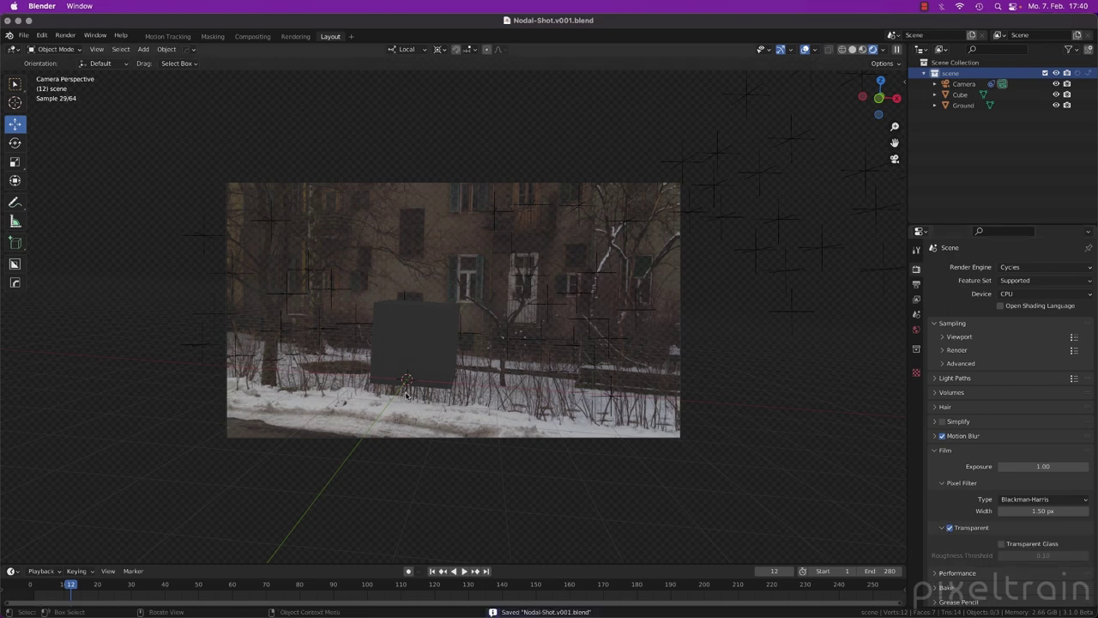
Step: Check the Ground plane's visibility settings by toggling its Shadow Catcher mask, leaving it enabled
scroll(736, 352, "up", 1)
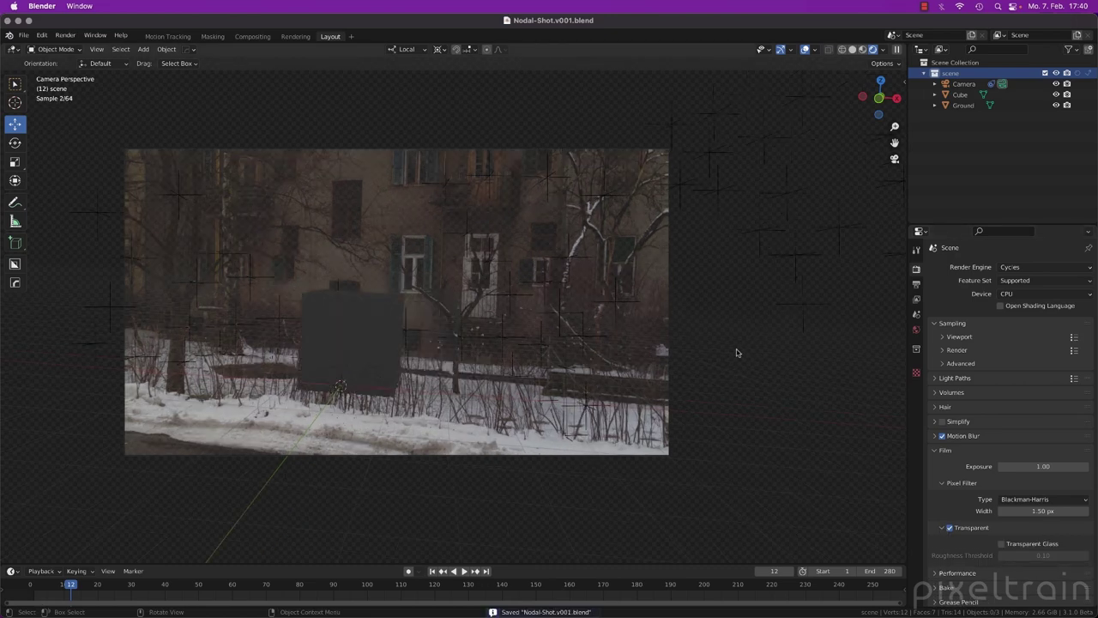
scroll(726, 350, "up", 3)
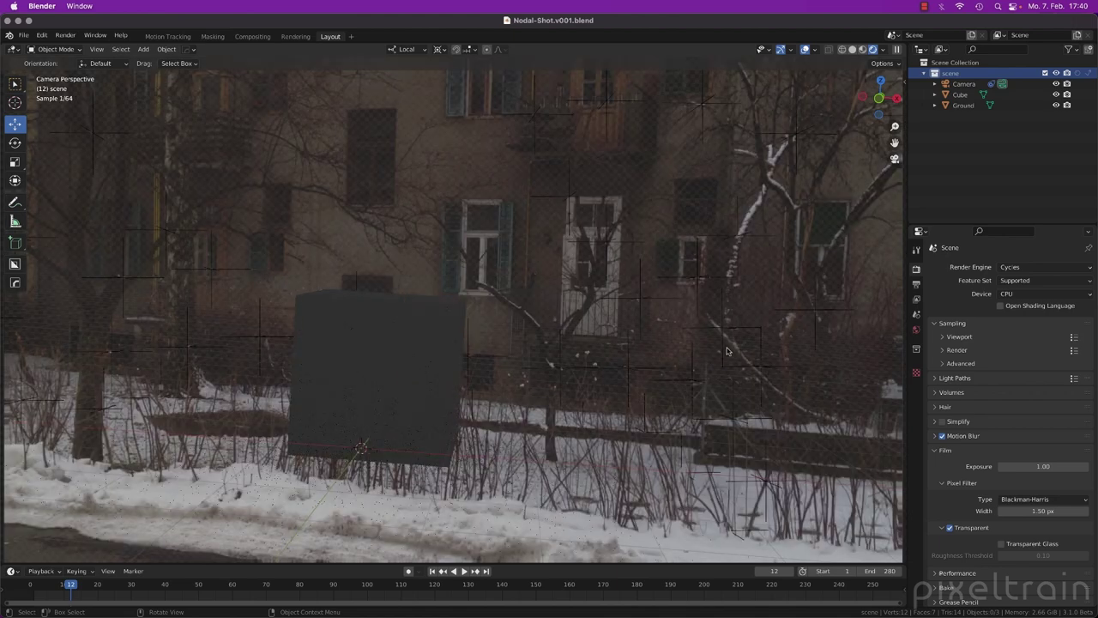
scroll(726, 350, "down", 2)
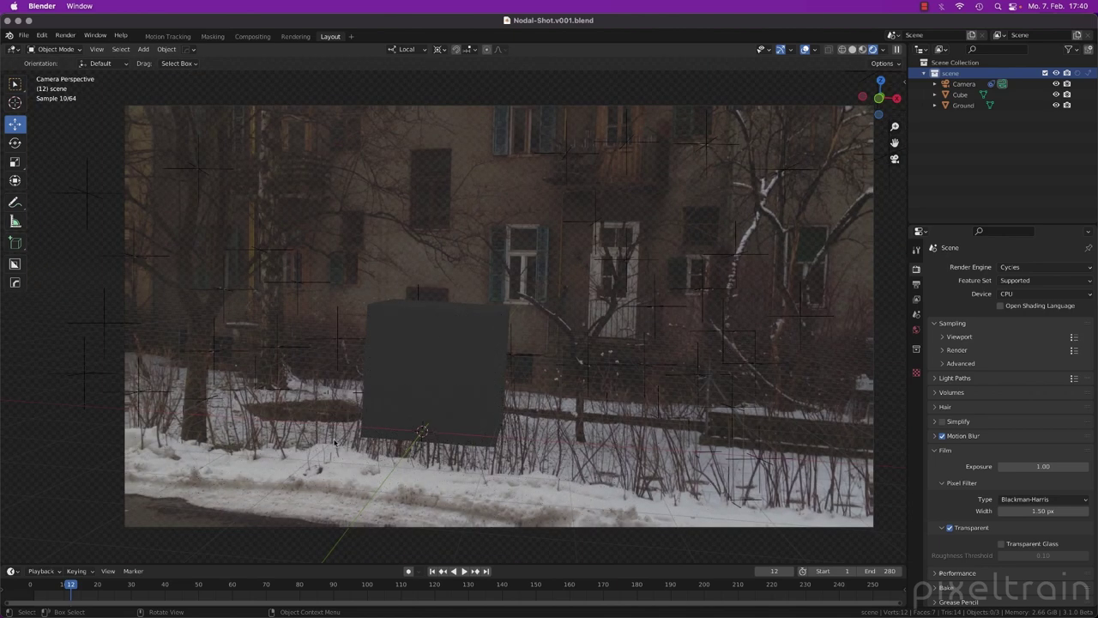
left_click(959, 105)
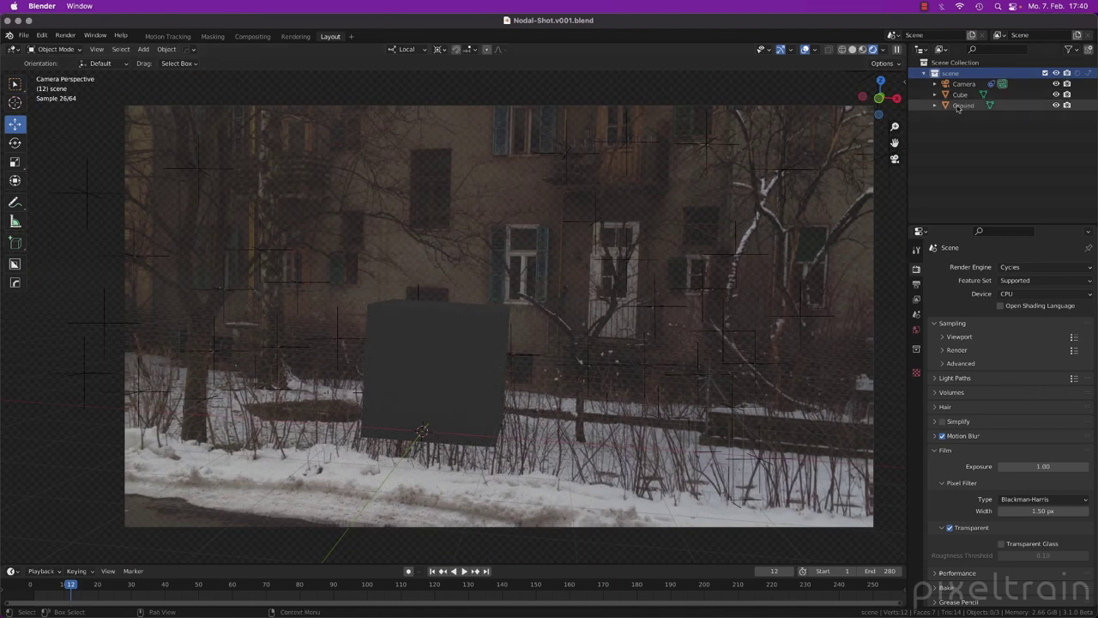
left_click(947, 105)
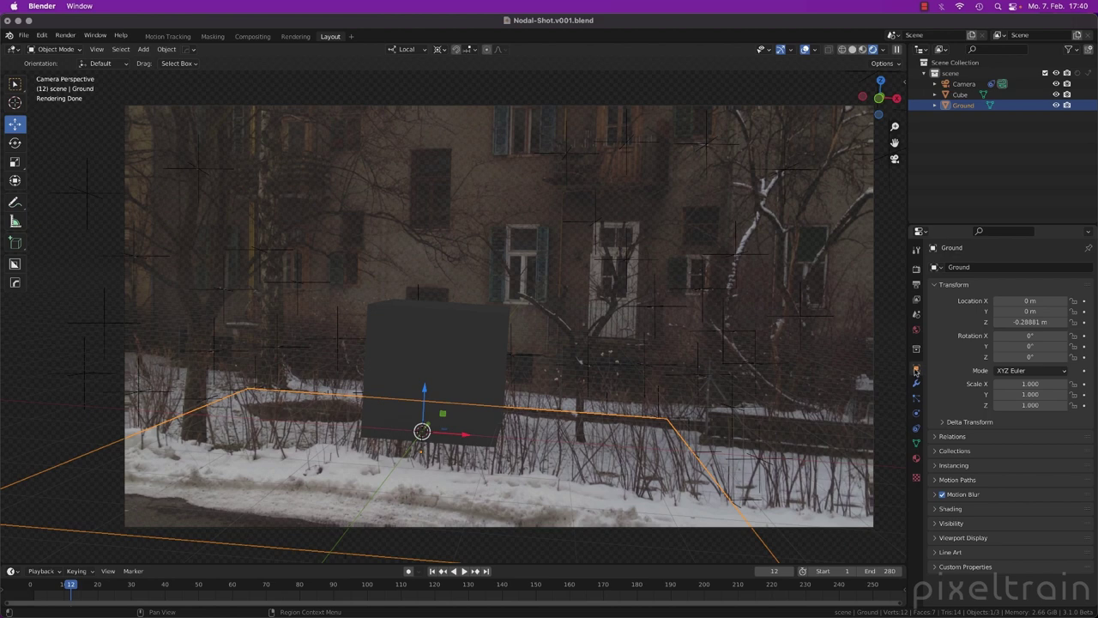
left_click(954, 523)
scroll(989, 469, "down", 4)
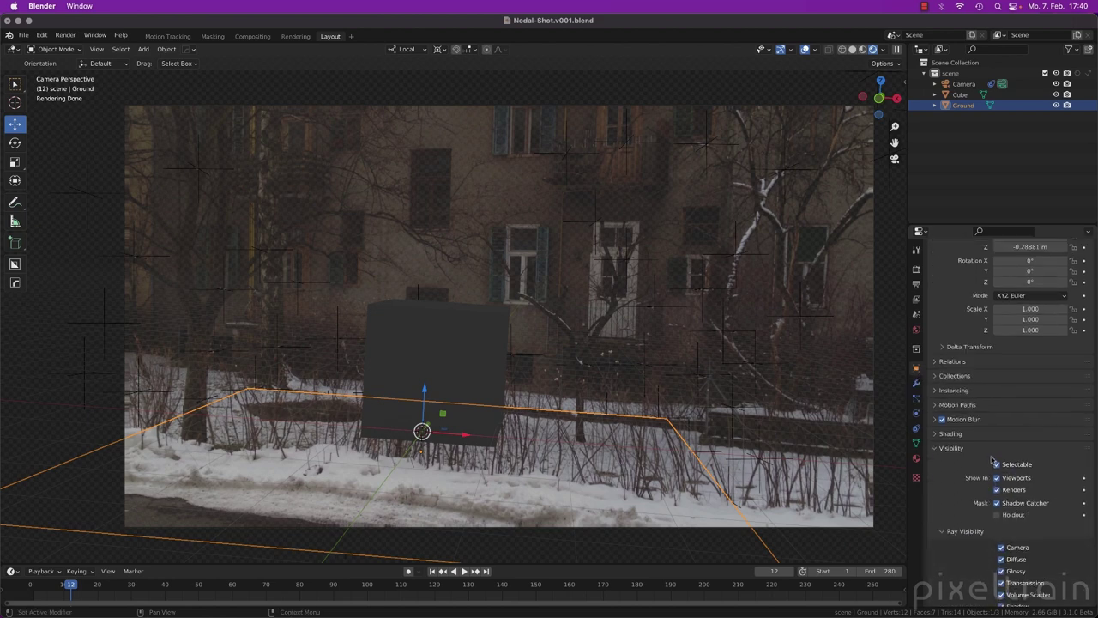
left_click(997, 503)
left_click(997, 502)
left_click(997, 503)
Step: Save the file, add a Sun light to the scene, and raise it along Z to about 5.2 m
scroll(614, 250, "down", 10)
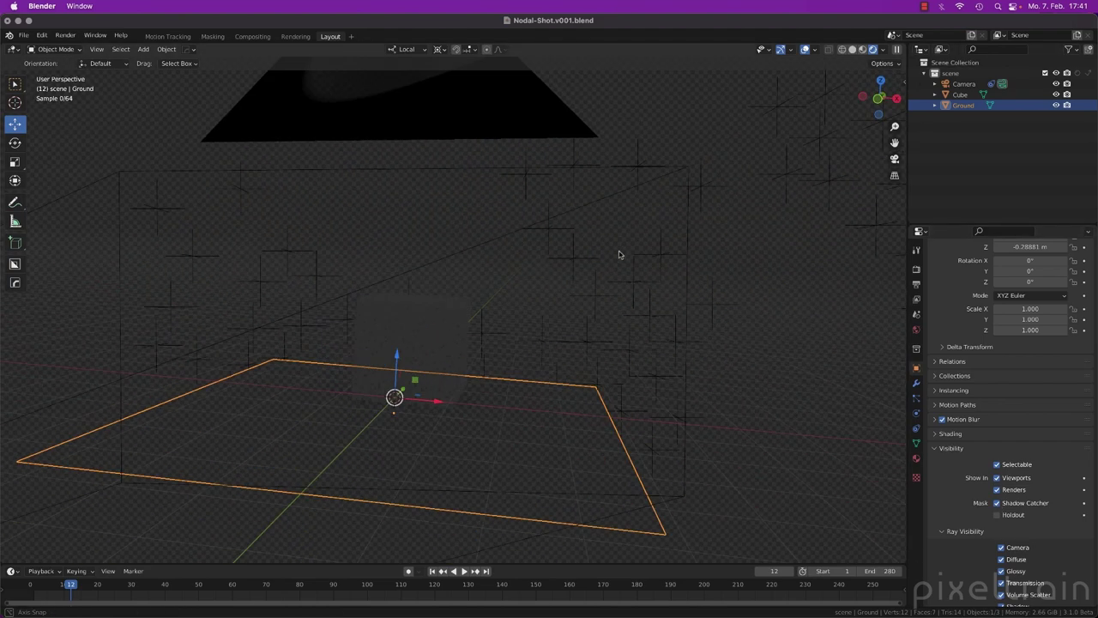
left_click(852, 49)
mouse_move(698, 277)
middle_mouse_down()
mouse_move(365, 324)
mouse_move(373, 307)
mouse_move(429, 332)
middle_mouse_up()
key("super+s")
key("shift+a")
mouse_move(491, 293)
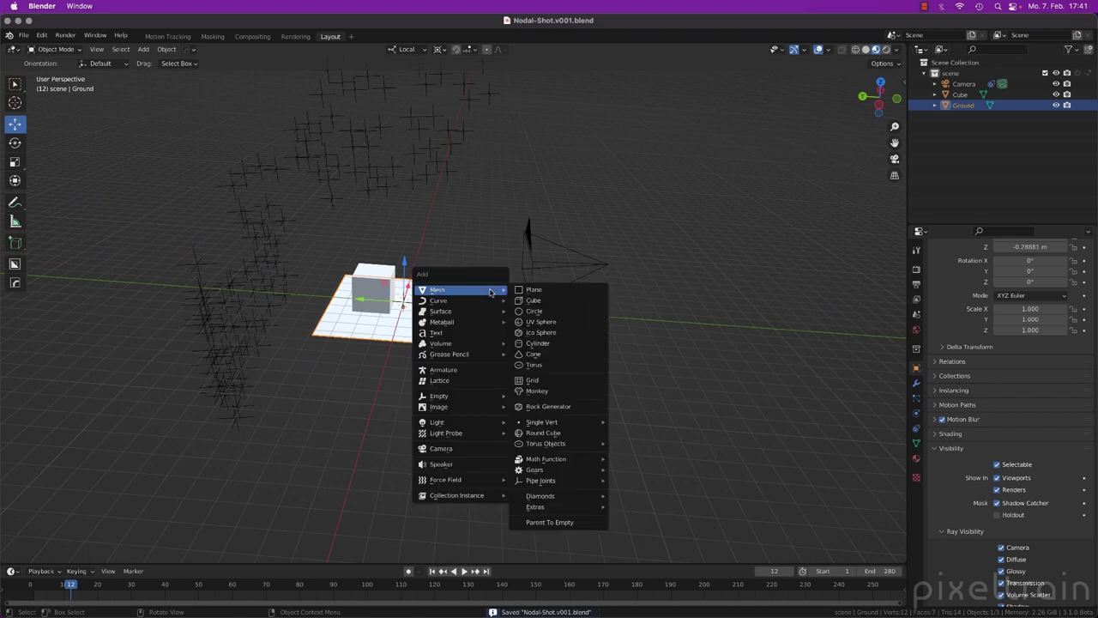
mouse_move(498, 425)
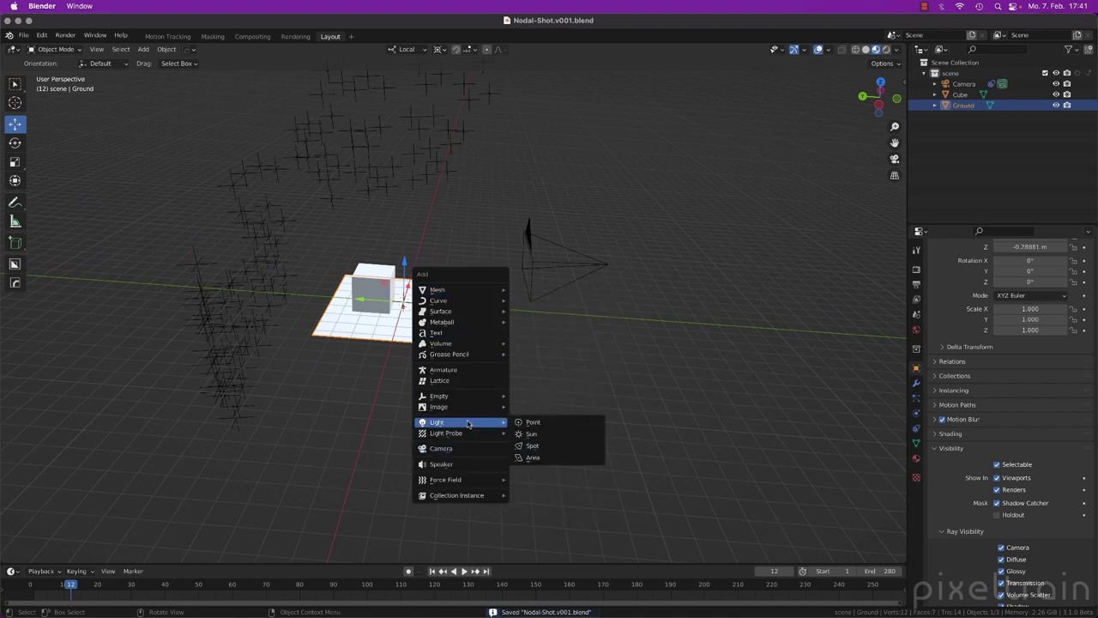
left_click(562, 433)
key("g")
key("z")
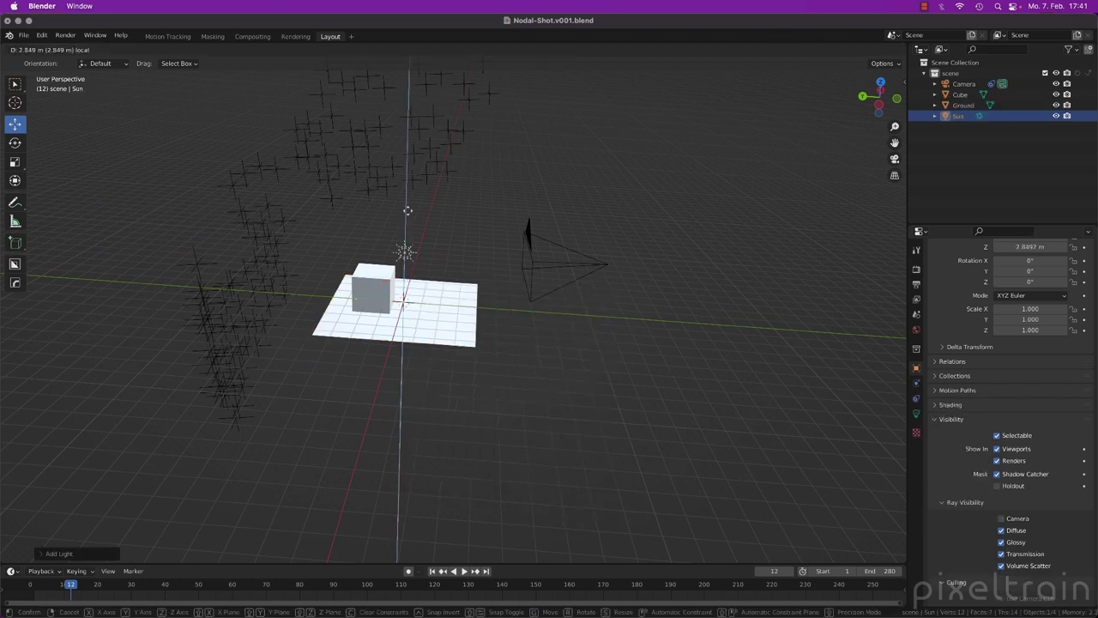
left_click(425, 174)
Step: Tilt the sun to about -14.6° X and 14.5° Y from the camera view, show rendered shading, and save
middle_click_drag(382, 316, 389, 287)
key("KP_0")
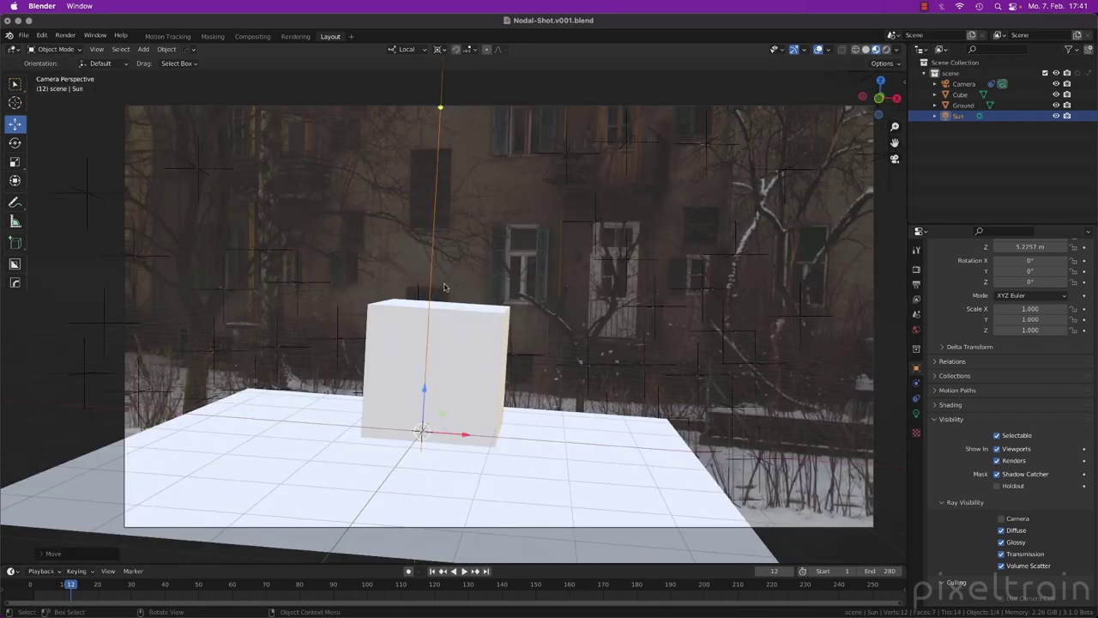
left_click_drag(441, 108, 287, 472)
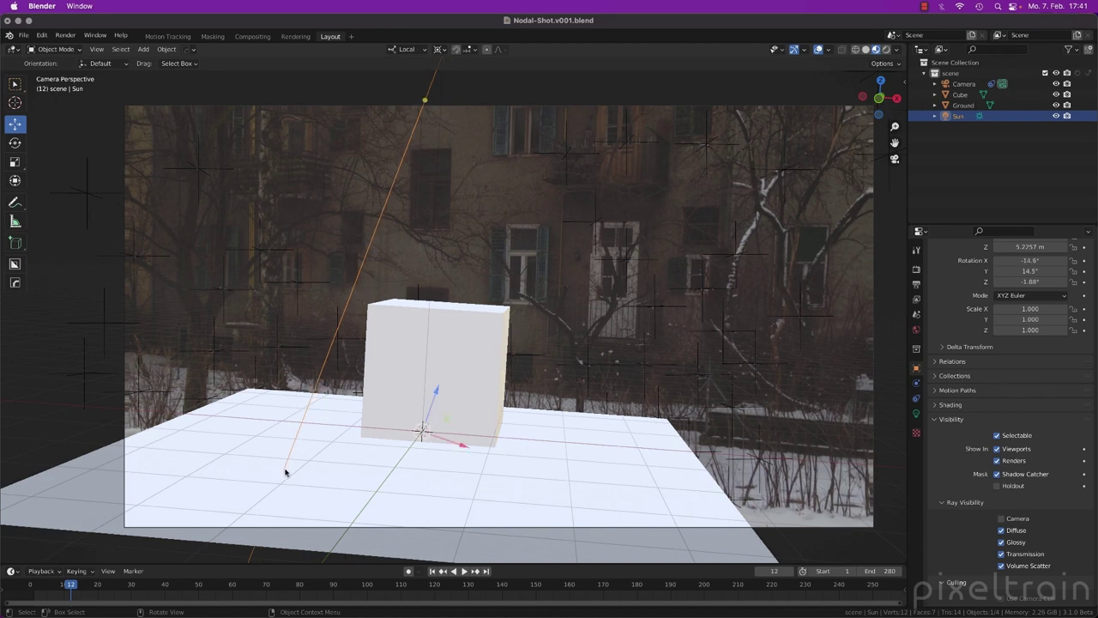
left_click(886, 49)
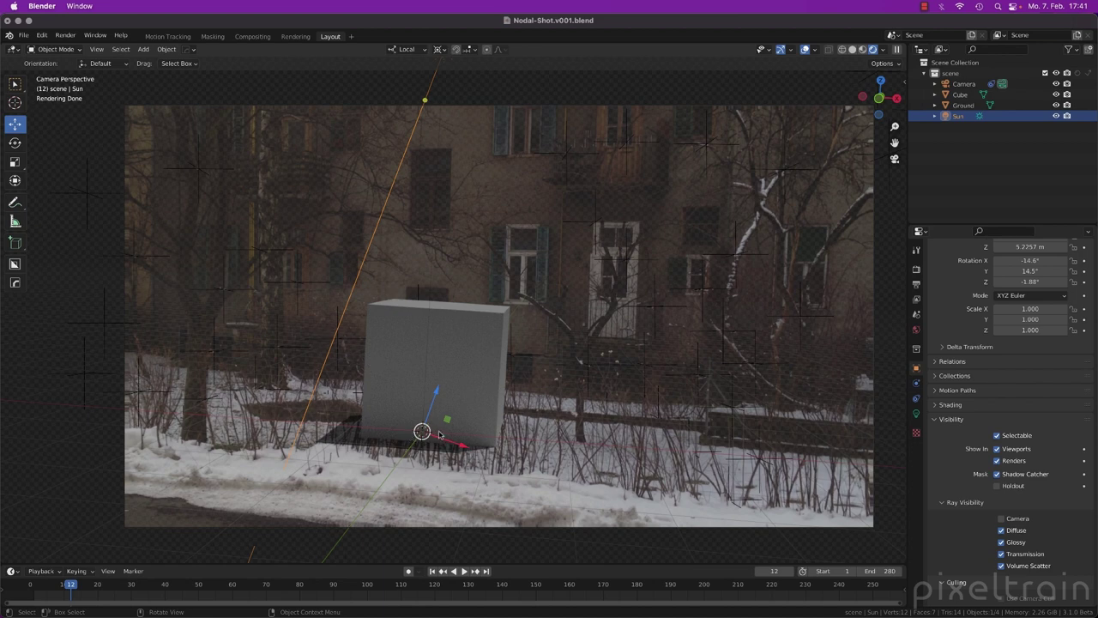
key("super+s")
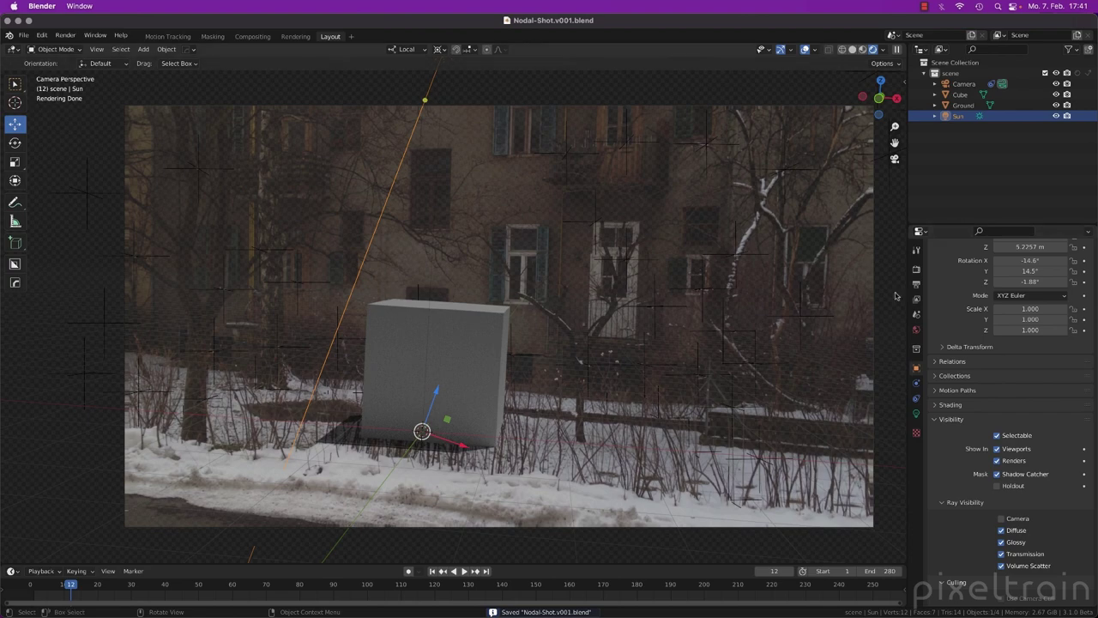
Step: Play the shot and scrub to frame 85, where the cube has left the frame, save, and switch to material preview shading
key("space")
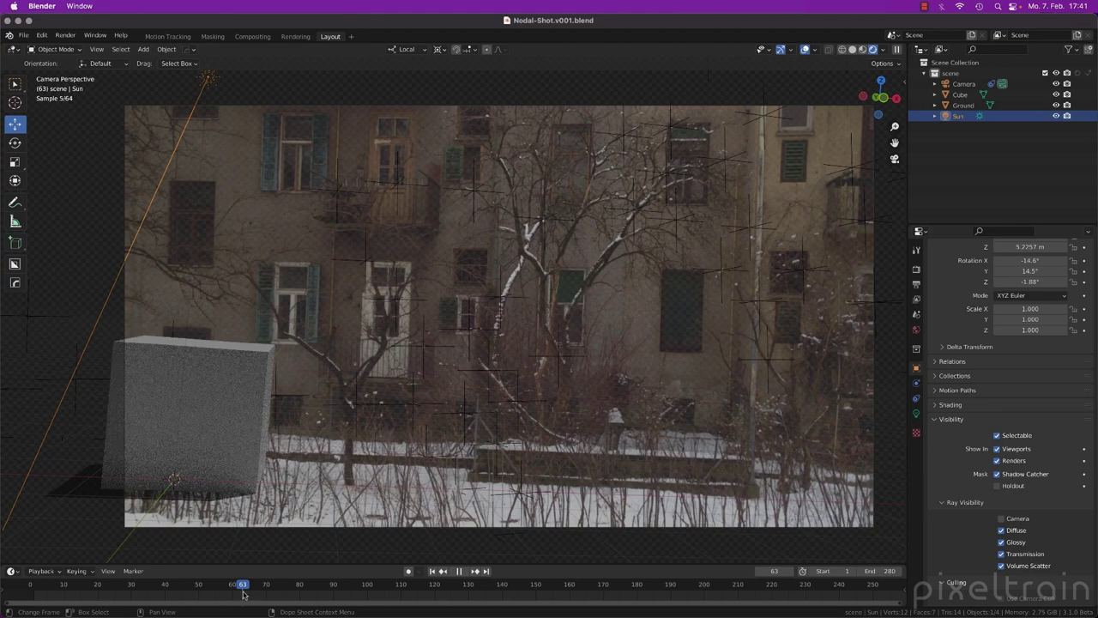
left_click_drag(242, 593, 316, 592)
key("super+s")
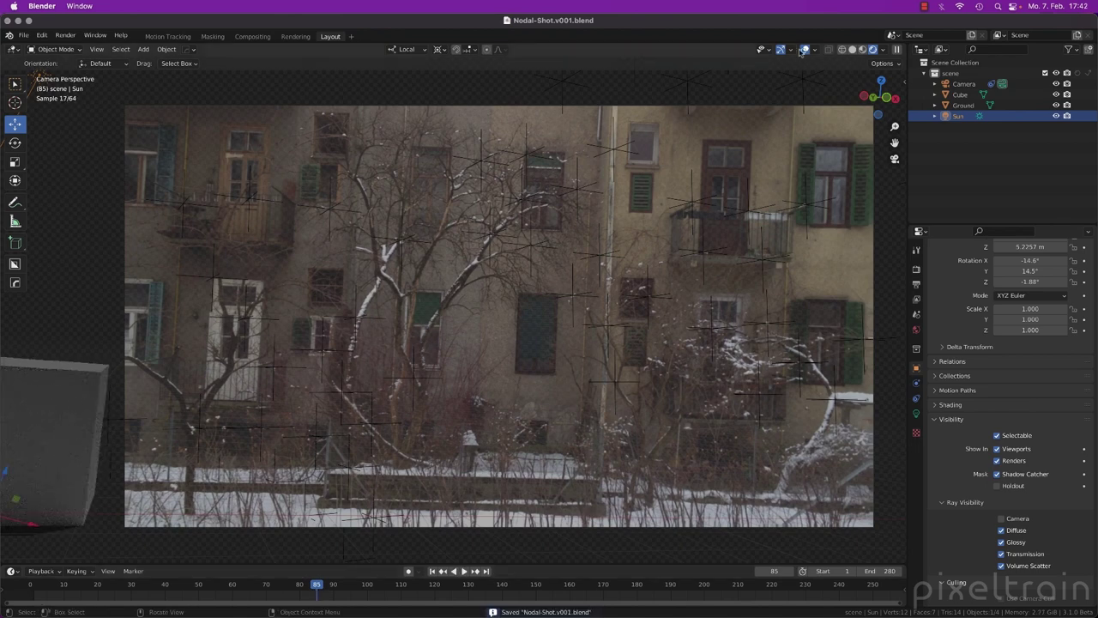
left_click(864, 50)
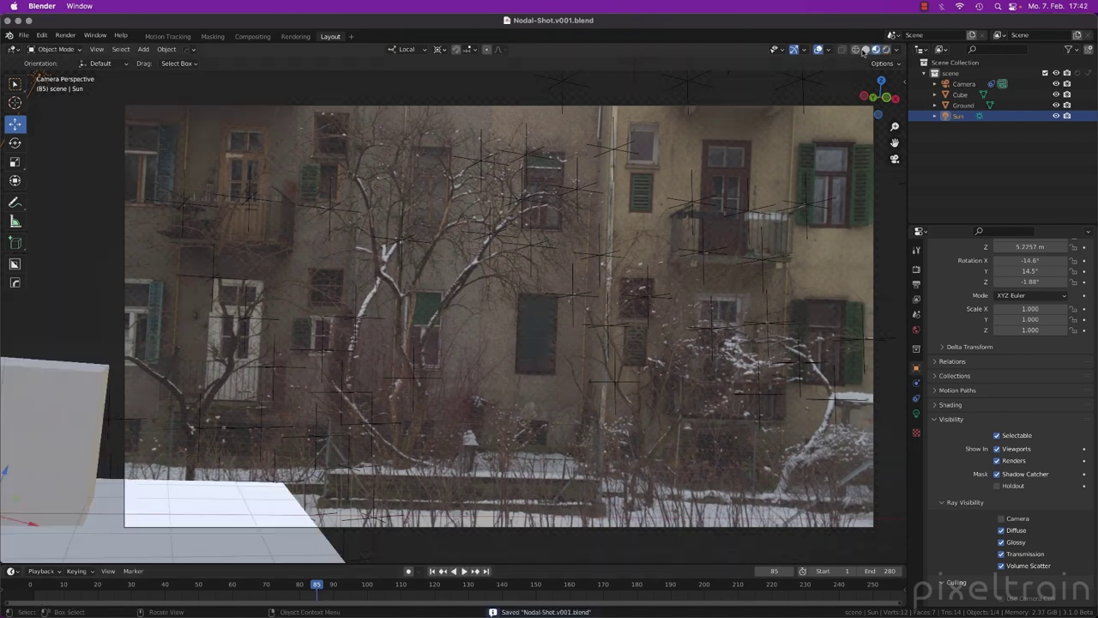
Step: Set the scene's end frame to 85 and return to the render settings with the Film section collapsed
left_click(916, 286)
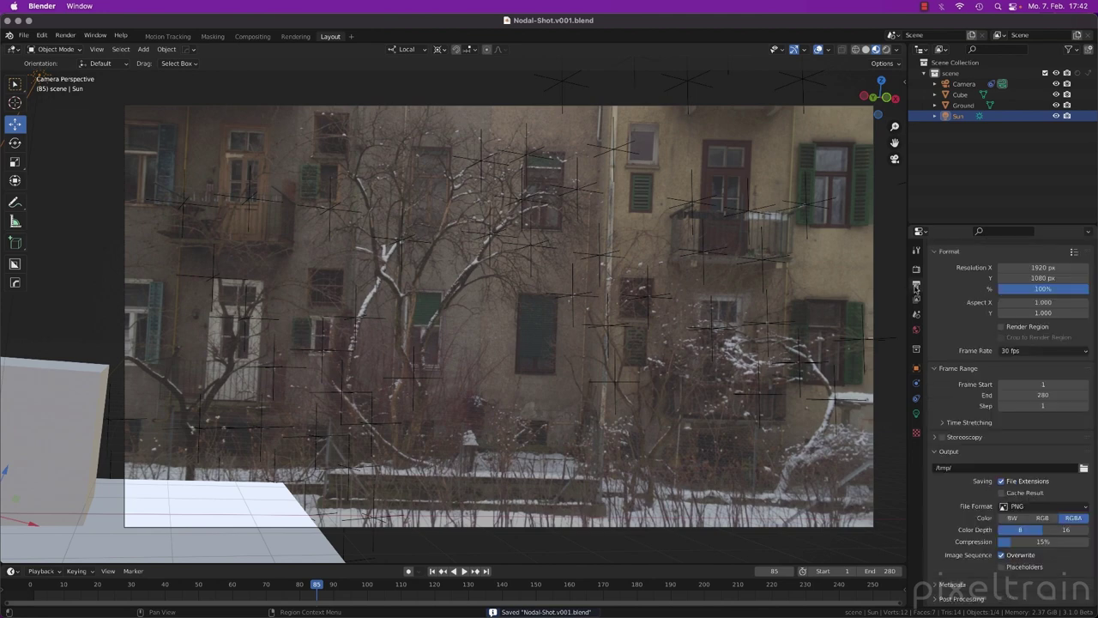
left_click(1068, 395)
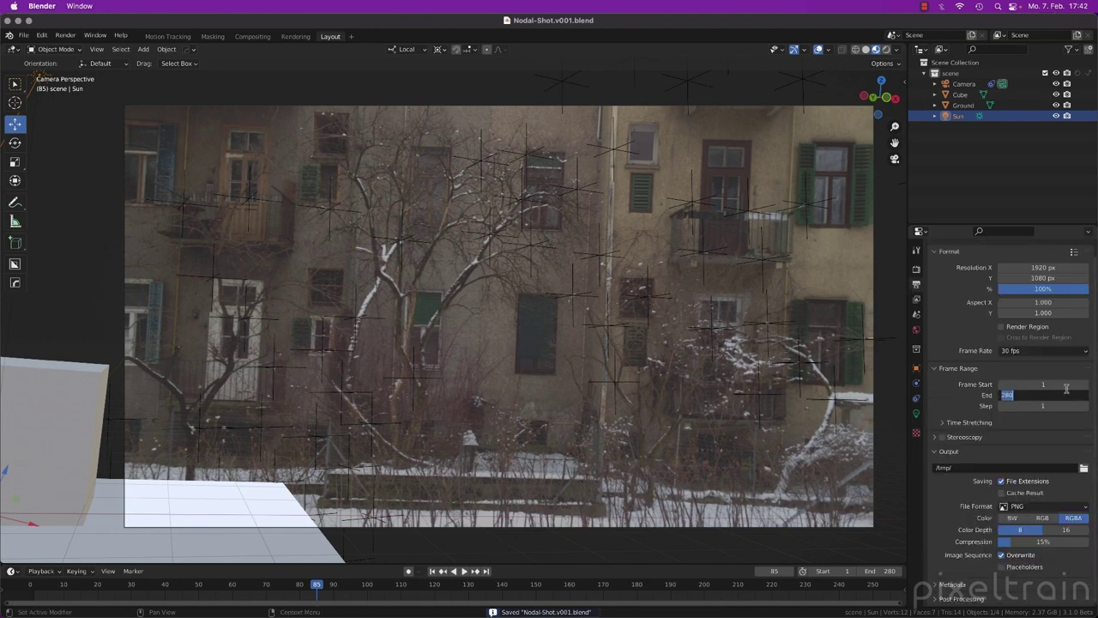
type("85")
key("Return")
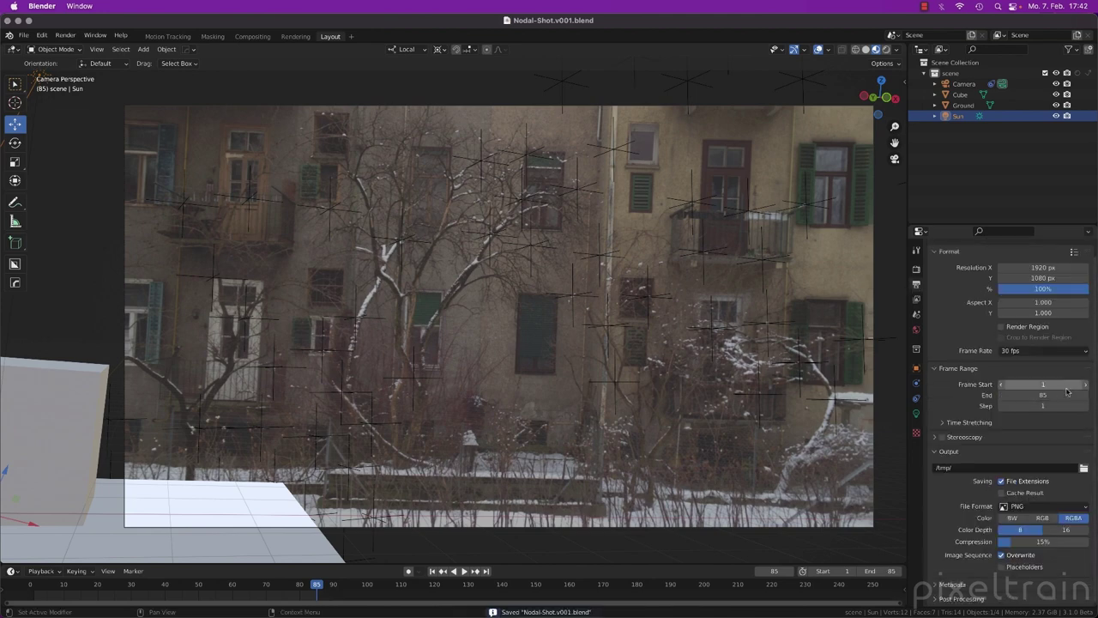
left_click(935, 451)
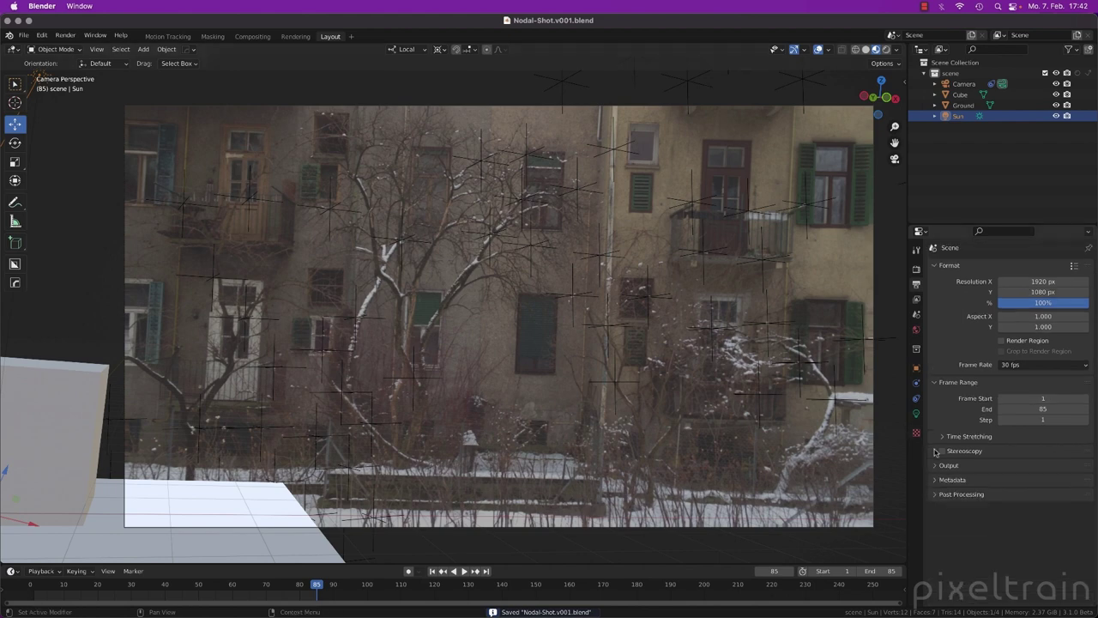
left_click(916, 269)
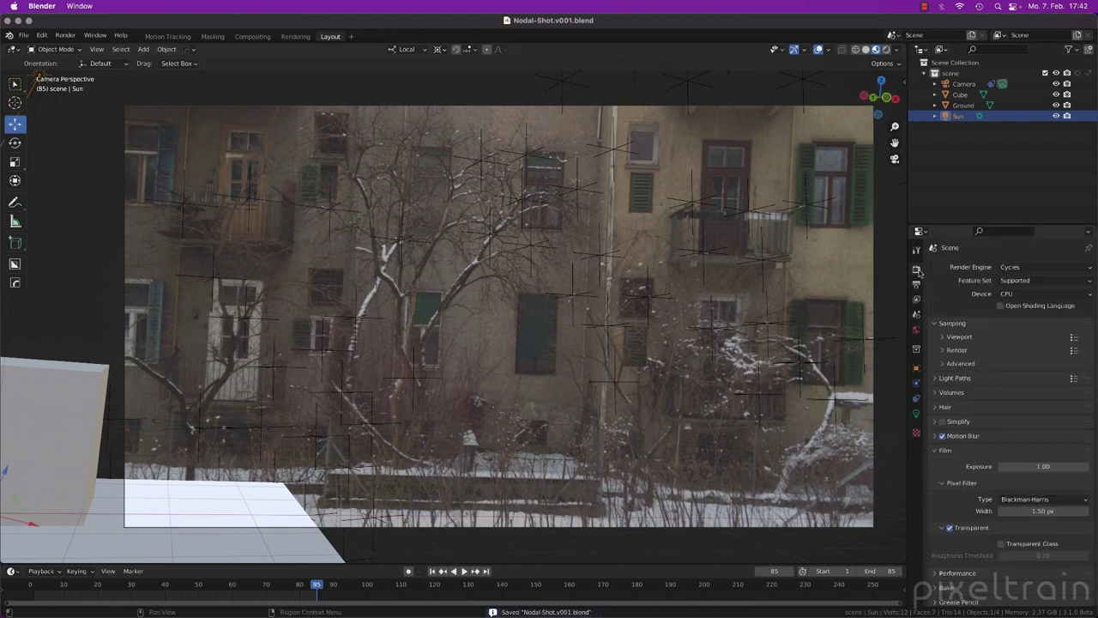
left_click(938, 451)
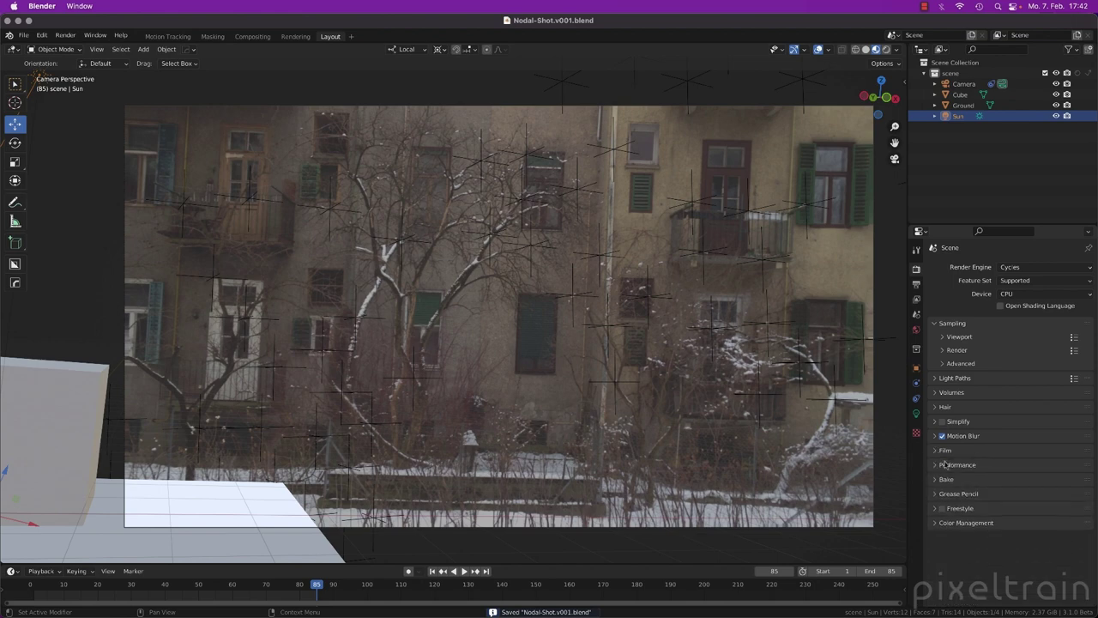
Step: In the compositing node tree, go to frame 30, render the Render Layers node's scene as a test, close the result, and save
left_click(916, 284)
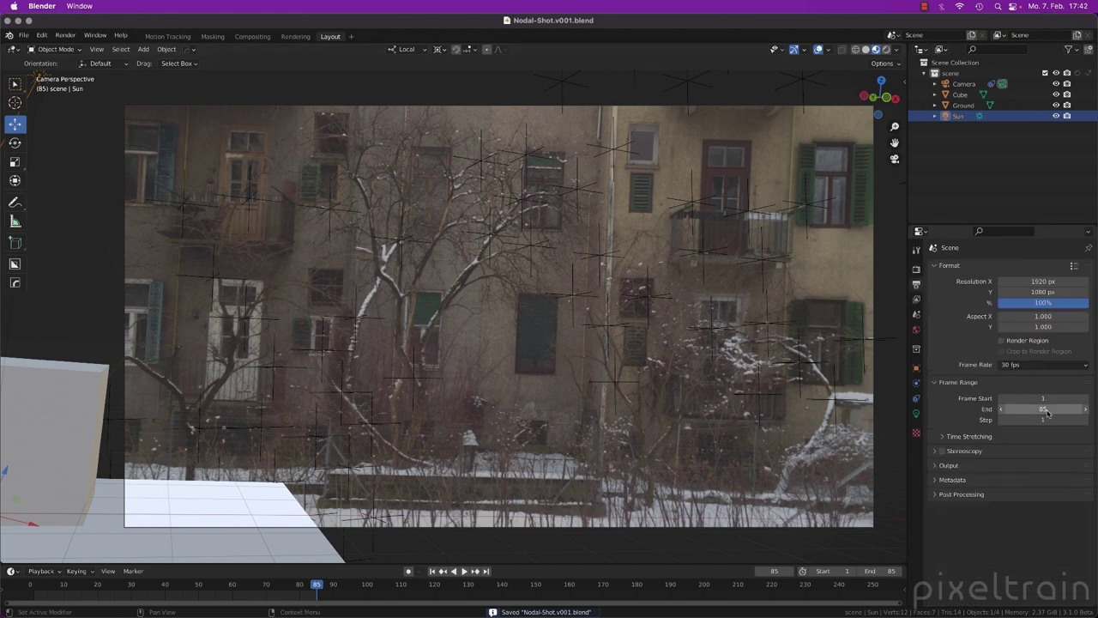
left_click(253, 37)
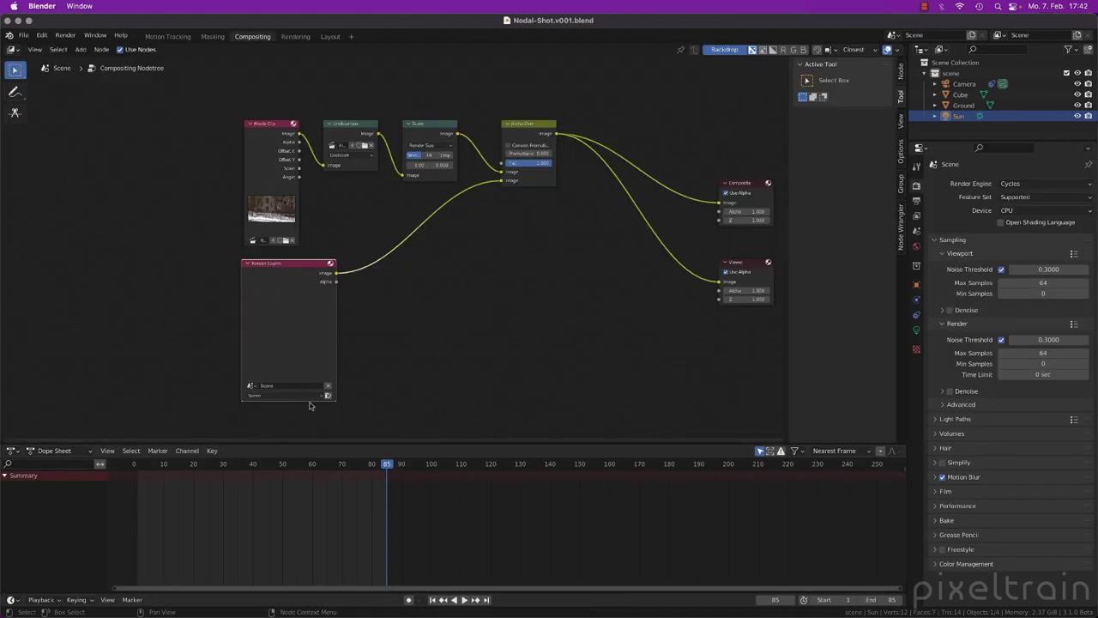
left_click(223, 464)
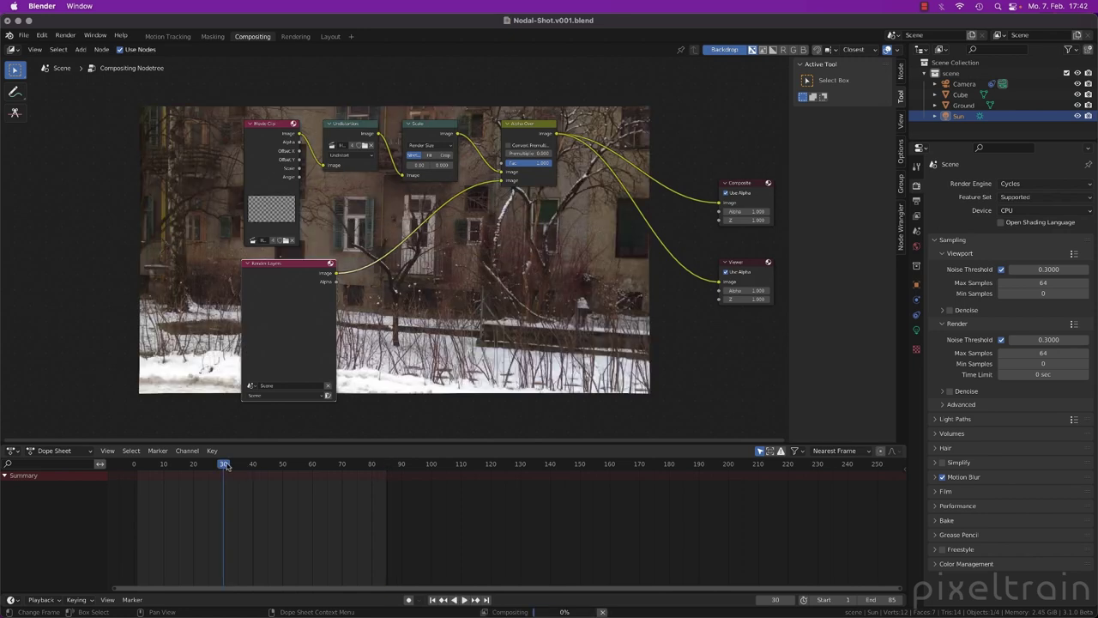
left_click(327, 397)
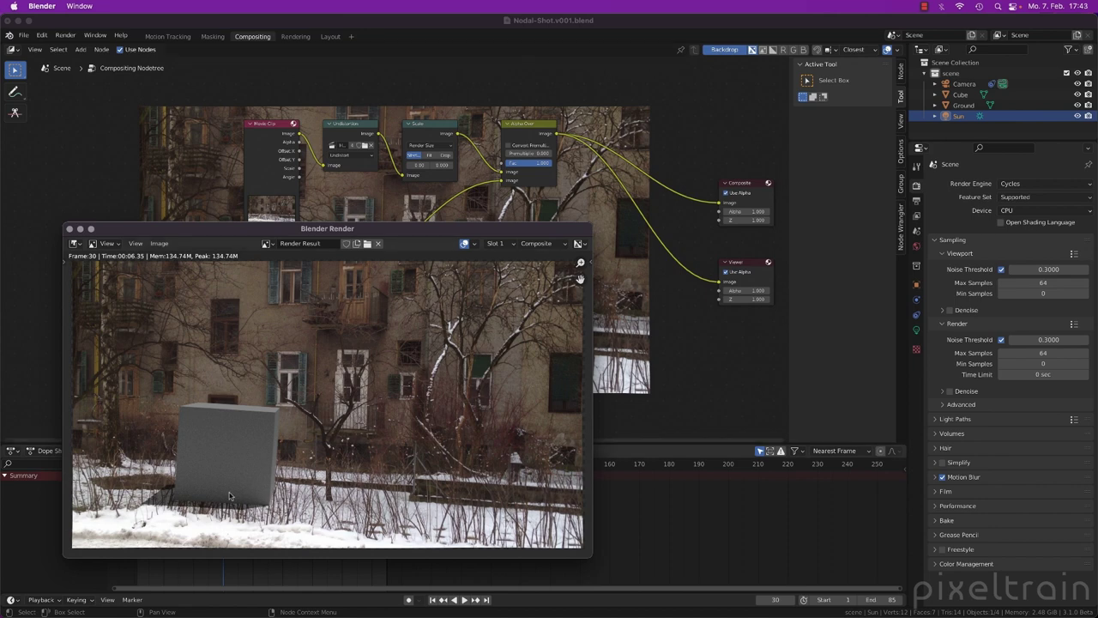
key("ctrl+s")
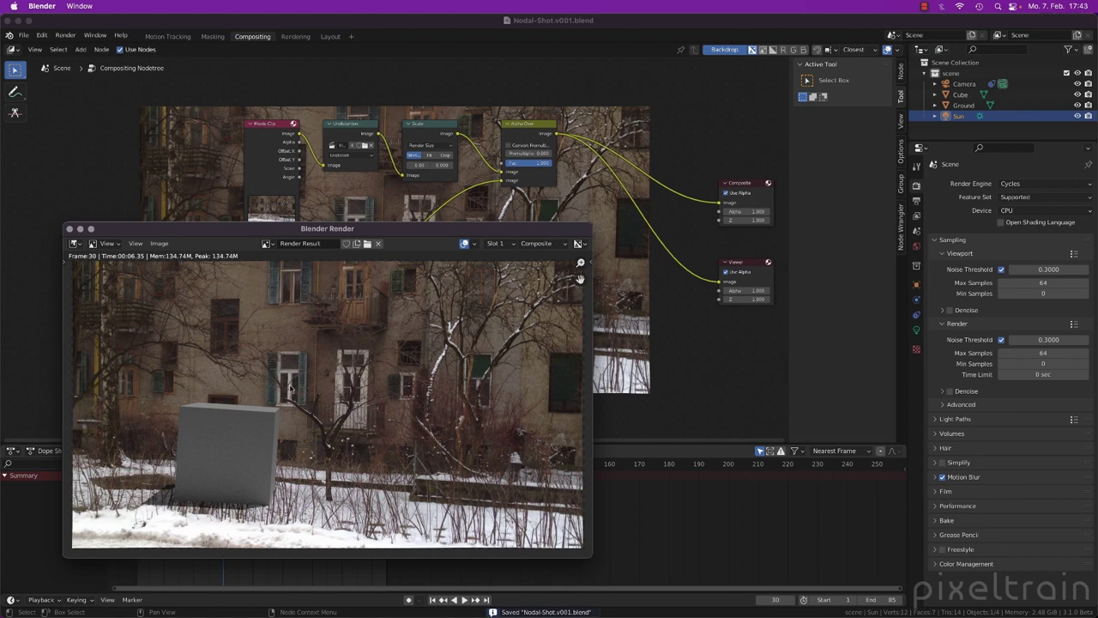
left_click(69, 230)
key("ctrl+s")
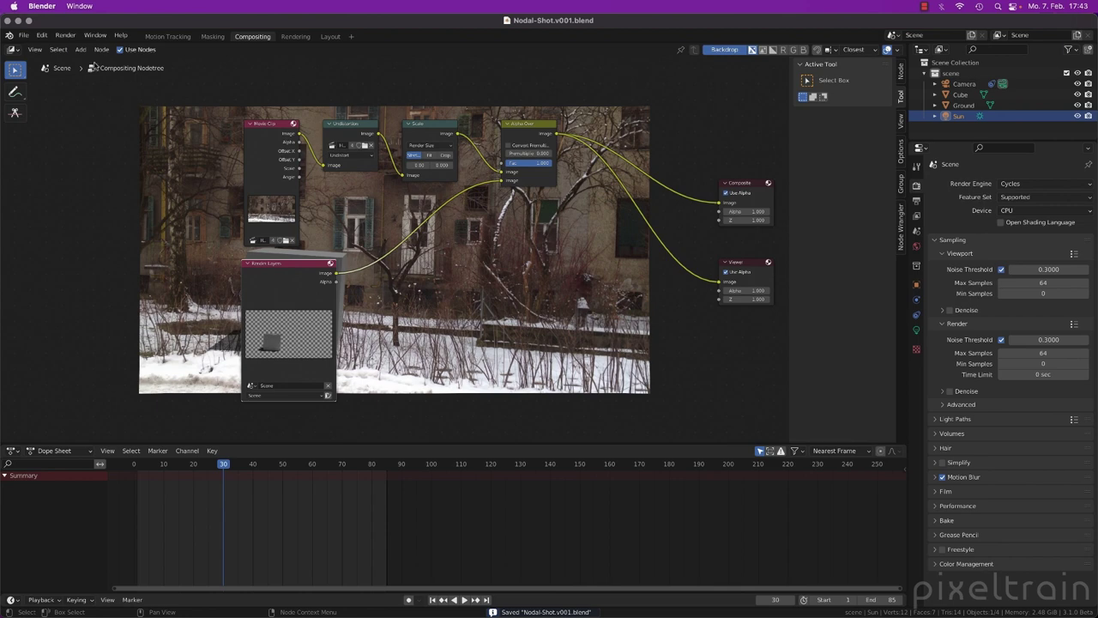
Step: Render the full animation through the compositor, close the render window, and save the file
left_click(66, 36)
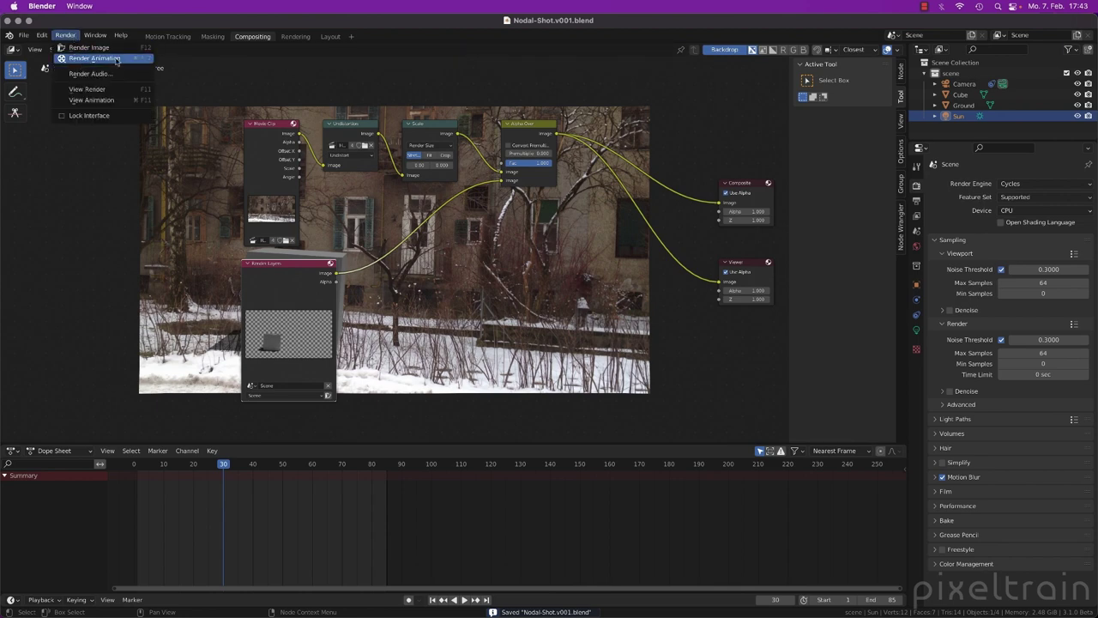
left_click(86, 58)
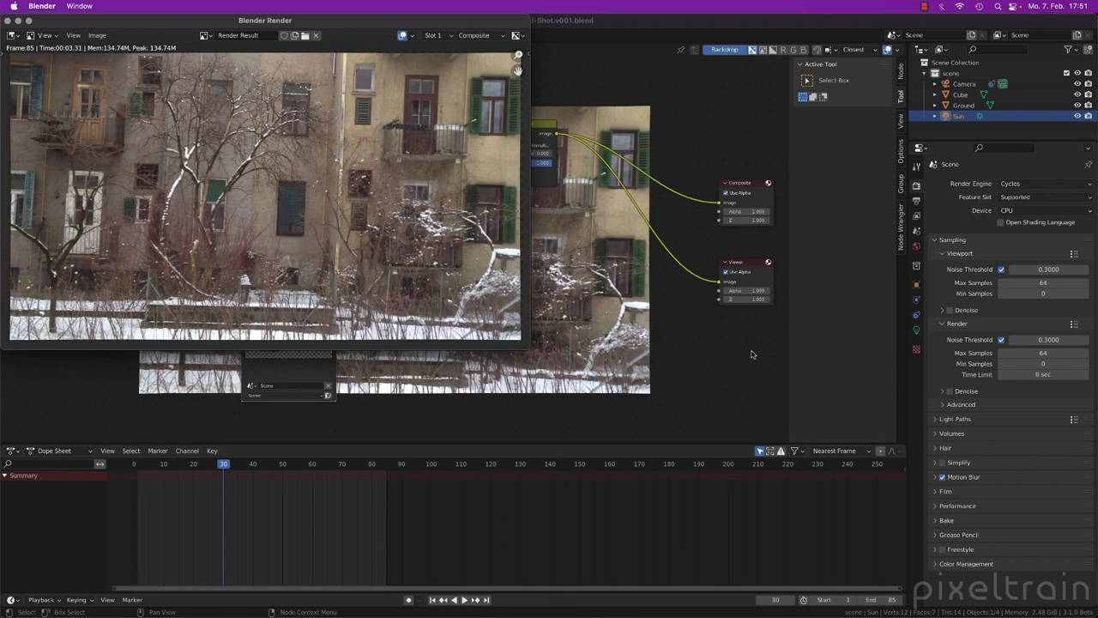
left_click(8, 21)
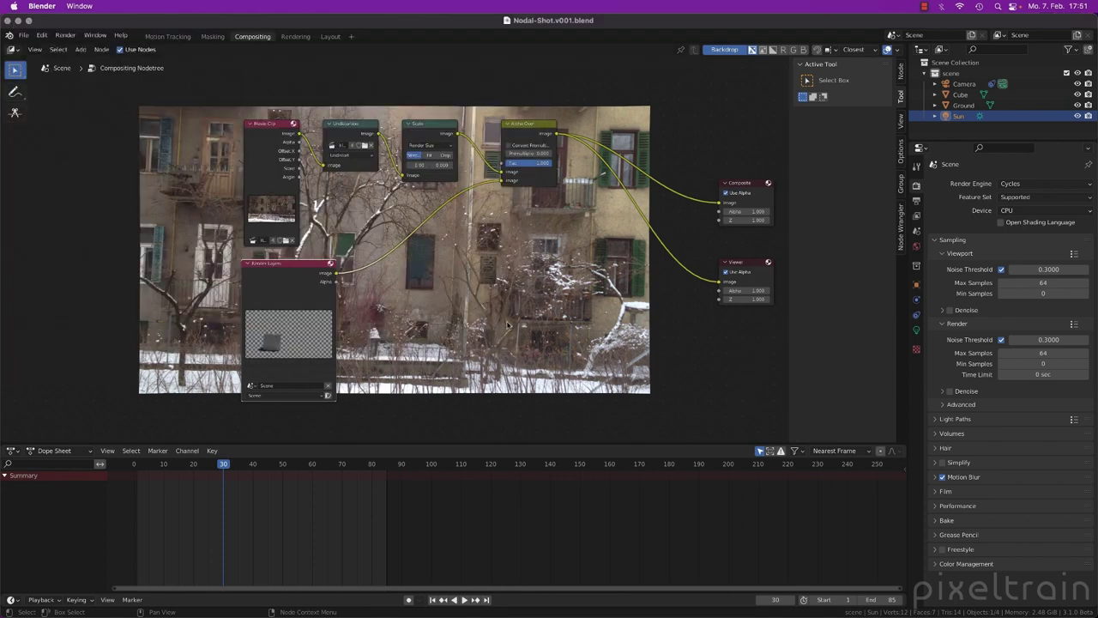
key("ctrl+s")
Step: Check the custom animation player path among the file paths in the preferences, and close the preferences
left_click(64, 35)
key("super+comma")
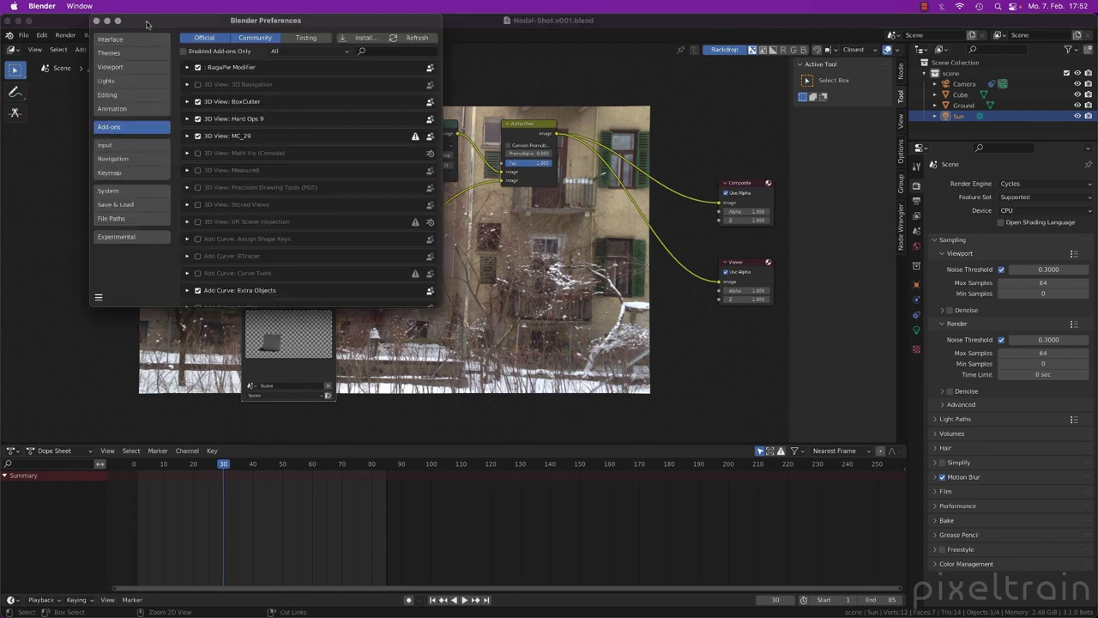
left_click_drag(147, 26, 194, 60)
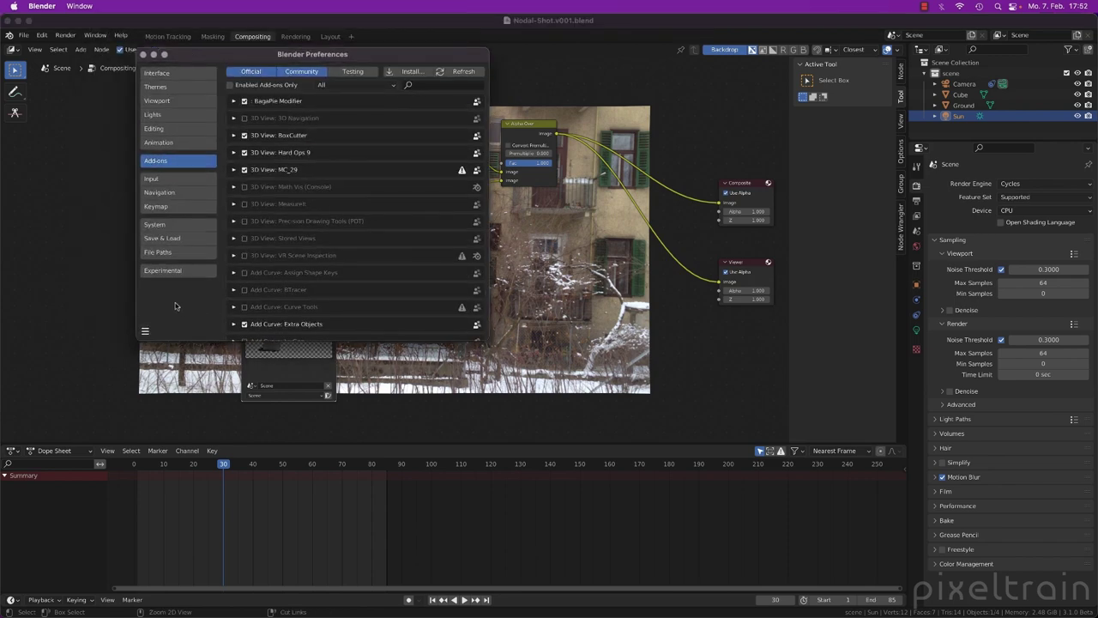
left_click(173, 226)
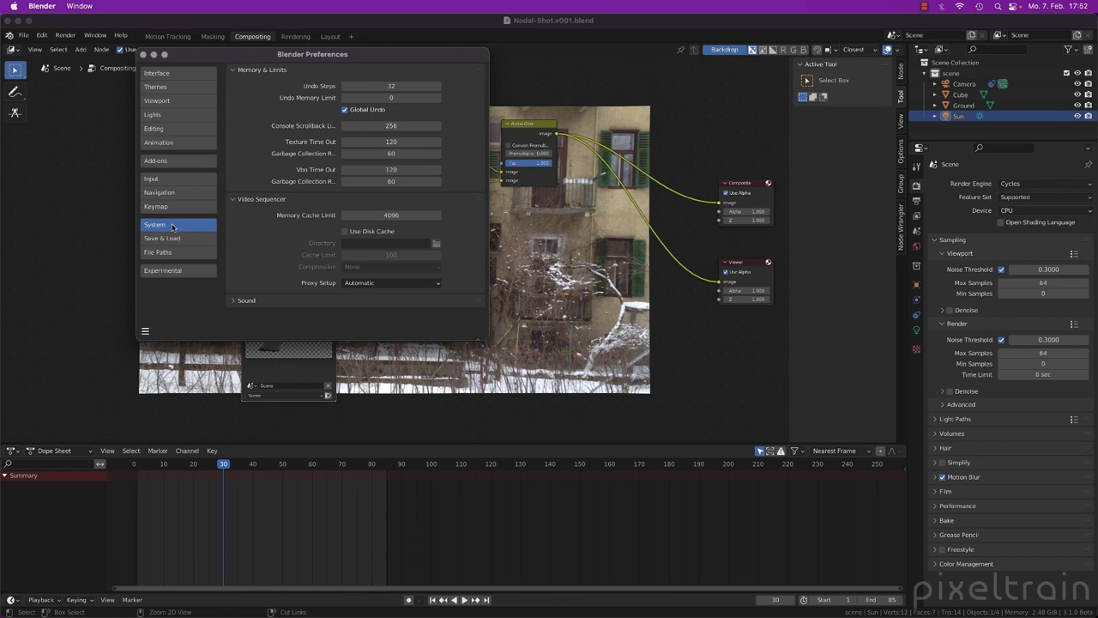
left_click(171, 252)
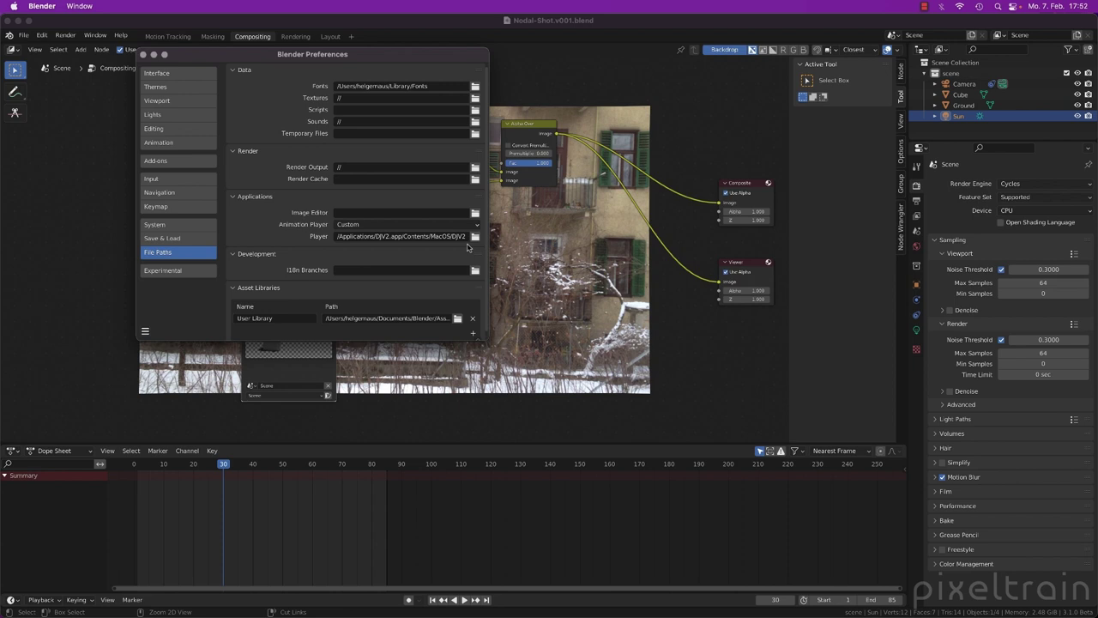
left_click(144, 54)
Step: View the rendered animation in the djv player, playing it and scrubbing the opening frames to examine how the cube sticks to the footage
left_click(65, 35)
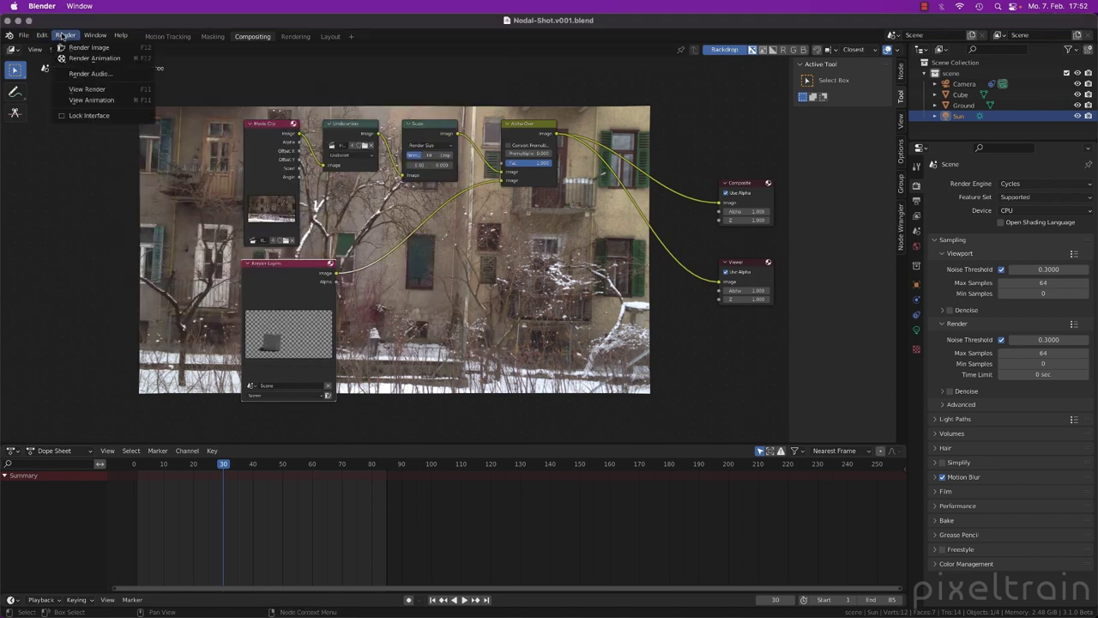
left_click(72, 102)
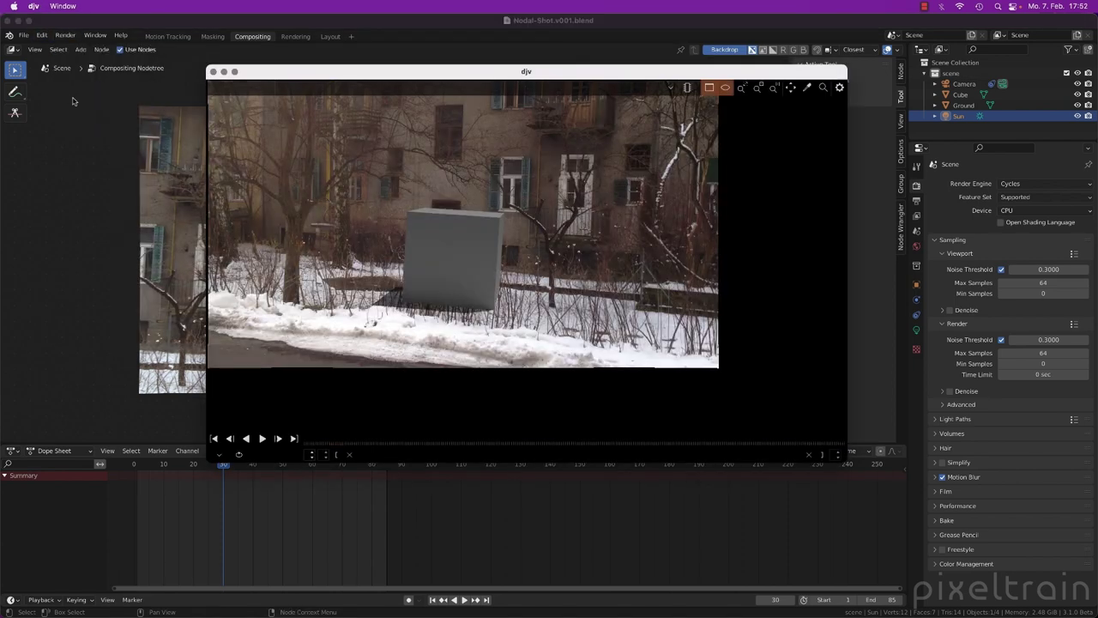
left_click_drag(372, 74, 272, 77)
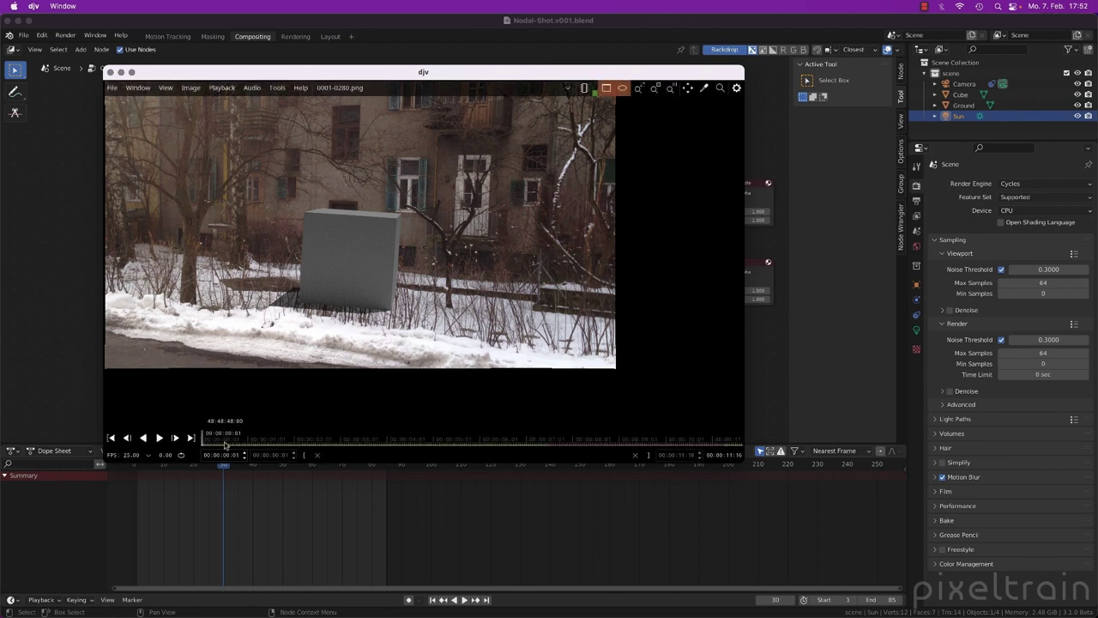
key("space")
left_click_drag(277, 438, 227, 438)
middle_click_drag(250, 356, 291, 369)
left_click_drag(253, 440, 215, 441)
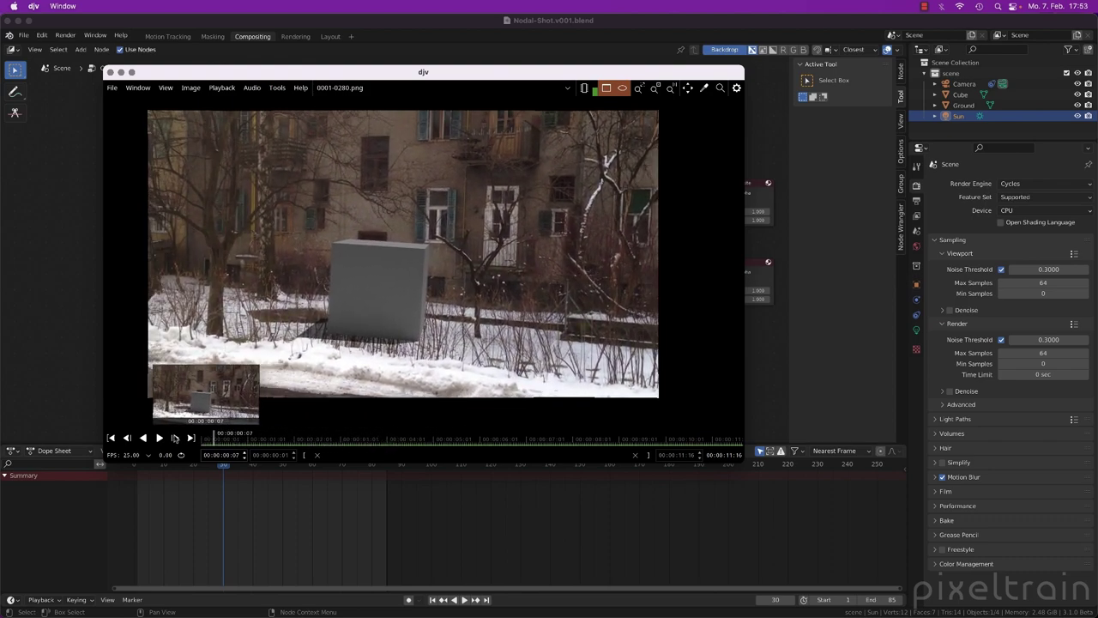